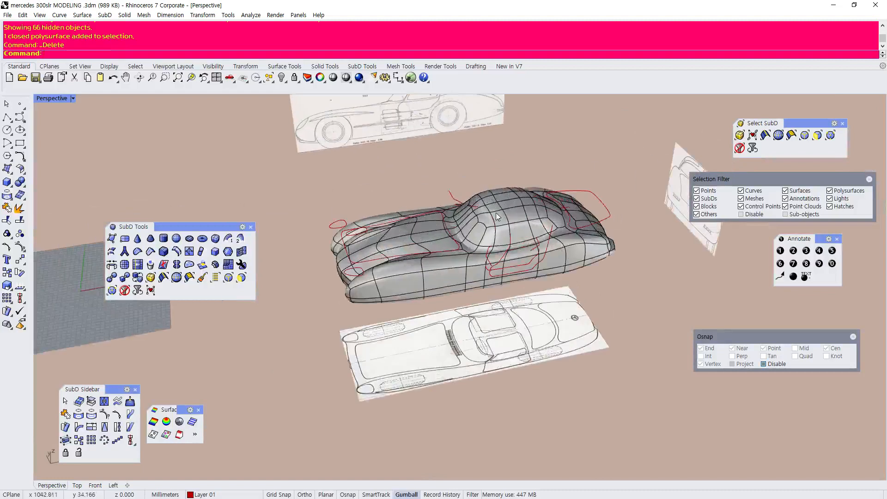
Examine the SubD car body and its red feature curves against the surrounding blueprints from several angles
{"action": "scroll", "coordinate": [492, 167], "scroll_direction": "up", "scroll_amount": 4}
{"action": "scroll", "coordinate": [401, 252], "scroll_direction": "up", "scroll_amount": 3}
{"action": "right_click_drag", "start_coordinate": [401, 252], "coordinate": [433, 218]}
{"action": "scroll", "coordinate": [440, 210], "scroll_direction": "down", "scroll_amount": 5}
{"action": "scroll", "coordinate": [439, 211], "scroll_direction": "up", "scroll_amount": 3}
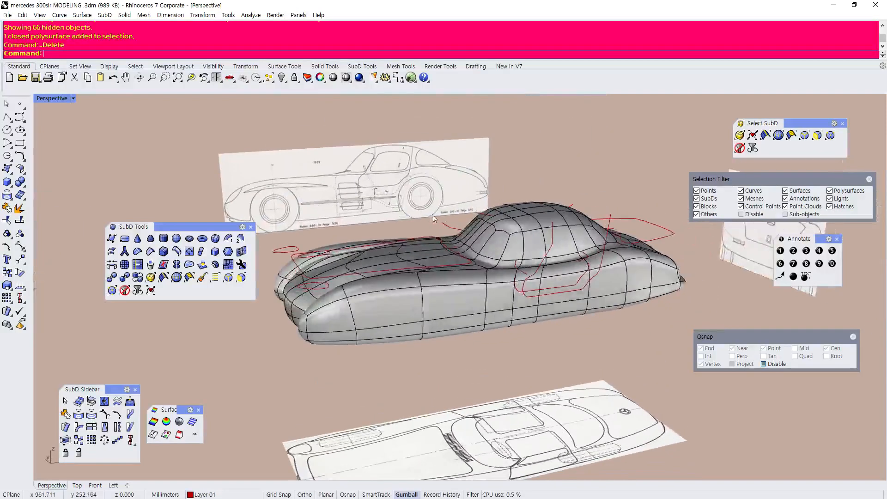
{"action": "scroll", "coordinate": [433, 218], "scroll_direction": "down", "scroll_amount": 3}
{"action": "scroll", "coordinate": [299, 232], "scroll_direction": "up", "scroll_amount": 5}
{"action": "scroll", "coordinate": [565, 267], "scroll_direction": "down", "scroll_amount": 5}
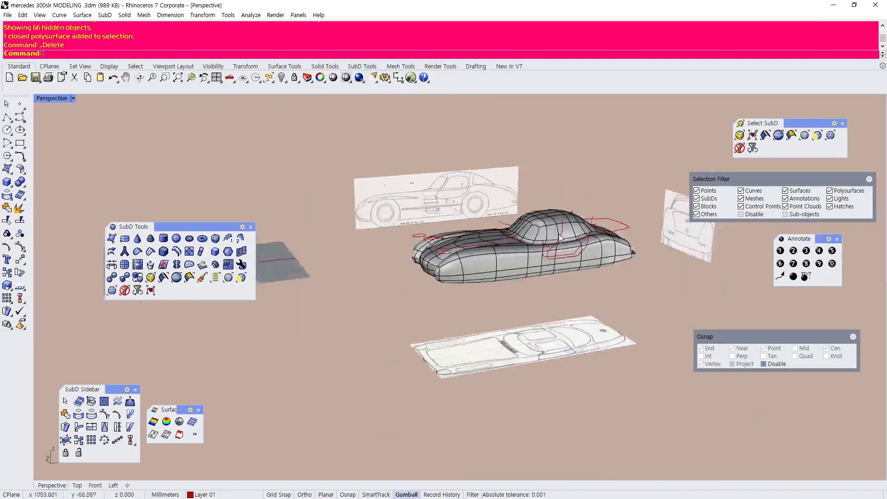
{"action": "scroll", "coordinate": [515, 239], "scroll_direction": "up", "scroll_amount": 3}
{"action": "right_click_drag", "start_coordinate": [514, 239], "coordinate": [530, 265]}
Move the SubD Tools palette away from the model and convert the SubD car body to NURBS with DeleteInputObjects=No
{"action": "left_click_drag", "start_coordinate": [185, 229], "coordinate": [138, 255]}
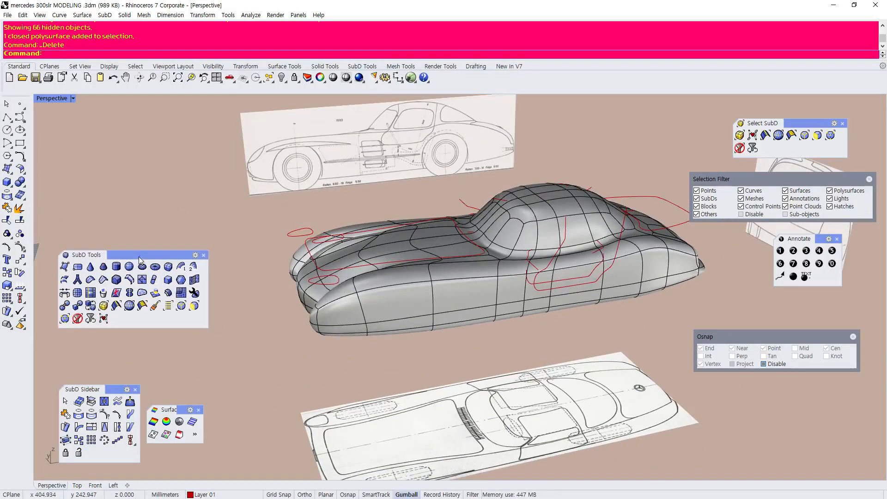
{"action": "right_click_drag", "start_coordinate": [217, 214], "coordinate": [406, 293]}
{"action": "left_click", "coordinate": [405, 287]}
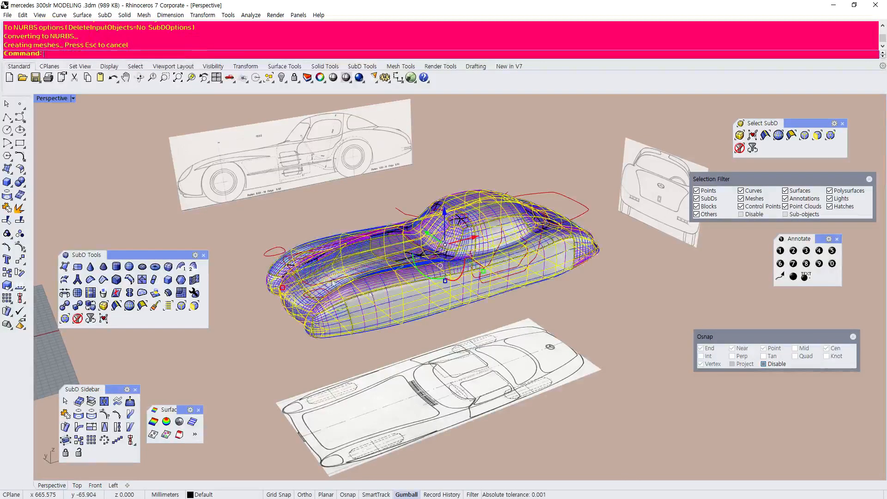
Hide the SubD car body and the converted closed polysurface, leaving only the curves and blueprints
{"action": "left_click", "coordinate": [282, 78]}
{"action": "right_click_drag", "start_coordinate": [471, 166], "coordinate": [369, 226]}
{"action": "scroll", "coordinate": [368, 226], "scroll_direction": "up", "scroll_amount": 1}
{"action": "scroll", "coordinate": [368, 226], "scroll_direction": "up", "scroll_amount": 3}
{"action": "left_click", "coordinate": [369, 226]}
{"action": "scroll", "coordinate": [369, 226], "scroll_direction": "up", "scroll_amount": 1}
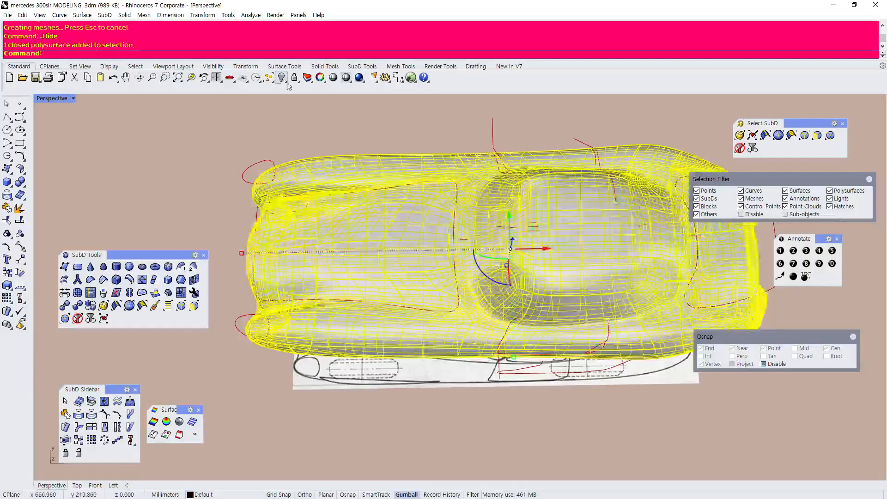
{"action": "left_click", "coordinate": [282, 78]}
Select the traced feature curves to inspect them, clear the selection, and examine the top-view blueprint
{"action": "right_click_drag", "start_coordinate": [324, 194], "coordinate": [219, 217]}
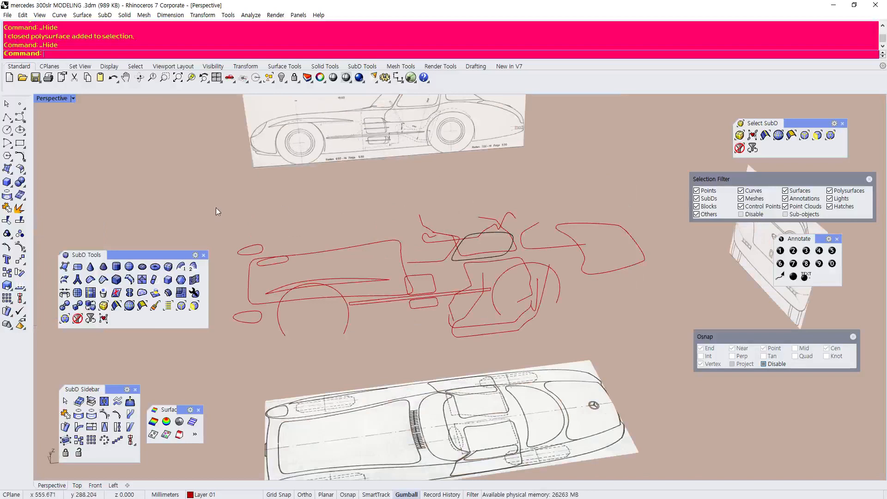
{"action": "left_click_drag", "start_coordinate": [651, 369], "coordinate": [671, 360]}
{"action": "scroll", "coordinate": [359, 214], "scroll_direction": "down", "scroll_amount": 2}
{"action": "left_click", "coordinate": [358, 214]}
{"action": "right_click_drag", "start_coordinate": [349, 220], "coordinate": [265, 295]}
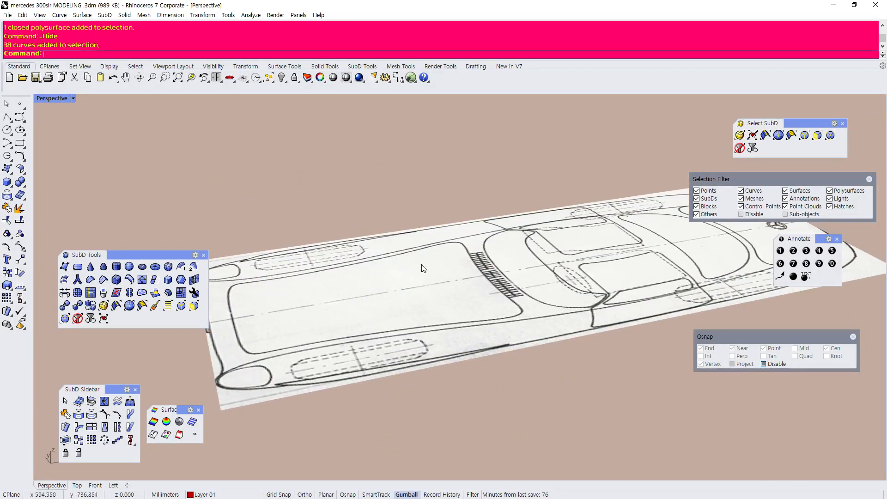
{"action": "right_click_drag", "start_coordinate": [490, 301], "coordinate": [508, 251]}
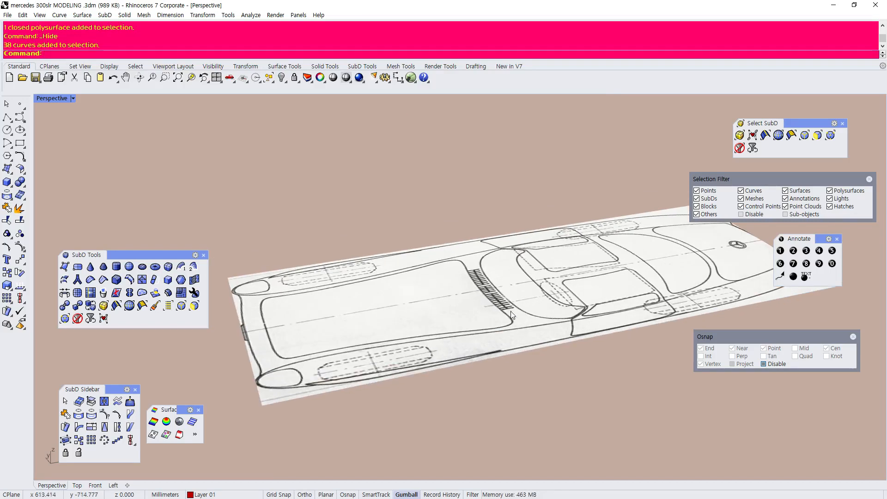
{"action": "scroll", "coordinate": [306, 260], "scroll_direction": "down", "scroll_amount": 5}
{"action": "scroll", "coordinate": [416, 274], "scroll_direction": "up", "scroll_amount": 5}
{"action": "right_click_drag", "start_coordinate": [416, 274], "coordinate": [499, 301]}
{"action": "scroll", "coordinate": [501, 300], "scroll_direction": "down", "scroll_amount": 5}
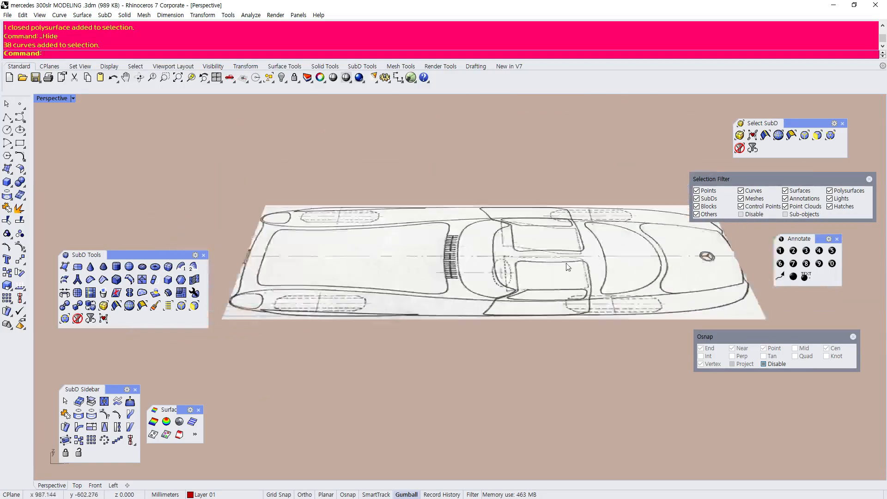
{"action": "scroll", "coordinate": [559, 276], "scroll_direction": "up", "scroll_amount": 6}
Switch to the photo viewer, study the raised gullwing doors in 다운로드.jpg, and close the photo
{"action": "key", "text": "alt+Tab"}
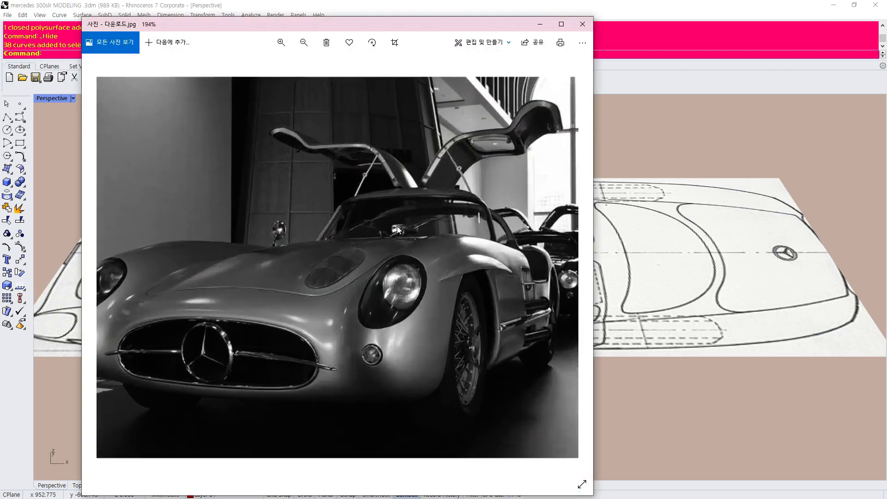
{"action": "scroll", "coordinate": [491, 193], "scroll_direction": "up", "scroll_amount": 2}
{"action": "scroll", "coordinate": [285, 268], "scroll_direction": "down", "scroll_amount": 3}
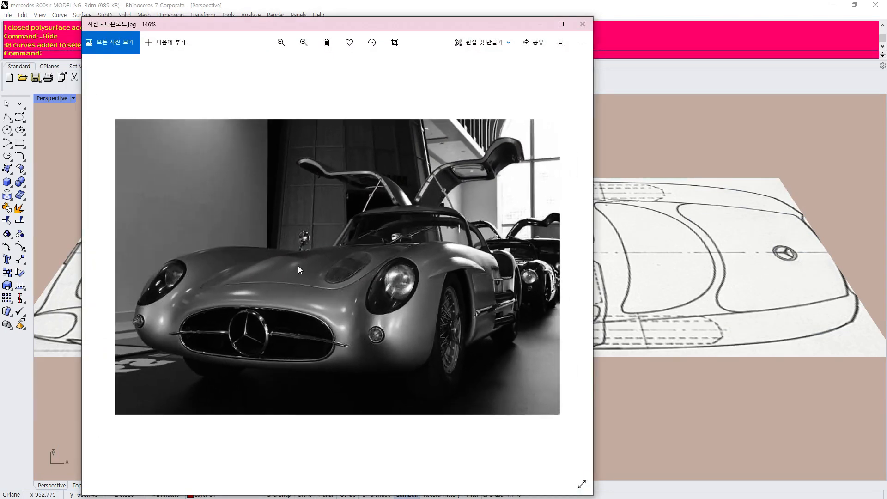
{"action": "scroll", "coordinate": [579, 257], "scroll_direction": "up", "scroll_amount": 4}
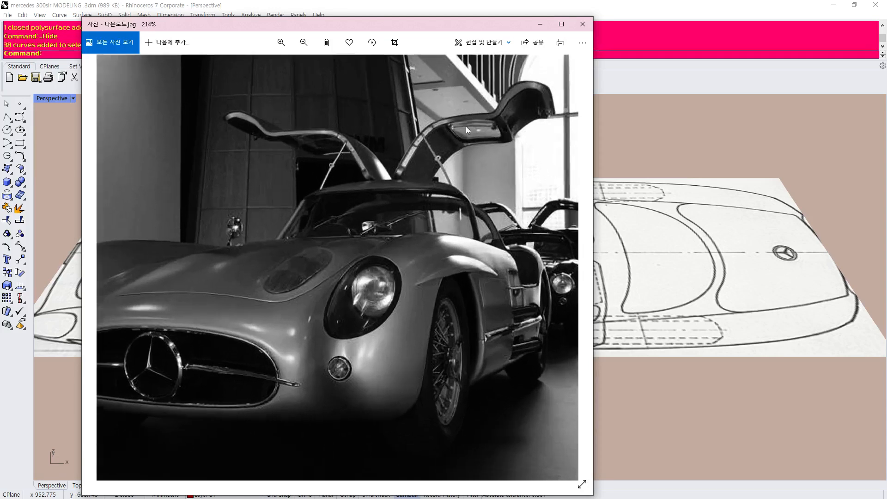
{"action": "scroll", "coordinate": [314, 346], "scroll_direction": "down", "scroll_amount": 3}
{"action": "scroll", "coordinate": [314, 345], "scroll_direction": "down", "scroll_amount": 2}
{"action": "scroll", "coordinate": [337, 287], "scroll_direction": "down", "scroll_amount": 1}
{"action": "scroll", "coordinate": [424, 181], "scroll_direction": "up", "scroll_amount": 3}
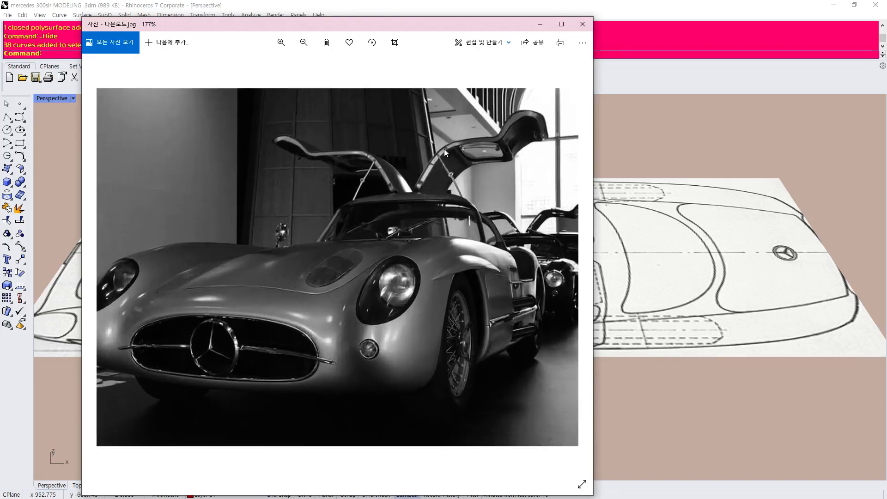
{"action": "scroll", "coordinate": [378, 225], "scroll_direction": "down", "scroll_amount": 1}
{"action": "scroll", "coordinate": [396, 231], "scroll_direction": "down", "scroll_amount": 1}
{"action": "scroll", "coordinate": [426, 176], "scroll_direction": "up", "scroll_amount": 1}
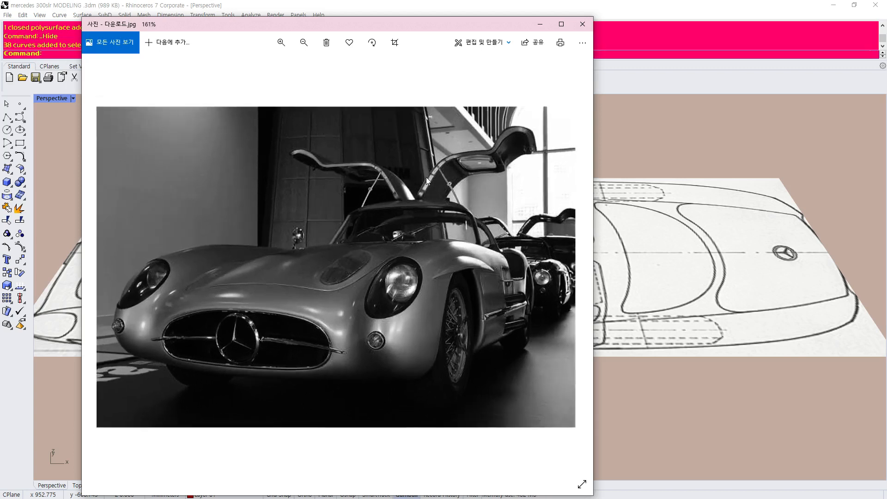
{"action": "scroll", "coordinate": [339, 217], "scroll_direction": "down", "scroll_amount": 2}
{"action": "scroll", "coordinate": [412, 208], "scroll_direction": "up", "scroll_amount": 1}
{"action": "scroll", "coordinate": [425, 189], "scroll_direction": "up", "scroll_amount": 2}
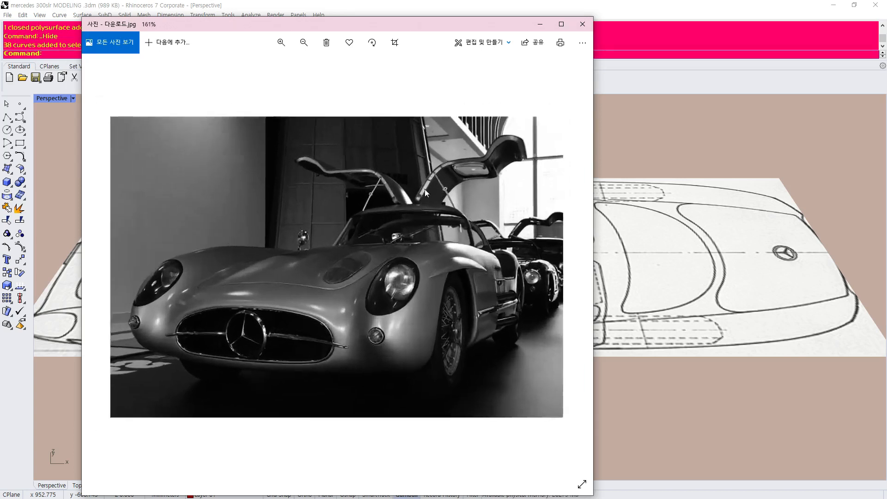
{"action": "scroll", "coordinate": [425, 190], "scroll_direction": "down", "scroll_amount": 1}
{"action": "scroll", "coordinate": [426, 185], "scroll_direction": "up", "scroll_amount": 1}
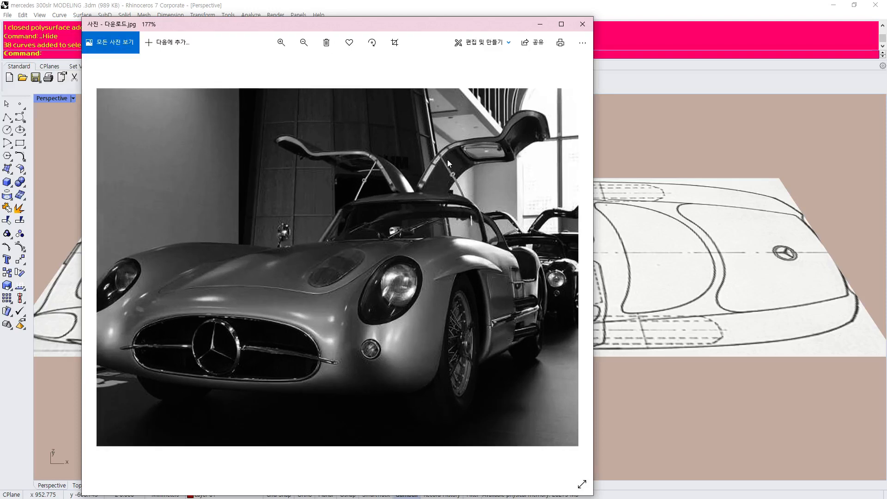
{"action": "left_click_drag", "start_coordinate": [412, 26], "coordinate": [365, 150]}
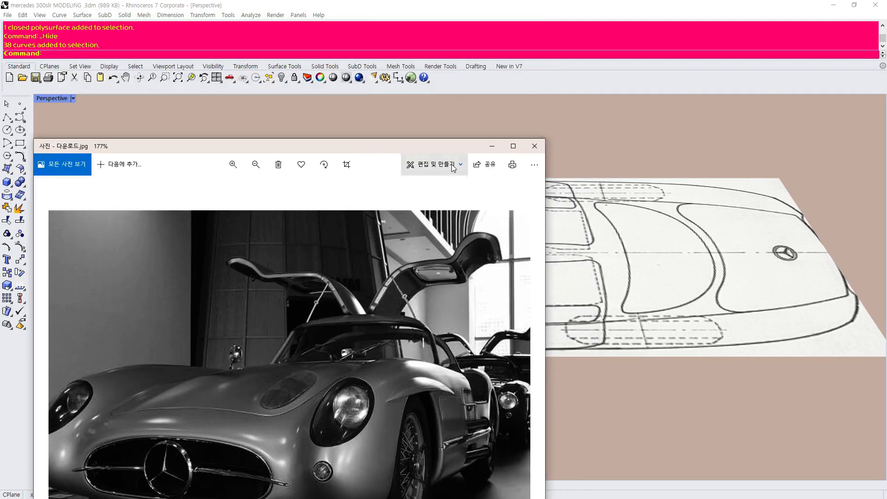
{"action": "scroll", "coordinate": [442, 246], "scroll_direction": "up", "scroll_amount": 4}
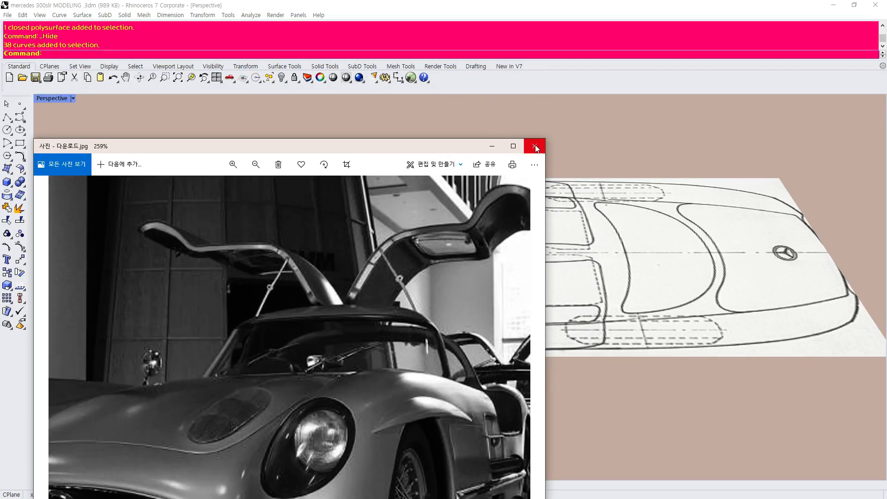
{"action": "left_click", "coordinate": [535, 147]}
Bring up the reference photo 다운로드 (1).jpg, examine the car's window and door lines, and close it
{"action": "scroll", "coordinate": [141, 127], "scroll_direction": "down", "scroll_amount": 3}
{"action": "scroll", "coordinate": [141, 127], "scroll_direction": "up", "scroll_amount": 1}
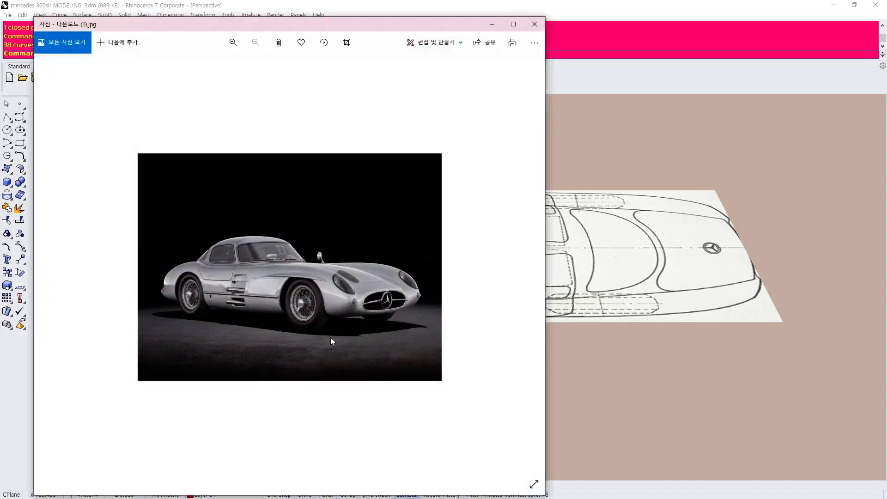
{"action": "scroll", "coordinate": [195, 277], "scroll_direction": "up", "scroll_amount": 10}
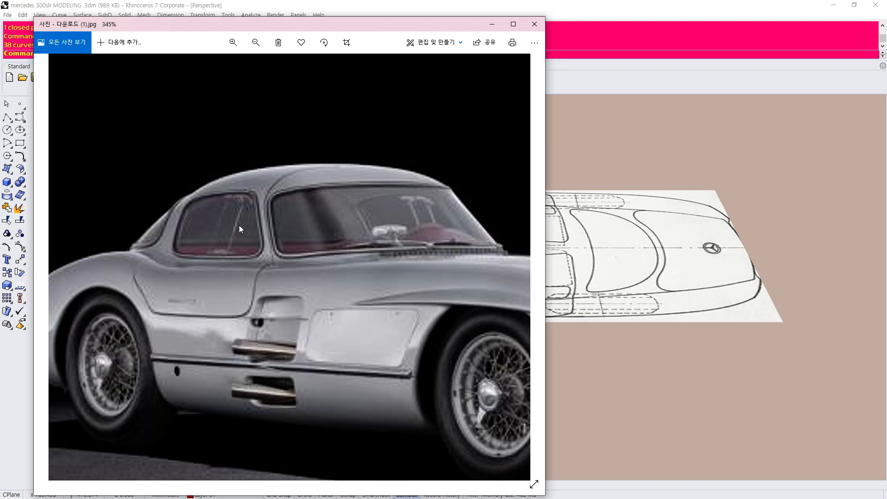
{"action": "scroll", "coordinate": [284, 280], "scroll_direction": "down", "scroll_amount": 5}
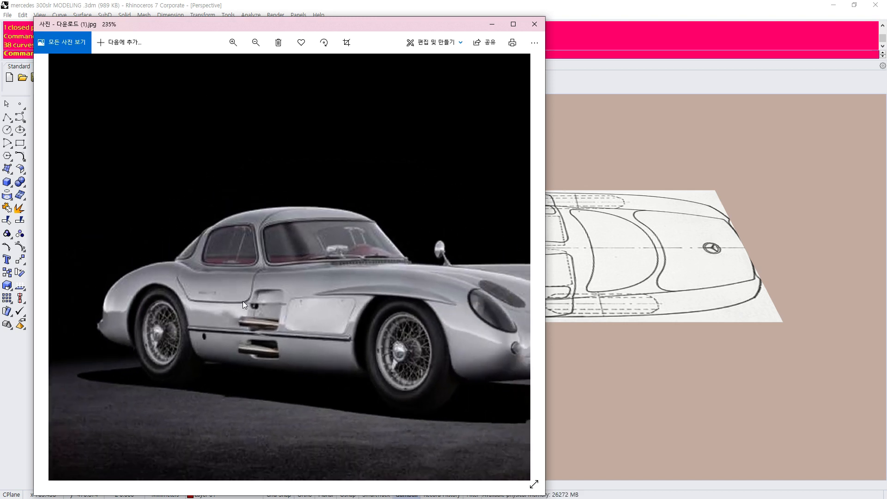
{"action": "scroll", "coordinate": [250, 300], "scroll_direction": "up", "scroll_amount": 3}
{"action": "scroll", "coordinate": [215, 306], "scroll_direction": "up", "scroll_amount": 1}
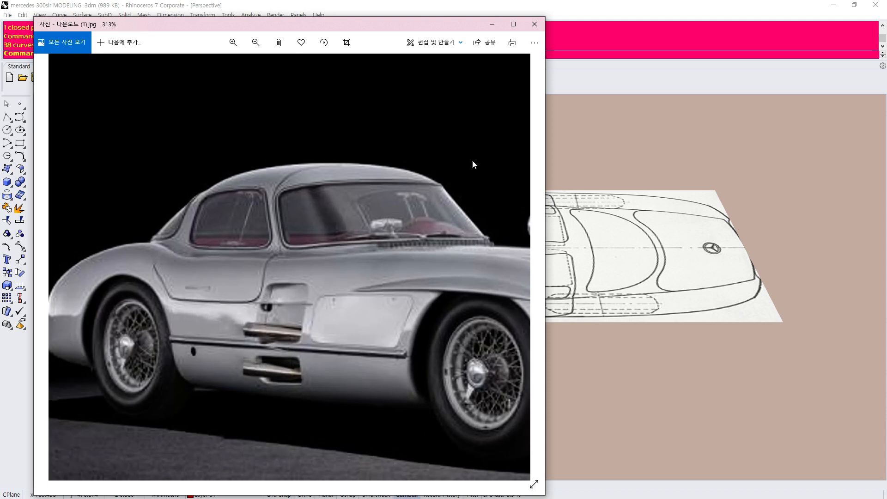
{"action": "left_click", "coordinate": [538, 28]}
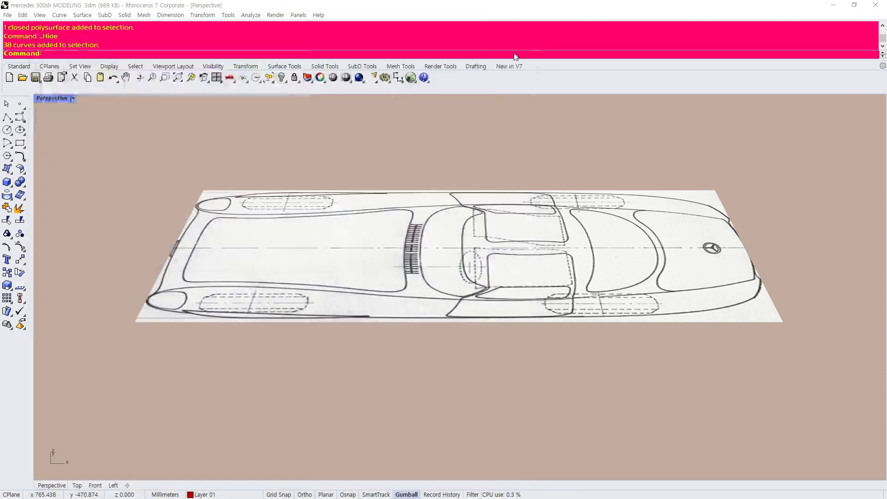
Examine the door and rear outlines on the top-view blueprint
{"action": "mouse_move", "coordinate": [380, 171]}
{"action": "right_mouse_down"}
{"action": "mouse_move", "coordinate": [272, 295]}
{"action": "mouse_move", "coordinate": [299, 335]}
{"action": "mouse_move", "coordinate": [404, 245]}
{"action": "mouse_move", "coordinate": [425, 240]}
{"action": "mouse_move", "coordinate": [326, 221]}
{"action": "right_mouse_up"}
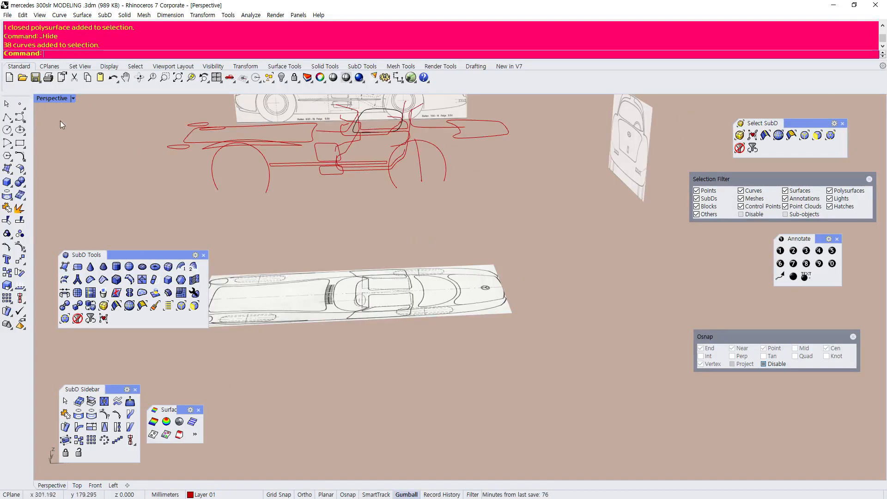
{"action": "scroll", "coordinate": [406, 321], "scroll_direction": "up", "scroll_amount": 7}
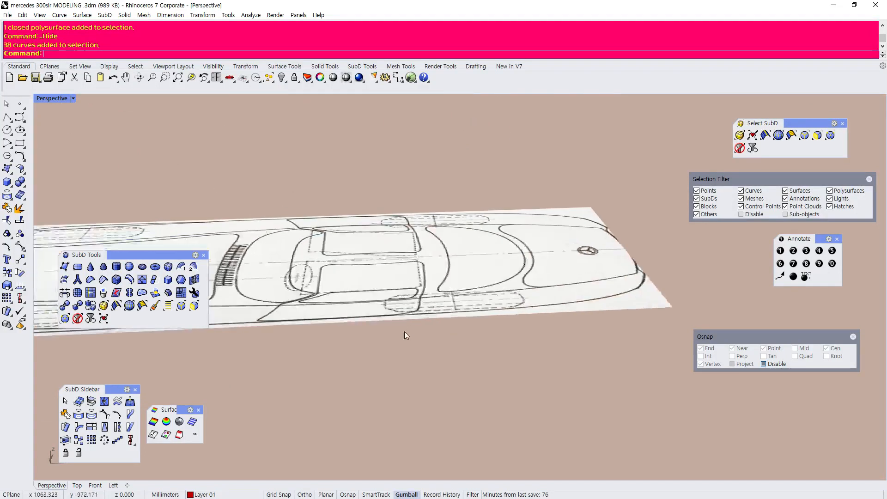
{"action": "right_click_drag", "start_coordinate": [406, 321], "coordinate": [390, 370]}
{"action": "scroll", "coordinate": [390, 370], "scroll_direction": "down", "scroll_amount": 6}
{"action": "scroll", "coordinate": [384, 268], "scroll_direction": "up", "scroll_amount": 5}
Examine the door and window lines on the side-view blueprint and compare them with the traced curves
{"action": "right_click_drag", "start_coordinate": [384, 267], "coordinate": [390, 173]}
{"action": "scroll", "coordinate": [378, 330], "scroll_direction": "down", "scroll_amount": 5}
{"action": "scroll", "coordinate": [375, 282], "scroll_direction": "up", "scroll_amount": 7}
{"action": "scroll", "coordinate": [379, 353], "scroll_direction": "down", "scroll_amount": 5}
{"action": "scroll", "coordinate": [359, 187], "scroll_direction": "up", "scroll_amount": 5}
{"action": "scroll", "coordinate": [360, 187], "scroll_direction": "up", "scroll_amount": 2}
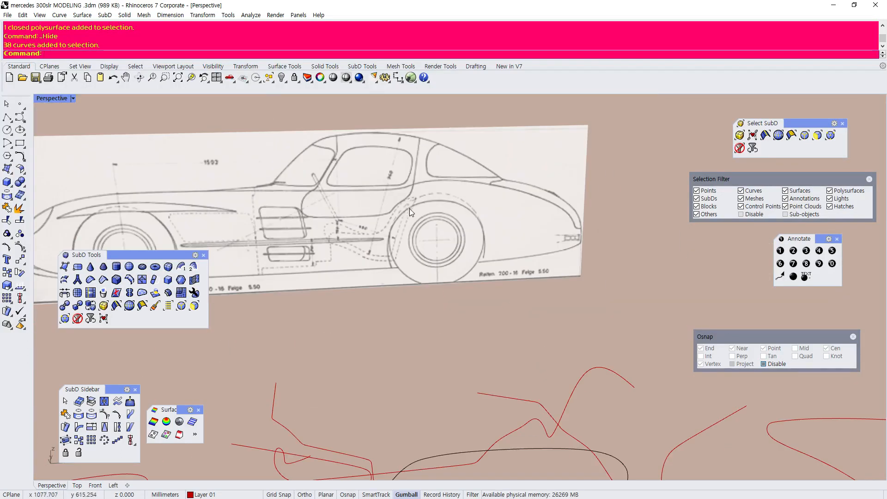
{"action": "scroll", "coordinate": [413, 178], "scroll_direction": "down", "scroll_amount": 2}
{"action": "right_click_drag", "start_coordinate": [412, 170], "coordinate": [429, 124]}
{"action": "scroll", "coordinate": [429, 123], "scroll_direction": "up", "scroll_amount": 4}
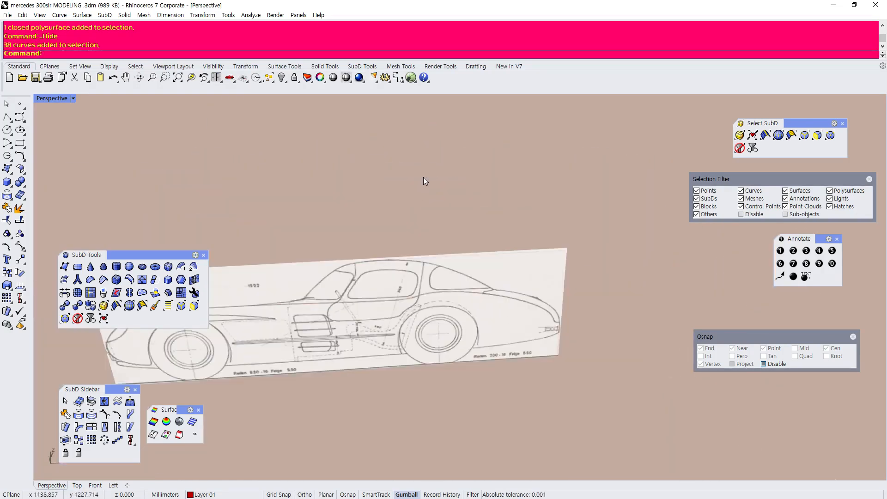
{"action": "scroll", "coordinate": [423, 177], "scroll_direction": "down", "scroll_amount": 7}
{"action": "scroll", "coordinate": [380, 306], "scroll_direction": "up", "scroll_amount": 7}
{"action": "scroll", "coordinate": [391, 220], "scroll_direction": "down", "scroll_amount": 4}
{"action": "right_click_drag", "start_coordinate": [391, 222], "coordinate": [420, 419]}
{"action": "scroll", "coordinate": [419, 420], "scroll_direction": "up", "scroll_amount": 3}
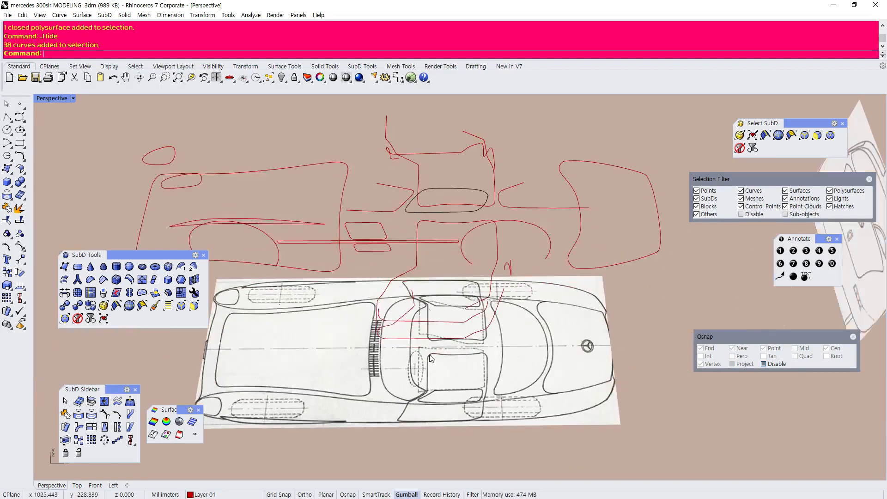
{"action": "right_click_drag", "start_coordinate": [411, 379], "coordinate": [408, 252]}
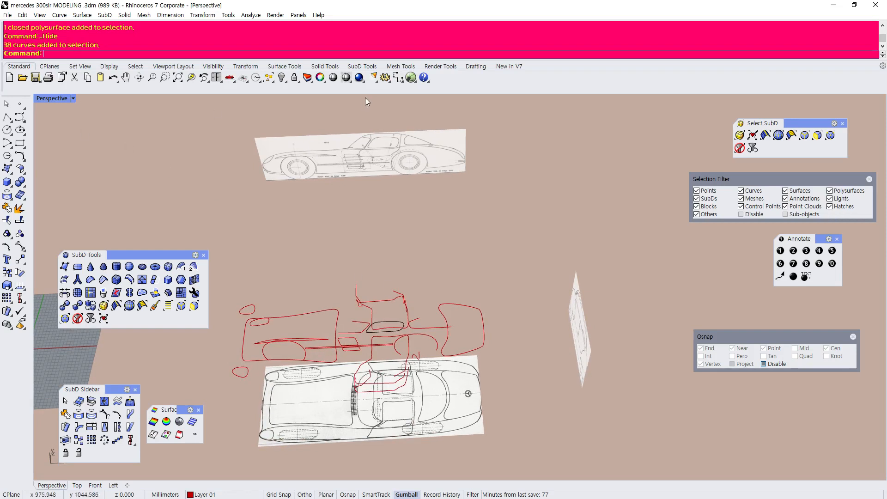
Show the hidden objects and hide the SubD body again, keeping only the NURBS polysurface visible
{"action": "left_click", "coordinate": [281, 77]}
{"action": "scroll", "coordinate": [343, 268], "scroll_direction": "up", "scroll_amount": 6}
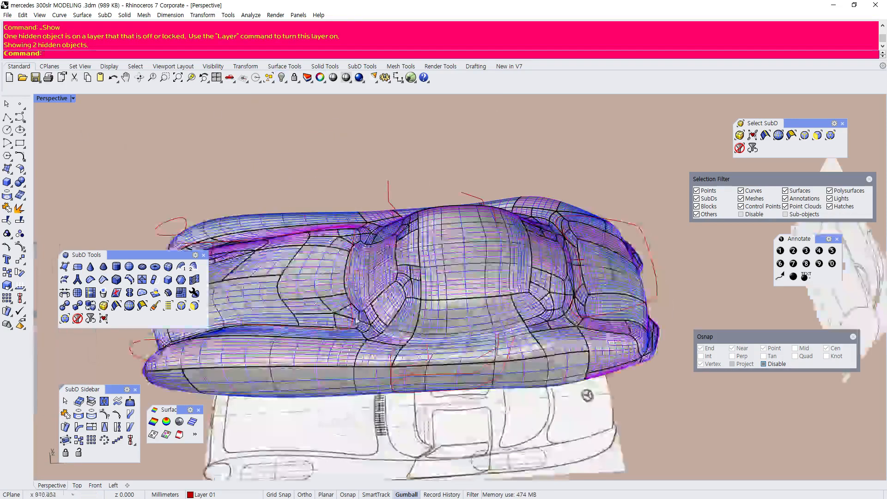
{"action": "left_click", "coordinate": [451, 288]}
{"action": "left_click", "coordinate": [181, 149]}
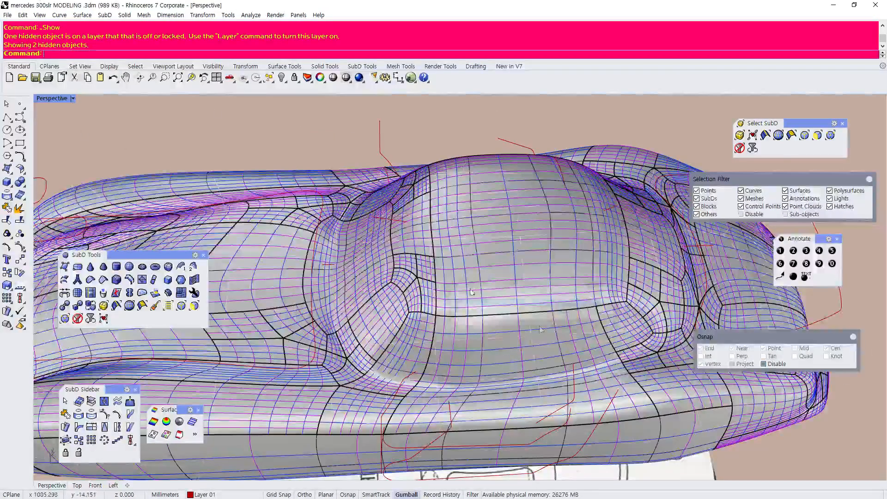
{"action": "left_click", "coordinate": [501, 325]}
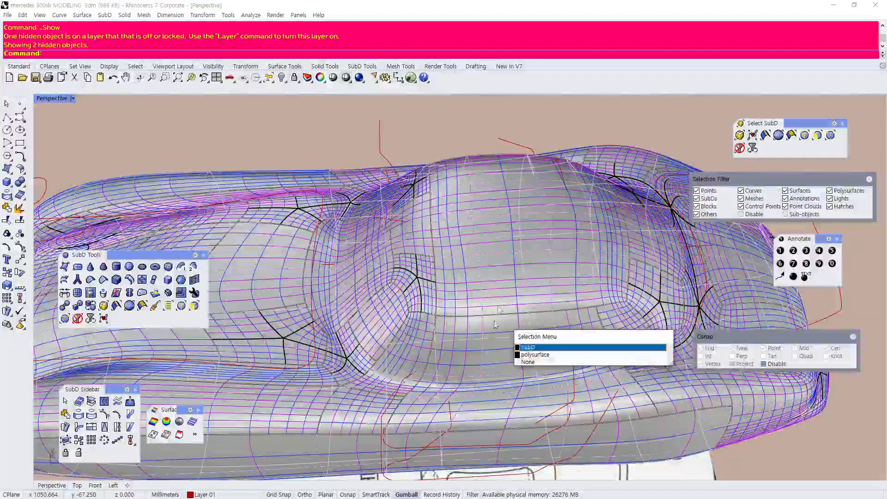
{"action": "left_click", "coordinate": [531, 348]}
{"action": "left_click", "coordinate": [282, 78]}
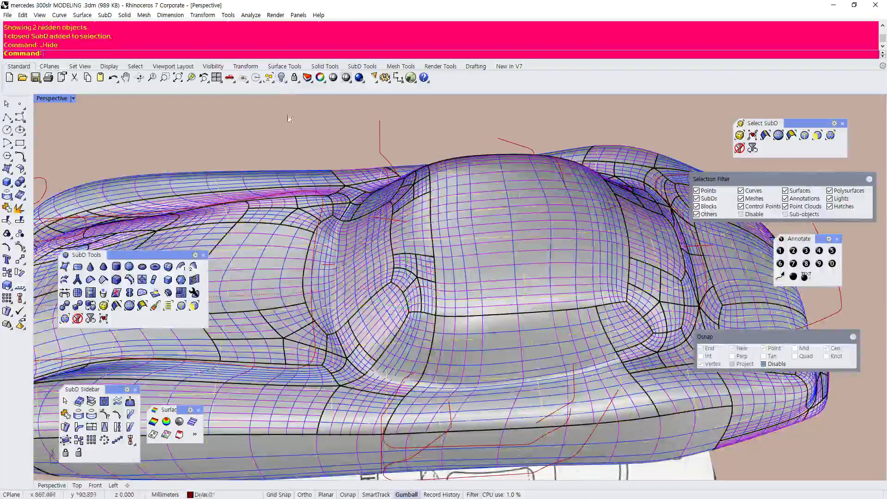
Switch from the Perspective viewport to a maximized Top viewport focused on the cabin roof
{"action": "scroll", "coordinate": [285, 119], "scroll_direction": "down", "scroll_amount": 6}
{"action": "right_click_drag", "start_coordinate": [405, 221], "coordinate": [368, 305]}
{"action": "scroll", "coordinate": [368, 305], "scroll_direction": "up", "scroll_amount": 2}
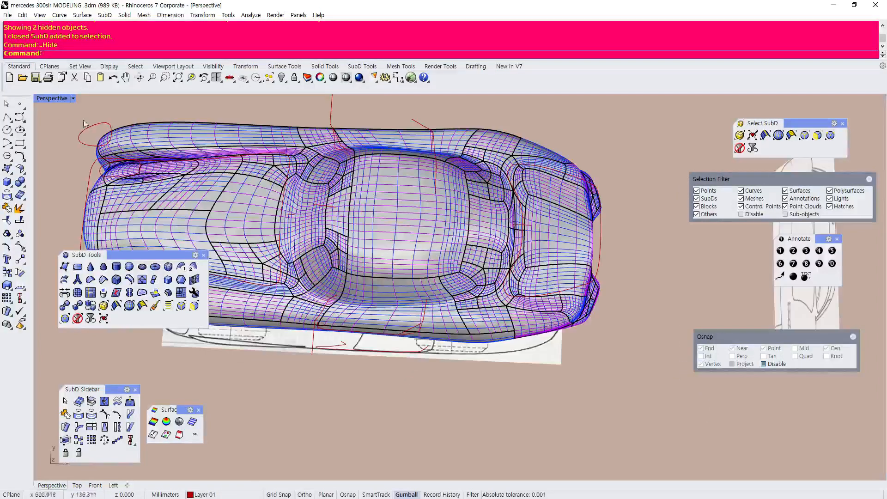
{"action": "double_click", "coordinate": [43, 98]}
{"action": "double_click", "coordinate": [40, 100]}
{"action": "scroll", "coordinate": [462, 185], "scroll_direction": "down", "scroll_amount": 5}
{"action": "scroll", "coordinate": [407, 185], "scroll_direction": "up", "scroll_amount": 5}
{"action": "scroll", "coordinate": [407, 188], "scroll_direction": "up", "scroll_amount": 2}
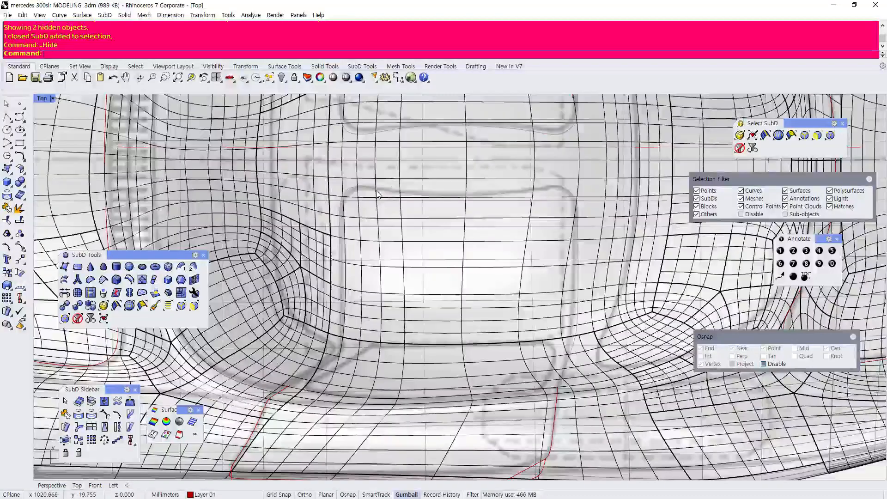
Project the traced top-view door curve onto the NURBS body polysurface from the Top viewport
{"action": "left_click", "coordinate": [363, 192]}
{"action": "scroll", "coordinate": [383, 277], "scroll_direction": "down", "scroll_amount": 3}
{"action": "scroll", "coordinate": [384, 277], "scroll_direction": "up", "scroll_amount": 2}
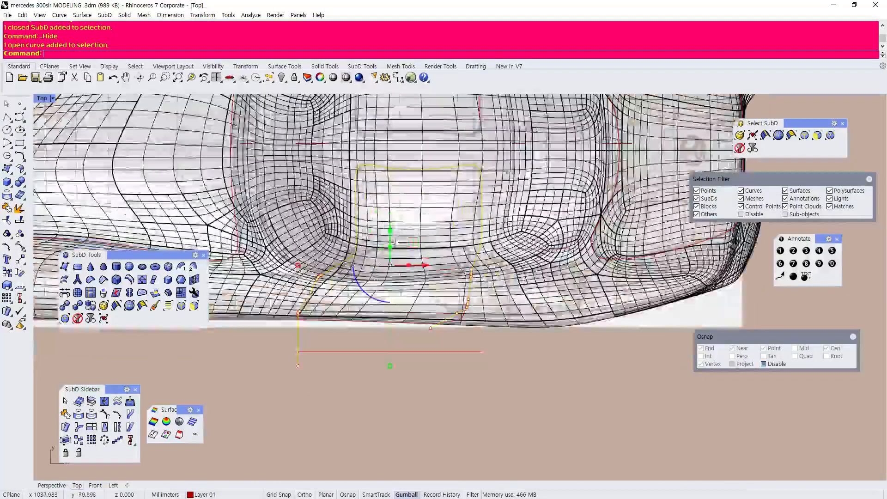
{"action": "scroll", "coordinate": [384, 279], "scroll_direction": "down", "scroll_amount": 3}
{"action": "scroll", "coordinate": [383, 246], "scroll_direction": "up", "scroll_amount": 3}
{"action": "left_click", "coordinate": [60, 15]}
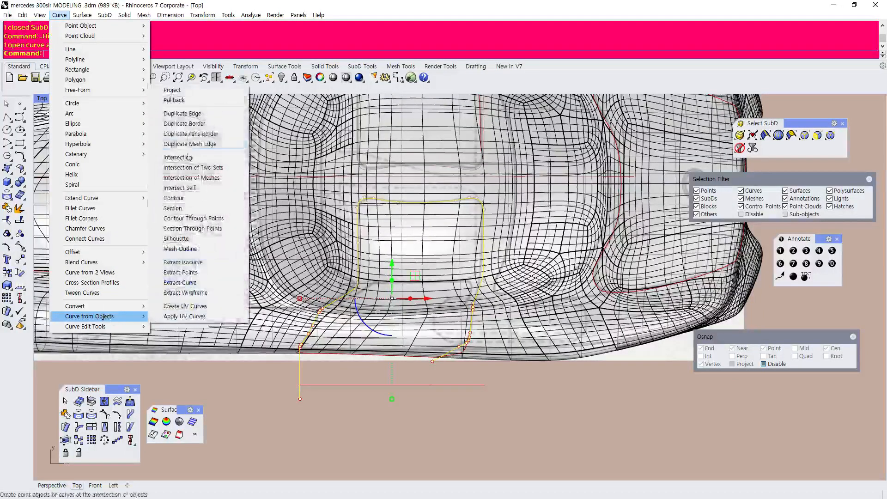
{"action": "left_click", "coordinate": [187, 92]}
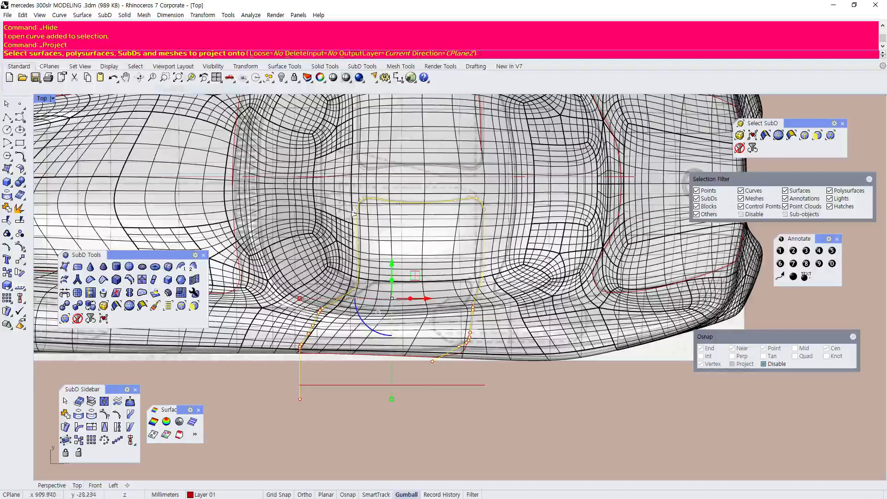
{"action": "scroll", "coordinate": [368, 213], "scroll_direction": "down", "scroll_amount": 4}
{"action": "scroll", "coordinate": [430, 220], "scroll_direction": "up", "scroll_amount": 4}
{"action": "left_click", "coordinate": [366, 224]}
{"action": "key", "text": "Return"}
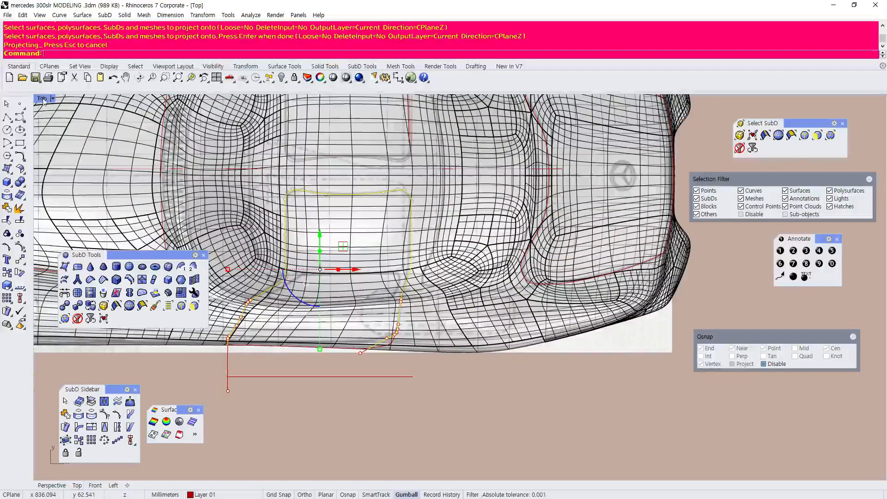
Examine in the Perspective viewport how the projected top-view door curve runs over the roof and body side
{"action": "double_click", "coordinate": [42, 99]}
{"action": "double_click", "coordinate": [306, 99]}
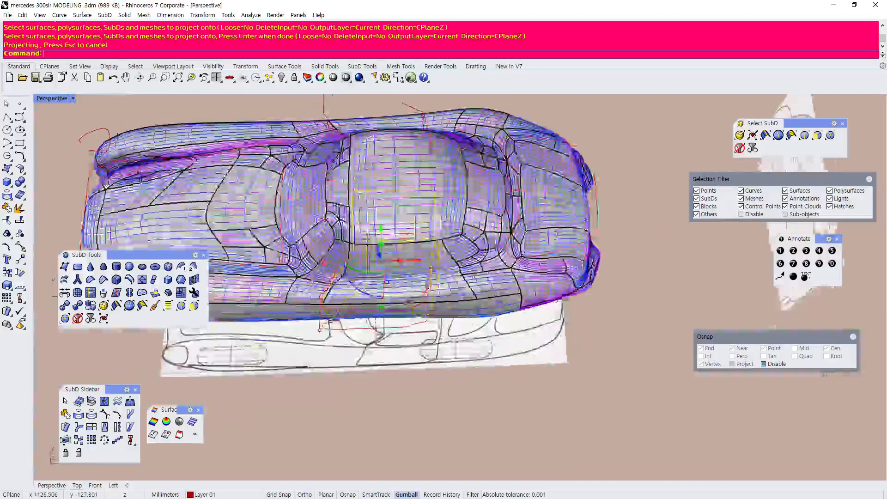
{"action": "right_click_drag", "start_coordinate": [439, 319], "coordinate": [470, 240]}
{"action": "scroll", "coordinate": [413, 243], "scroll_direction": "up", "scroll_amount": 5}
{"action": "scroll", "coordinate": [413, 244], "scroll_direction": "down", "scroll_amount": 5}
{"action": "right_click_drag", "start_coordinate": [413, 231], "coordinate": [273, 153]}
{"action": "scroll", "coordinate": [270, 181], "scroll_direction": "down", "scroll_amount": 4}
{"action": "scroll", "coordinate": [270, 180], "scroll_direction": "up", "scroll_amount": 7}
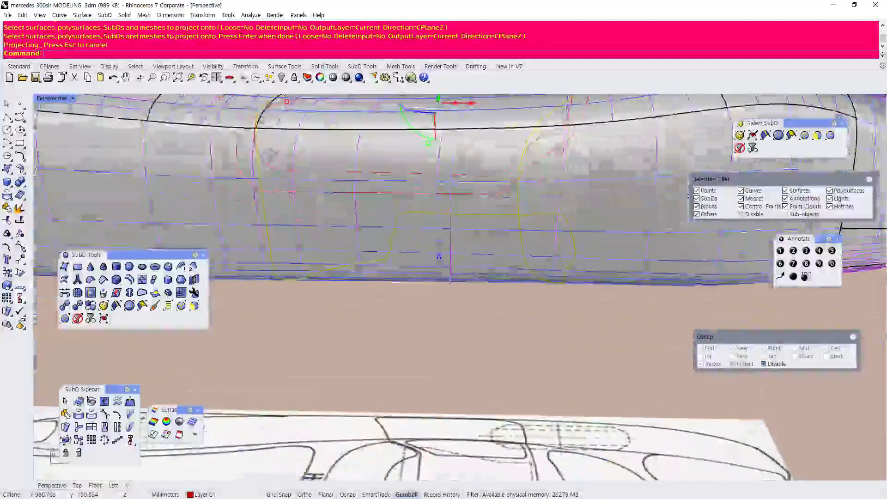
{"action": "scroll", "coordinate": [300, 257], "scroll_direction": "down", "scroll_amount": 6}
{"action": "scroll", "coordinate": [300, 257], "scroll_direction": "up", "scroll_amount": 4}
{"action": "scroll", "coordinate": [300, 256], "scroll_direction": "down", "scroll_amount": 6}
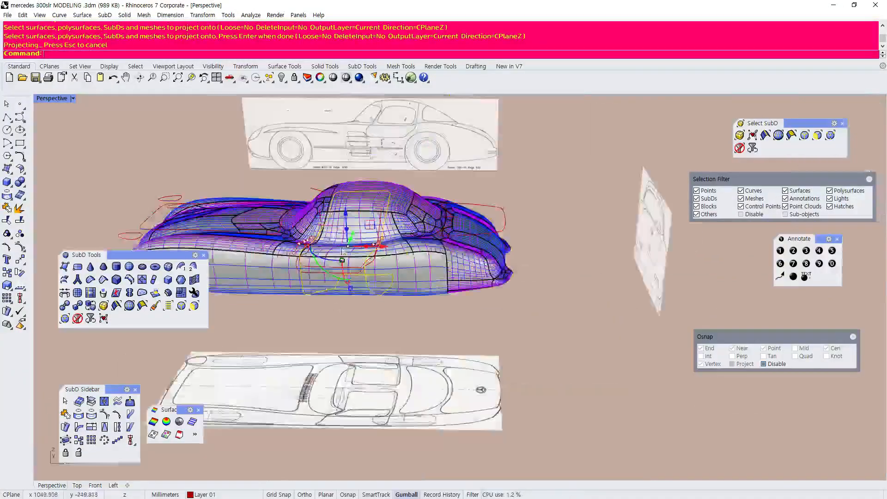
{"action": "scroll", "coordinate": [300, 257], "scroll_direction": "up", "scroll_amount": 7}
{"action": "right_click_drag", "start_coordinate": [299, 257], "coordinate": [370, 240]}
{"action": "scroll", "coordinate": [438, 238], "scroll_direction": "up", "scroll_amount": 4}
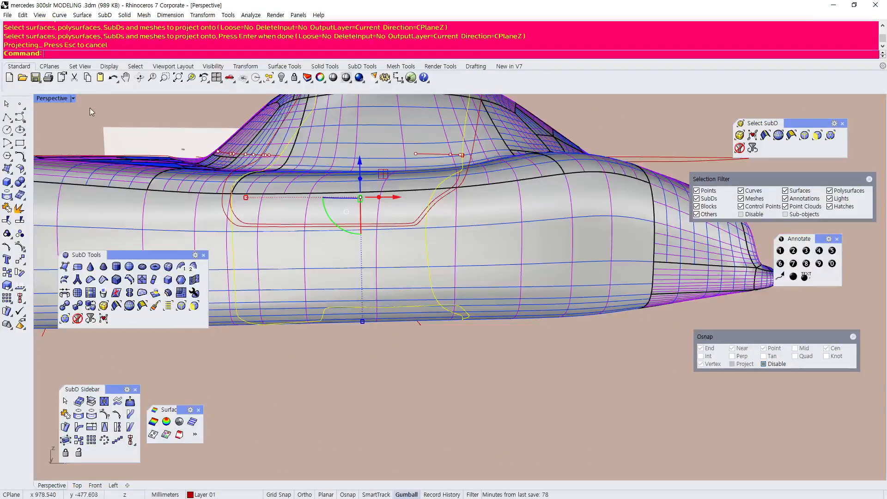
Compare the projected top-view door curve with the traced side-view door outline in a maximized Front viewport
{"action": "double_click", "coordinate": [51, 100]}
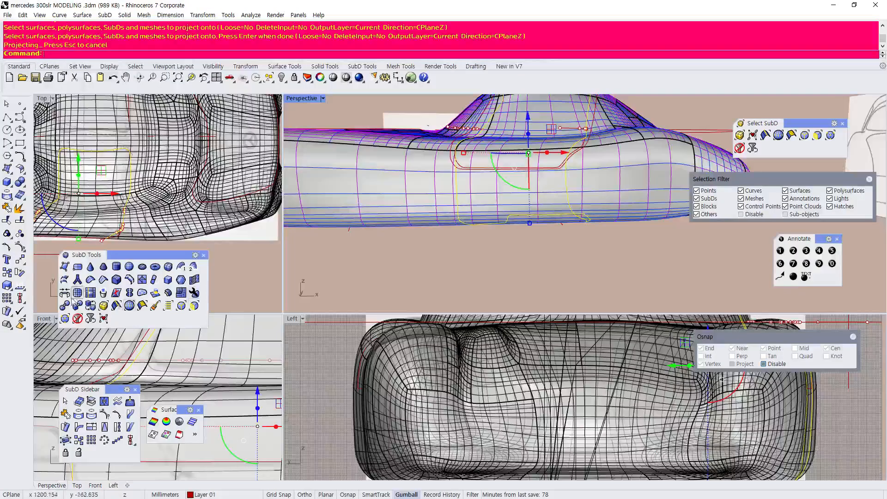
{"action": "double_click", "coordinate": [43, 320]}
{"action": "scroll", "coordinate": [351, 245], "scroll_direction": "down", "scroll_amount": 6}
{"action": "right_click_drag", "start_coordinate": [732, 310], "coordinate": [588, 293]}
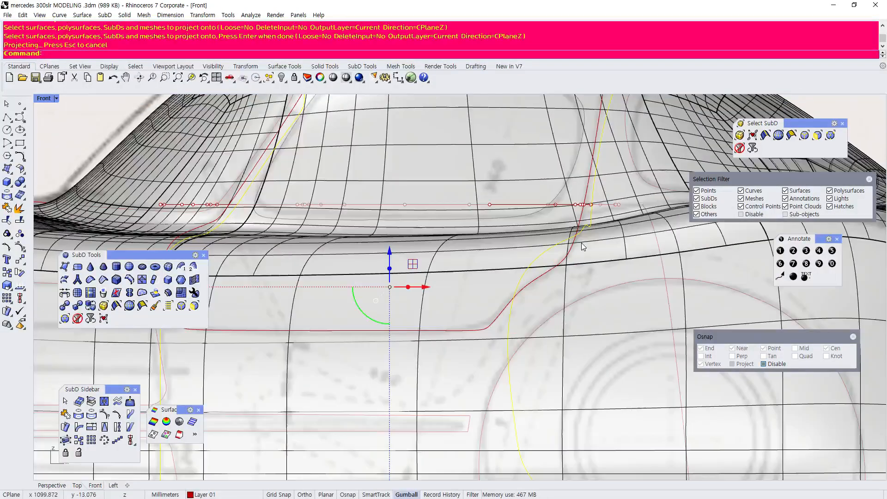
{"action": "scroll", "coordinate": [573, 246], "scroll_direction": "up", "scroll_amount": 2}
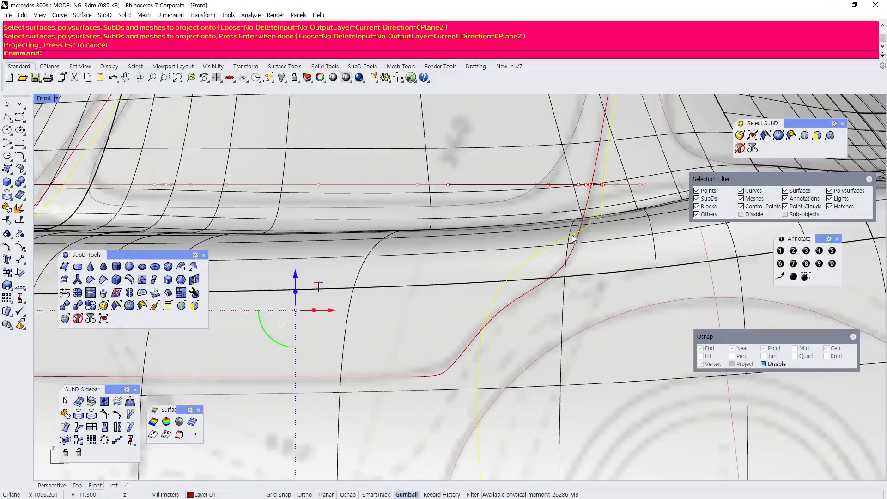
{"action": "scroll", "coordinate": [573, 238], "scroll_direction": "down", "scroll_amount": 2}
{"action": "scroll", "coordinate": [559, 243], "scroll_direction": "down", "scroll_amount": 2}
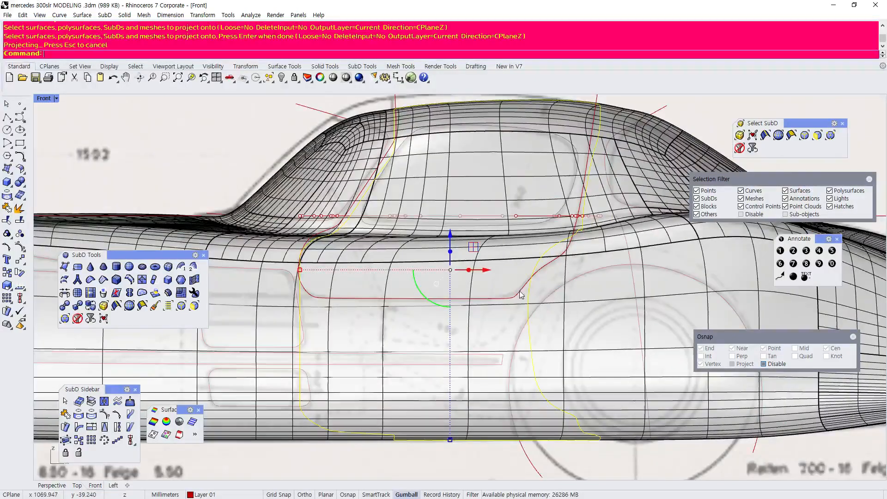
{"action": "scroll", "coordinate": [300, 271], "scroll_direction": "up", "scroll_amount": 2}
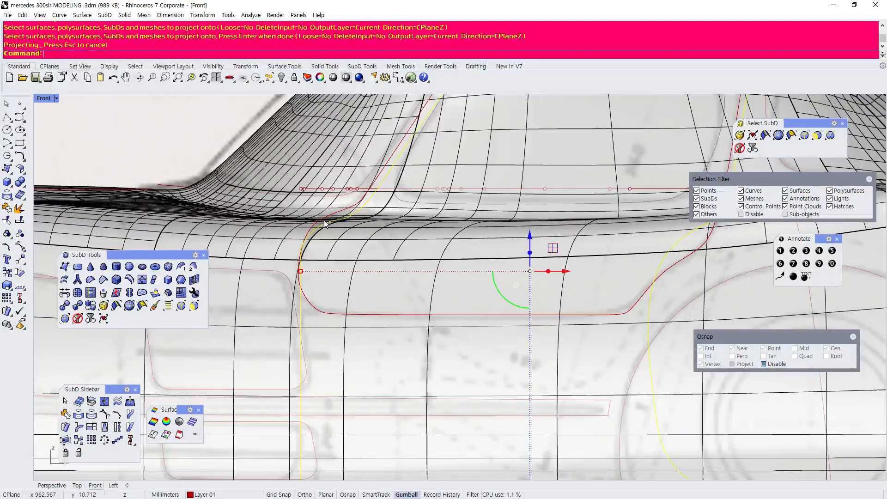
{"action": "scroll", "coordinate": [324, 224], "scroll_direction": "down", "scroll_amount": 5}
{"action": "scroll", "coordinate": [294, 262], "scroll_direction": "up", "scroll_amount": 5}
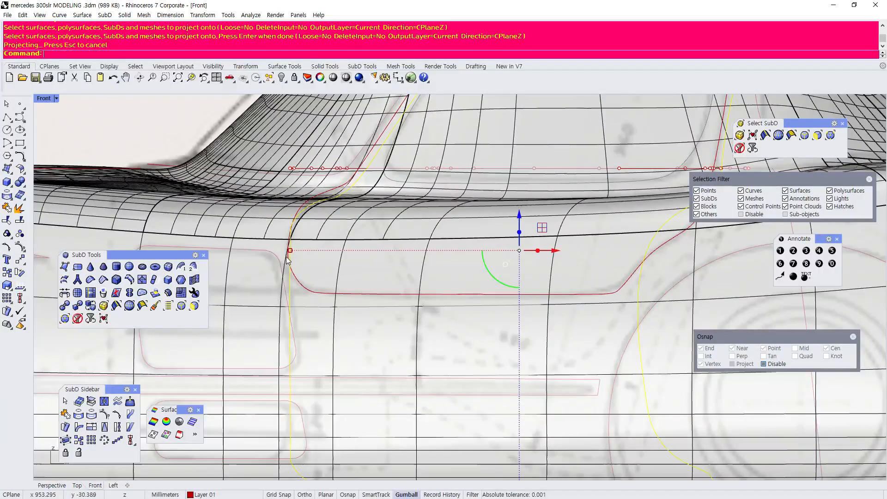
{"action": "scroll", "coordinate": [290, 252], "scroll_direction": "down", "scroll_amount": 5}
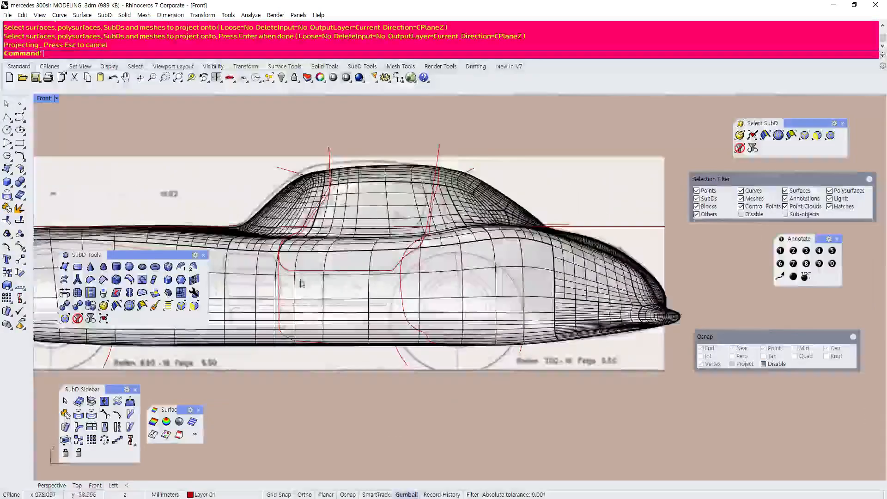
{"action": "scroll", "coordinate": [296, 254], "scroll_direction": "up", "scroll_amount": 5}
Project the traced side-view door curve onto the NURBS body polysurface from the Front viewport
{"action": "left_click", "coordinate": [289, 299]}
{"action": "scroll", "coordinate": [323, 261], "scroll_direction": "down", "scroll_amount": 5}
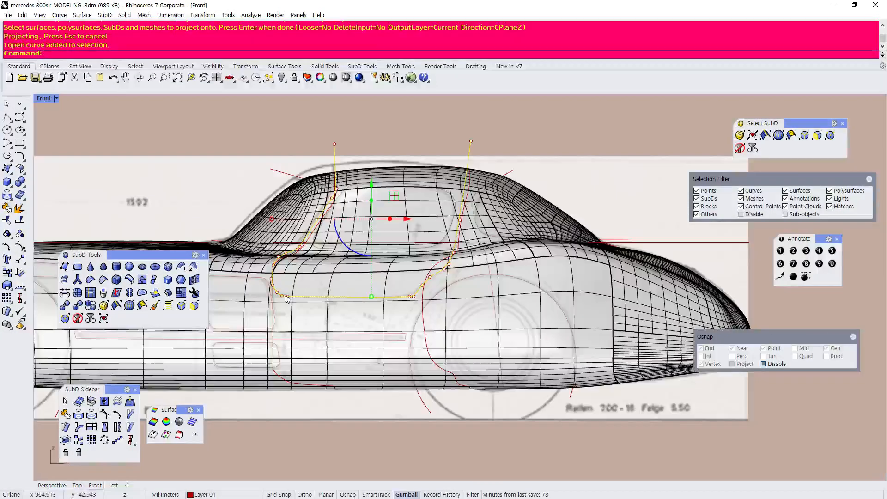
{"action": "scroll", "coordinate": [324, 262], "scroll_direction": "up", "scroll_amount": 2}
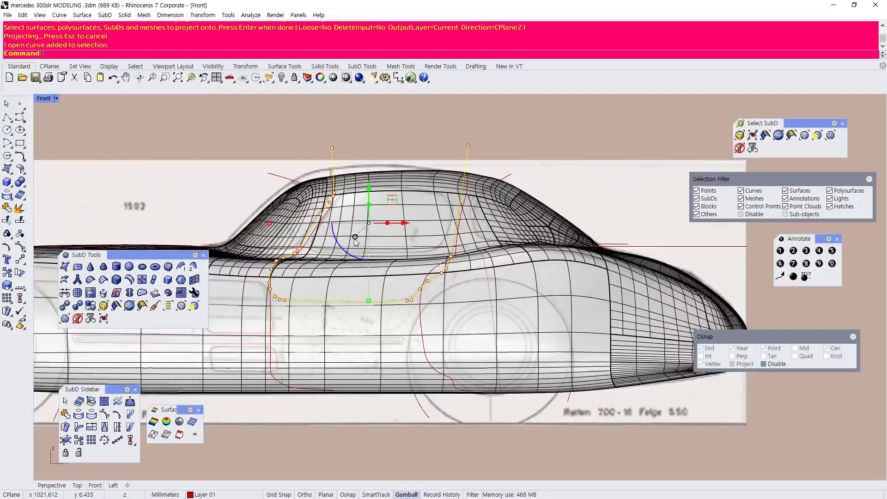
{"action": "scroll", "coordinate": [356, 242], "scroll_direction": "down", "scroll_amount": 2}
{"action": "scroll", "coordinate": [343, 269], "scroll_direction": "up", "scroll_amount": 3}
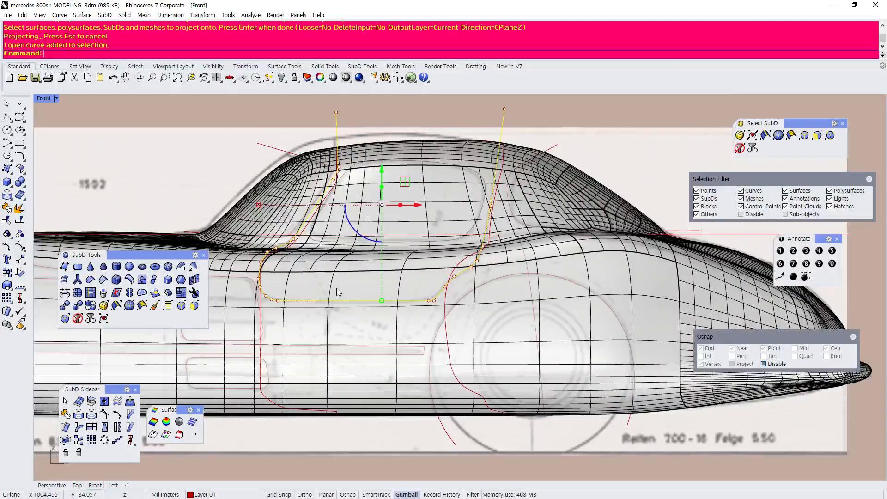
{"action": "scroll", "coordinate": [340, 286], "scroll_direction": "up", "scroll_amount": 2}
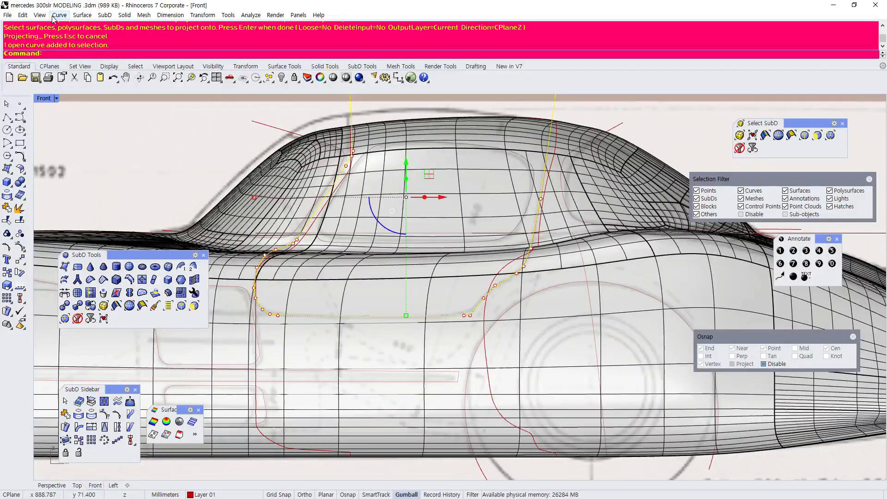
{"action": "left_click", "coordinate": [59, 15]}
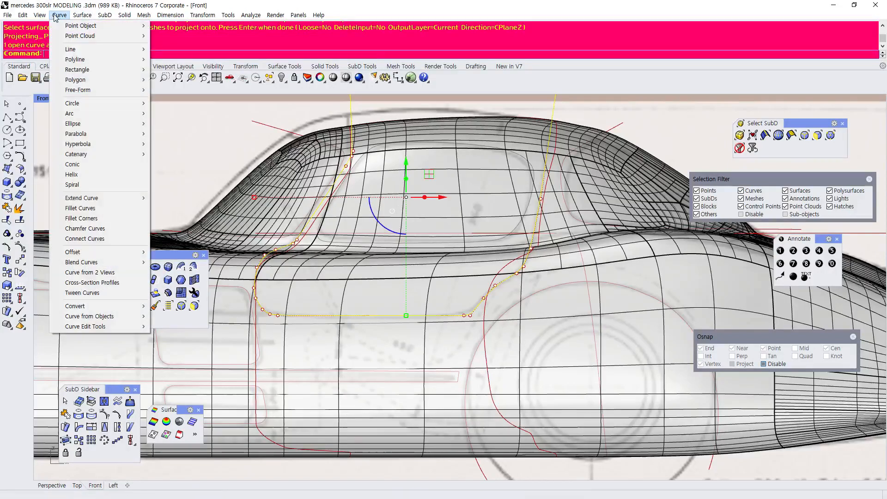
{"action": "mouse_move", "coordinate": [97, 317]}
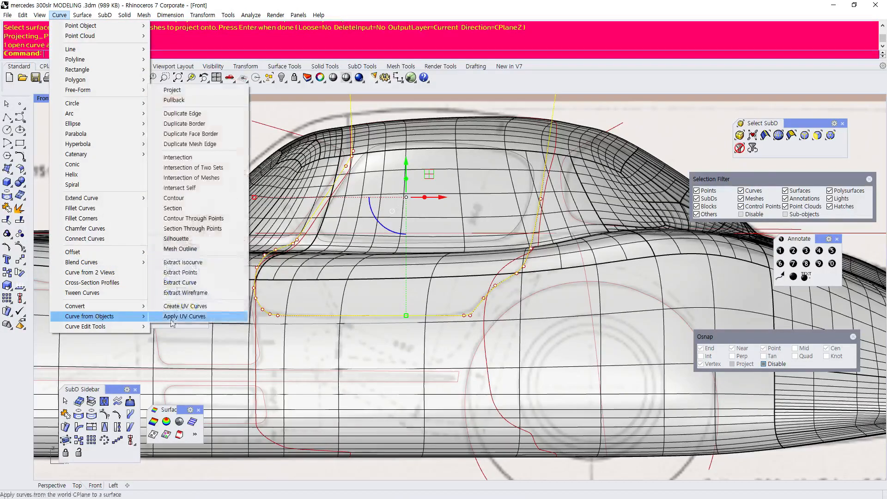
{"action": "left_click", "coordinate": [187, 92]}
{"action": "left_click", "coordinate": [356, 364]}
{"action": "right_click", "coordinate": [357, 364]}
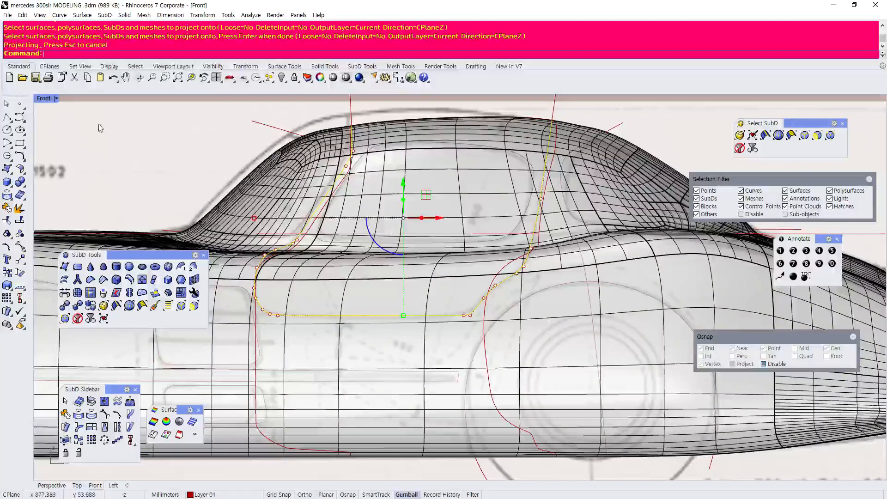
Inspect the projected side-view door curve on the body in the Perspective viewport and tell it apart from the flat traced curve
{"action": "double_click", "coordinate": [42, 99]}
{"action": "right_click_drag", "start_coordinate": [562, 224], "coordinate": [576, 201]}
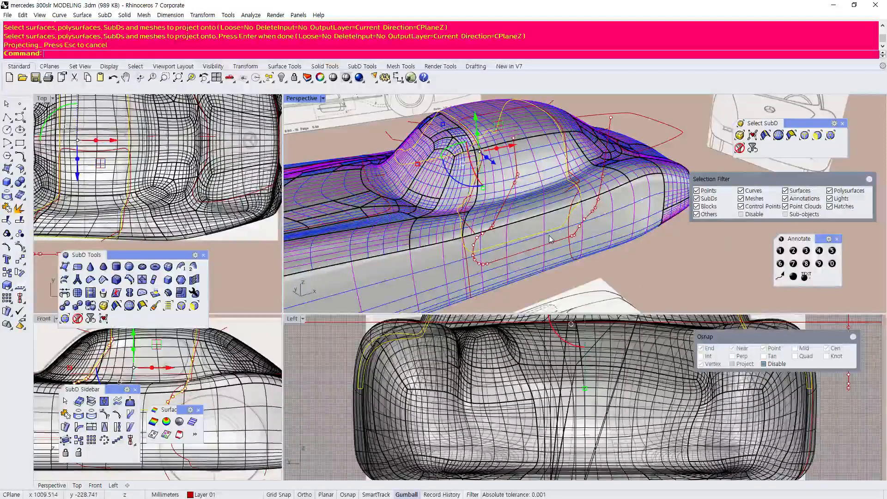
{"action": "scroll", "coordinate": [547, 239], "scroll_direction": "up", "scroll_amount": 4}
{"action": "key", "text": "Escape"}
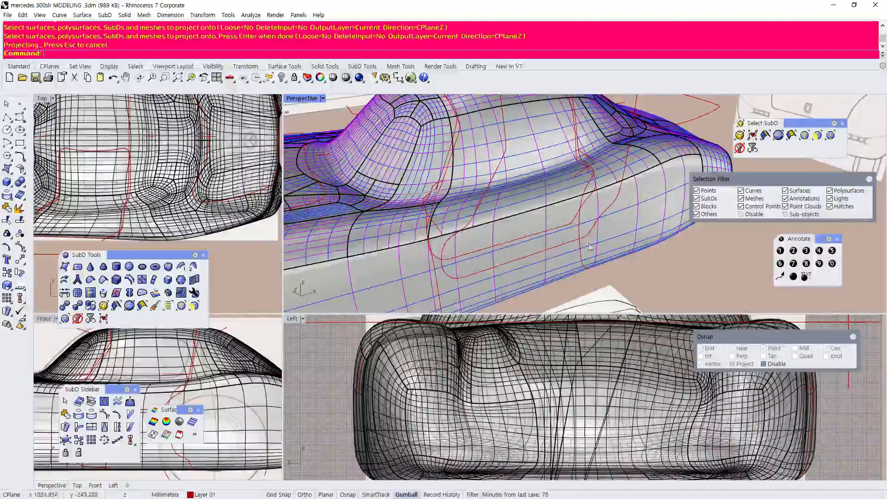
{"action": "left_click", "coordinate": [563, 231]}
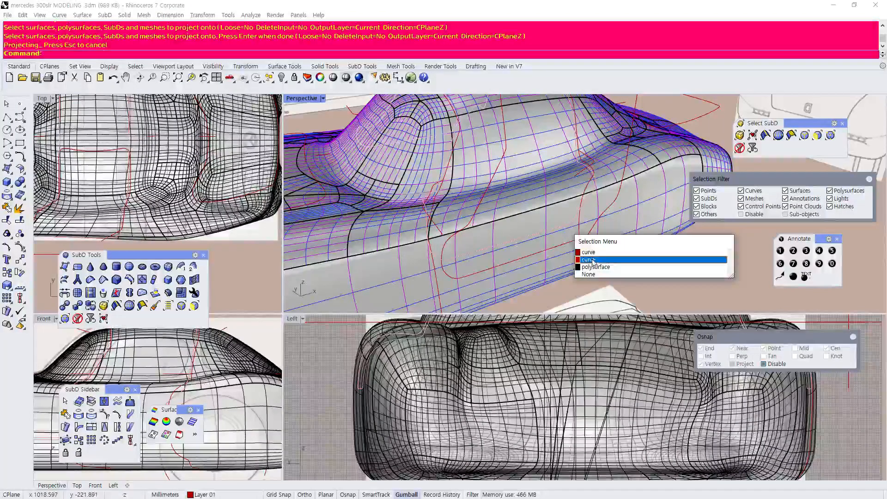
{"action": "left_click", "coordinate": [586, 253]}
{"action": "scroll", "coordinate": [578, 252], "scroll_direction": "down", "scroll_amount": 5}
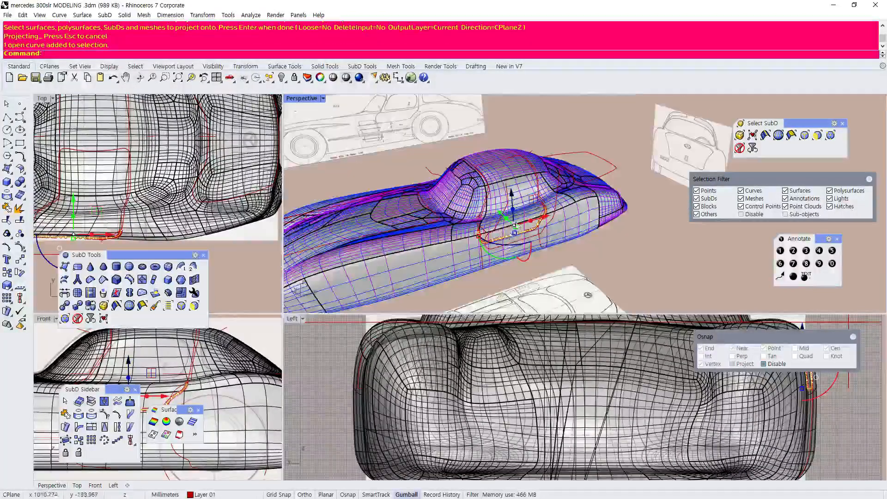
{"action": "scroll", "coordinate": [559, 237], "scroll_direction": "up", "scroll_amount": 5}
{"action": "key", "text": "Escape"}
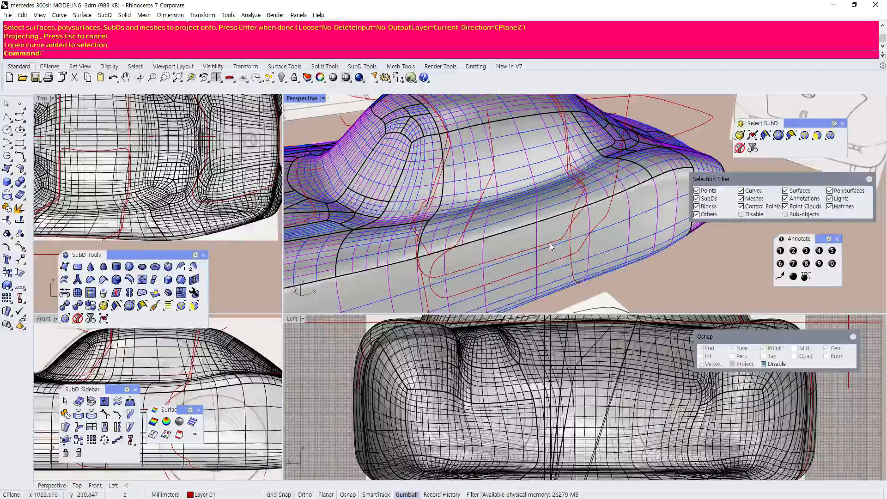
Select both projected door curves on the body and isolate them from all other objects
{"action": "left_click", "coordinate": [566, 252]}
{"action": "left_click", "coordinate": [577, 278]}
{"action": "scroll", "coordinate": [572, 268], "scroll_direction": "down", "scroll_amount": 8}
{"action": "scroll", "coordinate": [555, 215], "scroll_direction": "up", "scroll_amount": 4}
{"action": "right_click_drag", "start_coordinate": [549, 204], "coordinate": [520, 207]}
{"action": "scroll", "coordinate": [514, 209], "scroll_direction": "up", "scroll_amount": 4}
{"action": "scroll", "coordinate": [527, 201], "scroll_direction": "up", "scroll_amount": 5}
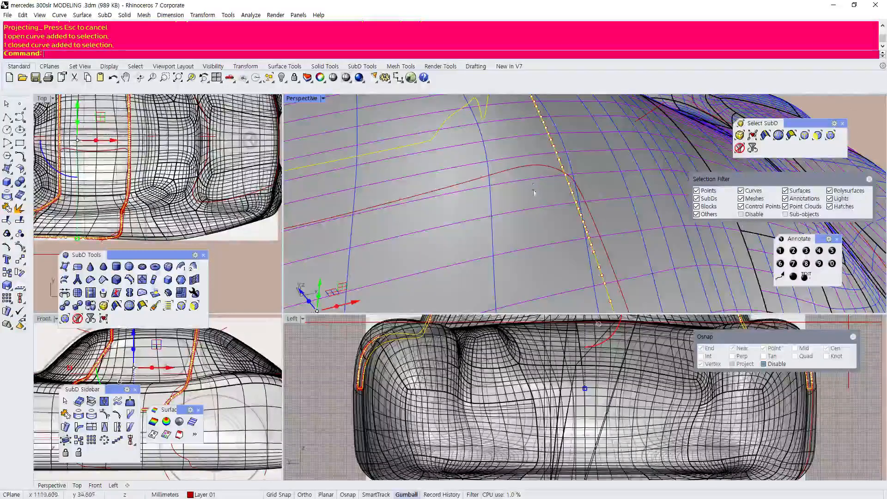
{"action": "left_click", "coordinate": [534, 167], "text": "shift"}
{"action": "scroll", "coordinate": [534, 168], "scroll_direction": "down", "scroll_amount": 10}
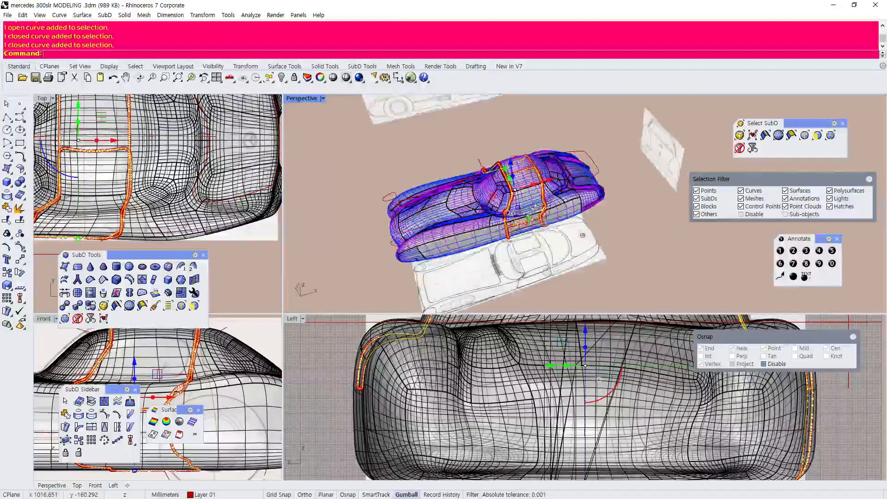
{"action": "left_click", "coordinate": [283, 79]}
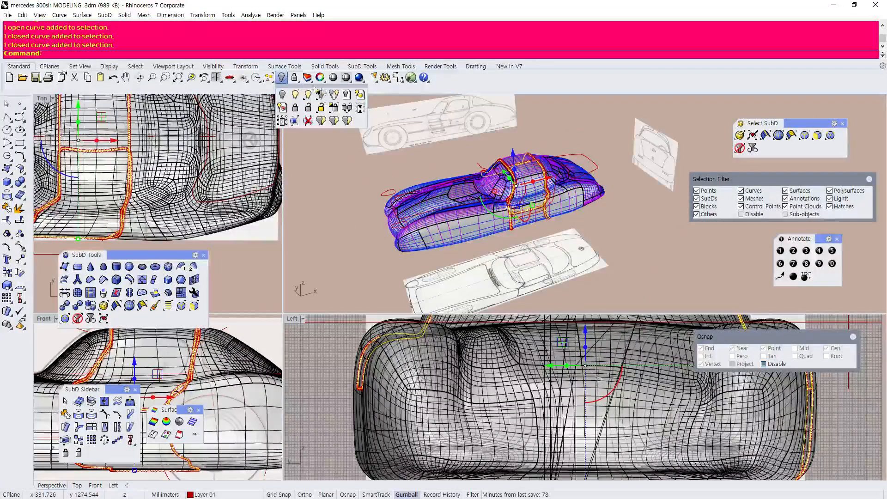
{"action": "left_click", "coordinate": [320, 95]}
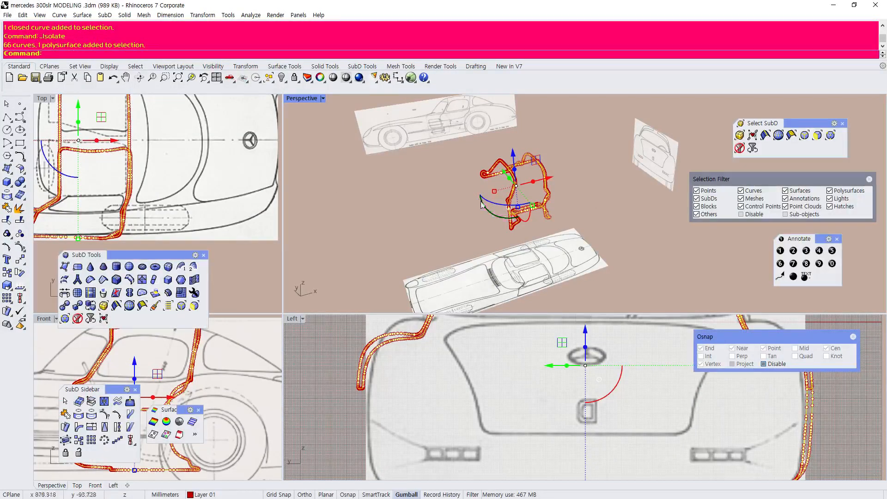
Examine the two isolated door curves from several angles in a maximized Perspective viewport, comparing where they coincide and diverge
{"action": "left_click", "coordinate": [451, 212]}
{"action": "scroll", "coordinate": [548, 210], "scroll_direction": "up", "scroll_amount": 5}
{"action": "mouse_move", "coordinate": [548, 209]}
{"action": "right_mouse_down"}
{"action": "mouse_move", "coordinate": [566, 191]}
{"action": "mouse_move", "coordinate": [564, 212]}
{"action": "mouse_move", "coordinate": [488, 149]}
{"action": "mouse_move", "coordinate": [451, 143]}
{"action": "mouse_move", "coordinate": [392, 172]}
{"action": "mouse_move", "coordinate": [412, 160]}
{"action": "right_mouse_up"}
{"action": "mouse_move", "coordinate": [470, 162]}
{"action": "right_mouse_down"}
{"action": "mouse_move", "coordinate": [438, 133]}
{"action": "mouse_move", "coordinate": [430, 172]}
{"action": "mouse_move", "coordinate": [445, 177]}
{"action": "mouse_move", "coordinate": [451, 146]}
{"action": "right_mouse_up"}
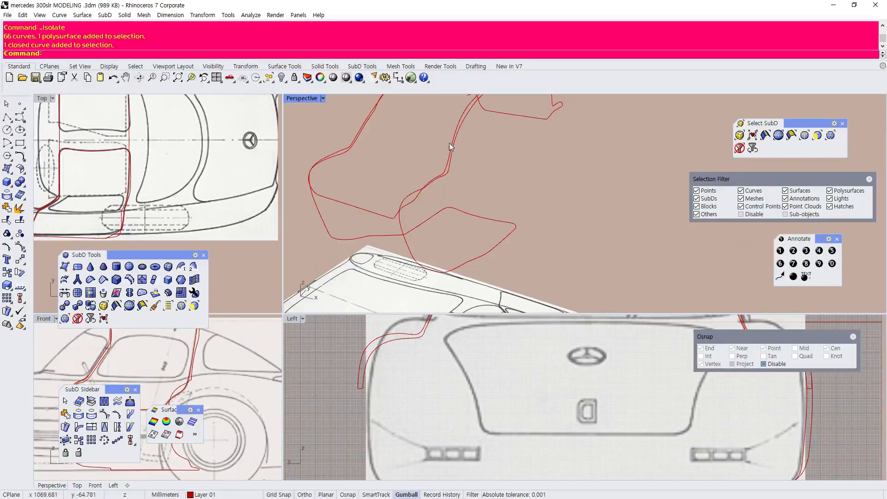
{"action": "double_click", "coordinate": [296, 98]}
{"action": "mouse_move", "coordinate": [318, 153]}
{"action": "right_mouse_down"}
{"action": "mouse_move", "coordinate": [352, 219]}
{"action": "mouse_move", "coordinate": [425, 209]}
{"action": "mouse_move", "coordinate": [437, 253]}
{"action": "mouse_move", "coordinate": [452, 172]}
{"action": "right_mouse_up"}
{"action": "left_click", "coordinate": [450, 175]}
{"action": "key", "text": "Escape"}
{"action": "left_click", "coordinate": [452, 174]}
{"action": "mouse_move", "coordinate": [432, 233]}
{"action": "right_mouse_down"}
{"action": "mouse_move", "coordinate": [412, 243]}
{"action": "mouse_move", "coordinate": [463, 244]}
{"action": "mouse_move", "coordinate": [487, 224]}
{"action": "mouse_move", "coordinate": [541, 222]}
{"action": "mouse_move", "coordinate": [541, 259]}
{"action": "mouse_move", "coordinate": [515, 252]}
{"action": "mouse_move", "coordinate": [481, 287]}
{"action": "mouse_move", "coordinate": [462, 264]}
{"action": "mouse_move", "coordinate": [466, 254]}
{"action": "mouse_move", "coordinate": [439, 289]}
{"action": "mouse_move", "coordinate": [429, 277]}
{"action": "right_mouse_up"}
{"action": "scroll", "coordinate": [436, 274], "scroll_direction": "down", "scroll_amount": 4}
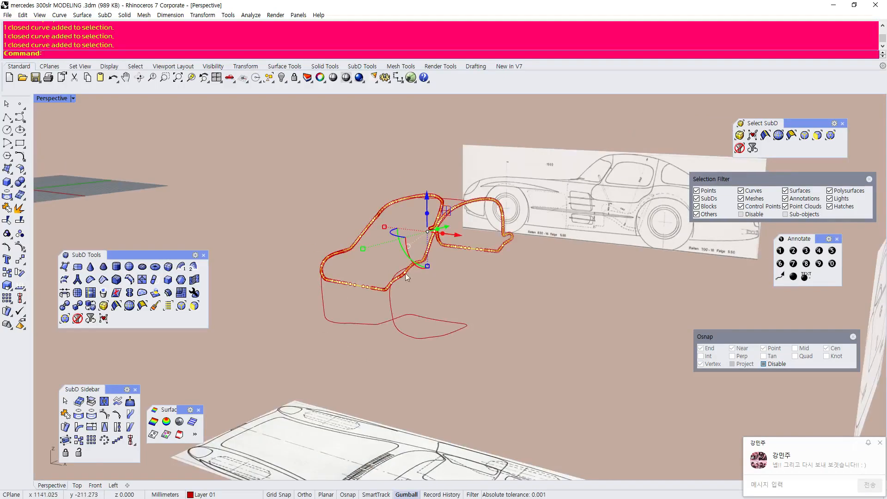
{"action": "scroll", "coordinate": [407, 274], "scroll_direction": "up", "scroll_amount": 6}
{"action": "left_click", "coordinate": [366, 257]}
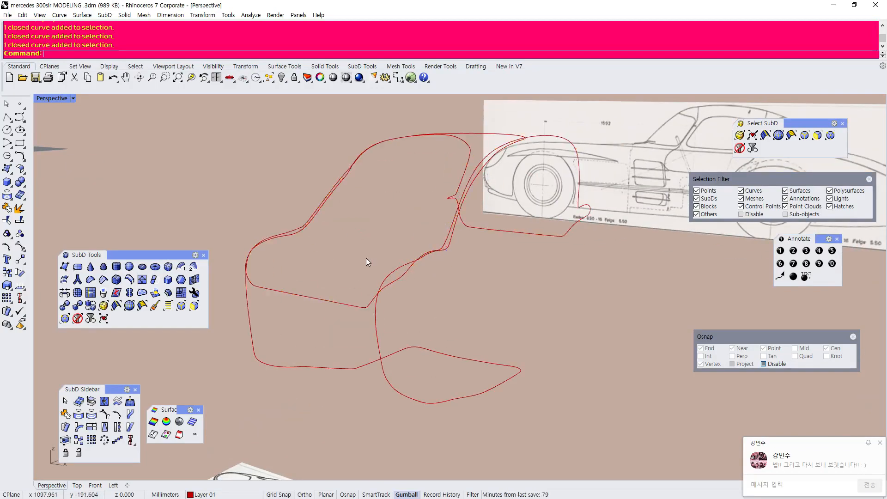
{"action": "left_click", "coordinate": [377, 330]}
{"action": "left_click", "coordinate": [407, 219]}
{"action": "mouse_move", "coordinate": [406, 219]}
{"action": "right_mouse_down"}
{"action": "mouse_move", "coordinate": [392, 258]}
{"action": "mouse_move", "coordinate": [366, 243]}
{"action": "mouse_move", "coordinate": [397, 263]}
{"action": "mouse_move", "coordinate": [525, 279]}
{"action": "mouse_move", "coordinate": [370, 285]}
{"action": "right_mouse_up"}
{"action": "scroll", "coordinate": [392, 260], "scroll_direction": "down", "scroll_amount": 3}
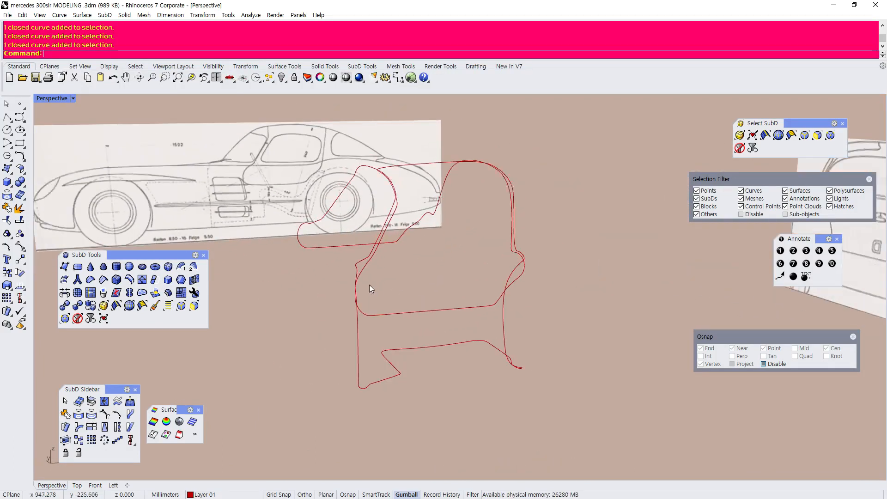
Trim the two projected door curves against each other, removing the excess parts below the door's lower edge and at its rear side
{"action": "mouse_move", "coordinate": [404, 311]}
{"action": "right_mouse_down"}
{"action": "mouse_move", "coordinate": [441, 287]}
{"action": "mouse_move", "coordinate": [390, 296]}
{"action": "mouse_move", "coordinate": [323, 275]}
{"action": "right_mouse_up"}
{"action": "scroll", "coordinate": [323, 275], "scroll_direction": "up", "scroll_amount": 3}
{"action": "left_click_drag", "start_coordinate": [324, 274], "coordinate": [262, 249]}
{"action": "scroll", "coordinate": [279, 306], "scroll_direction": "up", "scroll_amount": 3}
{"action": "scroll", "coordinate": [287, 301], "scroll_direction": "down", "scroll_amount": 3}
{"action": "scroll", "coordinate": [288, 302], "scroll_direction": "down", "scroll_amount": 2}
{"action": "left_click", "coordinate": [7, 221]}
{"action": "left_click_drag", "start_coordinate": [225, 345], "coordinate": [226, 344]}
{"action": "scroll", "coordinate": [374, 364], "scroll_direction": "down", "scroll_amount": 2}
{"action": "left_click_drag", "start_coordinate": [469, 411], "coordinate": [386, 370]}
{"action": "scroll", "coordinate": [387, 367], "scroll_direction": "up", "scroll_amount": 3}
{"action": "right_click_drag", "start_coordinate": [426, 360], "coordinate": [478, 354]}
{"action": "scroll", "coordinate": [521, 284], "scroll_direction": "up", "scroll_amount": 3}
{"action": "left_click", "coordinate": [516, 272]}
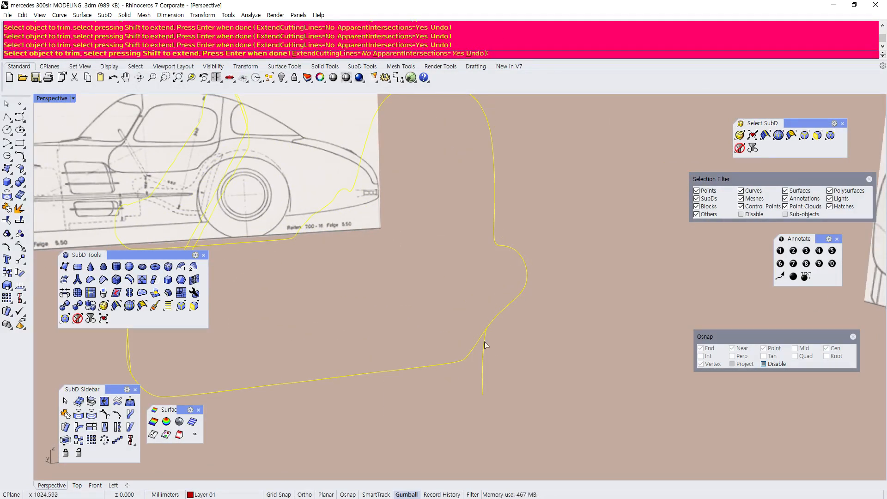
Trim away the door curve portions that extend past the roof edge, undoing a trim along the way
{"action": "right_click_drag", "start_coordinate": [487, 354], "coordinate": [311, 268]}
{"action": "scroll", "coordinate": [530, 202], "scroll_direction": "up", "scroll_amount": 5}
{"action": "mouse_move", "coordinate": [531, 200]}
{"action": "right_mouse_down"}
{"action": "mouse_move", "coordinate": [506, 200]}
{"action": "mouse_move", "coordinate": [495, 231]}
{"action": "mouse_move", "coordinate": [416, 206]}
{"action": "mouse_move", "coordinate": [425, 202]}
{"action": "mouse_move", "coordinate": [433, 231]}
{"action": "mouse_move", "coordinate": [474, 263]}
{"action": "right_mouse_up"}
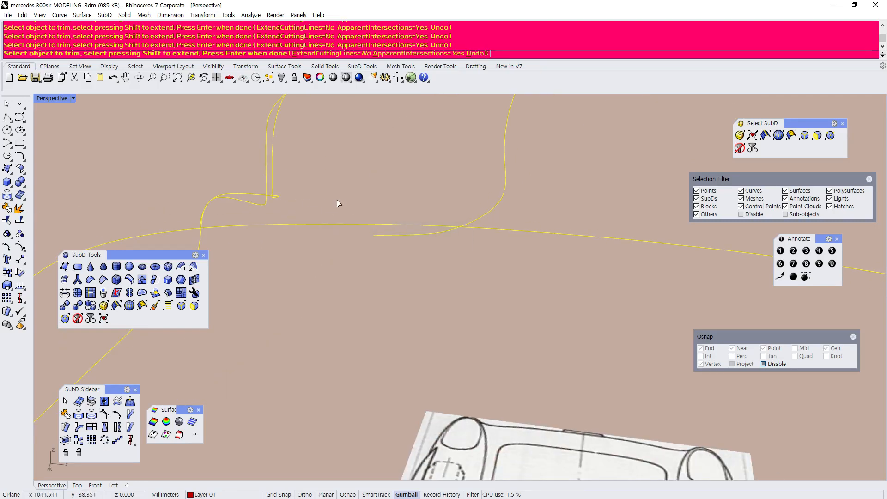
{"action": "key", "text": "ctrl+z"}
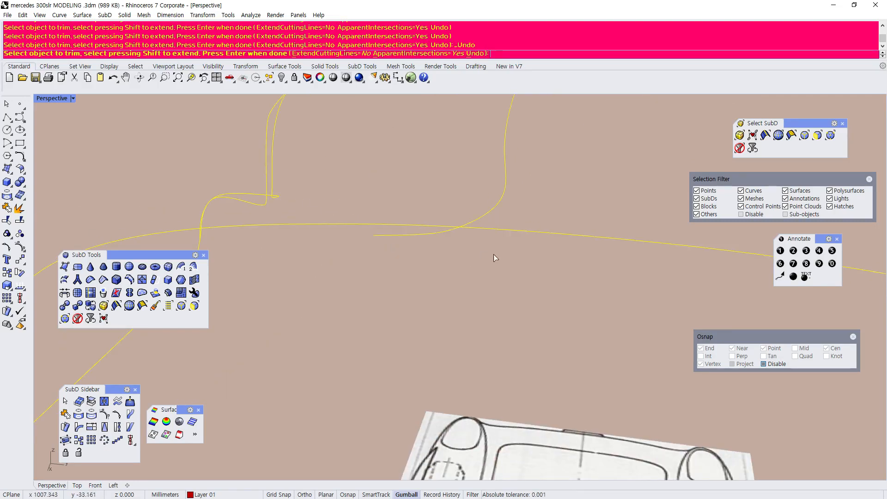
{"action": "mouse_move", "coordinate": [484, 230]}
{"action": "right_mouse_down"}
{"action": "mouse_move", "coordinate": [426, 235]}
{"action": "mouse_move", "coordinate": [498, 223]}
{"action": "right_mouse_up"}
{"action": "right_click_drag", "start_coordinate": [439, 183], "coordinate": [500, 189]}
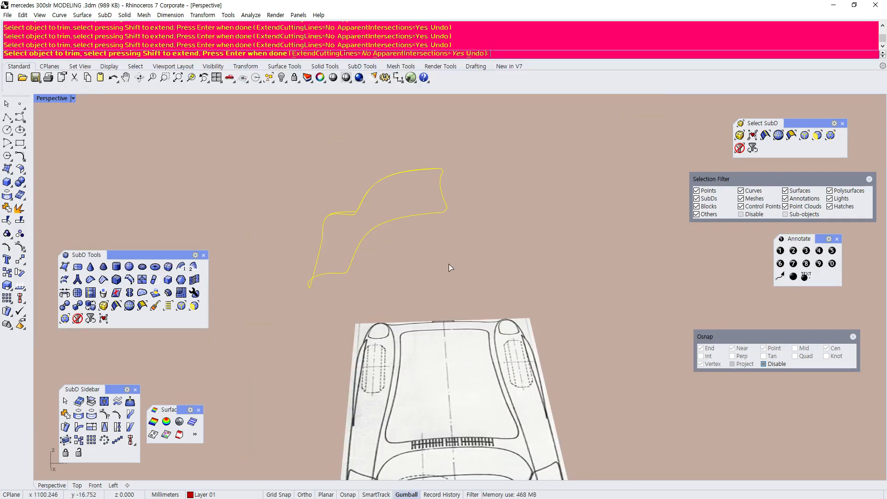
{"action": "right_click_drag", "start_coordinate": [449, 264], "coordinate": [608, 263]}
{"action": "scroll", "coordinate": [296, 268], "scroll_direction": "up", "scroll_amount": 4}
{"action": "right_click_drag", "start_coordinate": [295, 273], "coordinate": [329, 229]}
{"action": "scroll", "coordinate": [360, 293], "scroll_direction": "up", "scroll_amount": 5}
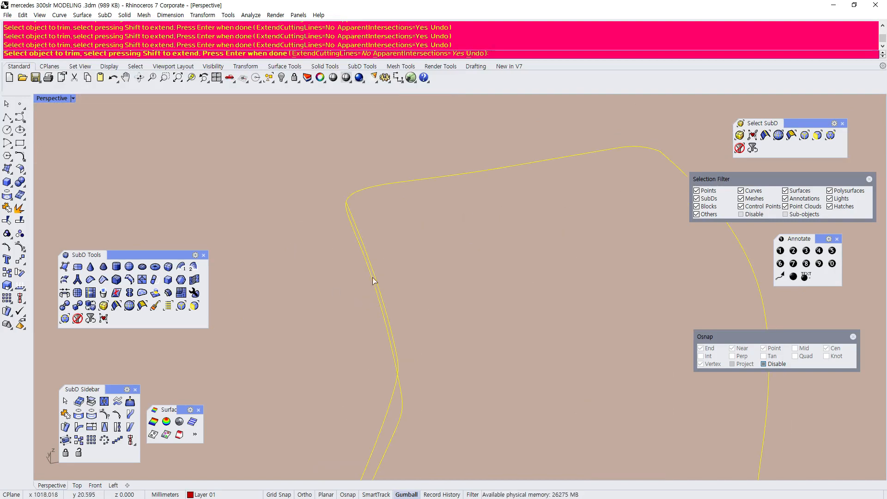
Trim the doubled curve segments along the upper part of the door's front edge
{"action": "mouse_move", "coordinate": [378, 256]}
{"action": "right_mouse_down"}
{"action": "mouse_move", "coordinate": [382, 355]}
{"action": "mouse_move", "coordinate": [390, 297]}
{"action": "mouse_move", "coordinate": [359, 311]}
{"action": "right_mouse_up"}
{"action": "scroll", "coordinate": [359, 310], "scroll_direction": "down", "scroll_amount": 5}
{"action": "scroll", "coordinate": [290, 360], "scroll_direction": "up", "scroll_amount": 7}
{"action": "mouse_move", "coordinate": [290, 360]}
{"action": "right_mouse_down"}
{"action": "mouse_move", "coordinate": [315, 330]}
{"action": "mouse_move", "coordinate": [364, 311]}
{"action": "mouse_move", "coordinate": [360, 317]}
{"action": "right_mouse_up"}
{"action": "scroll", "coordinate": [323, 326], "scroll_direction": "down", "scroll_amount": 7}
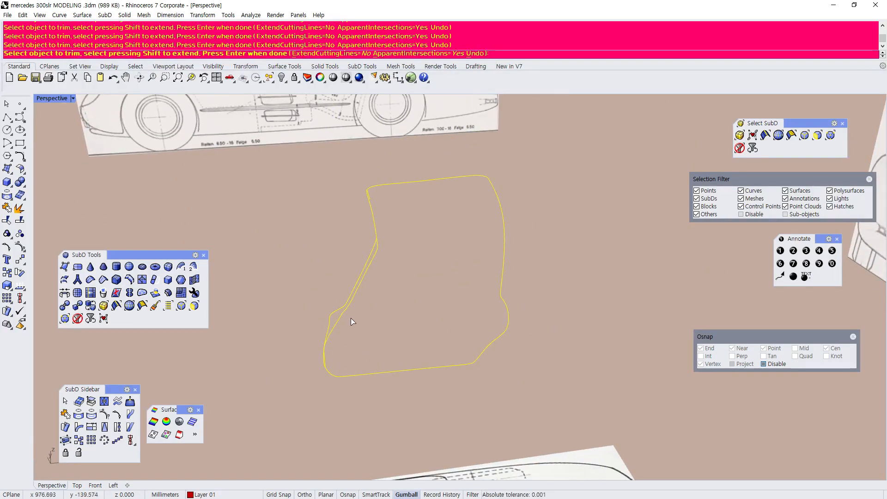
{"action": "scroll", "coordinate": [347, 314], "scroll_direction": "up", "scroll_amount": 5}
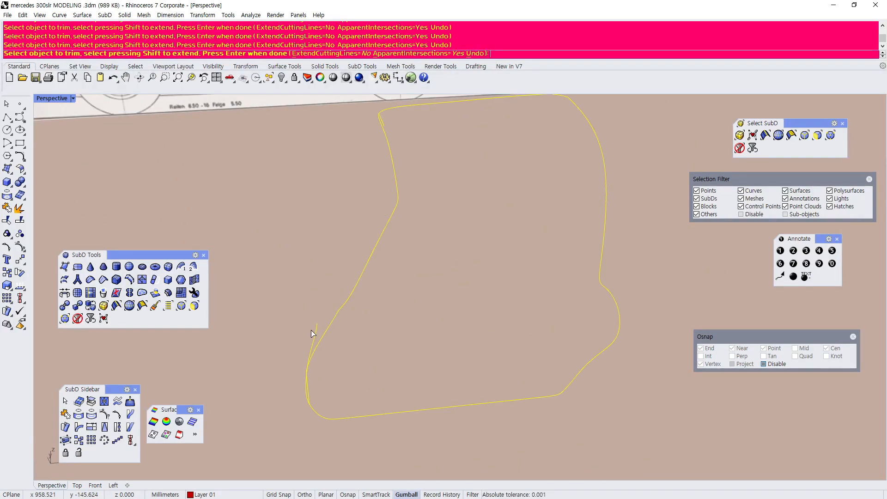
Trim the remaining doubled curve pieces at the door's lower front corner and finish trimming
{"action": "mouse_move", "coordinate": [317, 340]}
{"action": "right_mouse_down"}
{"action": "mouse_move", "coordinate": [297, 336]}
{"action": "mouse_move", "coordinate": [306, 322]}
{"action": "mouse_move", "coordinate": [343, 308]}
{"action": "right_mouse_up"}
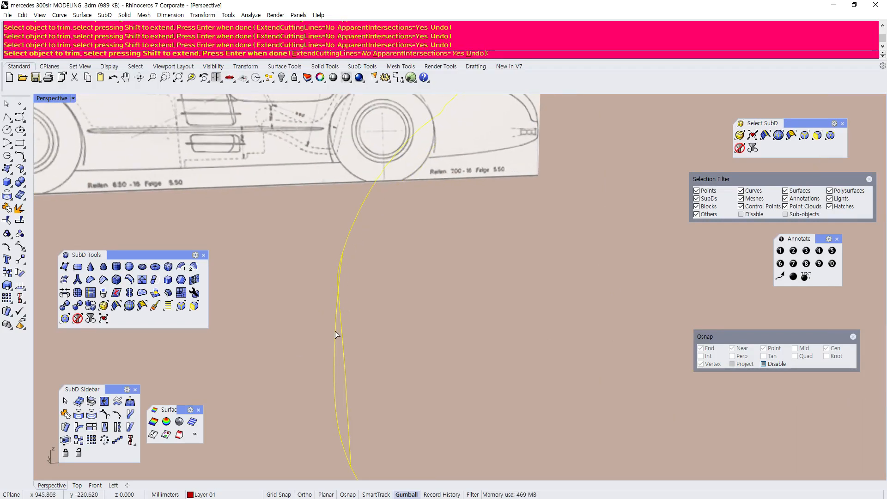
{"action": "mouse_move", "coordinate": [339, 347]}
{"action": "right_mouse_down"}
{"action": "mouse_move", "coordinate": [316, 348]}
{"action": "mouse_move", "coordinate": [331, 326]}
{"action": "mouse_move", "coordinate": [328, 251]}
{"action": "right_mouse_up"}
{"action": "left_click", "coordinate": [332, 320]}
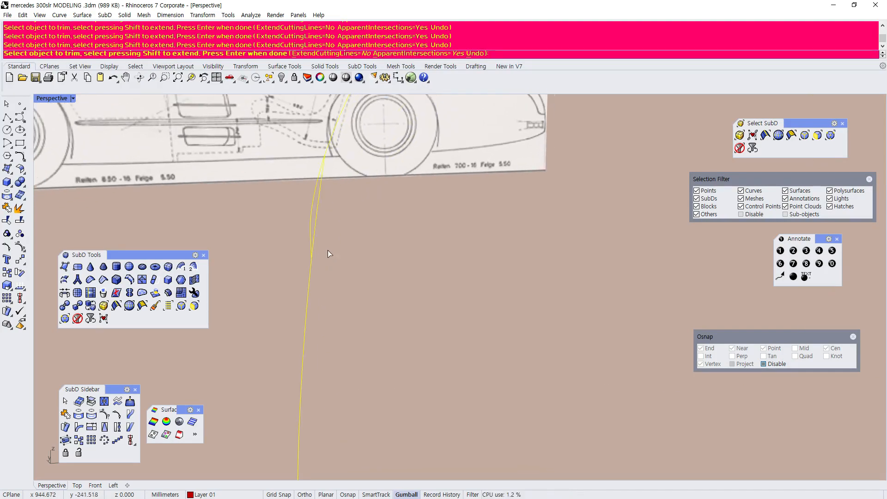
{"action": "left_click", "coordinate": [314, 210]}
{"action": "mouse_move", "coordinate": [320, 207]}
{"action": "right_mouse_down"}
{"action": "mouse_move", "coordinate": [360, 249]}
{"action": "mouse_move", "coordinate": [298, 259]}
{"action": "mouse_move", "coordinate": [320, 259]}
{"action": "mouse_move", "coordinate": [289, 234]}
{"action": "mouse_move", "coordinate": [338, 221]}
{"action": "mouse_move", "coordinate": [457, 252]}
{"action": "mouse_move", "coordinate": [439, 245]}
{"action": "mouse_move", "coordinate": [400, 245]}
{"action": "mouse_move", "coordinate": [497, 277]}
{"action": "mouse_move", "coordinate": [578, 273]}
{"action": "mouse_move", "coordinate": [317, 293]}
{"action": "mouse_move", "coordinate": [304, 175]}
{"action": "right_mouse_up"}
{"action": "right_click", "coordinate": [359, 252]}
{"action": "scroll", "coordinate": [304, 203], "scroll_direction": "up", "scroll_amount": 5}
{"action": "left_click", "coordinate": [298, 240]}
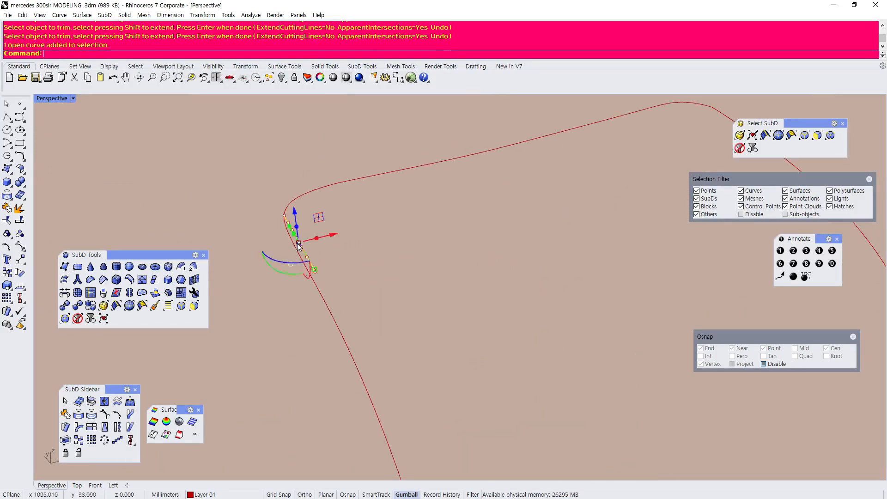
{"action": "key", "text": "Return"}
{"action": "key", "text": "Return"}
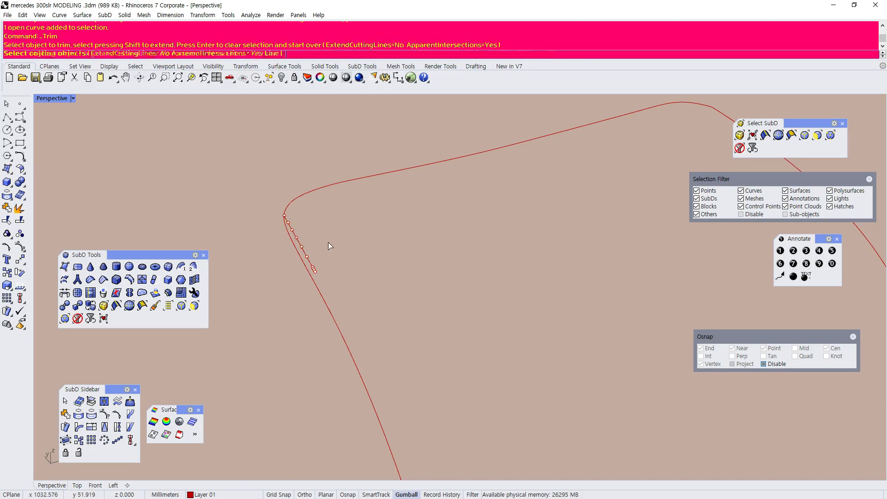
{"action": "key", "text": "Escape"}
Delete the short open curve fragment left beside the door outline's upper front corner
{"action": "left_click", "coordinate": [304, 250]}
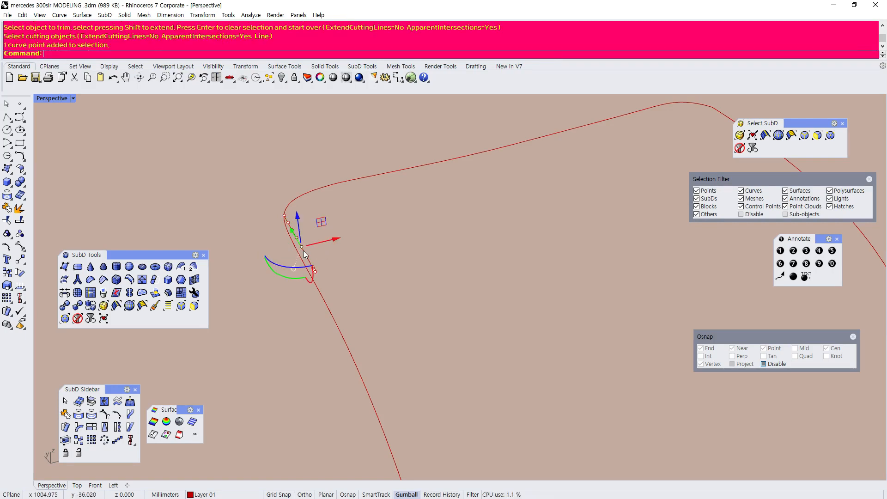
{"action": "key", "text": "Delete"}
{"action": "key", "text": "Delete"}
{"action": "left_click", "coordinate": [297, 240]}
{"action": "key", "text": "Delete"}
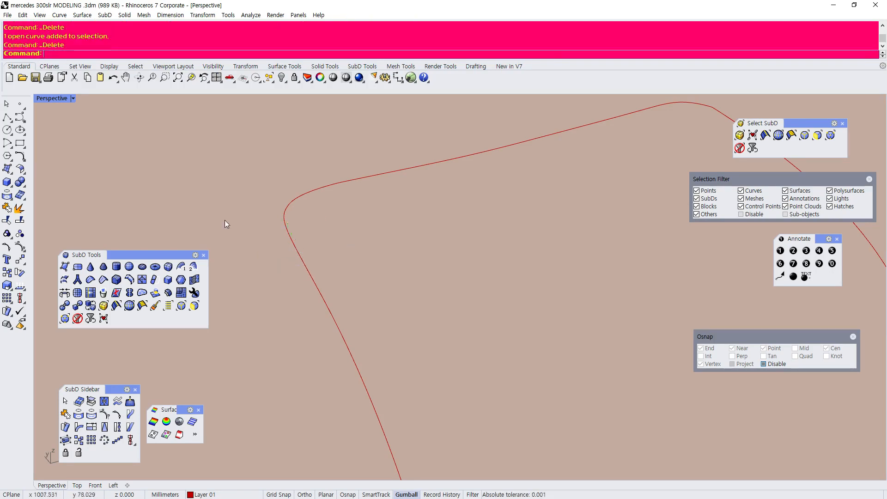
Select the trimmed door curve segments and join them into one closed door outline
{"action": "scroll", "coordinate": [262, 227], "scroll_direction": "down", "scroll_amount": 11}
{"action": "scroll", "coordinate": [330, 242], "scroll_direction": "up", "scroll_amount": 5}
{"action": "right_click_drag", "start_coordinate": [334, 246], "coordinate": [309, 198]}
{"action": "scroll", "coordinate": [324, 224], "scroll_direction": "down", "scroll_amount": 4}
{"action": "scroll", "coordinate": [330, 249], "scroll_direction": "up", "scroll_amount": 5}
{"action": "right_click_drag", "start_coordinate": [405, 295], "coordinate": [337, 309]}
{"action": "left_click_drag", "start_coordinate": [302, 226], "coordinate": [481, 353]}
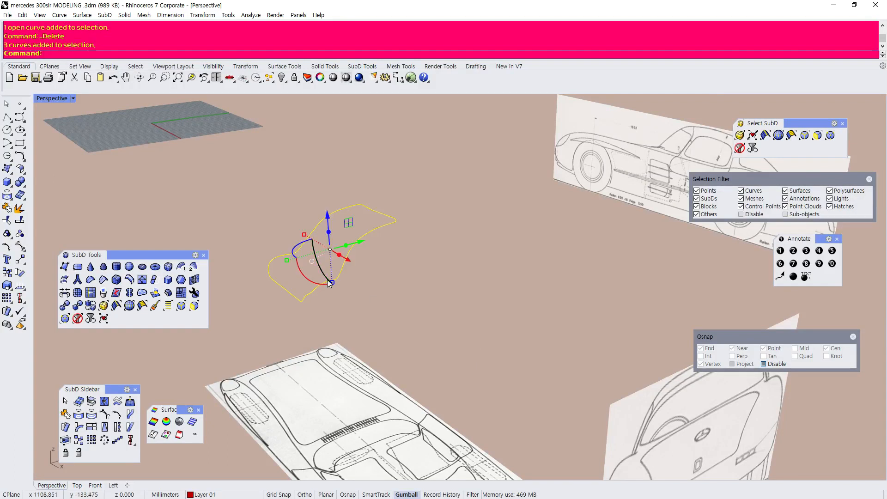
{"action": "scroll", "coordinate": [313, 280], "scroll_direction": "up", "scroll_amount": 6}
{"action": "left_click", "coordinate": [8, 209]}
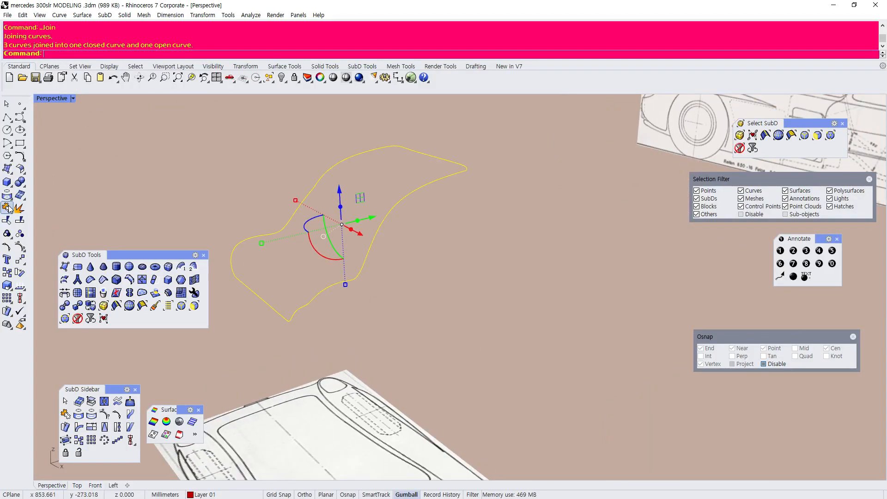
{"action": "left_click", "coordinate": [343, 283]}
{"action": "scroll", "coordinate": [356, 284], "scroll_direction": "up", "scroll_amount": 6}
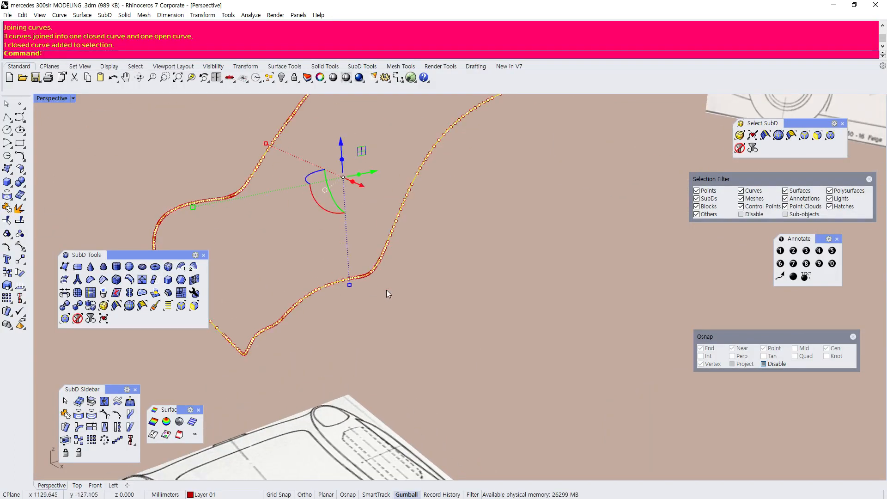
Delete five control points at the kink on the lower front edge of the joined door outline to smooth it
{"action": "scroll", "coordinate": [434, 220], "scroll_direction": "down", "scroll_amount": 10}
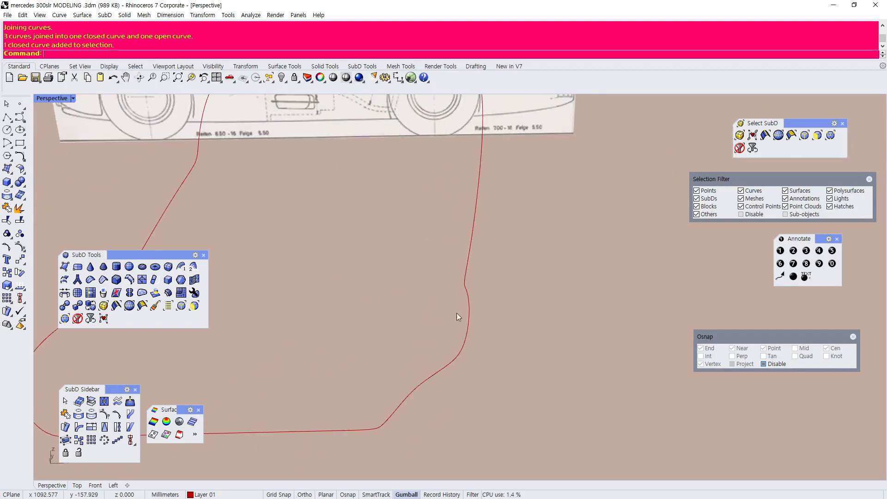
{"action": "scroll", "coordinate": [353, 336], "scroll_direction": "up", "scroll_amount": 5}
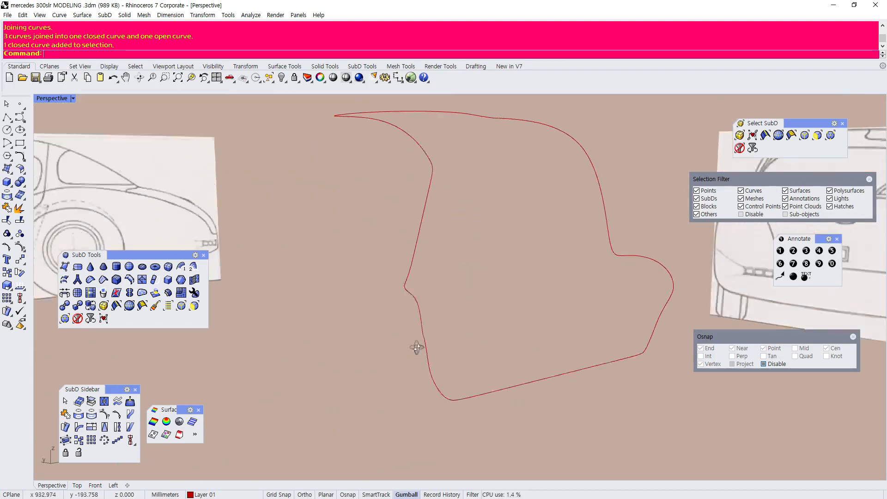
{"action": "left_click", "coordinate": [389, 318]}
{"action": "scroll", "coordinate": [392, 319], "scroll_direction": "up", "scroll_amount": 1}
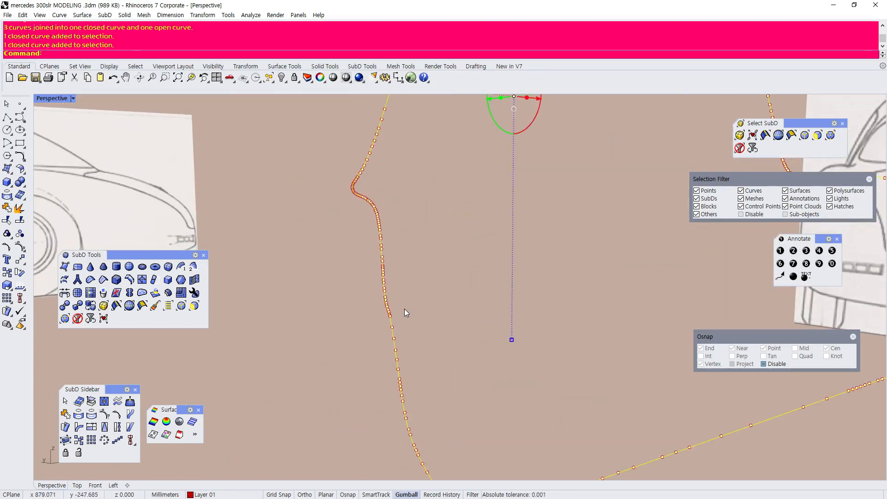
{"action": "left_click", "coordinate": [392, 322]}
{"action": "scroll", "coordinate": [393, 323], "scroll_direction": "up", "scroll_amount": 2}
{"action": "scroll", "coordinate": [397, 321], "scroll_direction": "down", "scroll_amount": 1}
{"action": "key", "text": "Escape"}
{"action": "left_click", "coordinate": [387, 316]}
{"action": "scroll", "coordinate": [387, 316], "scroll_direction": "up", "scroll_amount": 1}
{"action": "left_click_drag", "start_coordinate": [326, 238], "coordinate": [410, 308]}
{"action": "key", "text": "Delete"}
{"action": "scroll", "coordinate": [357, 284], "scroll_direction": "down", "scroll_amount": 3}
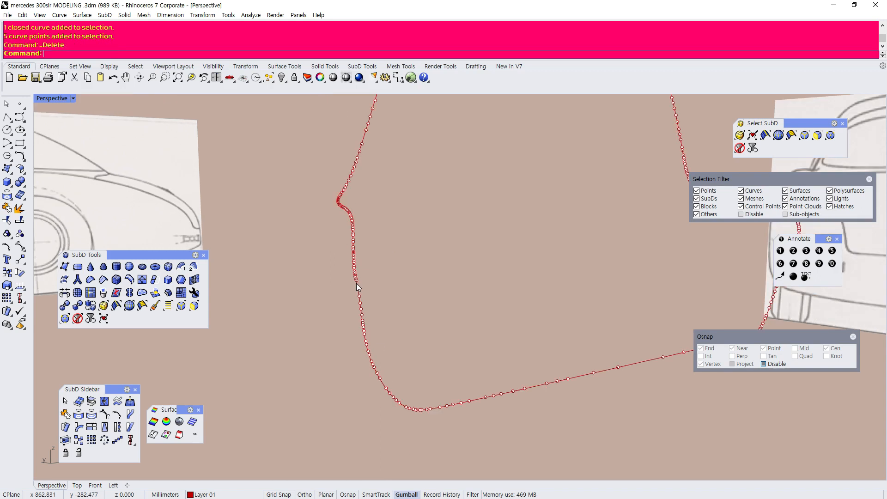
Check the smoothed front edge of the door outline, deselect the curve and show all hidden objects
{"action": "scroll", "coordinate": [347, 278], "scroll_direction": "up", "scroll_amount": 2}
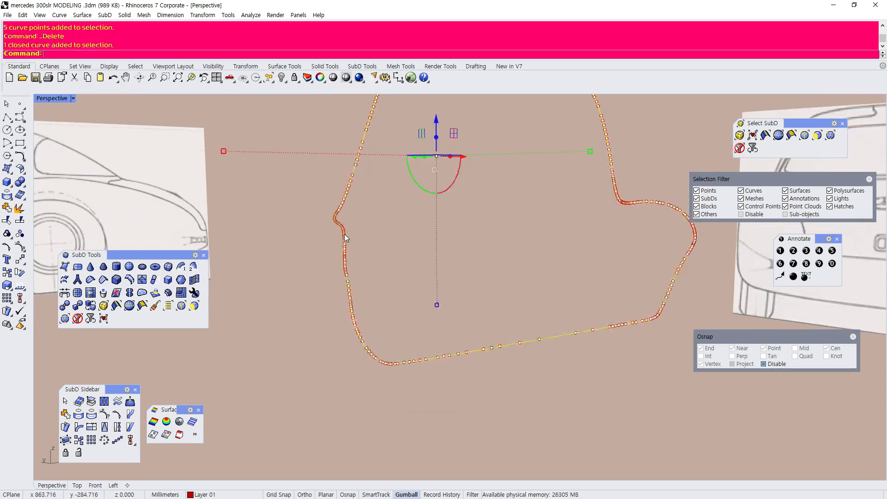
{"action": "left_click", "coordinate": [345, 234]}
{"action": "scroll", "coordinate": [345, 234], "scroll_direction": "down", "scroll_amount": 4}
{"action": "left_click", "coordinate": [335, 266]}
{"action": "right_click_drag", "start_coordinate": [335, 265], "coordinate": [338, 228]}
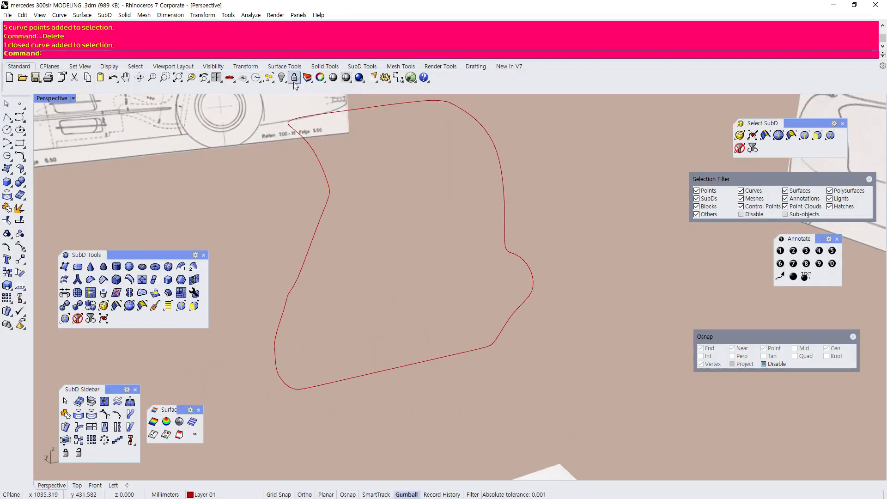
{"action": "left_click", "coordinate": [280, 78]}
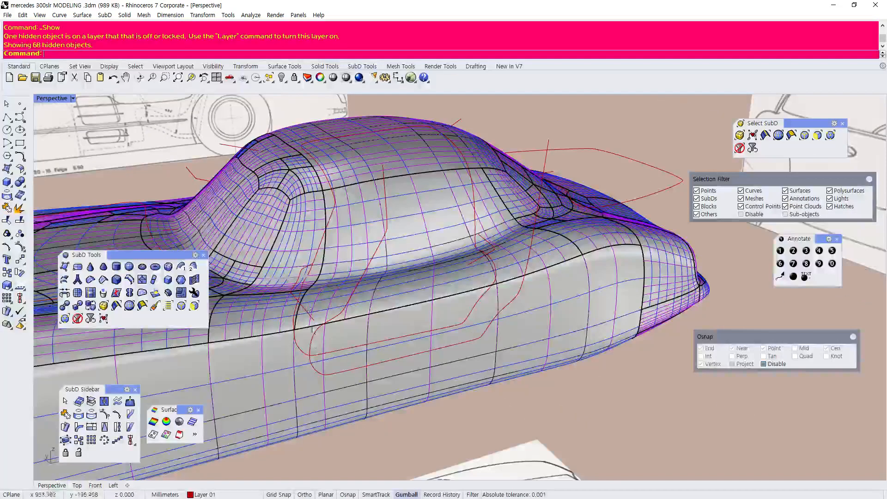
Delete the leftover source door curves around the joined door outline on the body
{"action": "left_click", "coordinate": [304, 355]}
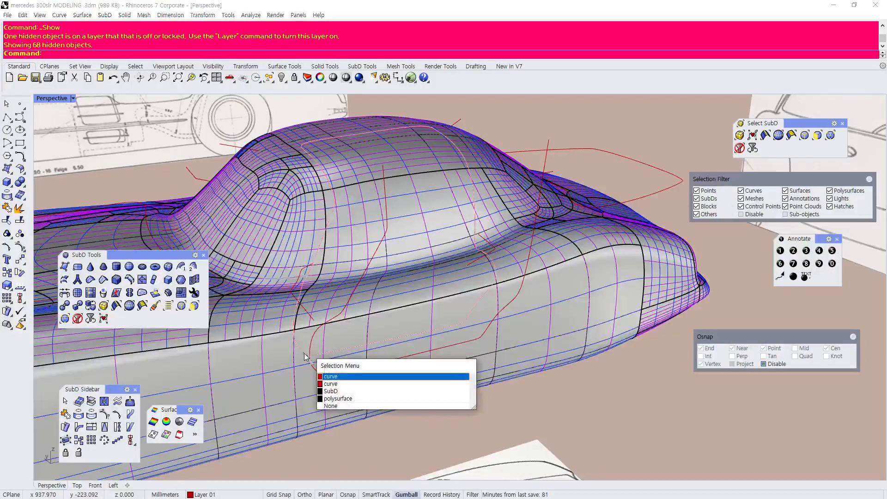
{"action": "left_click", "coordinate": [330, 376]}
{"action": "right_click_drag", "start_coordinate": [330, 377], "coordinate": [422, 338]}
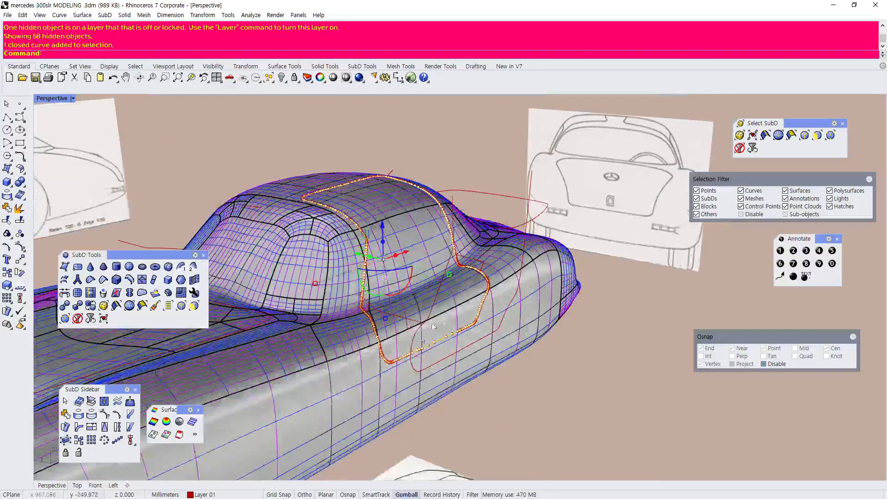
{"action": "left_click", "coordinate": [578, 308]}
{"action": "left_click", "coordinate": [468, 346]}
{"action": "left_click", "coordinate": [508, 369]}
{"action": "key", "text": "Delete"}
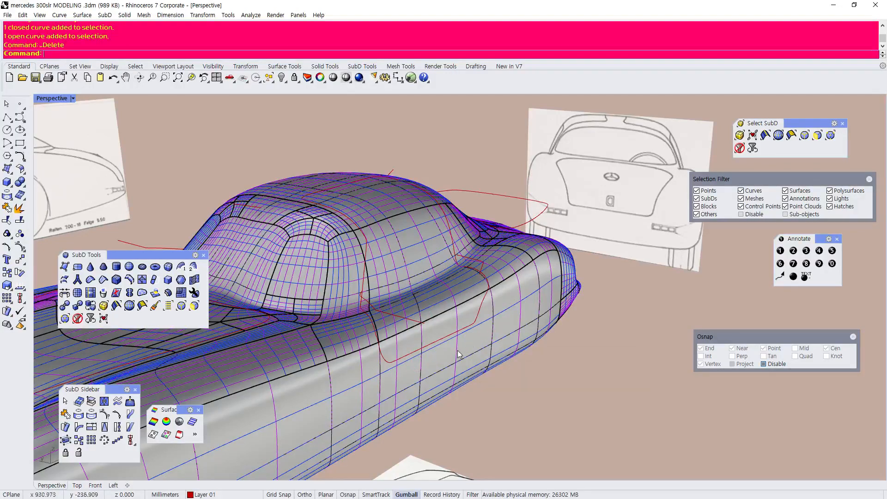
{"action": "left_click", "coordinate": [415, 322]}
{"action": "left_click", "coordinate": [442, 344]}
{"action": "key", "text": "Delete"}
{"action": "right_click_drag", "start_coordinate": [433, 332], "coordinate": [402, 344]}
{"action": "left_click", "coordinate": [22, 15]}
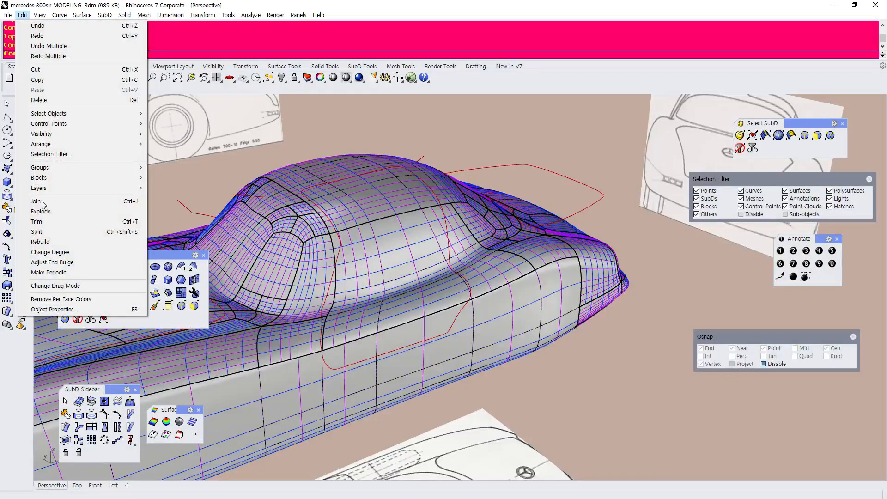
{"action": "left_click", "coordinate": [46, 233]}
{"action": "left_click", "coordinate": [389, 400]}
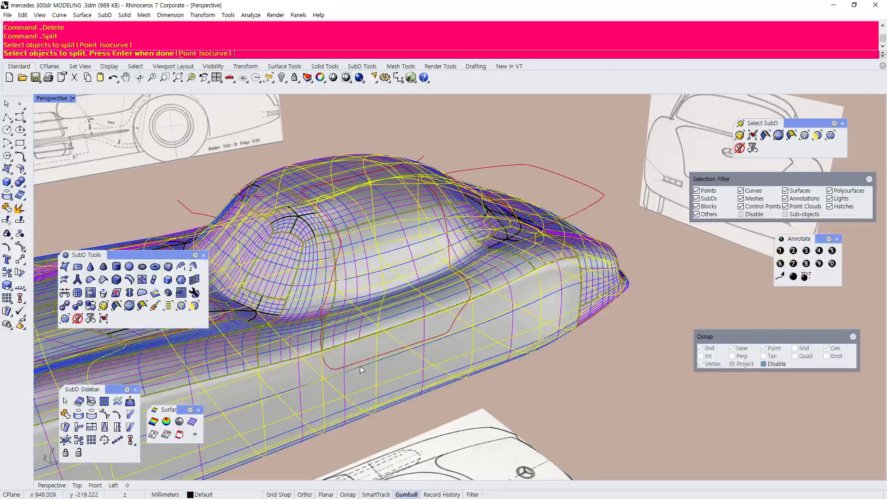
{"action": "key", "text": "Escape"}
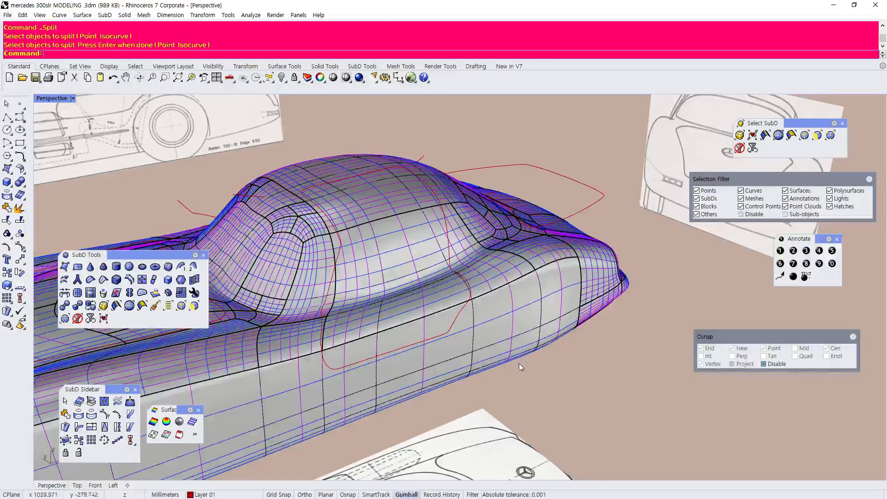
Delete the closed SubD body that overlaps the NURBS polysurface
{"action": "left_click", "coordinate": [508, 365]}
{"action": "left_click", "coordinate": [509, 371]}
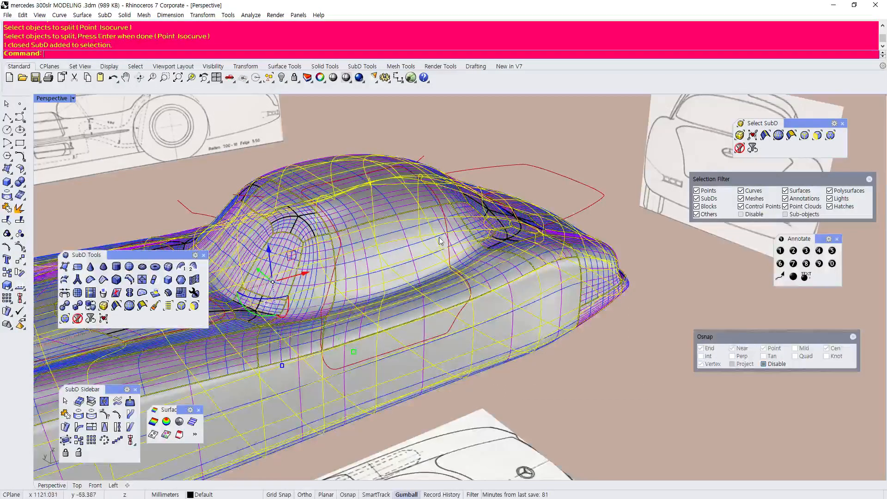
{"action": "key", "text": "Delete"}
{"action": "scroll", "coordinate": [460, 255], "scroll_direction": "down", "scroll_amount": 5}
{"action": "scroll", "coordinate": [510, 315], "scroll_direction": "up", "scroll_amount": 5}
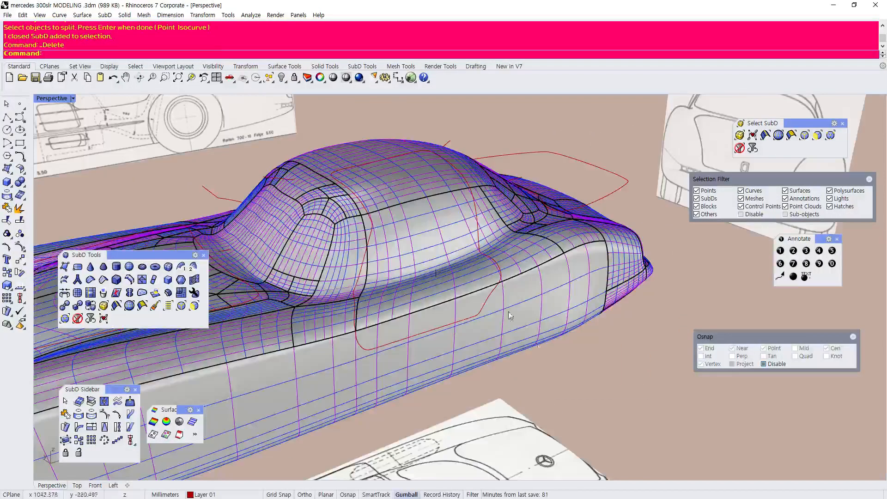
Try to split the NURBS body polysurface with the door outline as the cutting object
{"action": "left_click", "coordinate": [23, 15]}
{"action": "left_click", "coordinate": [134, 231]}
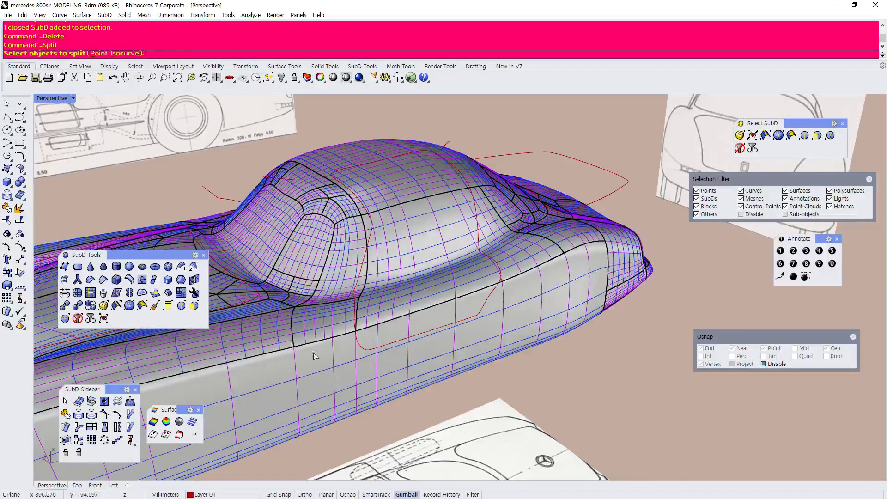
{"action": "left_click", "coordinate": [298, 351]}
{"action": "key", "text": "Return"}
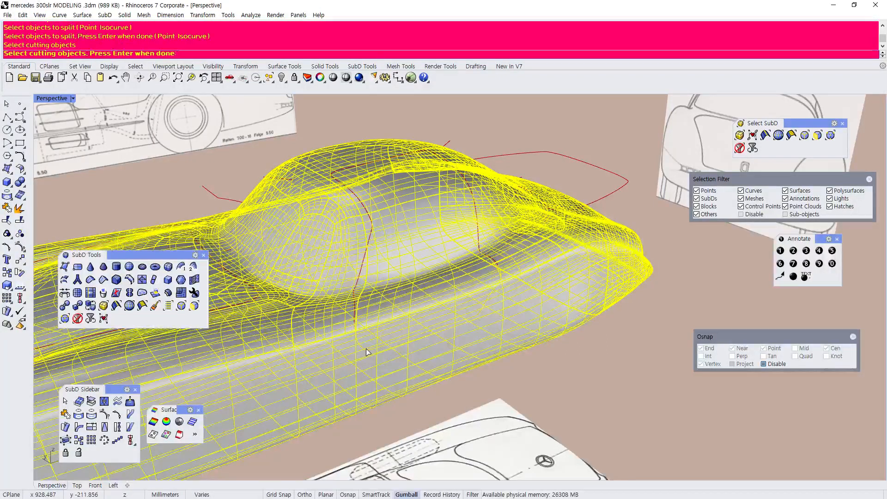
{"action": "key", "text": "Return"}
Delete the stray open curve that overlaps the lower edge of the door outline
{"action": "left_click", "coordinate": [376, 348]}
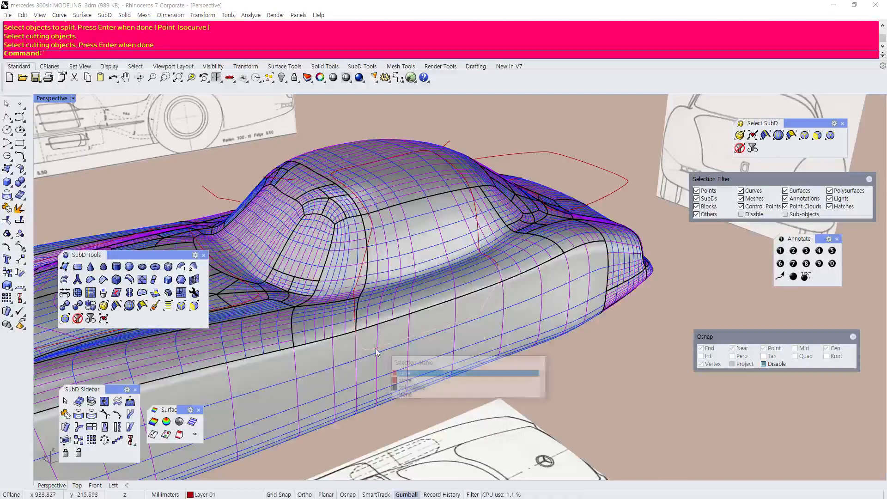
{"action": "left_click", "coordinate": [407, 381]}
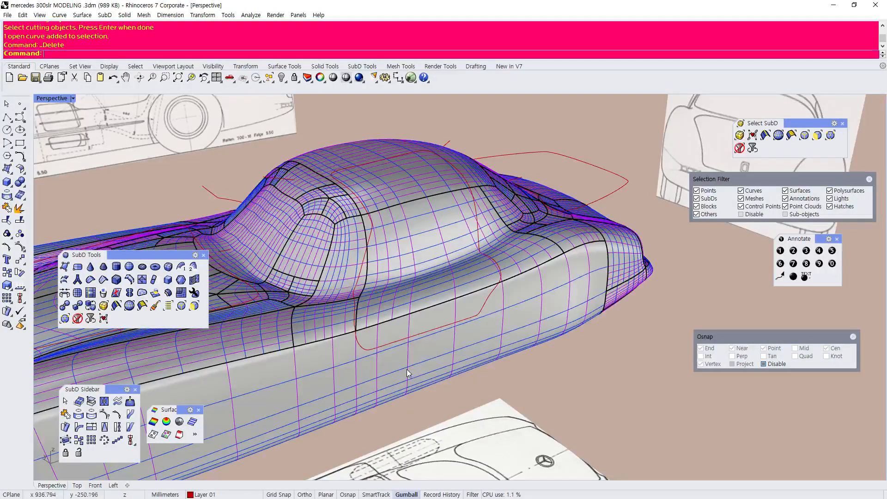
Try again to split the NURBS body polysurface with the door outline
{"action": "left_click", "coordinate": [22, 15]}
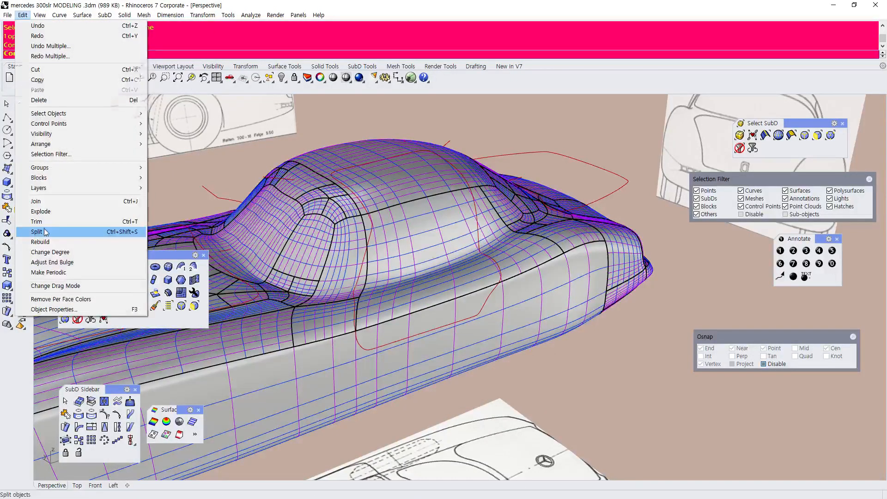
{"action": "left_click", "coordinate": [37, 231]}
{"action": "left_click", "coordinate": [448, 361]}
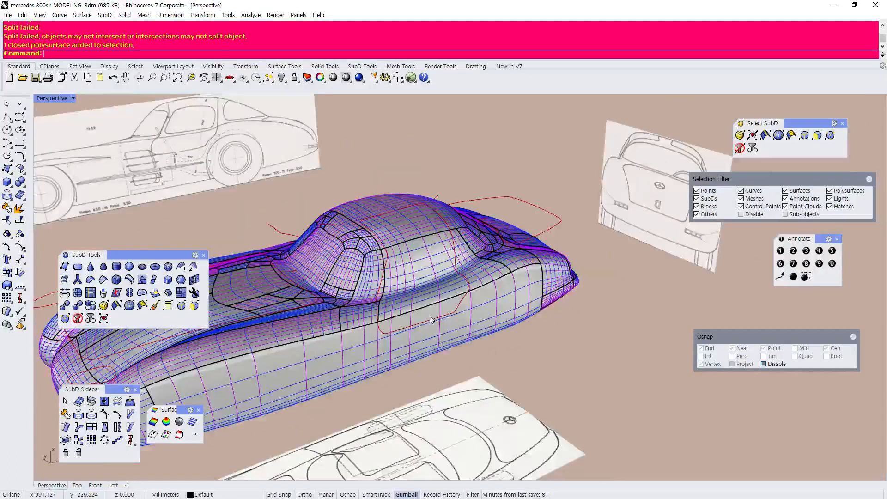
Examine how the door outline lies on the body around the window, cabin base and lower side
{"action": "scroll", "coordinate": [413, 307], "scroll_direction": "up", "scroll_amount": 10}
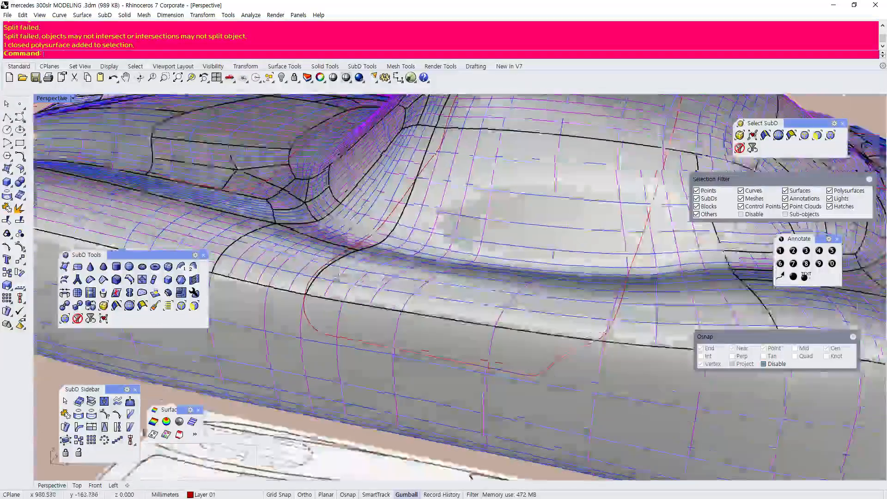
{"action": "scroll", "coordinate": [355, 245], "scroll_direction": "up", "scroll_amount": 5}
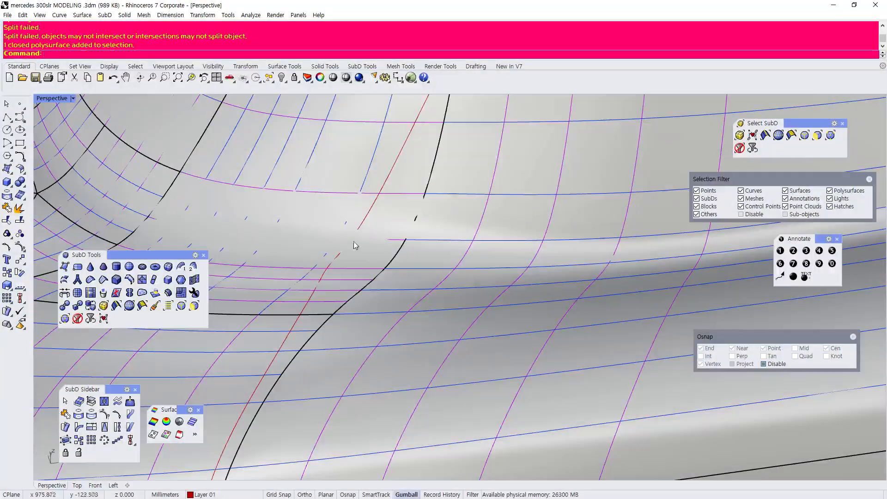
{"action": "scroll", "coordinate": [350, 248], "scroll_direction": "down", "scroll_amount": 8}
{"action": "right_click_drag", "start_coordinate": [359, 247], "coordinate": [439, 266]}
{"action": "scroll", "coordinate": [442, 265], "scroll_direction": "down", "scroll_amount": 2}
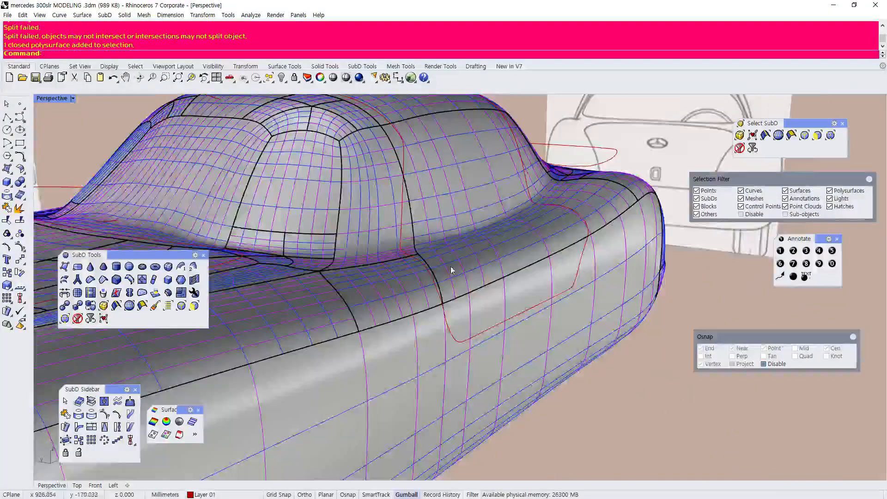
{"action": "scroll", "coordinate": [442, 265], "scroll_direction": "up", "scroll_amount": 1}
{"action": "scroll", "coordinate": [392, 288], "scroll_direction": "down", "scroll_amount": 5}
{"action": "right_click_drag", "start_coordinate": [407, 296], "coordinate": [561, 438]}
{"action": "scroll", "coordinate": [374, 139], "scroll_direction": "up", "scroll_amount": 6}
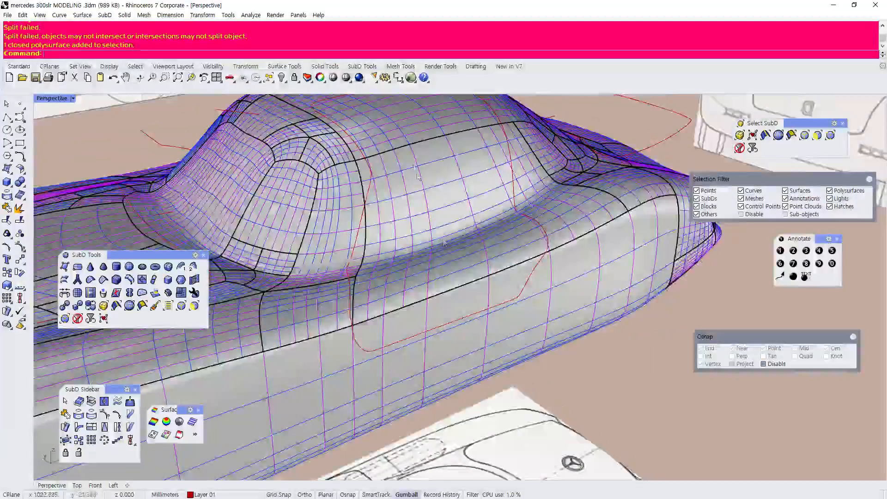
{"action": "scroll", "coordinate": [367, 161], "scroll_direction": "up", "scroll_amount": 3}
{"action": "scroll", "coordinate": [367, 163], "scroll_direction": "down", "scroll_amount": 4}
{"action": "right_click_drag", "start_coordinate": [416, 231], "coordinate": [283, 182]}
{"action": "scroll", "coordinate": [342, 196], "scroll_direction": "down", "scroll_amount": 3}
{"action": "right_click_drag", "start_coordinate": [342, 196], "coordinate": [429, 236]}
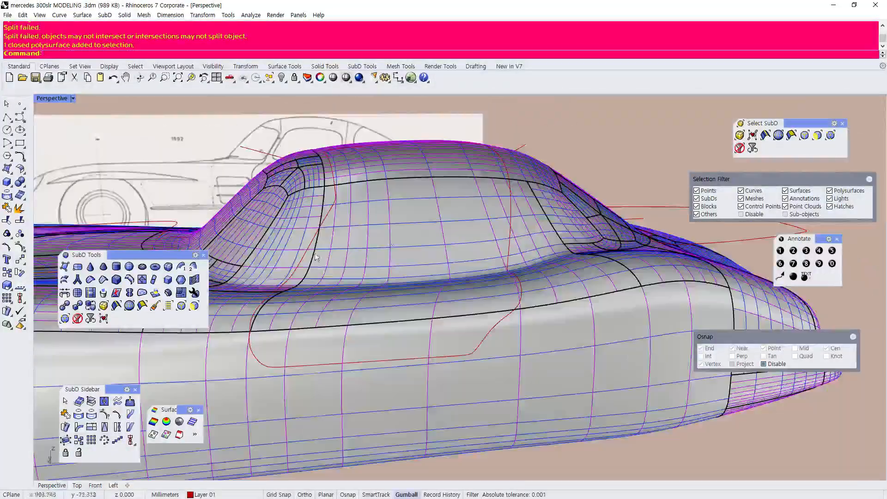
{"action": "scroll", "coordinate": [430, 231], "scroll_direction": "up", "scroll_amount": 1}
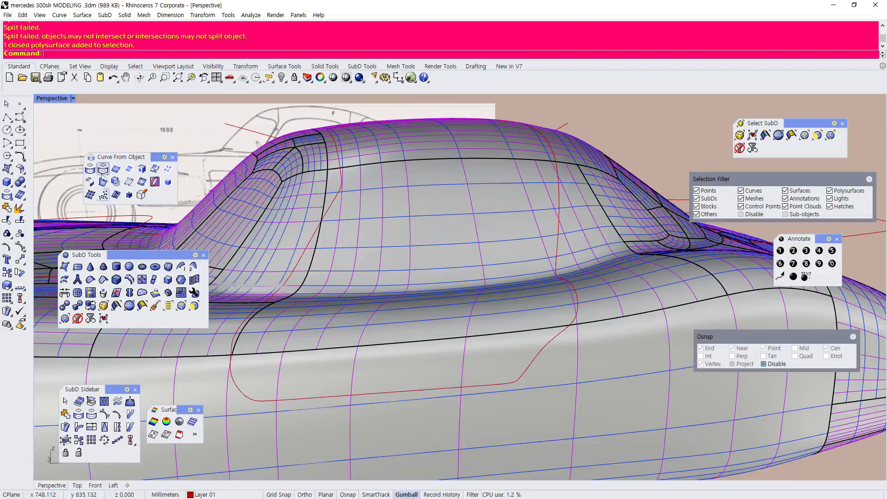
Pull the closed door outline onto the side window, roof, front pillar and lower side surfaces of the body
{"action": "left_click", "coordinate": [103, 170]}
{"action": "left_click", "coordinate": [335, 205]}
{"action": "key", "text": "Return"}
{"action": "left_click", "coordinate": [348, 219]}
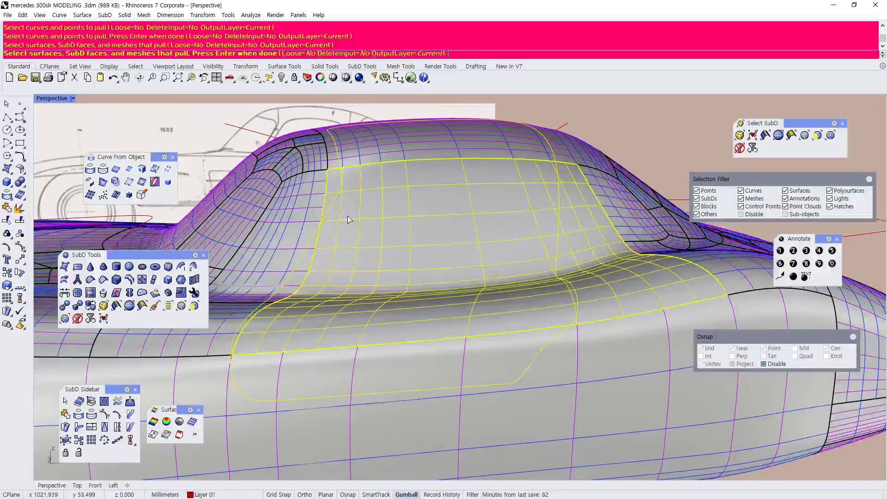
{"action": "scroll", "coordinate": [349, 219], "scroll_direction": "down", "scroll_amount": 3}
{"action": "scroll", "coordinate": [327, 268], "scroll_direction": "up", "scroll_amount": 1}
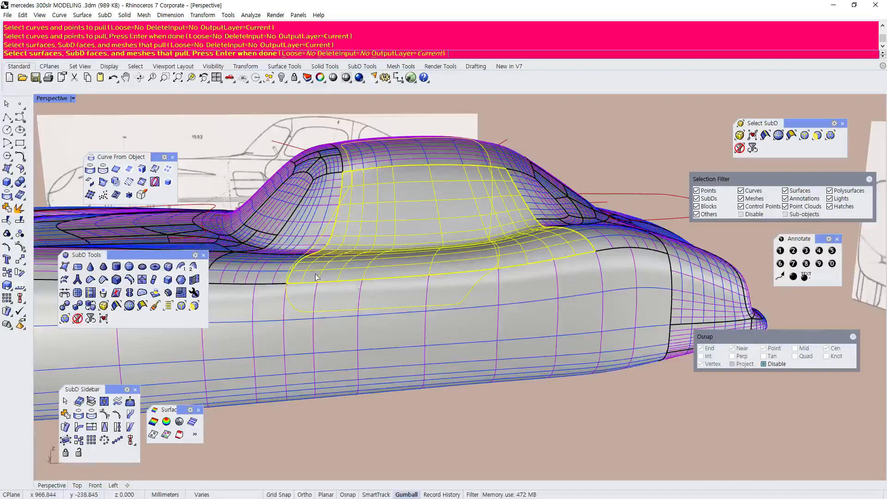
{"action": "right_click_drag", "start_coordinate": [367, 274], "coordinate": [382, 298]}
{"action": "scroll", "coordinate": [372, 174], "scroll_direction": "up", "scroll_amount": 1}
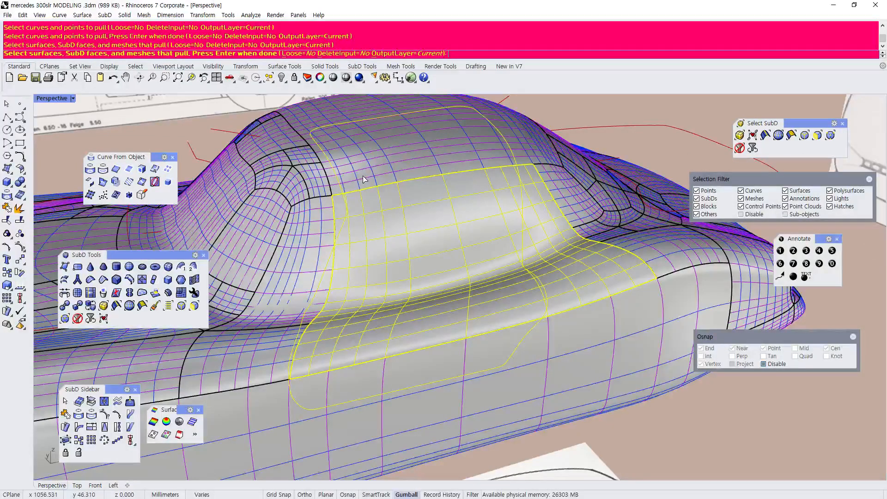
{"action": "left_click", "coordinate": [363, 179]}
{"action": "left_click", "coordinate": [313, 226]}
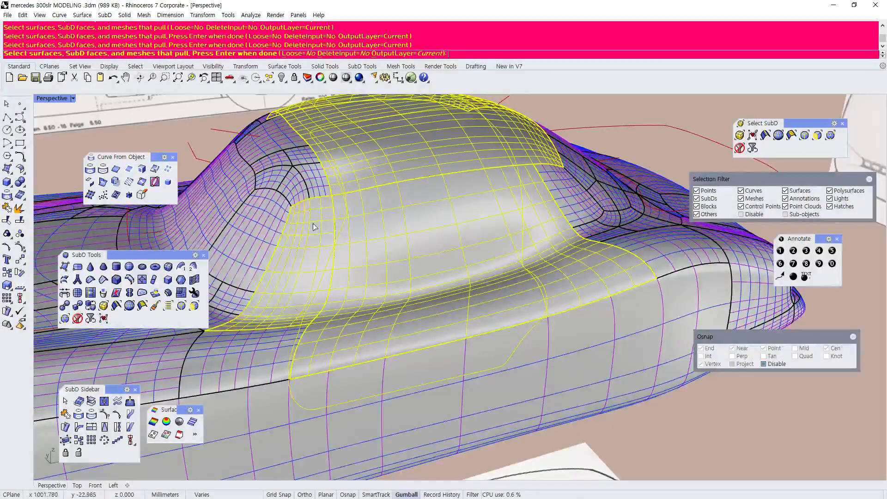
{"action": "left_click", "coordinate": [272, 362]}
{"action": "left_click", "coordinate": [271, 402]}
{"action": "scroll", "coordinate": [271, 401], "scroll_direction": "down", "scroll_amount": 3}
{"action": "right_click_drag", "start_coordinate": [475, 287], "coordinate": [453, 267]}
{"action": "right_click_drag", "start_coordinate": [424, 329], "coordinate": [445, 286]}
{"action": "right_click", "coordinate": [445, 286]}
Examine the pulled door curves along the cabin and lower body side, and clear the selection
{"action": "scroll", "coordinate": [464, 265], "scroll_direction": "down", "scroll_amount": 4}
{"action": "right_click_drag", "start_coordinate": [346, 319], "coordinate": [377, 308]}
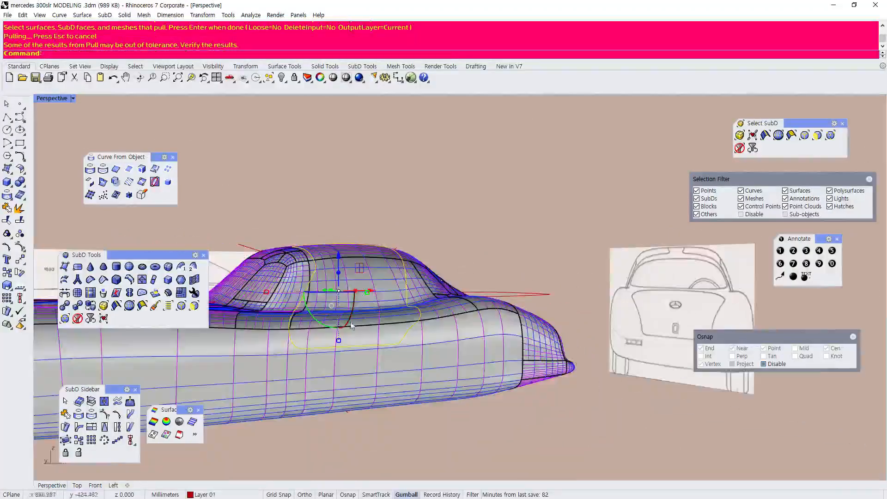
{"action": "scroll", "coordinate": [296, 349], "scroll_direction": "up", "scroll_amount": 5}
{"action": "scroll", "coordinate": [254, 335], "scroll_direction": "up", "scroll_amount": 3}
{"action": "scroll", "coordinate": [242, 316], "scroll_direction": "down", "scroll_amount": 6}
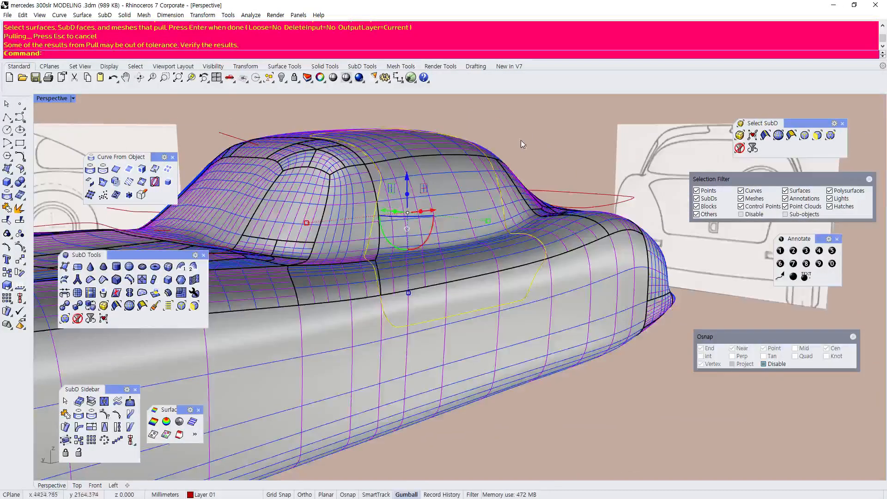
{"action": "scroll", "coordinate": [521, 140], "scroll_direction": "up", "scroll_amount": 5}
{"action": "key", "text": "Escape"}
{"action": "mouse_move", "coordinate": [466, 205]}
{"action": "right_mouse_down"}
{"action": "mouse_move", "coordinate": [472, 241]}
{"action": "mouse_move", "coordinate": [468, 210]}
{"action": "right_mouse_up"}
Try to split the body polysurface with one of the overlapping door curves as the cutting object
{"action": "left_click", "coordinate": [17, 17]}
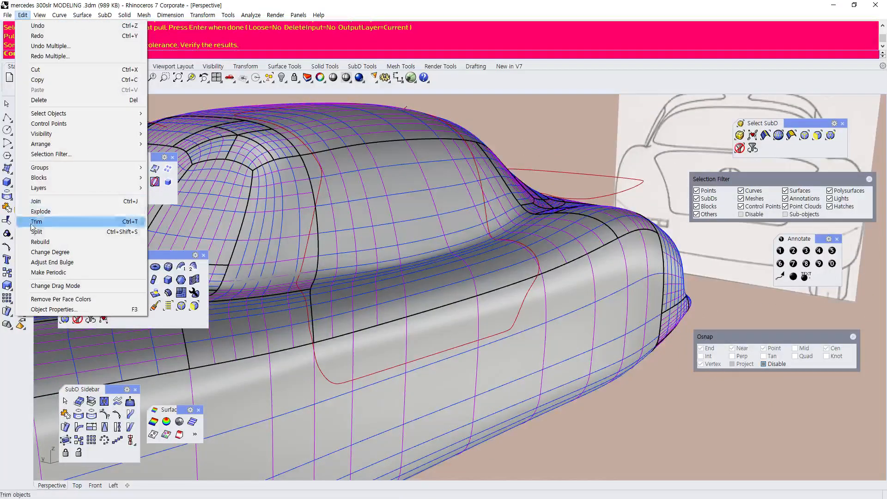
{"action": "left_click", "coordinate": [34, 232]}
{"action": "left_click", "coordinate": [317, 203]}
{"action": "key", "text": "Return"}
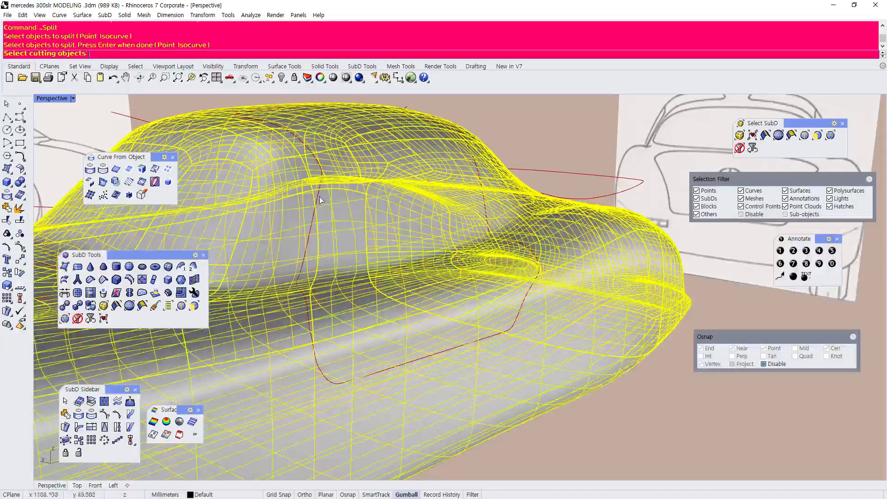
{"action": "left_click", "coordinate": [317, 202]}
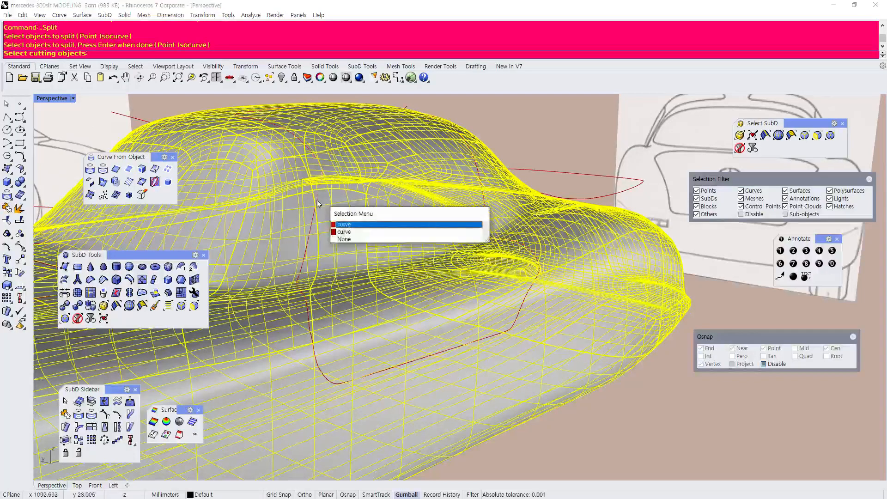
{"action": "left_click", "coordinate": [343, 232]}
{"action": "scroll", "coordinate": [342, 228], "scroll_direction": "down", "scroll_amount": 5}
{"action": "key", "text": "Return"}
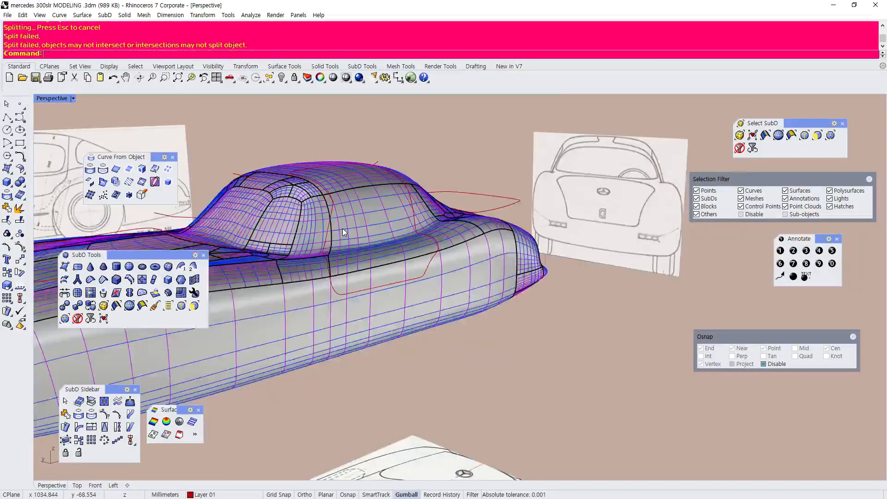
Select the curves in the door area together and join them
{"action": "right_click_drag", "start_coordinate": [279, 148], "coordinate": [279, 139]}
{"action": "left_click_drag", "start_coordinate": [279, 139], "coordinate": [390, 258]}
{"action": "left_click_drag", "start_coordinate": [447, 280], "coordinate": [447, 280]}
{"action": "scroll", "coordinate": [446, 279], "scroll_direction": "up", "scroll_amount": 2}
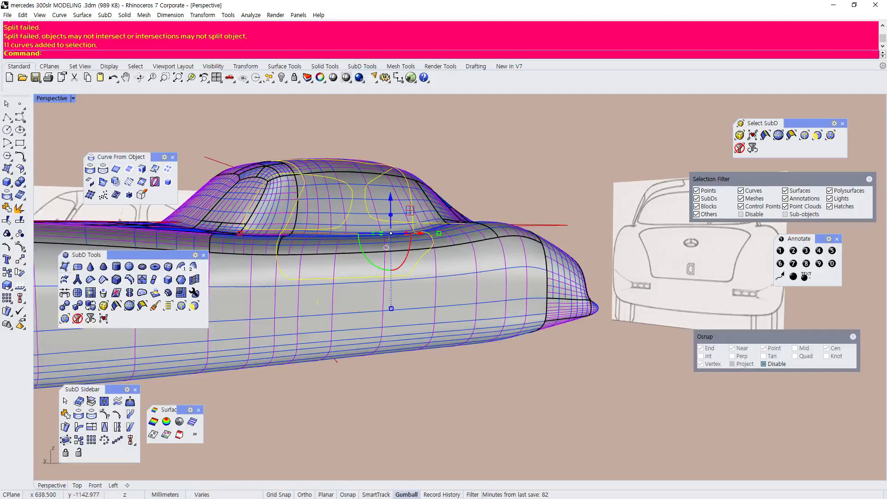
{"action": "left_click", "coordinate": [8, 208]}
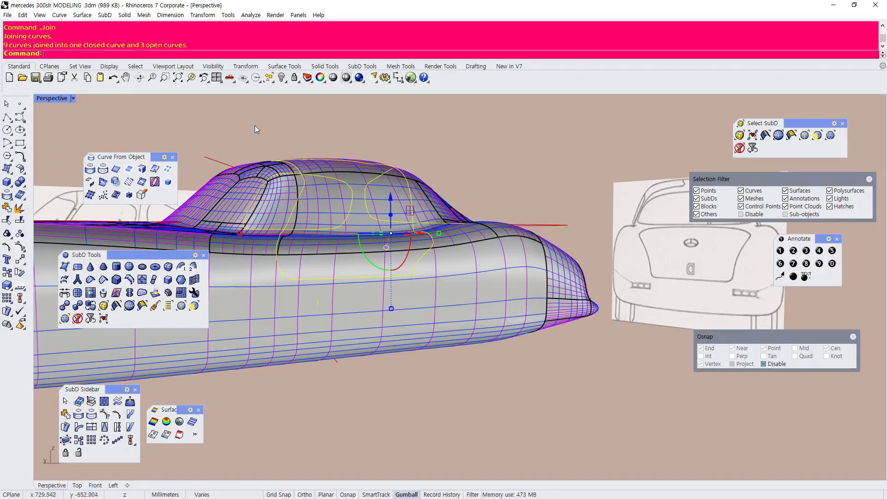
Inspect the joined closed door outline by selecting it and reviewing its control points along the body
{"action": "left_click", "coordinate": [303, 189]}
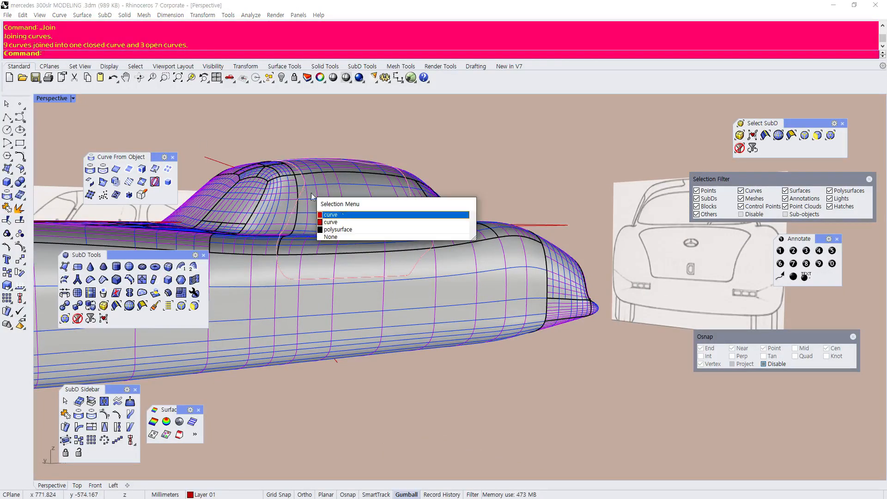
{"action": "left_click", "coordinate": [341, 215]}
{"action": "scroll", "coordinate": [340, 216], "scroll_direction": "up", "scroll_amount": 3}
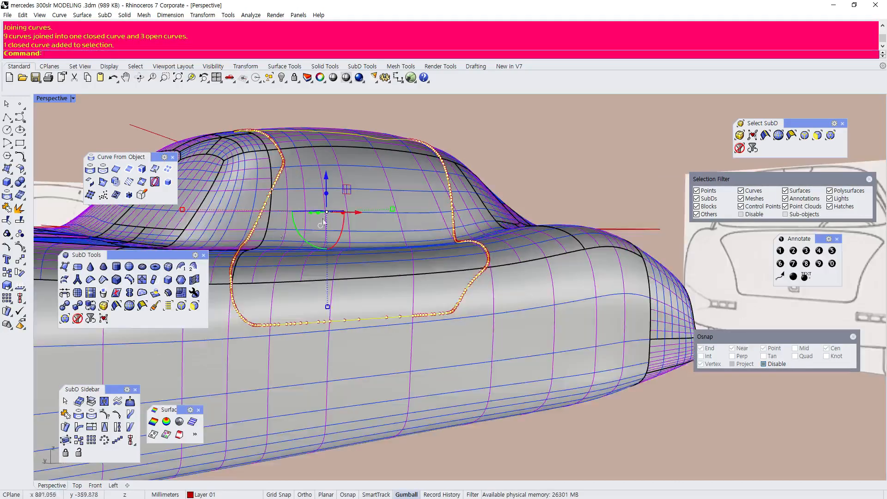
{"action": "scroll", "coordinate": [273, 156], "scroll_direction": "up", "scroll_amount": 3}
{"action": "scroll", "coordinate": [274, 156], "scroll_direction": "down", "scroll_amount": 5}
{"action": "key", "text": "Escape"}
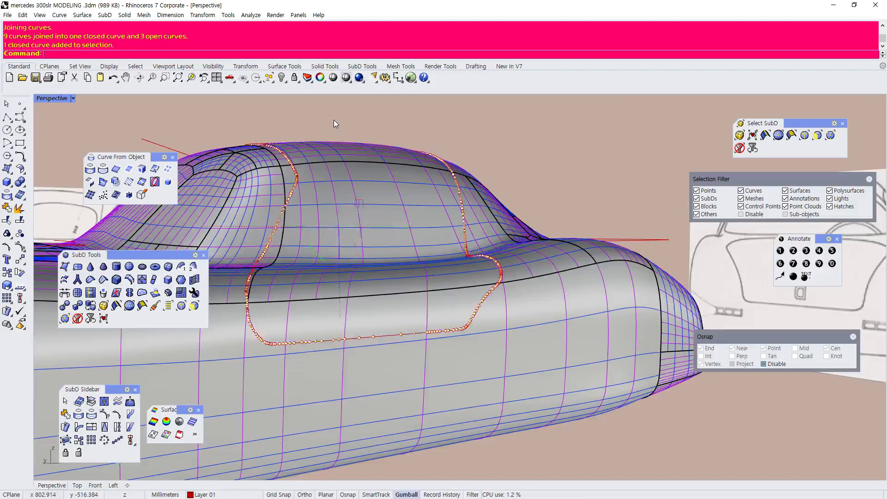
{"action": "scroll", "coordinate": [284, 156], "scroll_direction": "up", "scroll_amount": 3}
{"action": "scroll", "coordinate": [274, 115], "scroll_direction": "down", "scroll_amount": 2}
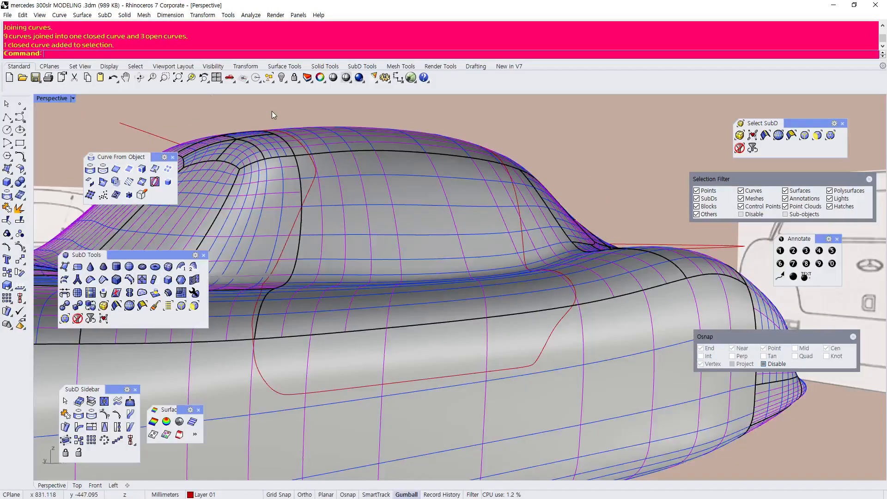
Try to split the body polysurface with an overlapping closed door curve after the join
{"action": "left_click", "coordinate": [23, 16]}
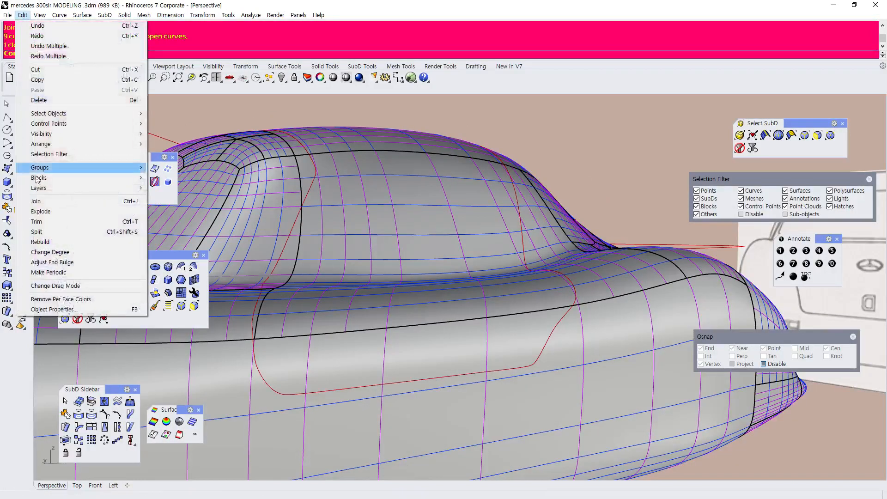
{"action": "left_click", "coordinate": [44, 229]}
{"action": "left_click", "coordinate": [350, 204]}
{"action": "key", "text": "Return"}
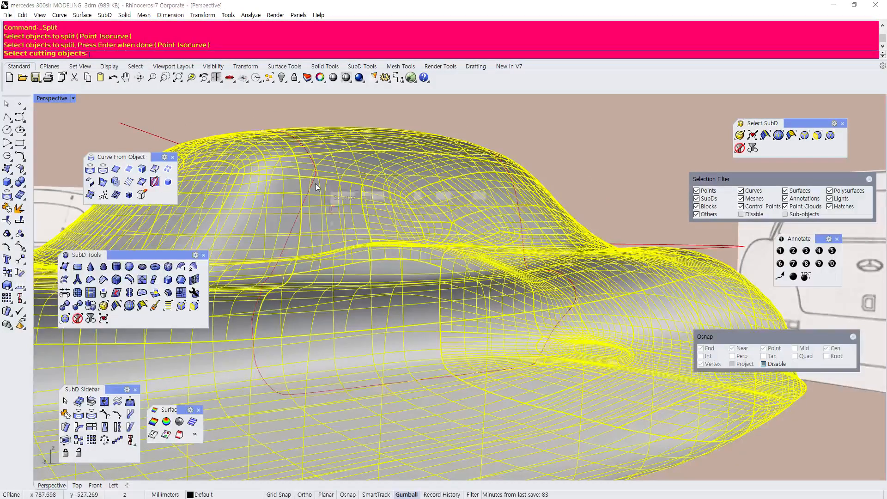
{"action": "left_click", "coordinate": [319, 188]}
{"action": "left_click", "coordinate": [342, 215]}
{"action": "key", "text": "Return"}
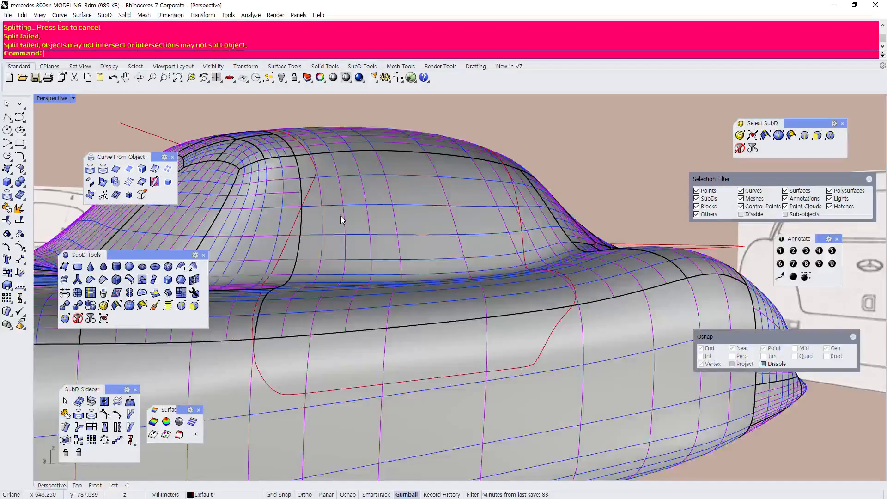
Split the body polysurface using the other overlapping door curve as the cutting object
{"action": "key", "text": "Escape"}
{"action": "key", "text": "Return"}
{"action": "left_click", "coordinate": [341, 177]}
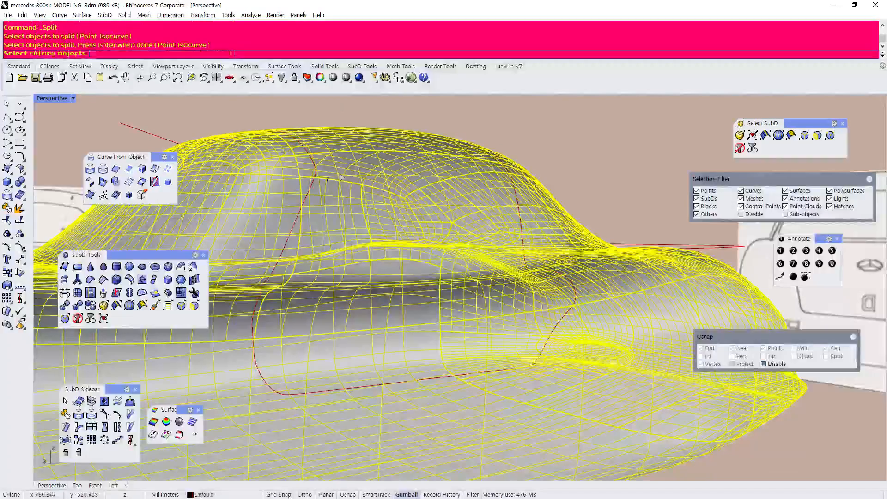
{"action": "left_click", "coordinate": [316, 186]}
{"action": "left_click", "coordinate": [344, 209]}
{"action": "key", "text": "Return"}
{"action": "scroll", "coordinate": [351, 158], "scroll_direction": "down", "scroll_amount": 3}
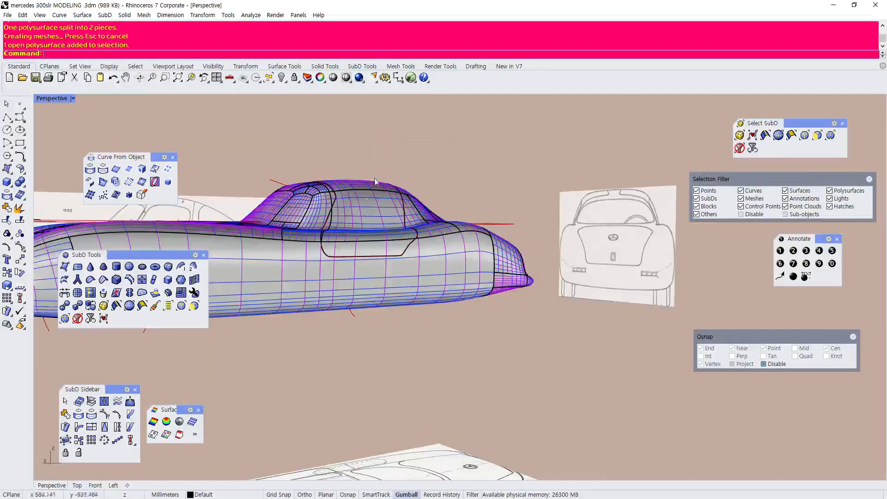
Check the split door piece and the remaining body by selecting each polysurface
{"action": "right_click_drag", "start_coordinate": [356, 151], "coordinate": [358, 231]}
{"action": "scroll", "coordinate": [358, 231], "scroll_direction": "up", "scroll_amount": 4}
{"action": "left_click", "coordinate": [355, 271]}
{"action": "right_click_drag", "start_coordinate": [355, 270], "coordinate": [345, 192]}
{"action": "scroll", "coordinate": [351, 184], "scroll_direction": "down", "scroll_amount": 1}
{"action": "left_click", "coordinate": [389, 137]}
Examine the overlapping closed door curves at the roof corner and along the cabin
{"action": "scroll", "coordinate": [458, 153], "scroll_direction": "up", "scroll_amount": 7}
{"action": "left_click", "coordinate": [453, 185]}
{"action": "key", "text": "Return"}
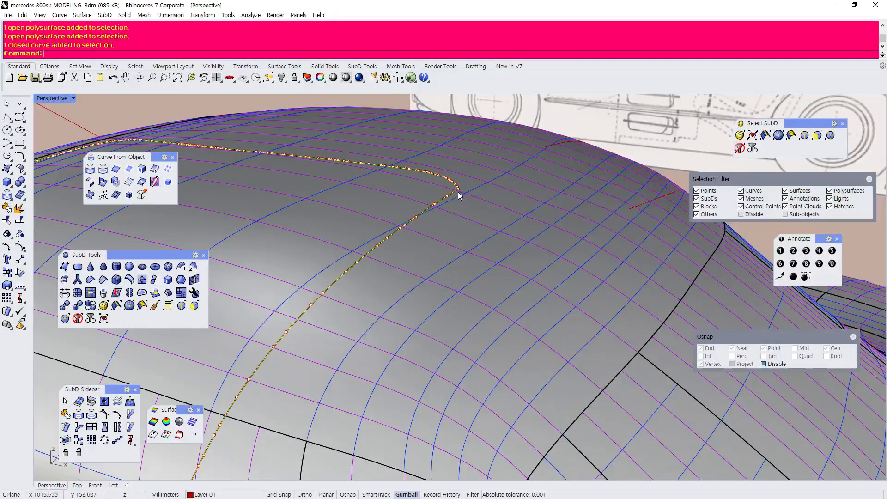
{"action": "left_click", "coordinate": [472, 219]}
{"action": "scroll", "coordinate": [439, 177], "scroll_direction": "down", "scroll_amount": 7}
{"action": "right_click_drag", "start_coordinate": [439, 178], "coordinate": [335, 236]}
{"action": "right_click_drag", "start_coordinate": [286, 183], "coordinate": [439, 179]}
{"action": "scroll", "coordinate": [395, 211], "scroll_direction": "up", "scroll_amount": 4}
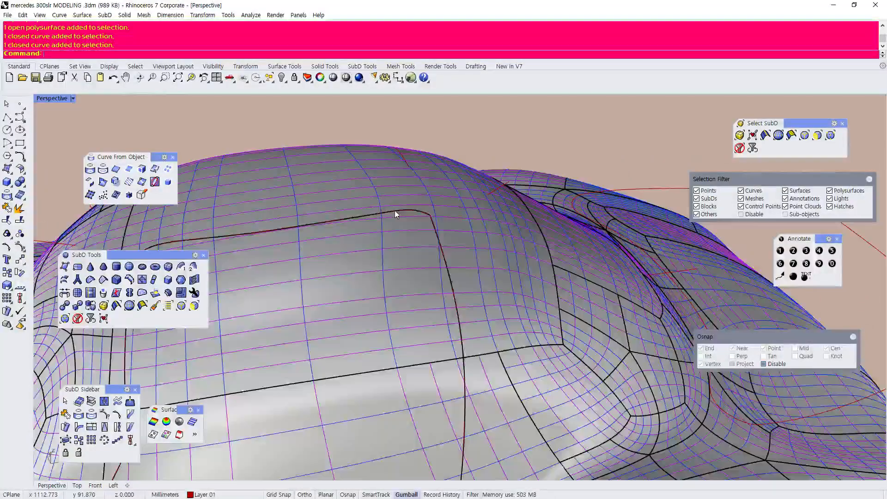
Select the closed door outline at the roof corner and examine how it sits on the body in the maximized Top view
{"action": "left_click", "coordinate": [396, 210]}
{"action": "left_click", "coordinate": [428, 236]}
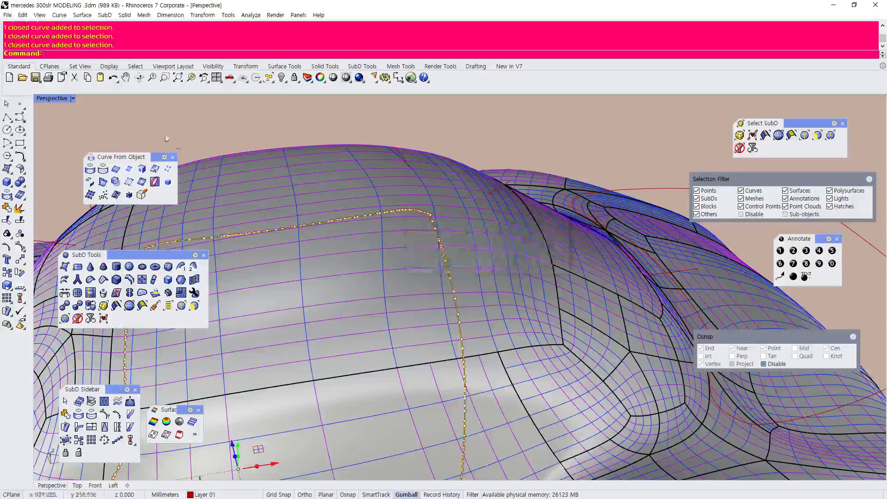
{"action": "double_click", "coordinate": [52, 99]}
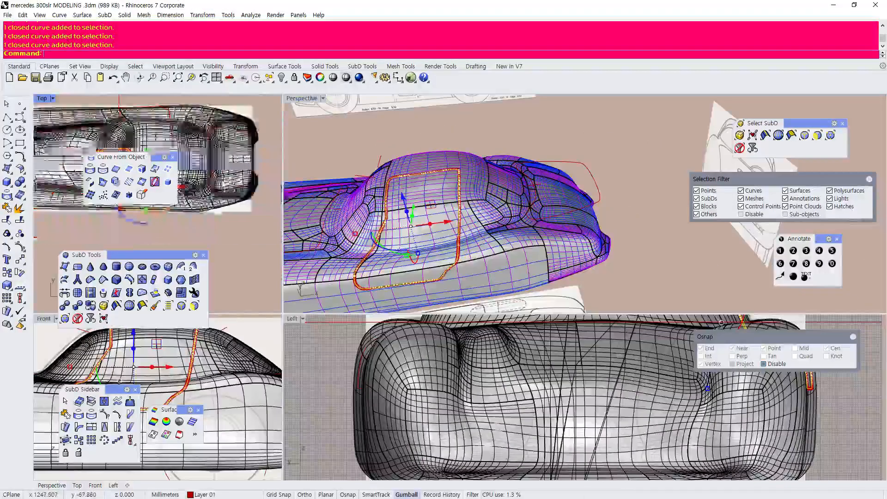
{"action": "scroll", "coordinate": [262, 160], "scroll_direction": "down", "scroll_amount": 2}
{"action": "double_click", "coordinate": [45, 99]}
{"action": "scroll", "coordinate": [410, 242], "scroll_direction": "up", "scroll_amount": 10}
{"action": "scroll", "coordinate": [367, 229], "scroll_direction": "down", "scroll_amount": 10}
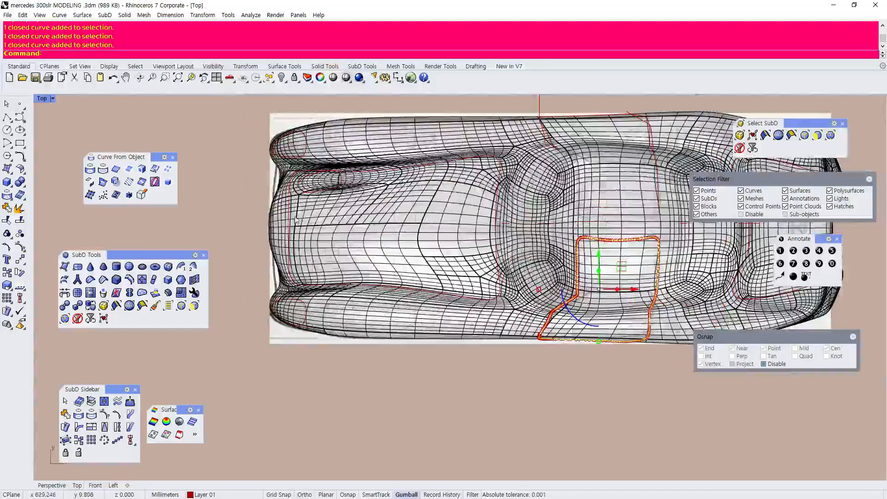
{"action": "scroll", "coordinate": [529, 218], "scroll_direction": "up", "scroll_amount": 13}
{"action": "scroll", "coordinate": [439, 233], "scroll_direction": "down", "scroll_amount": 4}
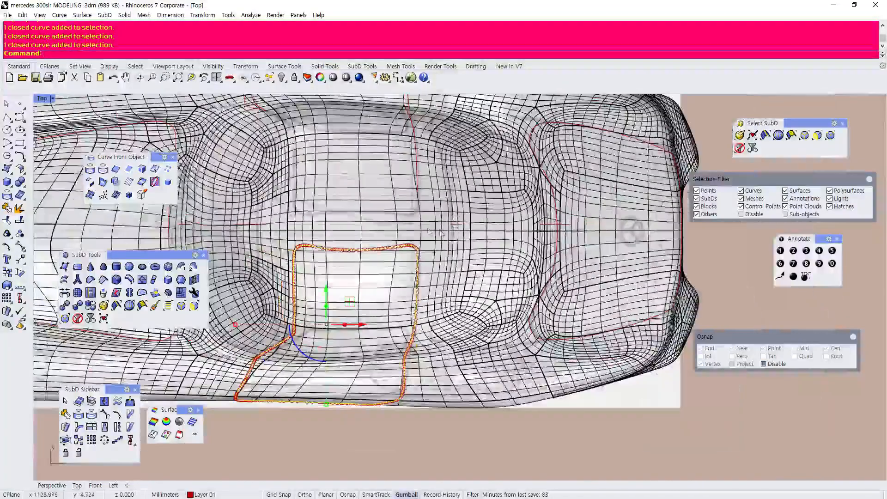
{"action": "scroll", "coordinate": [392, 213], "scroll_direction": "down", "scroll_amount": 5}
{"action": "scroll", "coordinate": [324, 239], "scroll_direction": "up", "scroll_amount": 4}
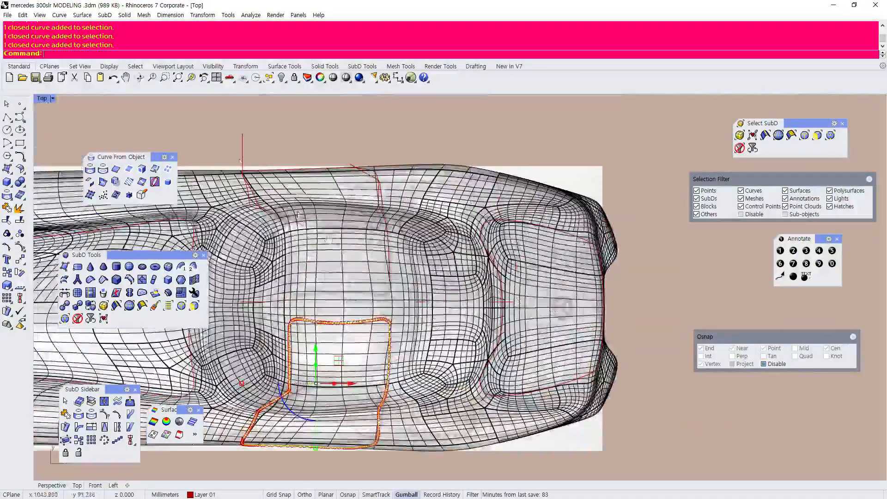
Delete the leftover door construction curves on the opposite side of the body, keeping the closed door outline
{"action": "left_click_drag", "start_coordinate": [218, 116], "coordinate": [483, 165]}
{"action": "left_click_drag", "start_coordinate": [424, 309], "coordinate": [405, 307]}
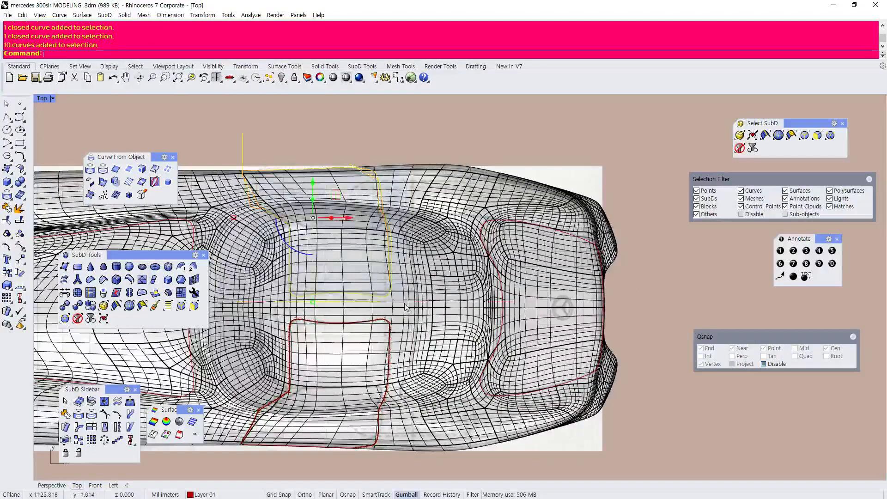
{"action": "key", "text": "Delete"}
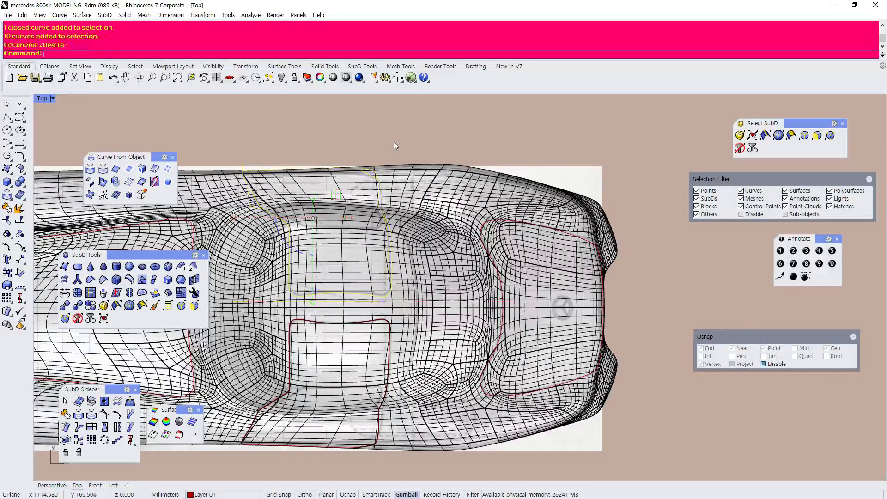
{"action": "scroll", "coordinate": [394, 143], "scroll_direction": "down", "scroll_amount": 4}
{"action": "scroll", "coordinate": [394, 142], "scroll_direction": "up", "scroll_amount": 3}
{"action": "scroll", "coordinate": [455, 230], "scroll_direction": "down", "scroll_amount": 6}
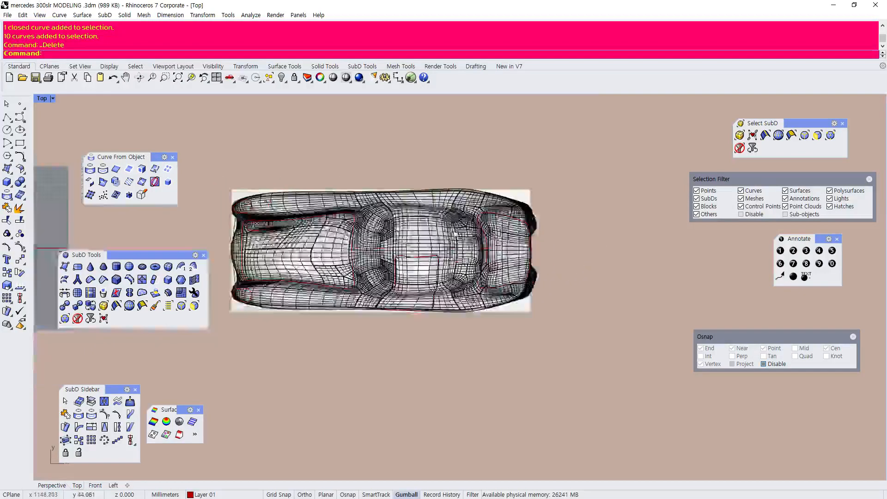
{"action": "scroll", "coordinate": [429, 244], "scroll_direction": "up", "scroll_amount": 6}
Examine the door outline and the whole car body from the front, side and rear in the Perspective view
{"action": "double_click", "coordinate": [38, 99]}
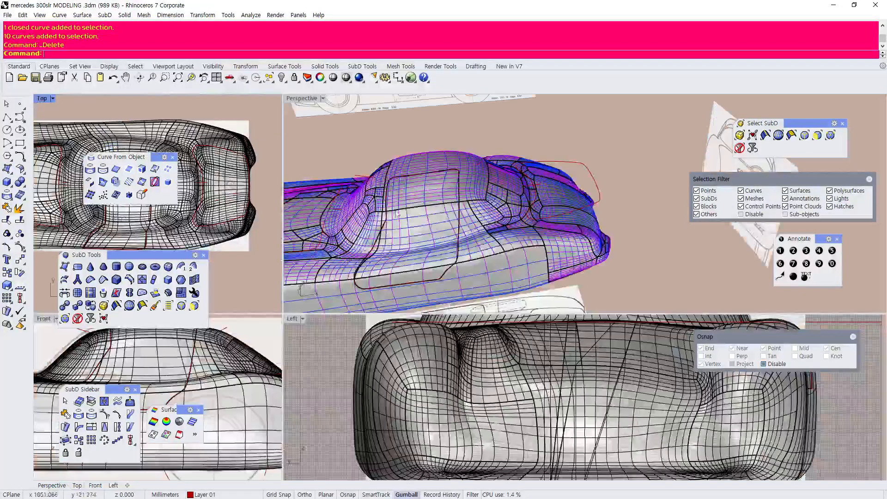
{"action": "scroll", "coordinate": [489, 254], "scroll_direction": "down", "scroll_amount": 5}
{"action": "scroll", "coordinate": [472, 250], "scroll_direction": "up", "scroll_amount": 6}
{"action": "right_click_drag", "start_coordinate": [469, 240], "coordinate": [446, 269]}
{"action": "scroll", "coordinate": [496, 204], "scroll_direction": "down", "scroll_amount": 4}
{"action": "scroll", "coordinate": [498, 222], "scroll_direction": "up", "scroll_amount": 4}
{"action": "scroll", "coordinate": [499, 224], "scroll_direction": "down", "scroll_amount": 6}
{"action": "scroll", "coordinate": [419, 252], "scroll_direction": "up", "scroll_amount": 4}
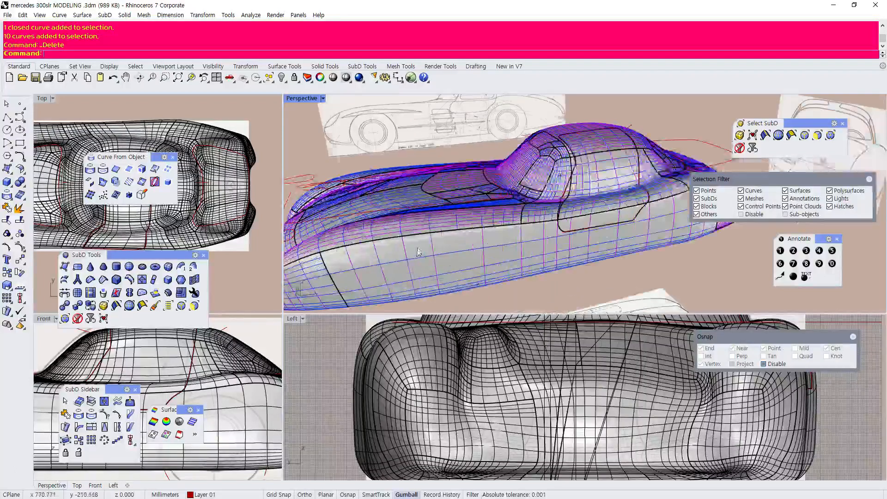
{"action": "scroll", "coordinate": [393, 254], "scroll_direction": "down", "scroll_amount": 2}
{"action": "scroll", "coordinate": [396, 152], "scroll_direction": "up", "scroll_amount": 2}
{"action": "scroll", "coordinate": [397, 154], "scroll_direction": "down", "scroll_amount": 4}
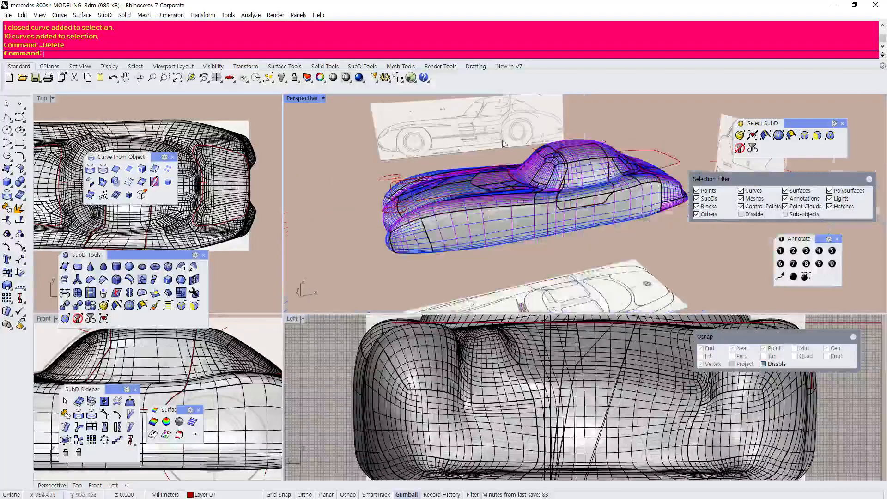
{"action": "right_click_drag", "start_coordinate": [455, 219], "coordinate": [478, 187]}
{"action": "right_click_drag", "start_coordinate": [479, 225], "coordinate": [455, 259]}
{"action": "scroll", "coordinate": [543, 206], "scroll_direction": "up", "scroll_amount": 4}
{"action": "right_click_drag", "start_coordinate": [543, 205], "coordinate": [468, 224]}
{"action": "scroll", "coordinate": [467, 224], "scroll_direction": "down", "scroll_amount": 4}
{"action": "scroll", "coordinate": [536, 222], "scroll_direction": "up", "scroll_amount": 3}
{"action": "right_click_drag", "start_coordinate": [537, 222], "coordinate": [547, 208]}
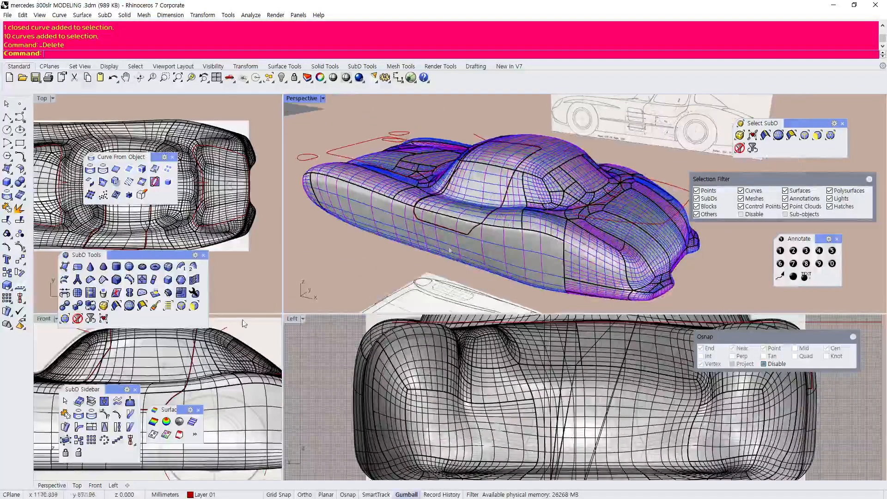
Compare the existing rear window curve with the blueprint in the maximized Front and Top views
{"action": "double_click", "coordinate": [44, 319]}
{"action": "scroll", "coordinate": [525, 222], "scroll_direction": "up", "scroll_amount": 3}
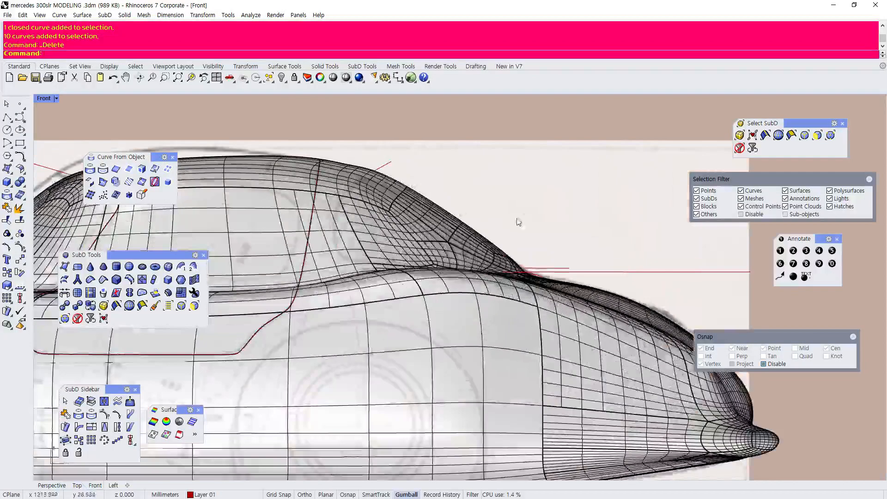
{"action": "left_click", "coordinate": [384, 165]}
{"action": "scroll", "coordinate": [375, 194], "scroll_direction": "up", "scroll_amount": 4}
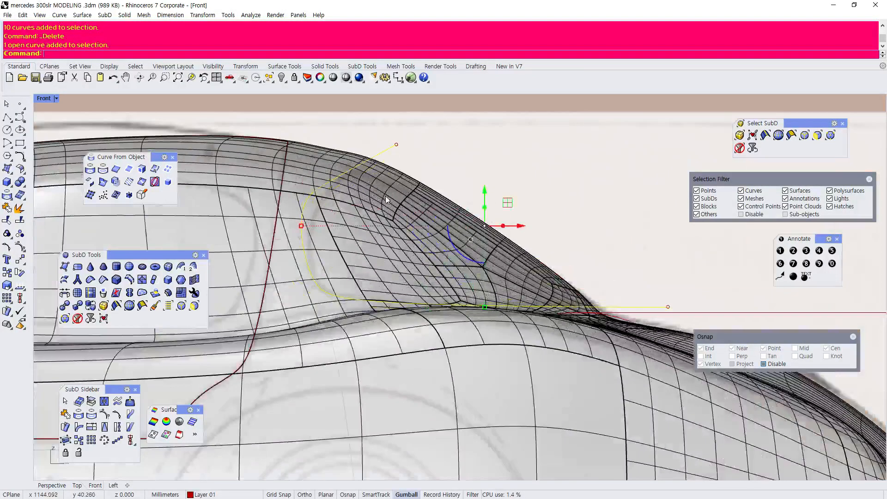
{"action": "scroll", "coordinate": [356, 184], "scroll_direction": "down", "scroll_amount": 2}
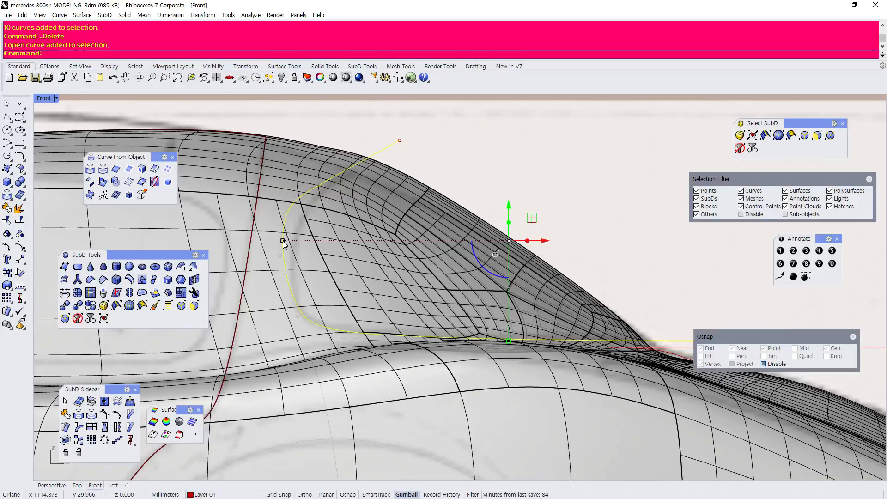
{"action": "double_click", "coordinate": [44, 99]}
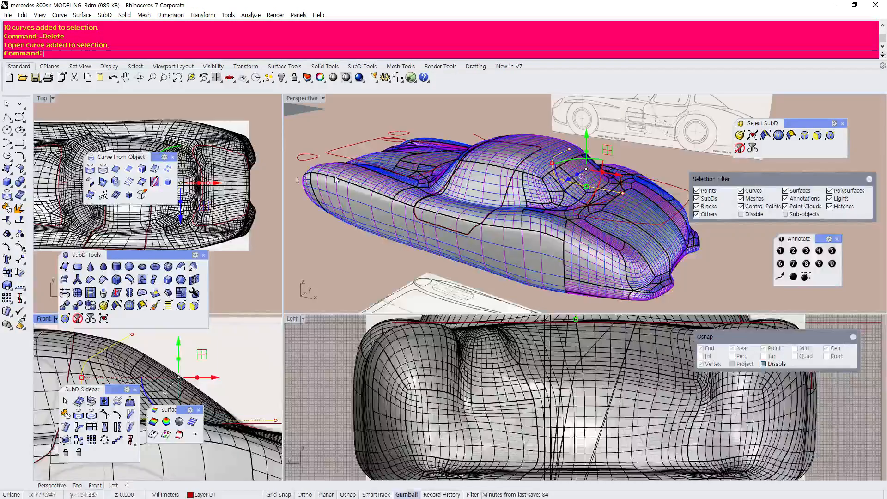
{"action": "scroll", "coordinate": [225, 174], "scroll_direction": "up", "scroll_amount": 5}
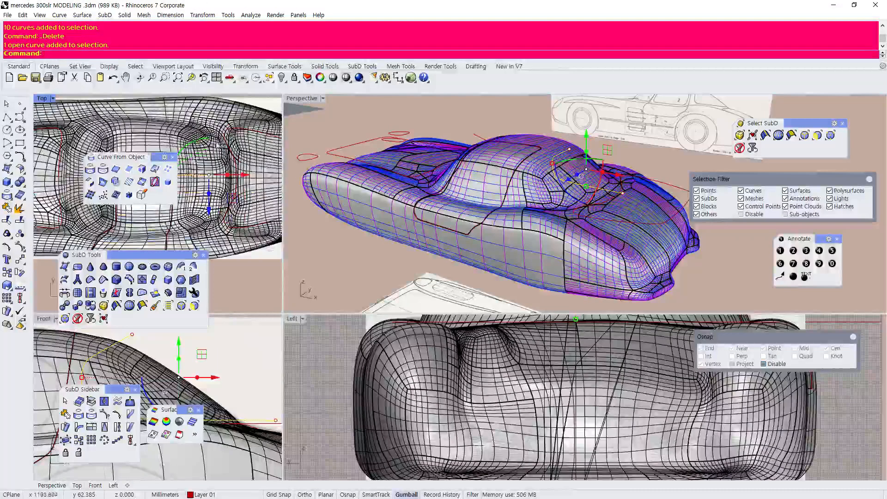
{"action": "double_click", "coordinate": [50, 102]}
{"action": "scroll", "coordinate": [339, 168], "scroll_direction": "up", "scroll_amount": 6}
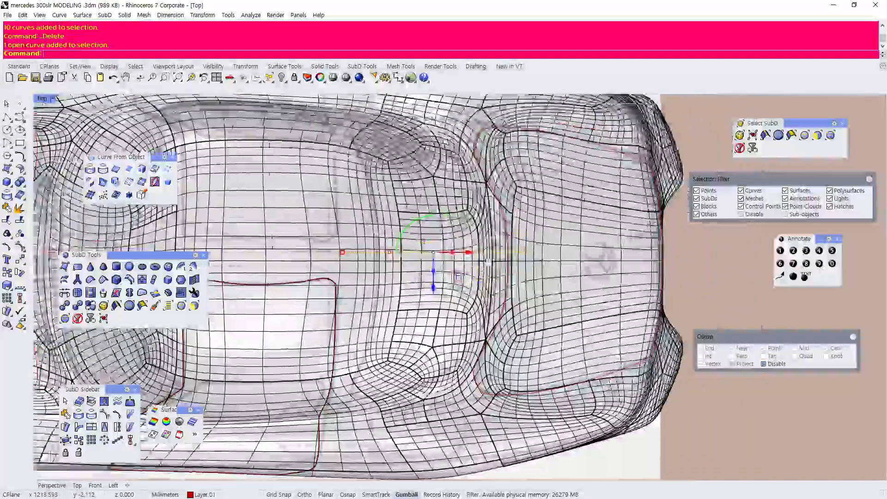
{"action": "scroll", "coordinate": [339, 167], "scroll_direction": "up", "scroll_amount": 4}
{"action": "scroll", "coordinate": [315, 150], "scroll_direction": "down", "scroll_amount": 4}
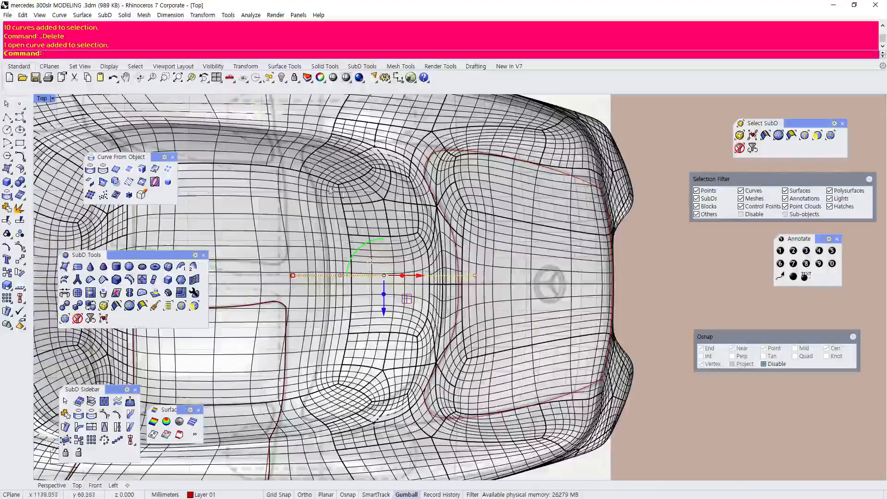
{"action": "scroll", "coordinate": [330, 190], "scroll_direction": "down", "scroll_amount": 4}
{"action": "scroll", "coordinate": [316, 287], "scroll_direction": "up", "scroll_amount": 6}
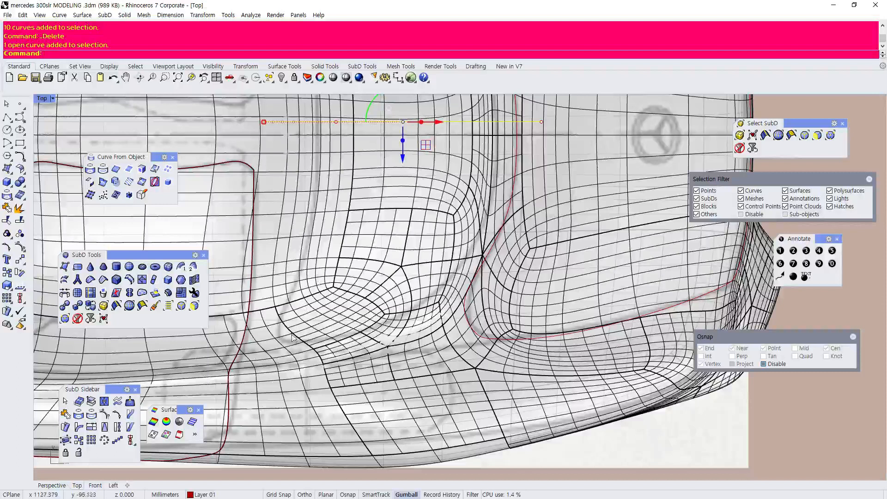
Delete the old rear window curve in the maximized Front view
{"action": "double_click", "coordinate": [42, 98]}
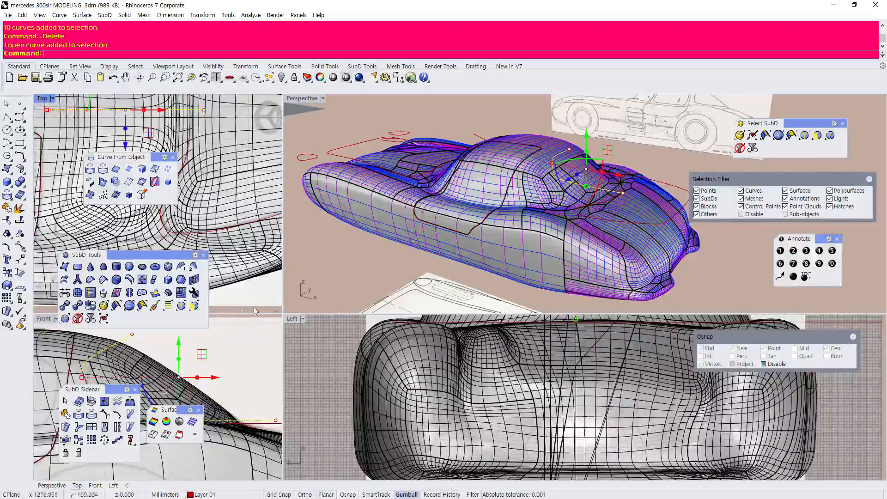
{"action": "double_click", "coordinate": [49, 323]}
{"action": "key", "text": "Escape"}
{"action": "scroll", "coordinate": [428, 163], "scroll_direction": "down", "scroll_amount": 2}
{"action": "left_click", "coordinate": [412, 161]}
{"action": "scroll", "coordinate": [412, 161], "scroll_direction": "up", "scroll_amount": 2}
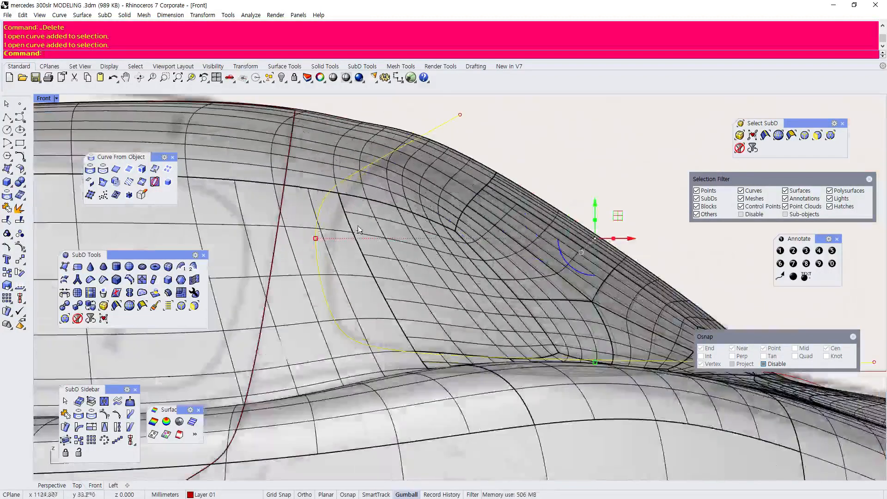
{"action": "left_click", "coordinate": [443, 129]}
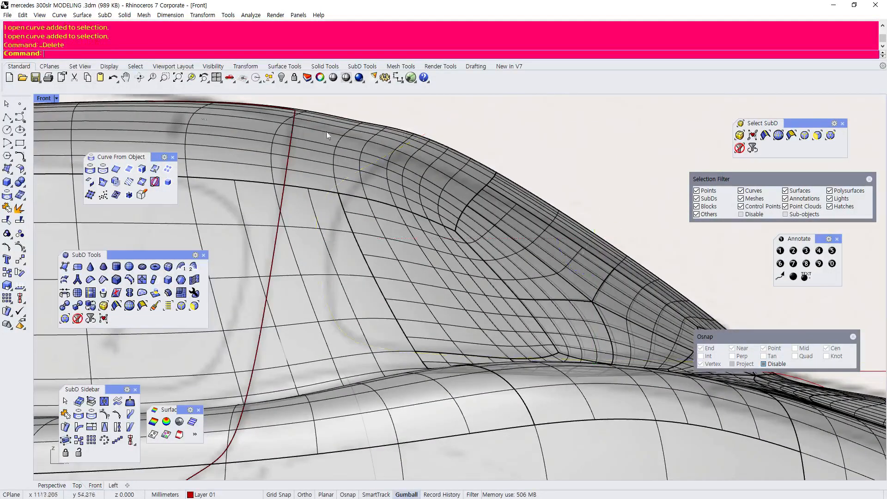
Draw a degree-3 control point curve in the Front view along the blueprint's rear window outline, extending both ends beyond the body
{"action": "left_click", "coordinate": [20, 118]}
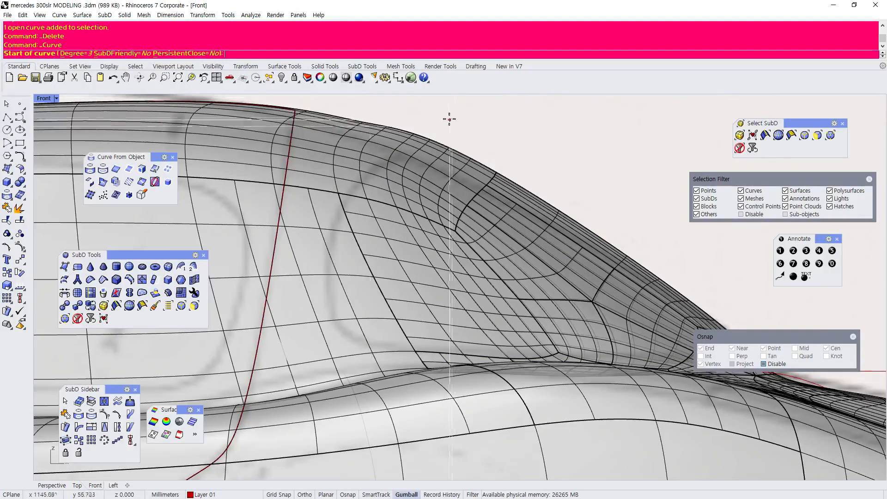
{"action": "scroll", "coordinate": [462, 125], "scroll_direction": "down", "scroll_amount": 2}
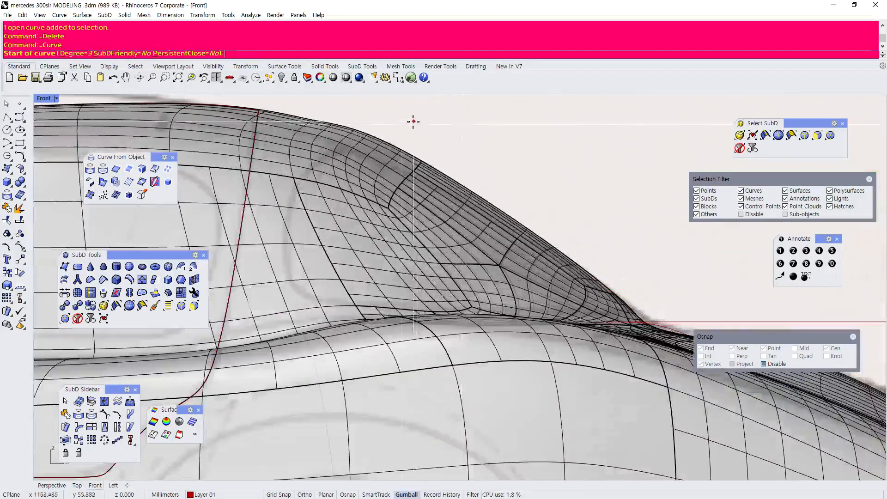
{"action": "left_click", "coordinate": [388, 123]}
{"action": "left_click", "coordinate": [308, 162]}
{"action": "left_click", "coordinate": [298, 173]}
{"action": "left_click", "coordinate": [288, 205]}
{"action": "left_click", "coordinate": [282, 260]}
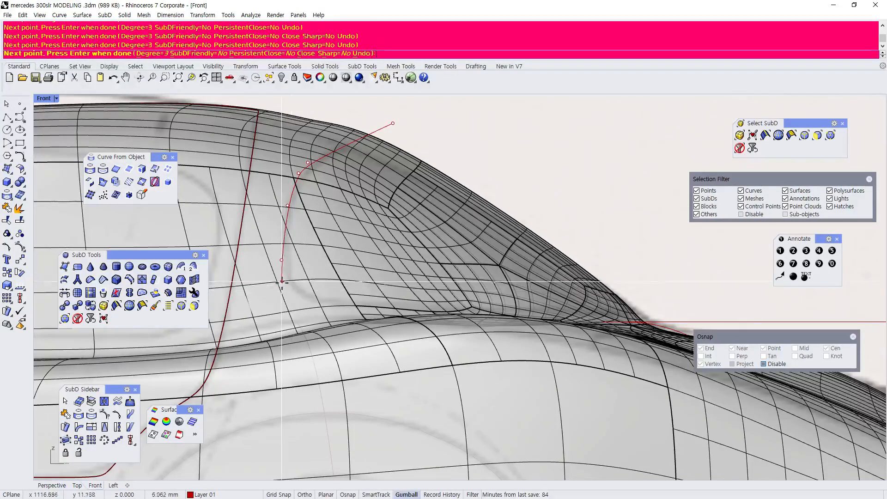
{"action": "scroll", "coordinate": [544, 301], "scroll_direction": "up", "scroll_amount": 5}
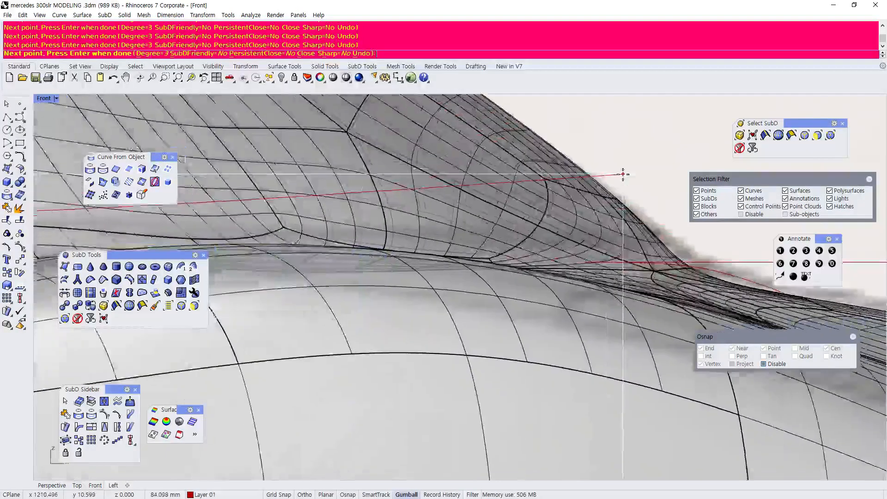
{"action": "scroll", "coordinate": [380, 185], "scroll_direction": "down", "scroll_amount": 3}
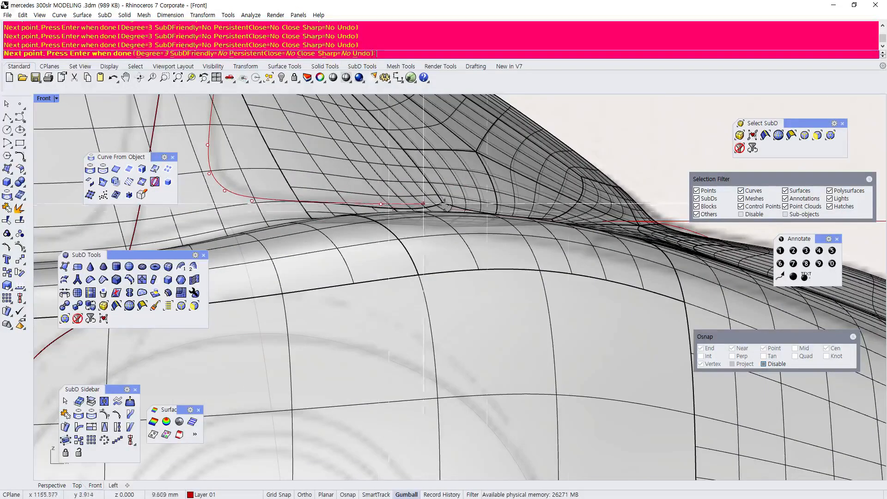
{"action": "left_click", "coordinate": [582, 210]}
{"action": "right_click_drag", "start_coordinate": [670, 208], "coordinate": [363, 214]}
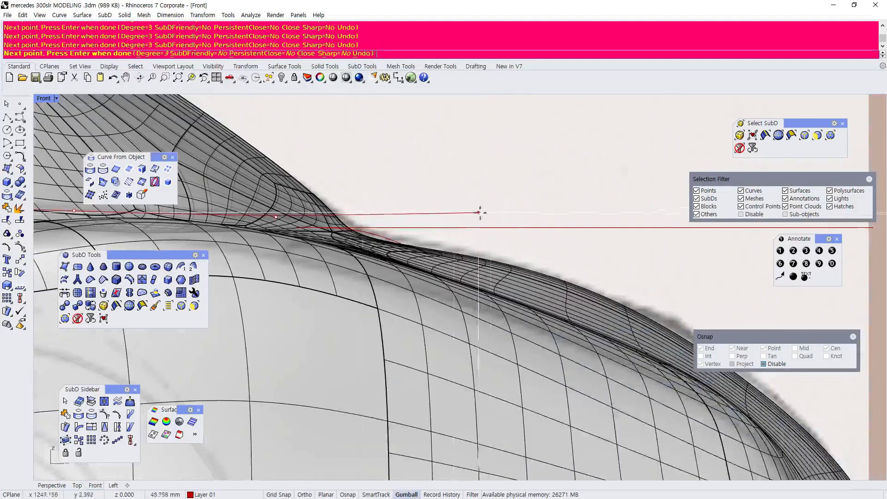
{"action": "key", "text": "Return"}
{"action": "scroll", "coordinate": [518, 209], "scroll_direction": "down", "scroll_amount": 5}
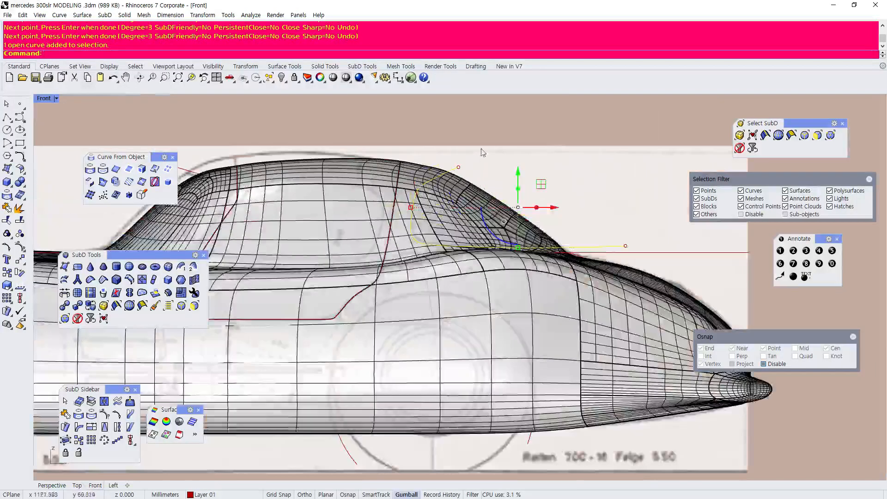
Project the new rear window curve onto the body polysurface from the Front view, using the CPlaneZ direction and keeping the input curve
{"action": "right_click_drag", "start_coordinate": [511, 157], "coordinate": [451, 160]}
{"action": "left_click", "coordinate": [59, 15]}
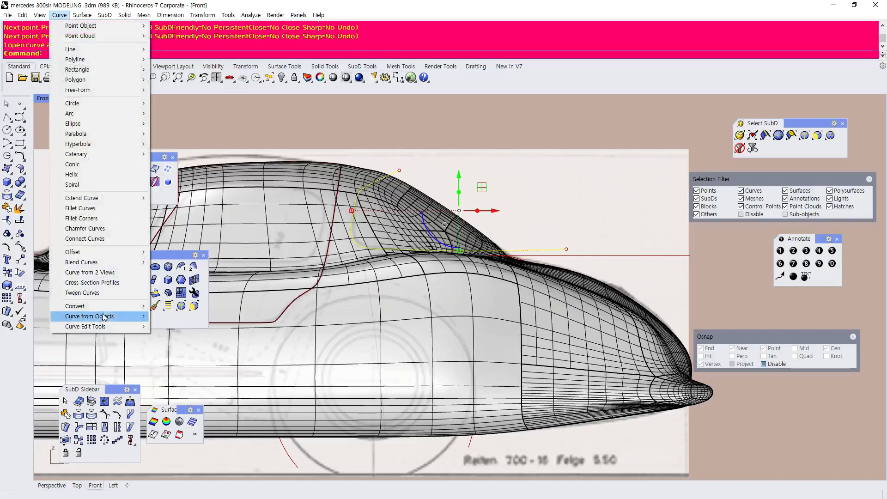
{"action": "mouse_move", "coordinate": [104, 316]}
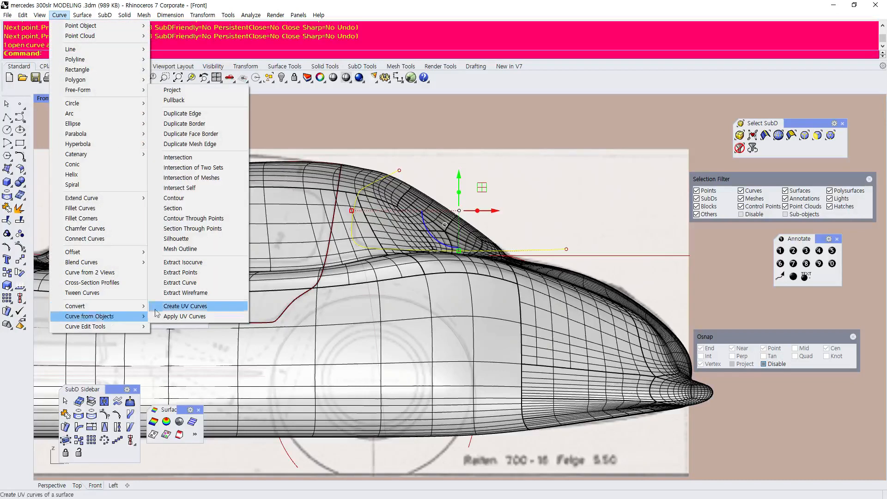
{"action": "left_click", "coordinate": [209, 94]}
{"action": "left_click", "coordinate": [241, 203]}
{"action": "key", "text": "Return"}
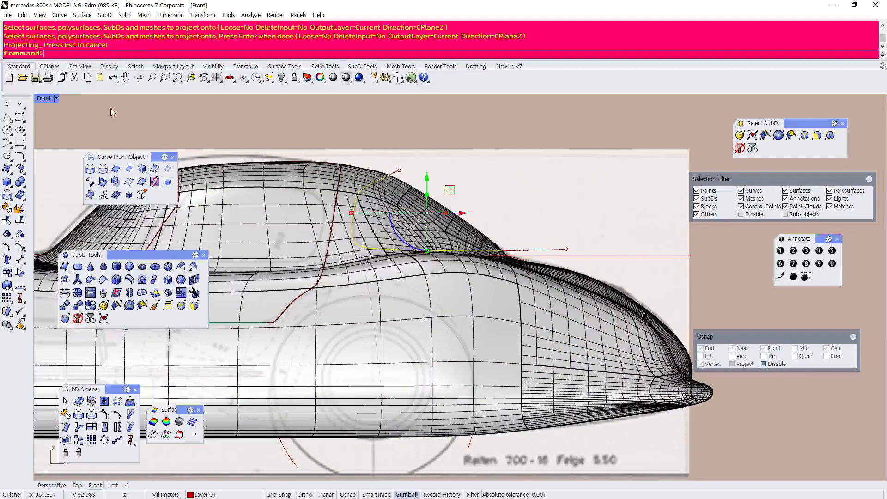
Examine the projected rear window curve on the body in the Perspective view and the maximized Top view
{"action": "double_click", "coordinate": [45, 102]}
{"action": "double_click", "coordinate": [313, 96]}
{"action": "mouse_move", "coordinate": [564, 120]}
{"action": "right_mouse_down"}
{"action": "mouse_move", "coordinate": [508, 188]}
{"action": "mouse_move", "coordinate": [561, 134]}
{"action": "right_mouse_up"}
{"action": "scroll", "coordinate": [508, 189], "scroll_direction": "up", "scroll_amount": 4}
{"action": "mouse_move", "coordinate": [437, 266]}
{"action": "right_mouse_down"}
{"action": "mouse_move", "coordinate": [420, 205]}
{"action": "mouse_move", "coordinate": [344, 196]}
{"action": "mouse_move", "coordinate": [367, 209]}
{"action": "right_mouse_up"}
{"action": "double_click", "coordinate": [44, 100]}
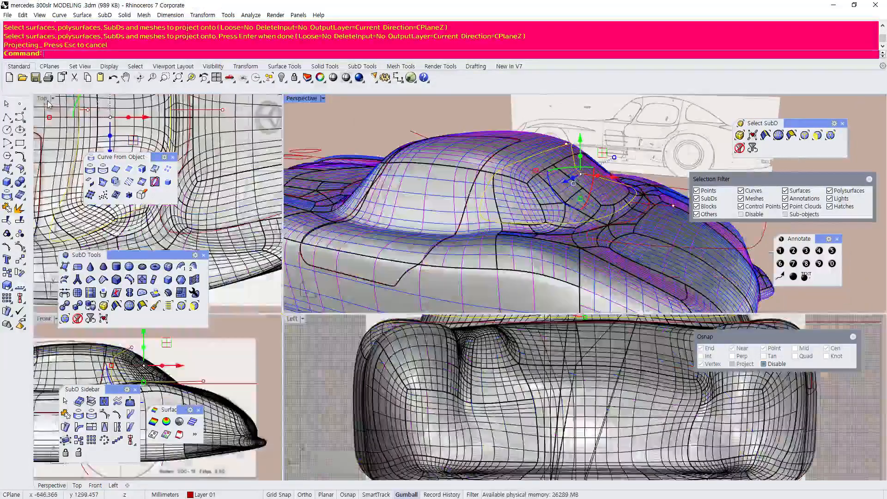
{"action": "double_click", "coordinate": [42, 98]}
{"action": "scroll", "coordinate": [443, 221], "scroll_direction": "up", "scroll_amount": 6}
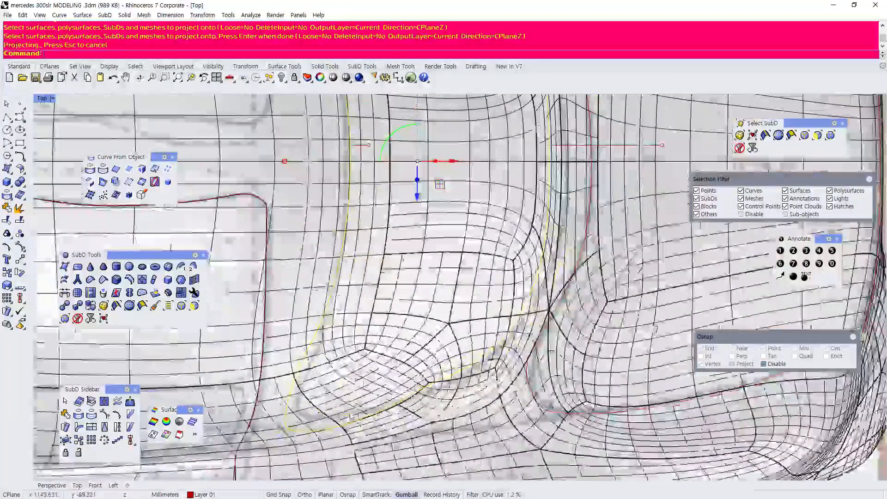
Compare the projected rear window curve with the blueprint in the Top view, including its lower corner
{"action": "scroll", "coordinate": [443, 221], "scroll_direction": "down", "scroll_amount": 3}
{"action": "scroll", "coordinate": [378, 147], "scroll_direction": "up", "scroll_amount": 2}
{"action": "right_click_drag", "start_coordinate": [378, 148], "coordinate": [319, 164]}
{"action": "scroll", "coordinate": [331, 159], "scroll_direction": "up", "scroll_amount": 6}
{"action": "scroll", "coordinate": [357, 173], "scroll_direction": "down", "scroll_amount": 8}
{"action": "scroll", "coordinate": [438, 302], "scroll_direction": "up", "scroll_amount": 6}
{"action": "scroll", "coordinate": [401, 210], "scroll_direction": "down", "scroll_amount": 6}
{"action": "scroll", "coordinate": [296, 365], "scroll_direction": "up", "scroll_amount": 4}
{"action": "scroll", "coordinate": [288, 333], "scroll_direction": "down", "scroll_amount": 4}
{"action": "scroll", "coordinate": [287, 332], "scroll_direction": "up", "scroll_amount": 4}
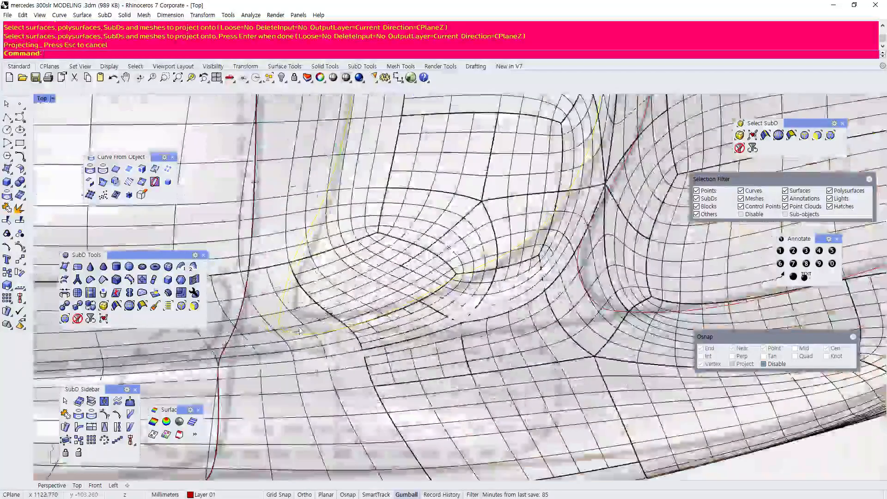
{"action": "scroll", "coordinate": [287, 333], "scroll_direction": "down", "scroll_amount": 4}
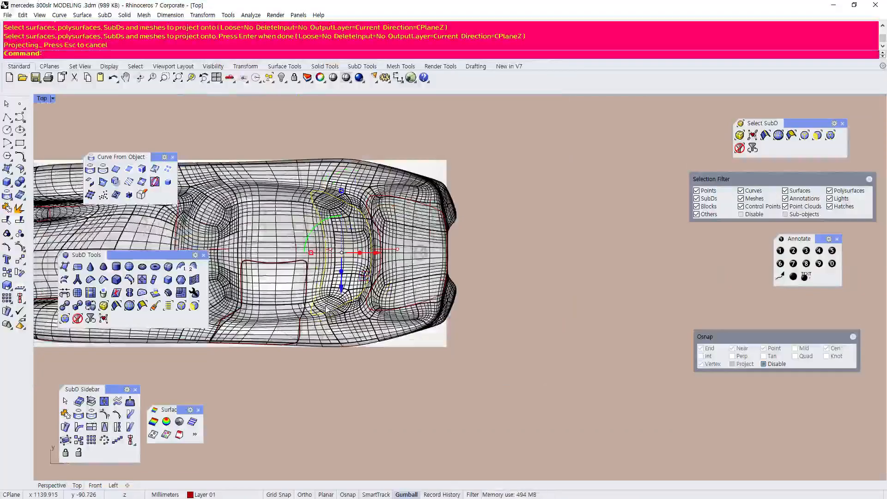
{"action": "right_click_drag", "start_coordinate": [356, 273], "coordinate": [362, 316]}
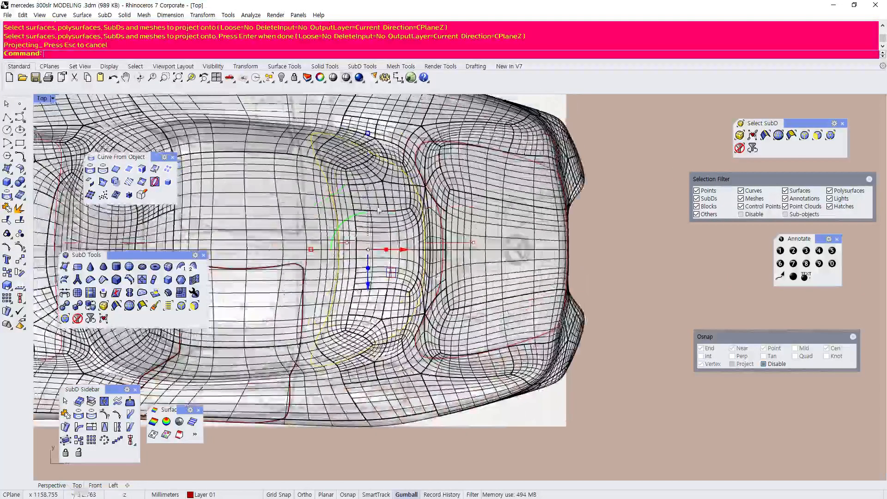
{"action": "scroll", "coordinate": [382, 185], "scroll_direction": "up", "scroll_amount": 2}
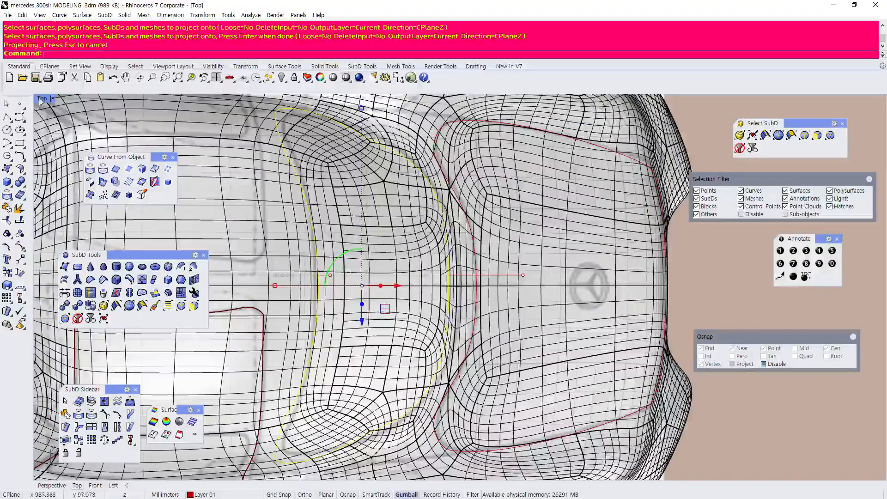
Split the body polysurface with the projected rear window curve in the Perspective view
{"action": "double_click", "coordinate": [41, 100]}
{"action": "right_click_drag", "start_coordinate": [541, 201], "coordinate": [446, 133]}
{"action": "left_click", "coordinate": [459, 112]}
{"action": "scroll", "coordinate": [462, 138], "scroll_direction": "up", "scroll_amount": 2}
{"action": "right_click_drag", "start_coordinate": [486, 173], "coordinate": [450, 182]}
{"action": "left_click", "coordinate": [22, 15]}
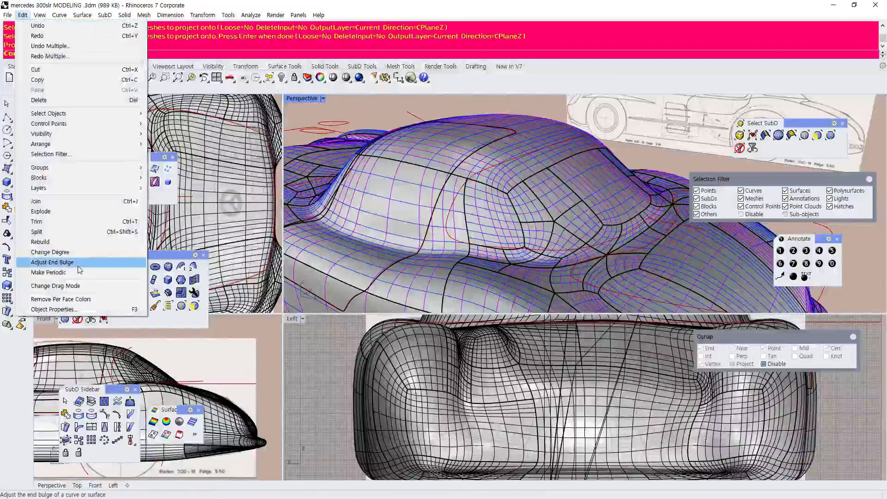
{"action": "left_click", "coordinate": [23, 231]}
{"action": "left_click", "coordinate": [524, 194]}
{"action": "key", "text": "Return"}
Select the separated rear window piece and check it from the rear and the side of the body
{"action": "left_click", "coordinate": [499, 192]}
{"action": "scroll", "coordinate": [507, 220], "scroll_direction": "down", "scroll_amount": 6}
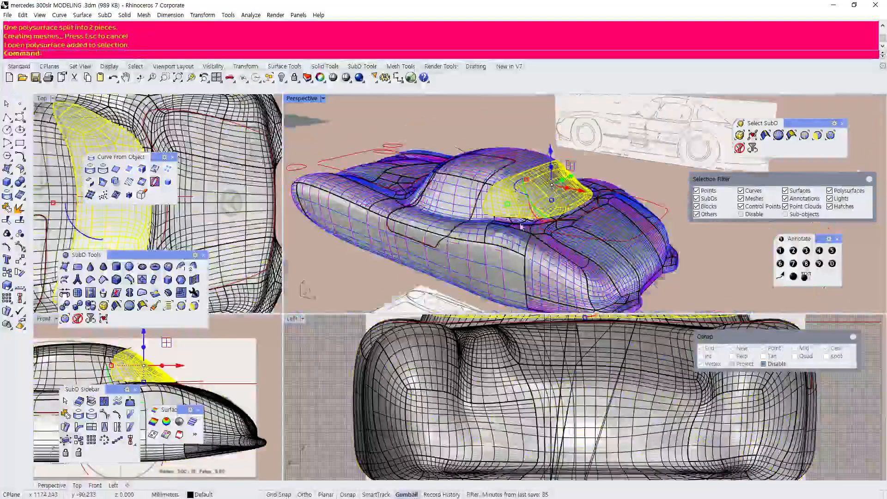
{"action": "right_click_drag", "start_coordinate": [509, 224], "coordinate": [534, 238]}
{"action": "scroll", "coordinate": [535, 238], "scroll_direction": "up", "scroll_amount": 5}
{"action": "right_click_drag", "start_coordinate": [363, 220], "coordinate": [467, 173]}
{"action": "key", "text": "Escape"}
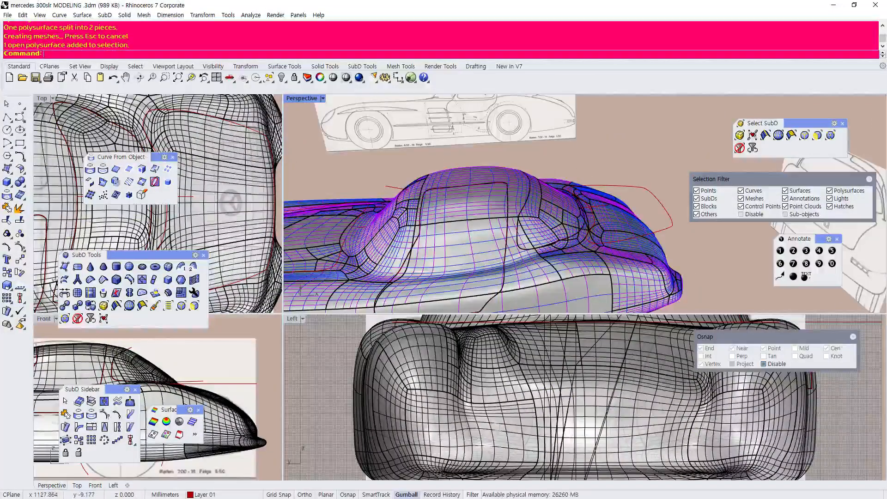
Switch to the reference car photo in Photos, examine the frames around the side window and windshield, and return to Rhinoceros
{"action": "key", "text": "alt+Tab"}
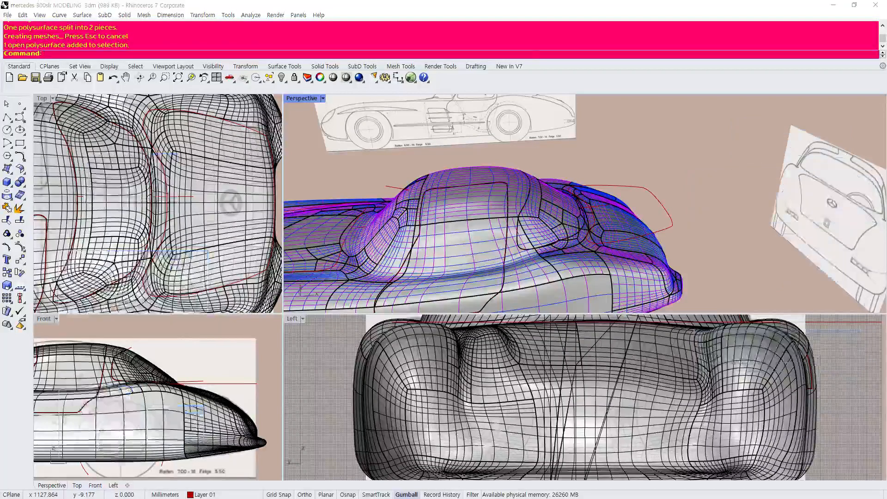
{"action": "scroll", "coordinate": [270, 265], "scroll_direction": "up", "scroll_amount": 5}
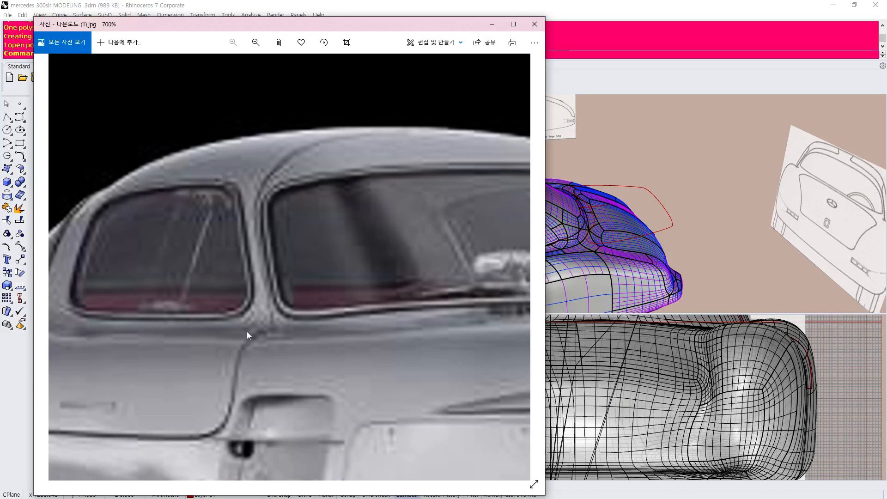
{"action": "scroll", "coordinate": [266, 260], "scroll_direction": "down", "scroll_amount": 4}
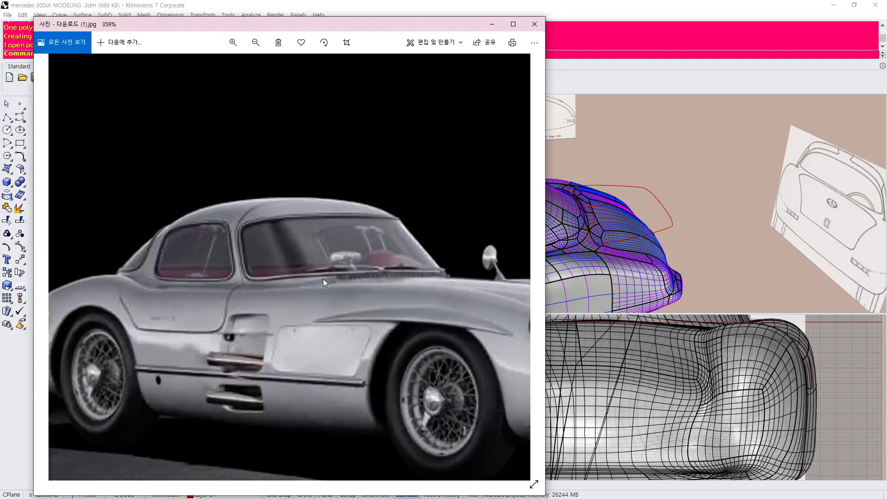
{"action": "scroll", "coordinate": [323, 278], "scroll_direction": "up", "scroll_amount": 2}
{"action": "scroll", "coordinate": [170, 282], "scroll_direction": "up", "scroll_amount": 3}
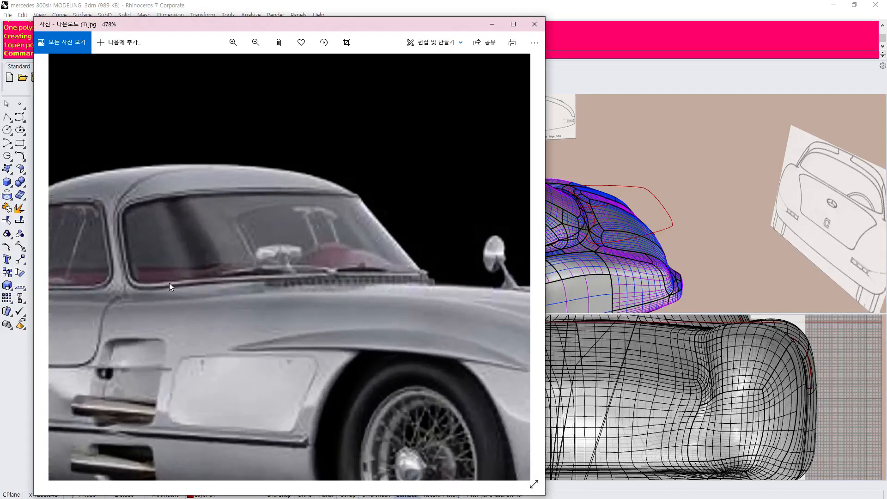
{"action": "scroll", "coordinate": [111, 196], "scroll_direction": "up", "scroll_amount": 1}
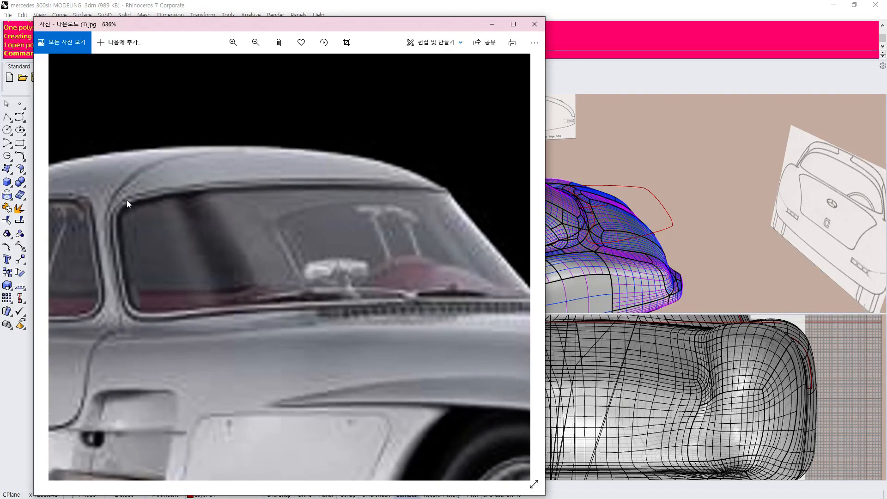
{"action": "scroll", "coordinate": [220, 291], "scroll_direction": "down", "scroll_amount": 3}
{"action": "left_click", "coordinate": [630, 144]}
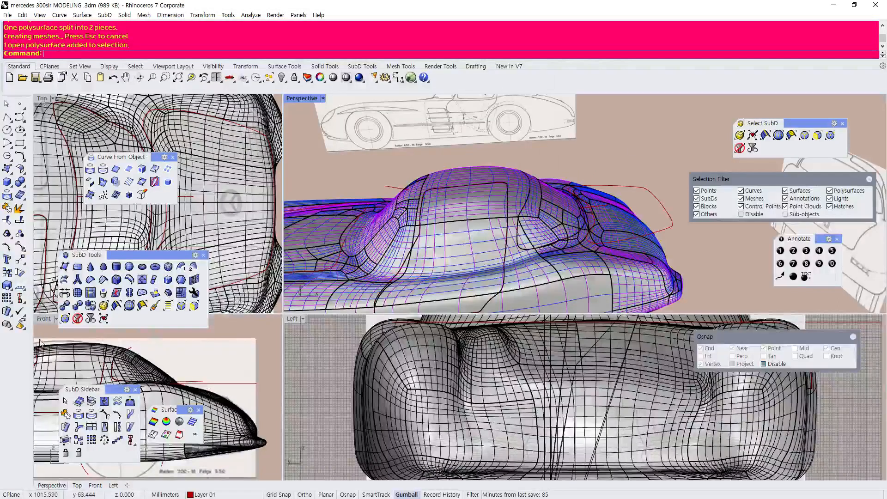
Offset the rear window curve outward by 1.5 mm in the maximized Front view
{"action": "double_click", "coordinate": [44, 319]}
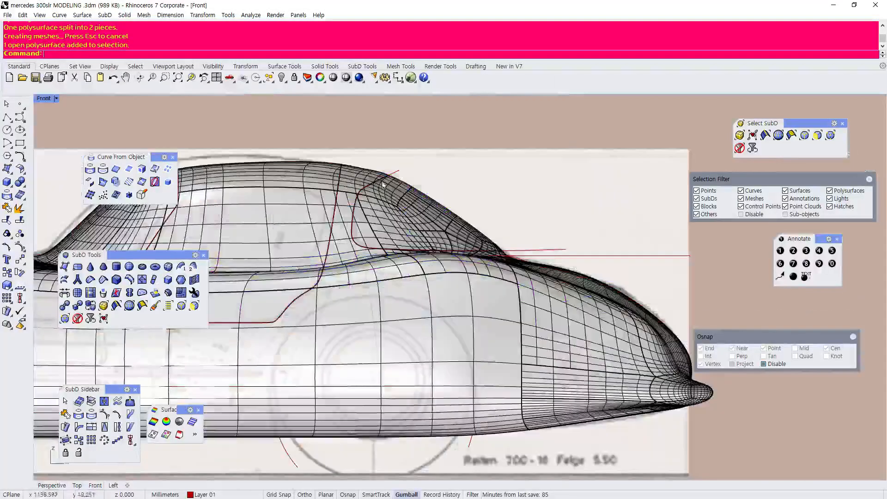
{"action": "scroll", "coordinate": [392, 192], "scroll_direction": "up", "scroll_amount": 6}
{"action": "left_click", "coordinate": [392, 191]}
{"action": "scroll", "coordinate": [379, 196], "scroll_direction": "up", "scroll_amount": 2}
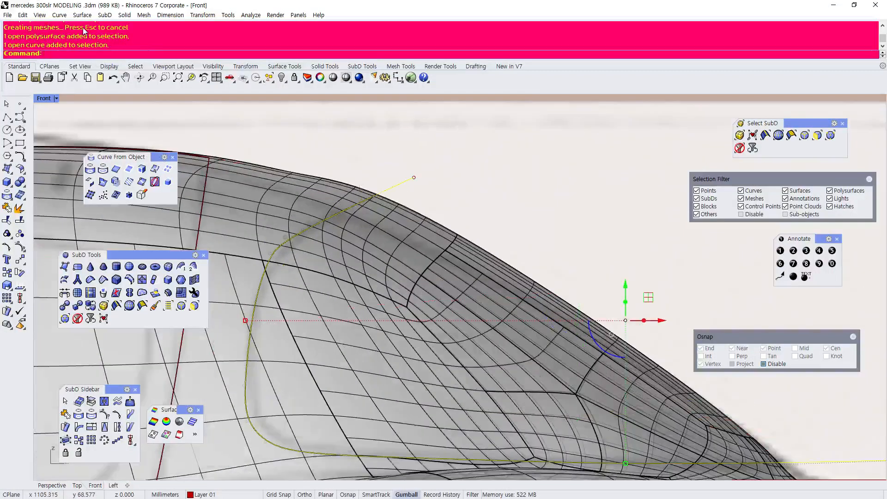
{"action": "left_click", "coordinate": [62, 15]}
{"action": "mouse_move", "coordinate": [92, 250]}
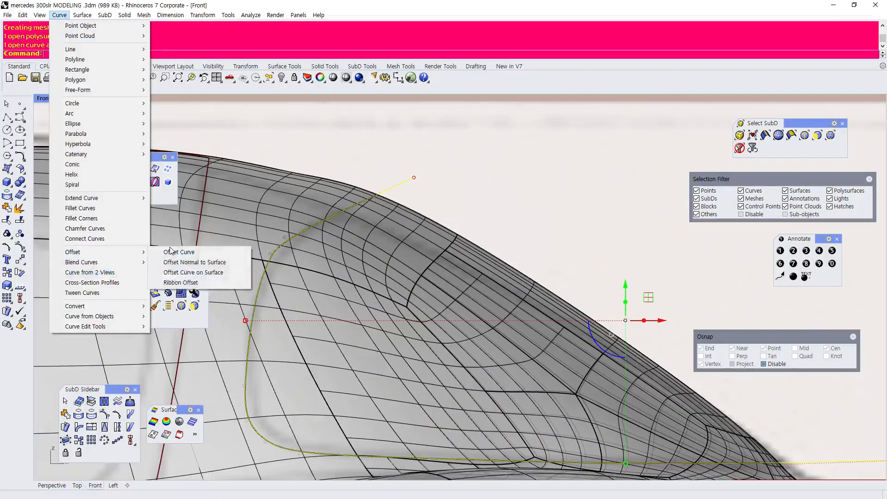
{"action": "left_click", "coordinate": [171, 251]}
{"action": "left_click", "coordinate": [60, 15]}
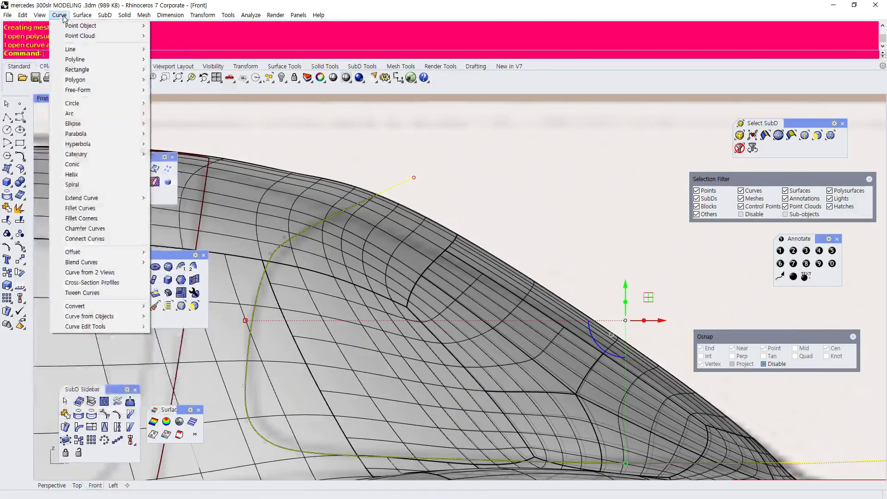
{"action": "mouse_move", "coordinate": [101, 252]}
{"action": "left_click", "coordinate": [160, 252]}
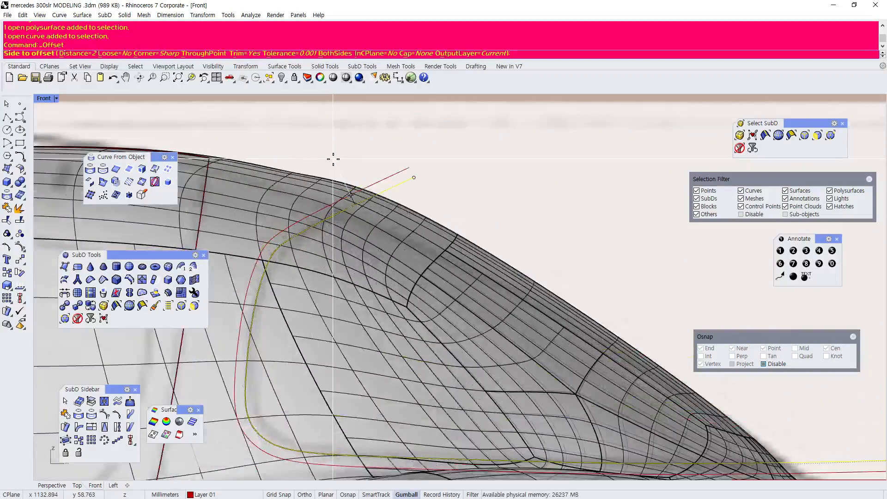
{"action": "left_click", "coordinate": [79, 55]}
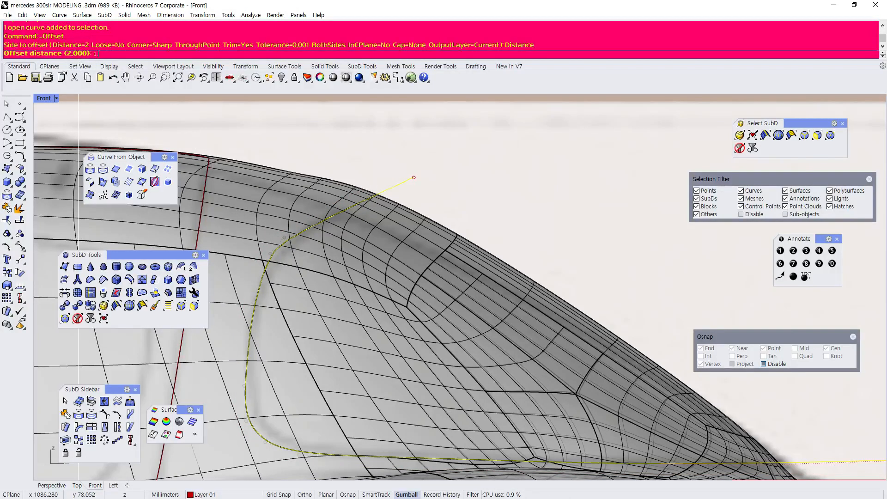
{"action": "key", "text": "Return"}
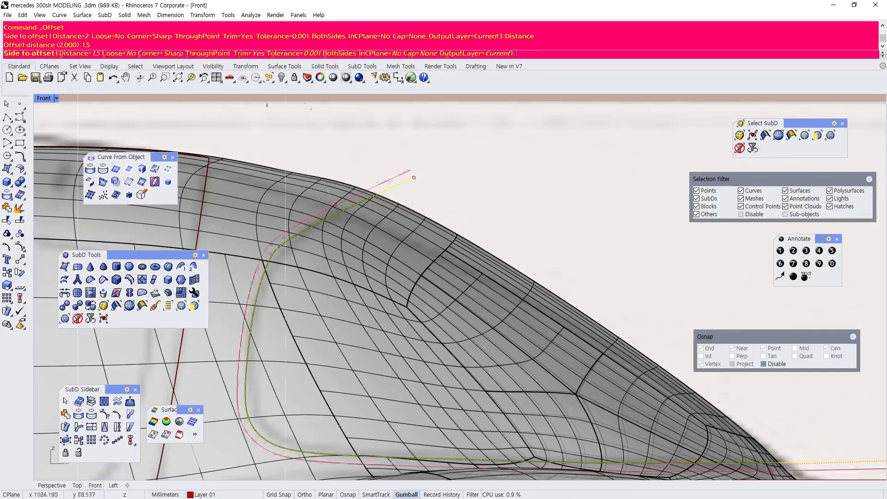
{"action": "left_click", "coordinate": [349, 151]}
Project the offset rear window curve onto the body polysurface from the Front view
{"action": "left_click", "coordinate": [390, 188]}
{"action": "scroll", "coordinate": [390, 189], "scroll_direction": "down", "scroll_amount": 1}
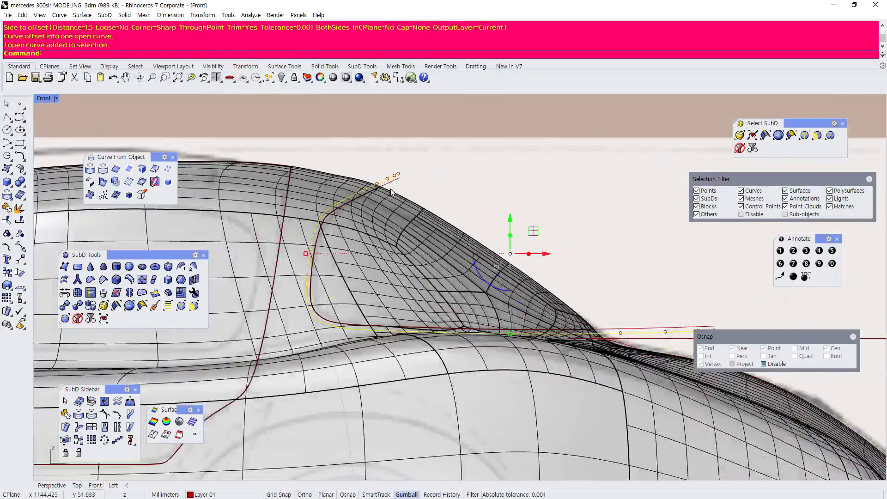
{"action": "scroll", "coordinate": [390, 188], "scroll_direction": "down", "scroll_amount": 1}
{"action": "left_click", "coordinate": [58, 15]}
{"action": "mouse_move", "coordinate": [134, 316]}
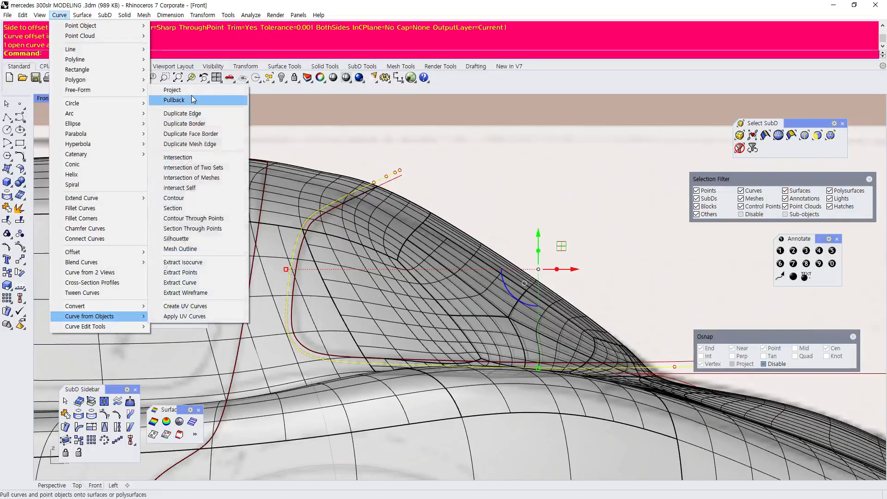
{"action": "left_click", "coordinate": [174, 89]}
{"action": "left_click", "coordinate": [312, 182]}
{"action": "key", "text": "Return"}
Delete the flat offset curve used for the projection
{"action": "left_click", "coordinate": [391, 178]}
{"action": "left_click", "coordinate": [396, 177]}
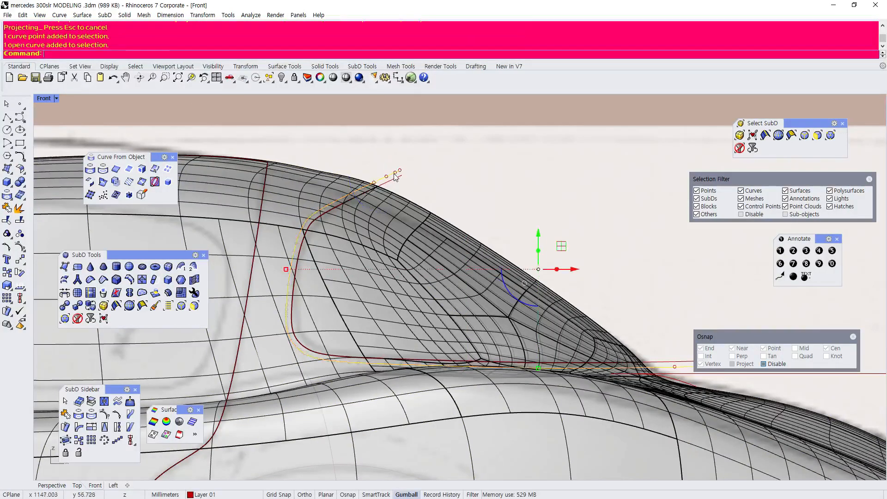
{"action": "key", "text": "Delete"}
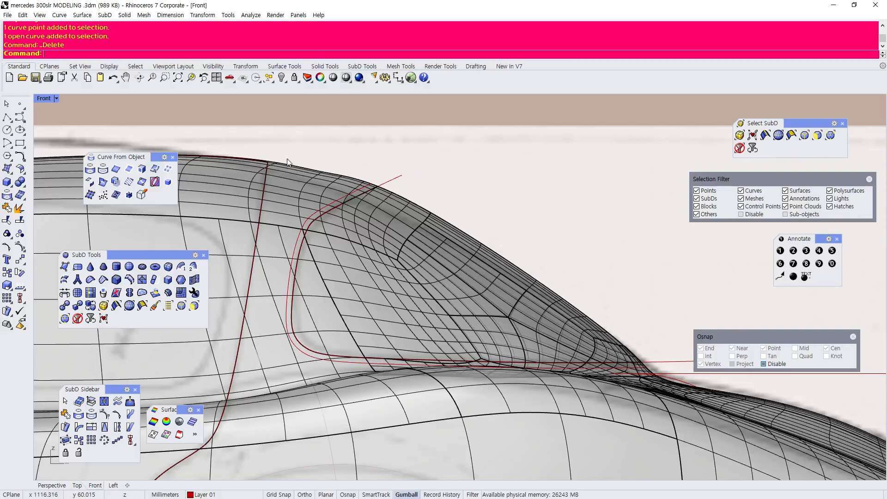
Split the body around the rear window with the projected offset curve in the maximized Perspective view
{"action": "double_click", "coordinate": [43, 98]}
{"action": "double_click", "coordinate": [298, 99]}
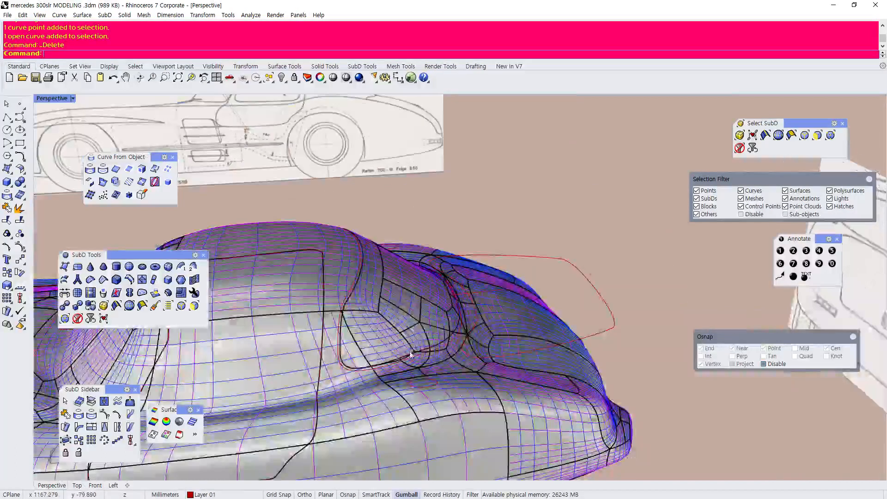
{"action": "scroll", "coordinate": [411, 354], "scroll_direction": "up", "scroll_amount": 5}
{"action": "scroll", "coordinate": [378, 260], "scroll_direction": "down", "scroll_amount": 4}
{"action": "scroll", "coordinate": [306, 260], "scroll_direction": "up", "scroll_amount": 4}
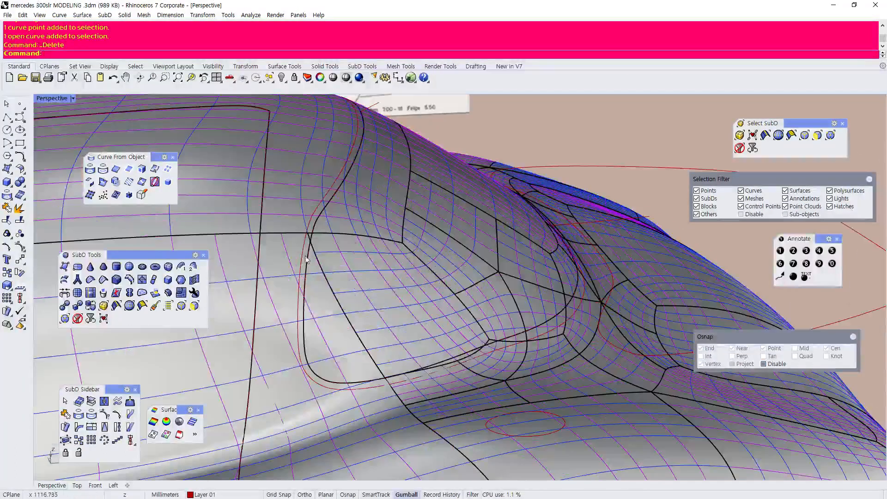
{"action": "left_click", "coordinate": [21, 15]}
{"action": "left_click", "coordinate": [33, 17]}
{"action": "left_click", "coordinate": [23, 15]}
{"action": "left_click", "coordinate": [41, 232]}
{"action": "left_click", "coordinate": [327, 194]}
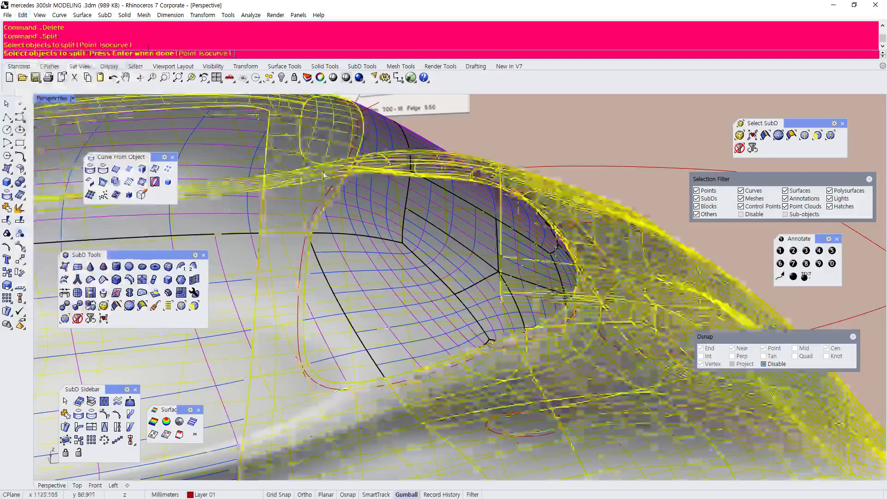
{"action": "key", "text": "Return"}
{"action": "key", "text": "Return"}
Examine the rear window border strip, the door outline and the windshield area on the split body
{"action": "scroll", "coordinate": [328, 195], "scroll_direction": "down", "scroll_amount": 6}
{"action": "scroll", "coordinate": [381, 220], "scroll_direction": "up", "scroll_amount": 6}
{"action": "scroll", "coordinate": [381, 219], "scroll_direction": "down", "scroll_amount": 4}
{"action": "right_click_drag", "start_coordinate": [416, 208], "coordinate": [385, 225]}
{"action": "scroll", "coordinate": [385, 225], "scroll_direction": "up", "scroll_amount": 8}
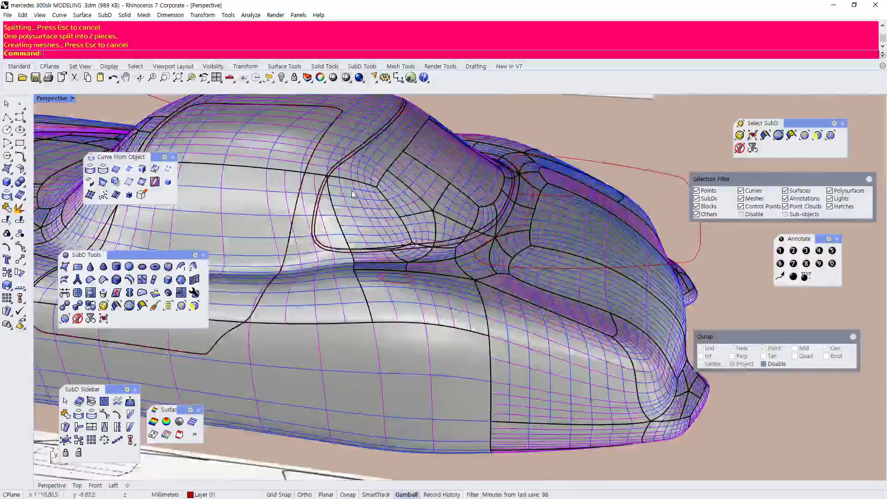
{"action": "scroll", "coordinate": [370, 153], "scroll_direction": "down", "scroll_amount": 8}
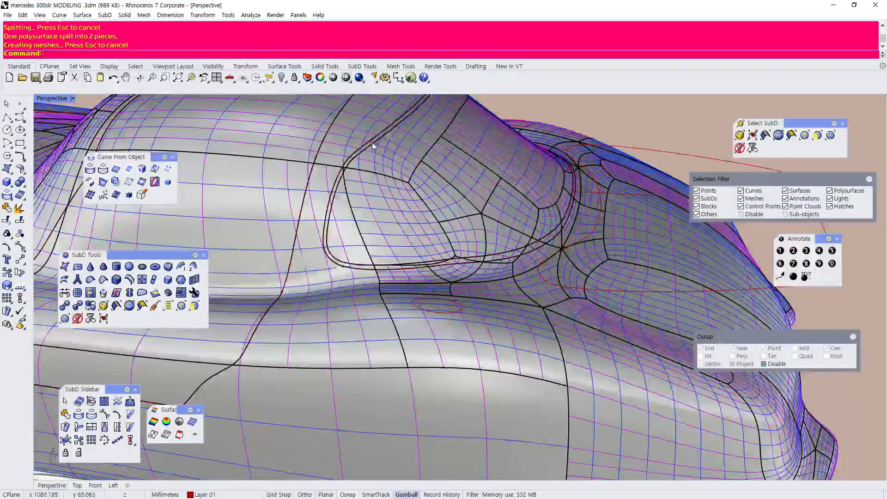
{"action": "scroll", "coordinate": [380, 249], "scroll_direction": "down", "scroll_amount": 5}
{"action": "scroll", "coordinate": [380, 248], "scroll_direction": "up", "scroll_amount": 6}
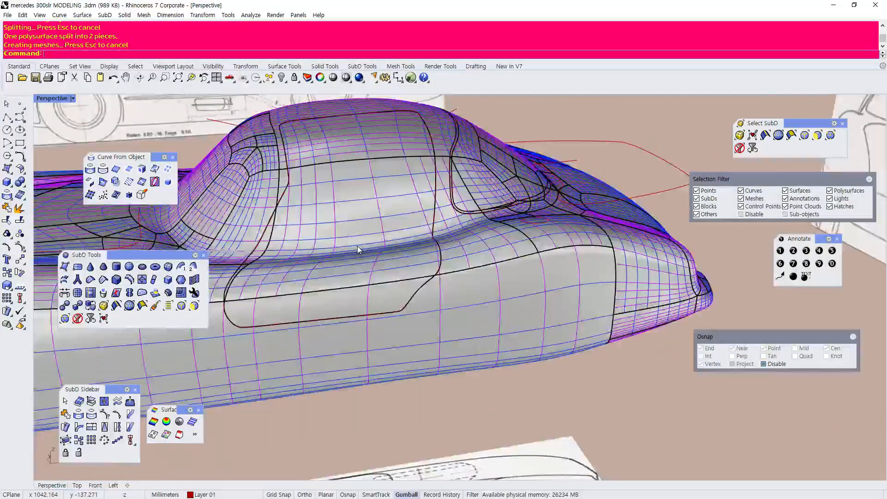
{"action": "scroll", "coordinate": [285, 208], "scroll_direction": "up", "scroll_amount": 7}
{"action": "scroll", "coordinate": [285, 208], "scroll_direction": "down", "scroll_amount": 3}
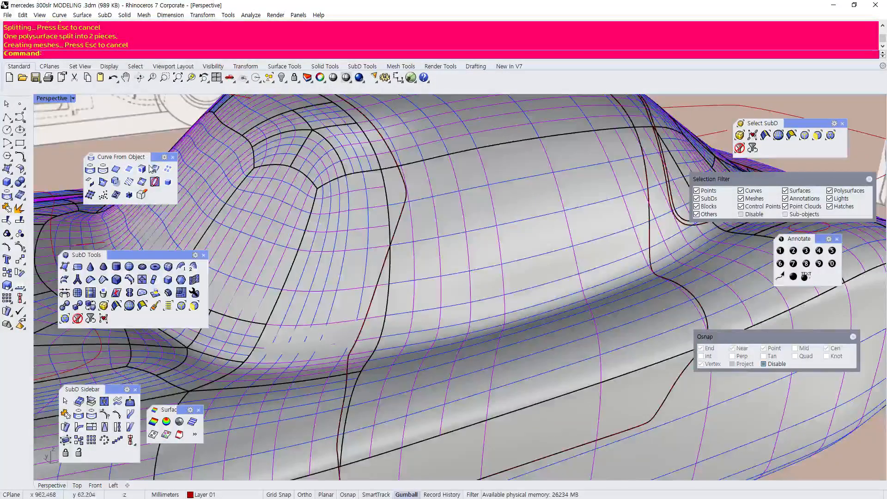
Select the windshield outline curve in the maximized Front view and compare it with the blueprint and door outline
{"action": "double_click", "coordinate": [50, 99]}
{"action": "scroll", "coordinate": [81, 337], "scroll_direction": "down", "scroll_amount": 5}
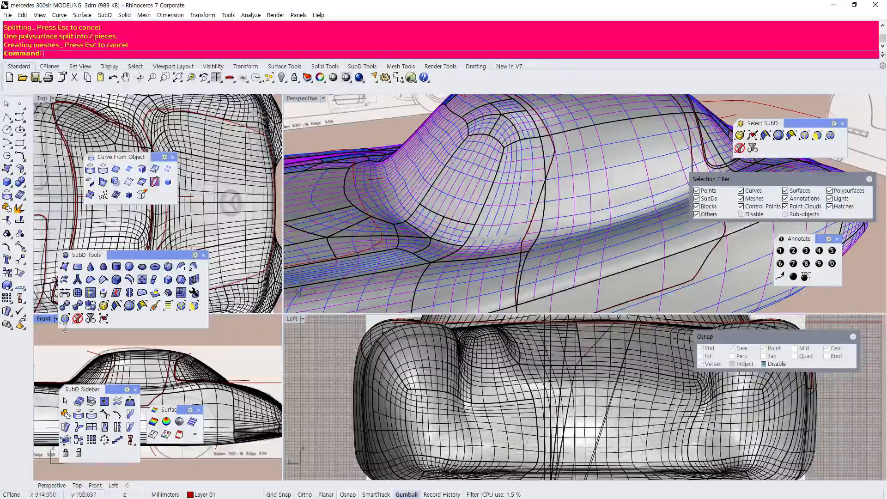
{"action": "double_click", "coordinate": [41, 322]}
{"action": "scroll", "coordinate": [364, 234], "scroll_direction": "up", "scroll_amount": 5}
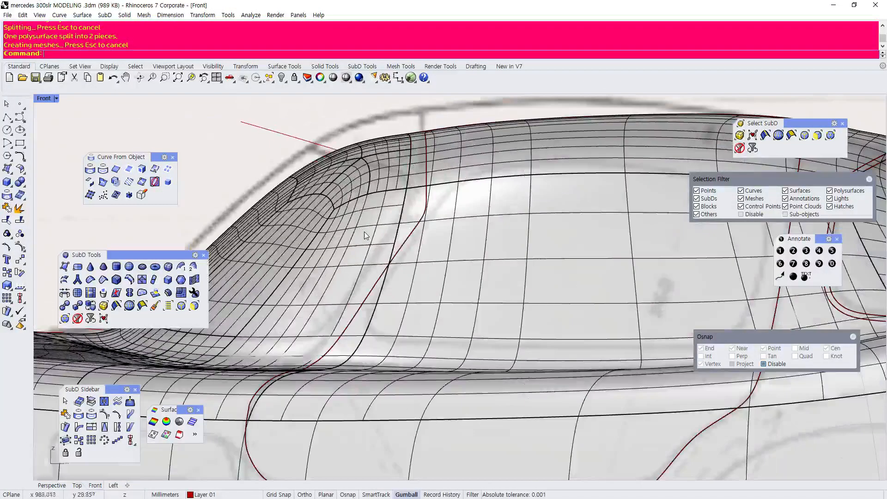
{"action": "right_click_drag", "start_coordinate": [305, 146], "coordinate": [307, 146]}
{"action": "left_click", "coordinate": [301, 140]}
{"action": "scroll", "coordinate": [411, 255], "scroll_direction": "down", "scroll_amount": 4}
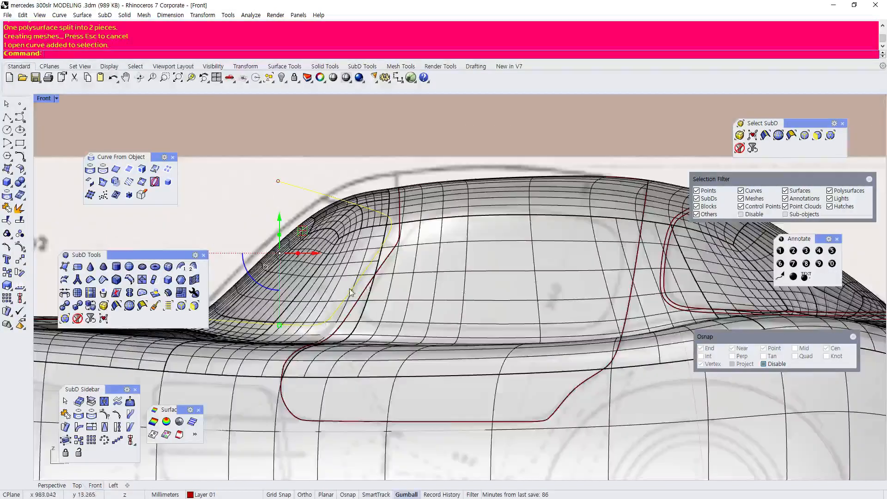
{"action": "scroll", "coordinate": [264, 336], "scroll_direction": "up", "scroll_amount": 4}
{"action": "scroll", "coordinate": [384, 333], "scroll_direction": "down", "scroll_amount": 2}
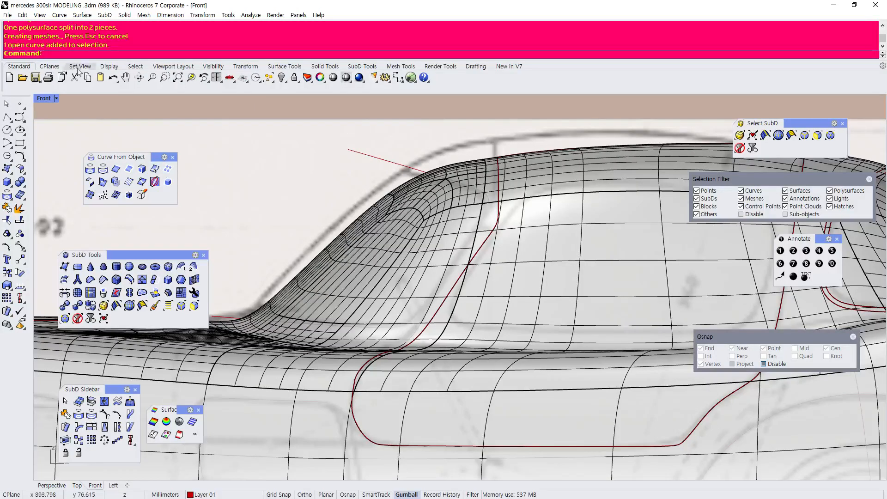
Examine the windshield, door and rear window outlines on the body against the side blueprint in the Front view
{"action": "scroll", "coordinate": [326, 255], "scroll_direction": "down", "scroll_amount": 6}
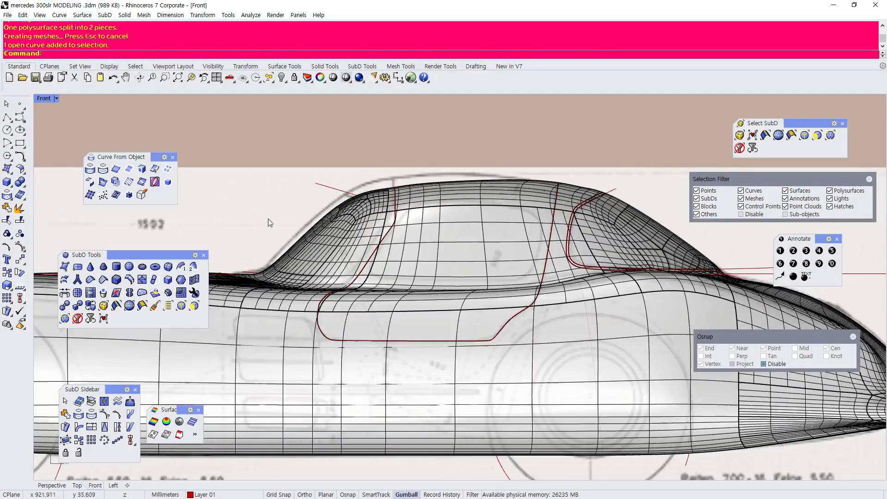
{"action": "scroll", "coordinate": [320, 254], "scroll_direction": "up", "scroll_amount": 4}
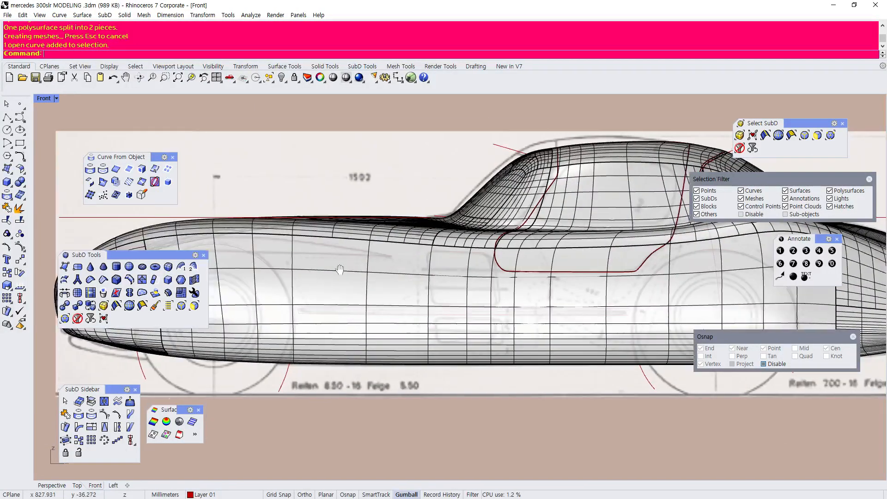
{"action": "right_click_drag", "start_coordinate": [450, 264], "coordinate": [301, 290]}
{"action": "scroll", "coordinate": [420, 307], "scroll_direction": "down", "scroll_amount": 4}
{"action": "scroll", "coordinate": [435, 305], "scroll_direction": "up", "scroll_amount": 2}
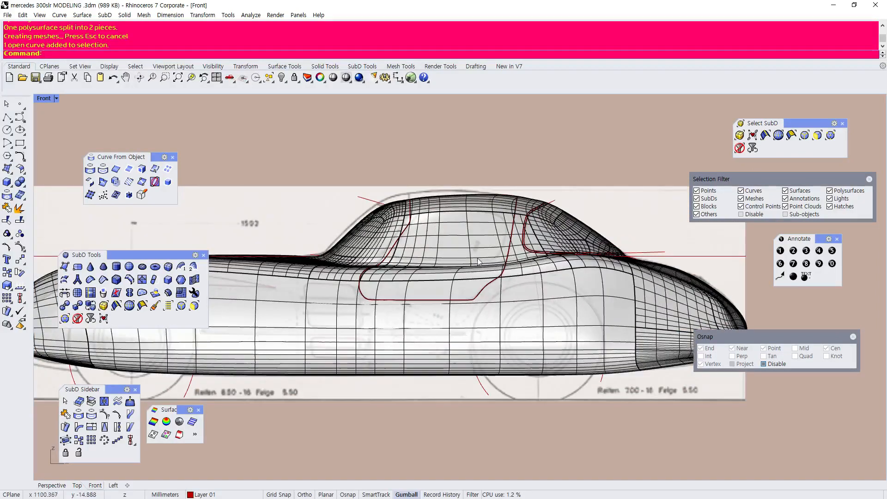
{"action": "scroll", "coordinate": [470, 233], "scroll_direction": "up", "scroll_amount": 2}
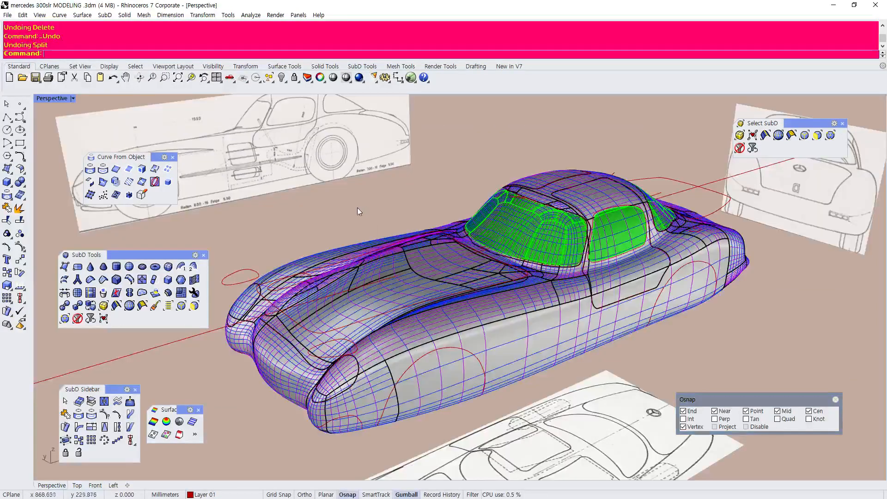
Examine the separated glass surfaces and the door panel around the side window in the Perspective view
{"action": "scroll", "coordinate": [356, 207], "scroll_direction": "down", "scroll_amount": 3}
{"action": "right_click_drag", "start_coordinate": [357, 207], "coordinate": [398, 241]}
{"action": "right_click_drag", "start_coordinate": [635, 325], "coordinate": [533, 214]}
{"action": "scroll", "coordinate": [634, 327], "scroll_direction": "up", "scroll_amount": 5}
{"action": "scroll", "coordinate": [533, 214], "scroll_direction": "down", "scroll_amount": 5}
{"action": "scroll", "coordinate": [569, 281], "scroll_direction": "up", "scroll_amount": 5}
{"action": "right_click_drag", "start_coordinate": [569, 281], "coordinate": [443, 383]}
{"action": "left_click", "coordinate": [535, 196]}
{"action": "right_click_drag", "start_coordinate": [535, 196], "coordinate": [340, 208]}
{"action": "scroll", "coordinate": [340, 208], "scroll_direction": "down", "scroll_amount": 5}
{"action": "scroll", "coordinate": [485, 261], "scroll_direction": "up", "scroll_amount": 5}
{"action": "left_click", "coordinate": [486, 262]}
{"action": "scroll", "coordinate": [462, 245], "scroll_direction": "down", "scroll_amount": 5}
{"action": "scroll", "coordinate": [490, 268], "scroll_direction": "up", "scroll_amount": 5}
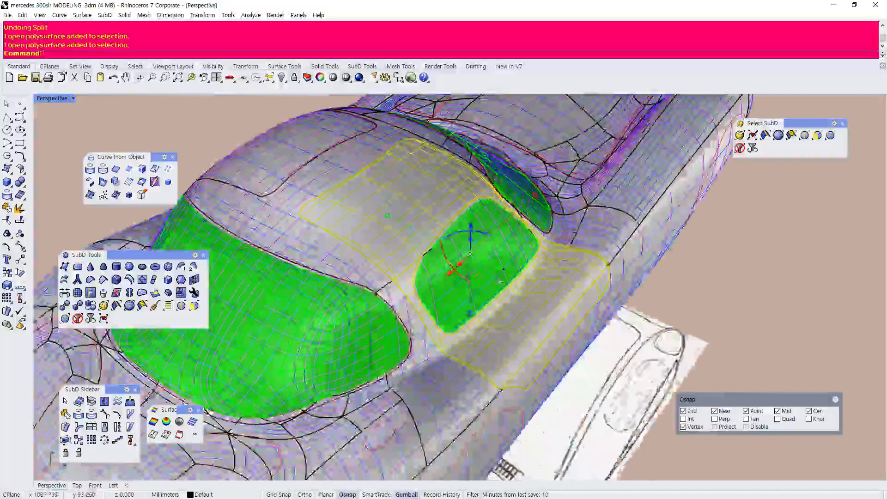
Inspect the windshield and rear window border strips and their gaps to the side window, selecting the pieces individually
{"action": "right_click_drag", "start_coordinate": [499, 280], "coordinate": [409, 196]}
{"action": "left_click", "coordinate": [397, 199]}
{"action": "left_click", "coordinate": [240, 184]}
{"action": "scroll", "coordinate": [241, 185], "scroll_direction": "down", "scroll_amount": 2}
{"action": "right_click_drag", "start_coordinate": [240, 185], "coordinate": [268, 161]}
{"action": "scroll", "coordinate": [270, 134], "scroll_direction": "up", "scroll_amount": 5}
{"action": "scroll", "coordinate": [270, 134], "scroll_direction": "up", "scroll_amount": 2}
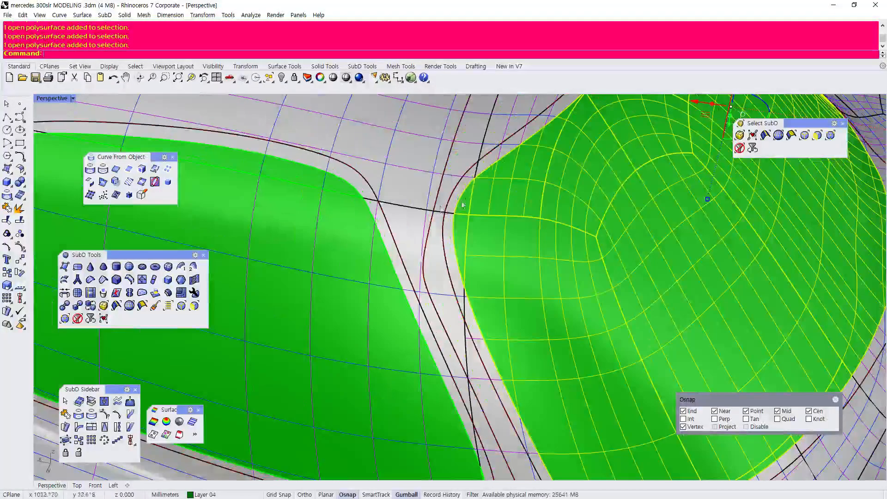
{"action": "scroll", "coordinate": [441, 210], "scroll_direction": "down", "scroll_amount": 6}
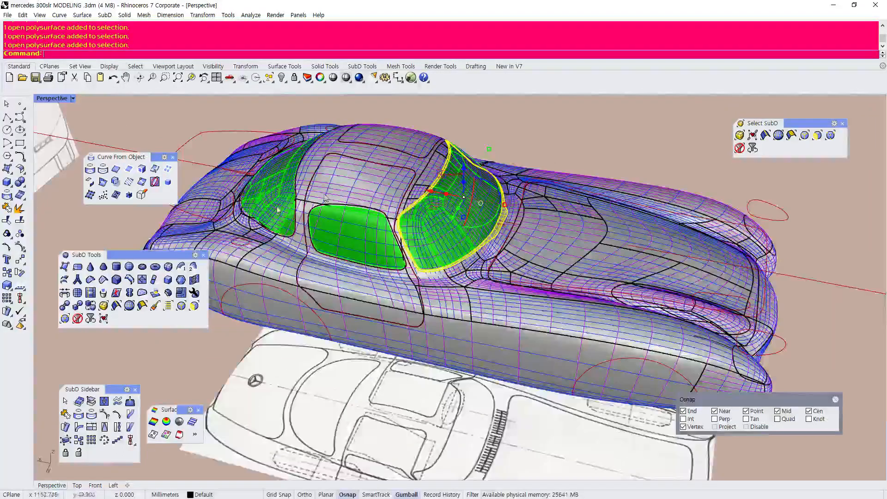
{"action": "scroll", "coordinate": [326, 148], "scroll_direction": "up", "scroll_amount": 8}
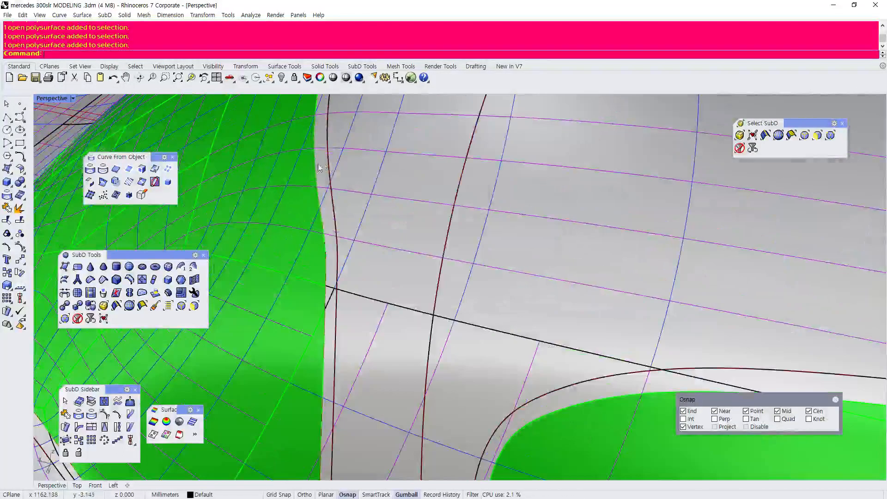
{"action": "left_click", "coordinate": [324, 168]}
{"action": "left_click", "coordinate": [342, 188]}
{"action": "scroll", "coordinate": [345, 178], "scroll_direction": "down", "scroll_amount": 8}
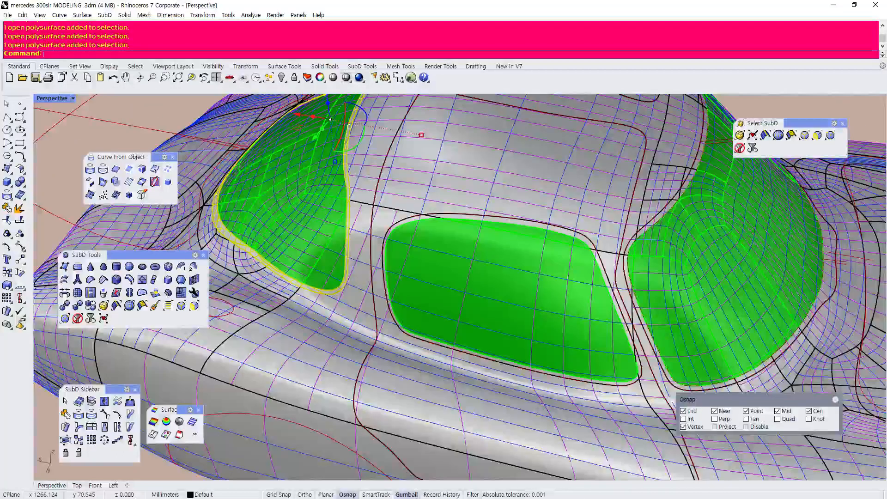
Examine the rear window glass and its border strip close up, selecting each piece to tell them apart
{"action": "right_click_drag", "start_coordinate": [324, 249], "coordinate": [422, 179]}
{"action": "scroll", "coordinate": [422, 180], "scroll_direction": "down", "scroll_amount": 4}
{"action": "scroll", "coordinate": [422, 180], "scroll_direction": "up", "scroll_amount": 4}
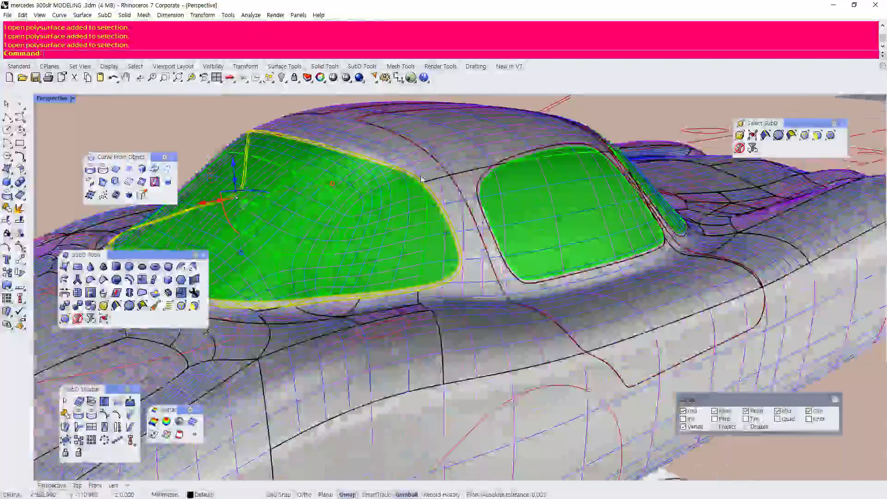
{"action": "scroll", "coordinate": [421, 180], "scroll_direction": "up", "scroll_amount": 2}
{"action": "scroll", "coordinate": [416, 178], "scroll_direction": "down", "scroll_amount": 6}
{"action": "scroll", "coordinate": [388, 177], "scroll_direction": "up", "scroll_amount": 5}
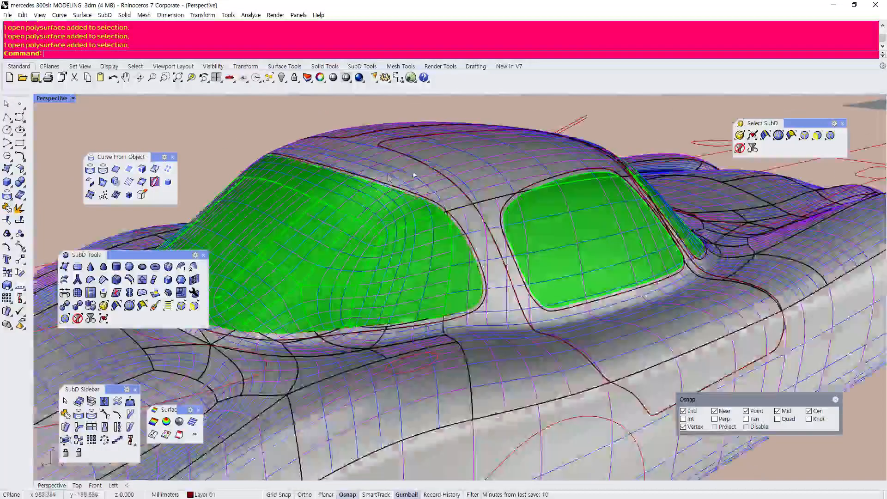
{"action": "scroll", "coordinate": [388, 177], "scroll_direction": "up", "scroll_amount": 3}
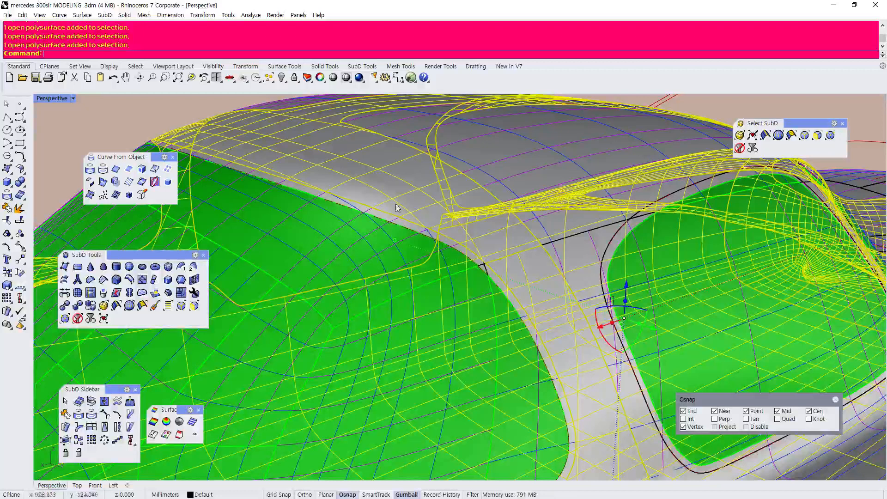
{"action": "left_click", "coordinate": [357, 225]}
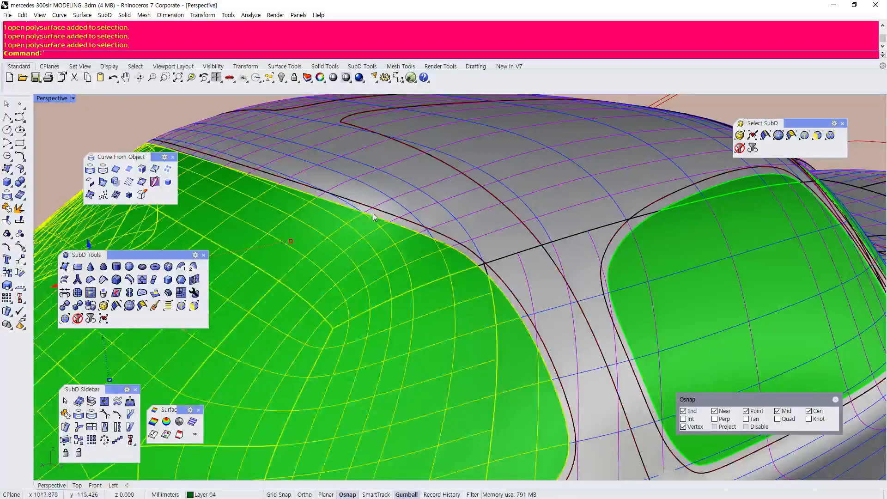
{"action": "left_click", "coordinate": [390, 220]}
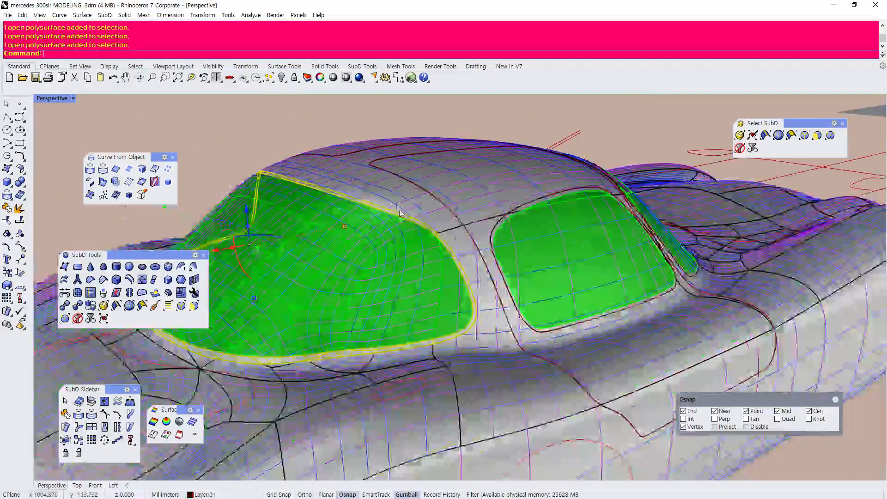
{"action": "scroll", "coordinate": [308, 141], "scroll_direction": "down", "scroll_amount": 5}
Examine the nose of the body, the separated headlight surface and the front wheel arch curve
{"action": "right_click_drag", "start_coordinate": [308, 142], "coordinate": [309, 164]}
{"action": "scroll", "coordinate": [309, 163], "scroll_direction": "down", "scroll_amount": 4}
{"action": "right_click_drag", "start_coordinate": [420, 245], "coordinate": [265, 262]}
{"action": "scroll", "coordinate": [265, 261], "scroll_direction": "down", "scroll_amount": 4}
{"action": "right_click_drag", "start_coordinate": [512, 260], "coordinate": [397, 291]}
{"action": "scroll", "coordinate": [398, 291], "scroll_direction": "up", "scroll_amount": 6}
{"action": "right_click_drag", "start_coordinate": [370, 259], "coordinate": [315, 222]}
{"action": "left_click", "coordinate": [299, 206]}
{"action": "left_click", "coordinate": [341, 223]}
{"action": "scroll", "coordinate": [455, 220], "scroll_direction": "down", "scroll_amount": 5}
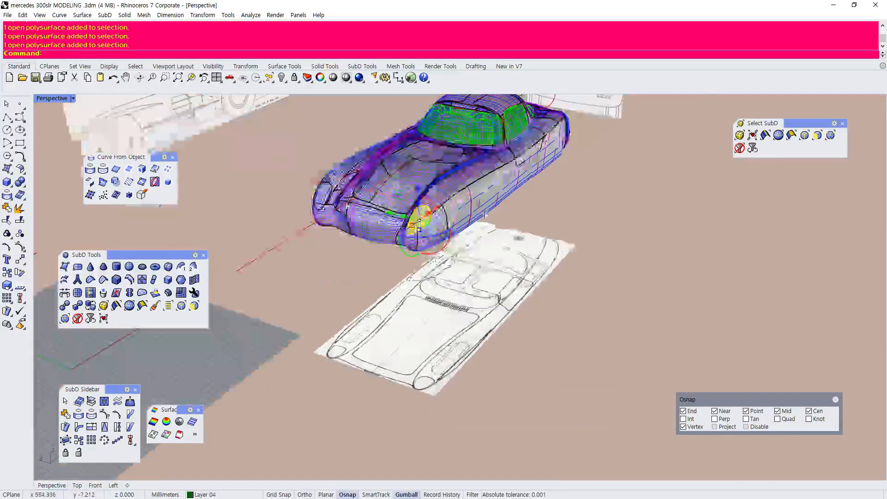
{"action": "scroll", "coordinate": [317, 203], "scroll_direction": "up", "scroll_amount": 5}
{"action": "left_click", "coordinate": [312, 205]}
{"action": "right_click_drag", "start_coordinate": [313, 205], "coordinate": [325, 122]}
{"action": "left_click", "coordinate": [379, 296]}
{"action": "right_click_drag", "start_coordinate": [380, 296], "coordinate": [404, 315]}
{"action": "scroll", "coordinate": [377, 218], "scroll_direction": "down", "scroll_amount": 5}
{"action": "scroll", "coordinate": [384, 218], "scroll_direction": "up", "scroll_amount": 6}
{"action": "right_click_drag", "start_coordinate": [462, 247], "coordinate": [439, 244]}
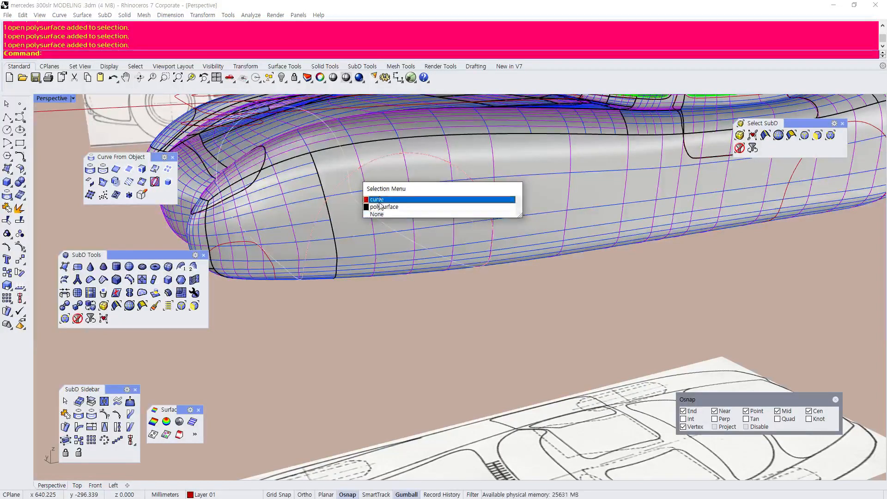
Split the body with the front and rear wheel arch curves as cutting objects
{"action": "left_click", "coordinate": [379, 199]}
{"action": "left_click", "coordinate": [22, 15]}
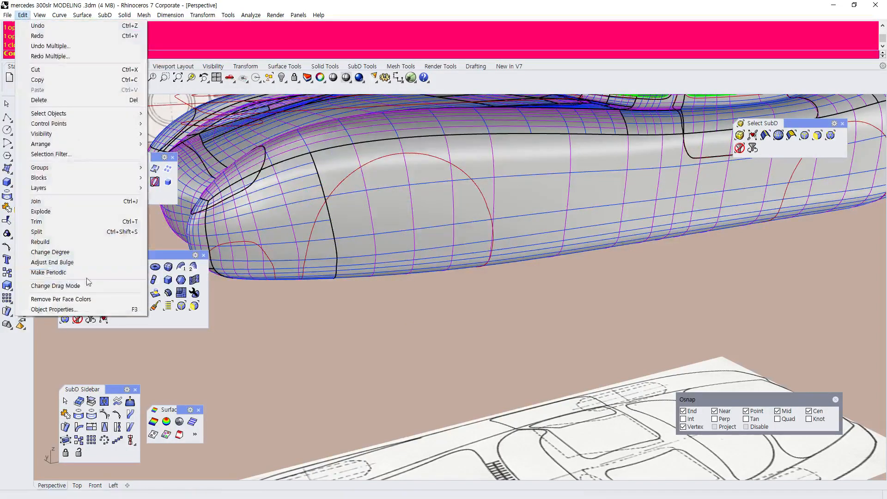
{"action": "left_click", "coordinate": [48, 236]}
{"action": "left_click", "coordinate": [372, 175]}
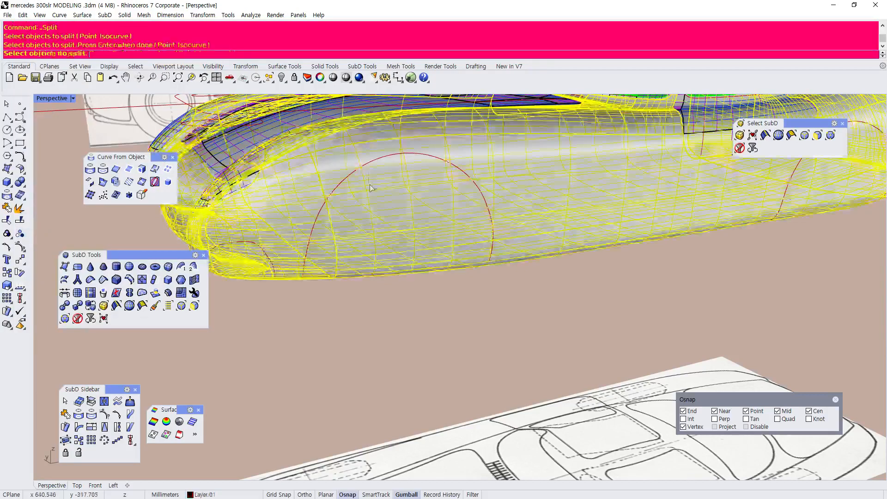
{"action": "key", "text": "Return"}
{"action": "left_click", "coordinate": [372, 166]}
{"action": "scroll", "coordinate": [416, 185], "scroll_direction": "down", "scroll_amount": 5}
{"action": "scroll", "coordinate": [544, 200], "scroll_direction": "up", "scroll_amount": 6}
{"action": "left_click", "coordinate": [449, 234]}
{"action": "key", "text": "Return"}
{"action": "scroll", "coordinate": [509, 243], "scroll_direction": "down", "scroll_amount": 4}
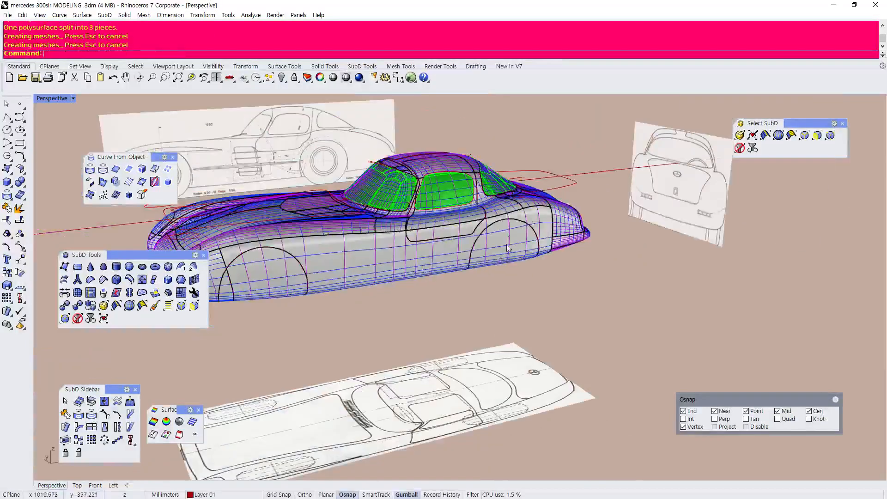
Delete the cut-out surface pieces inside the front and rear wheel arches
{"action": "right_click_drag", "start_coordinate": [478, 265], "coordinate": [468, 229]}
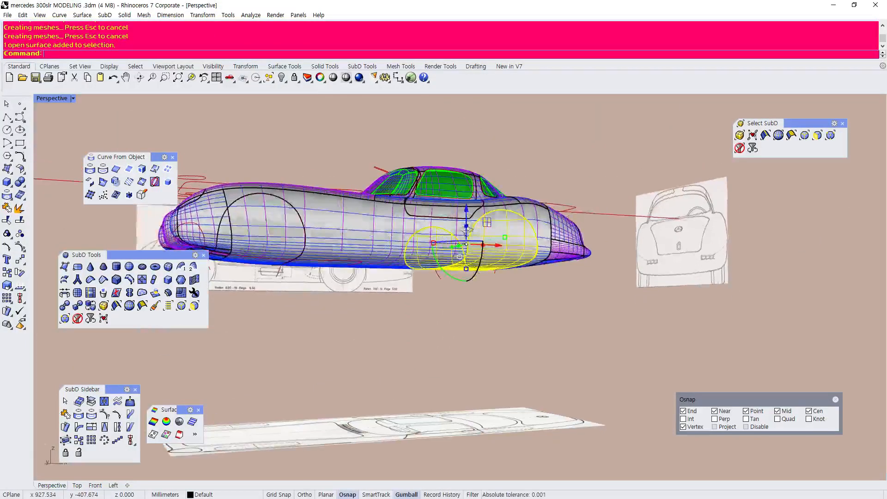
{"action": "right_click_drag", "start_coordinate": [503, 256], "coordinate": [578, 232]}
{"action": "left_click", "coordinate": [293, 235]}
{"action": "key", "text": "Delete"}
{"action": "scroll", "coordinate": [518, 234], "scroll_direction": "up", "scroll_amount": 3}
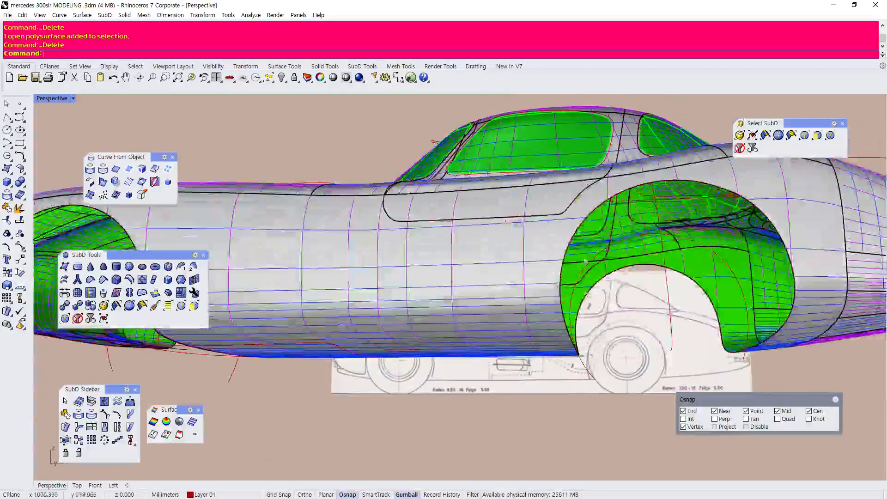
Examine the open front and rear wheel arches from the side and from below
{"action": "scroll", "coordinate": [578, 334], "scroll_direction": "down", "scroll_amount": 4}
{"action": "right_click_drag", "start_coordinate": [579, 333], "coordinate": [642, 325]}
{"action": "scroll", "coordinate": [642, 325], "scroll_direction": "up", "scroll_amount": 2}
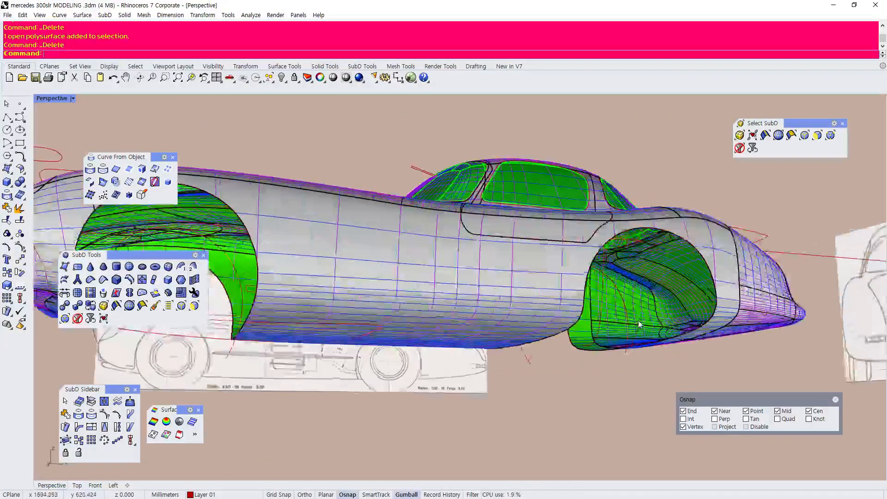
{"action": "scroll", "coordinate": [641, 325], "scroll_direction": "down", "scroll_amount": 2}
{"action": "mouse_move", "coordinate": [447, 293]}
{"action": "right_mouse_down"}
{"action": "mouse_move", "coordinate": [483, 335]}
{"action": "mouse_move", "coordinate": [455, 291]}
{"action": "right_mouse_up"}
{"action": "scroll", "coordinate": [382, 303], "scroll_direction": "up", "scroll_amount": 2}
{"action": "right_click_drag", "start_coordinate": [382, 303], "coordinate": [416, 328]}
{"action": "scroll", "coordinate": [429, 327], "scroll_direction": "down", "scroll_amount": 2}
{"action": "scroll", "coordinate": [415, 356], "scroll_direction": "up", "scroll_amount": 3}
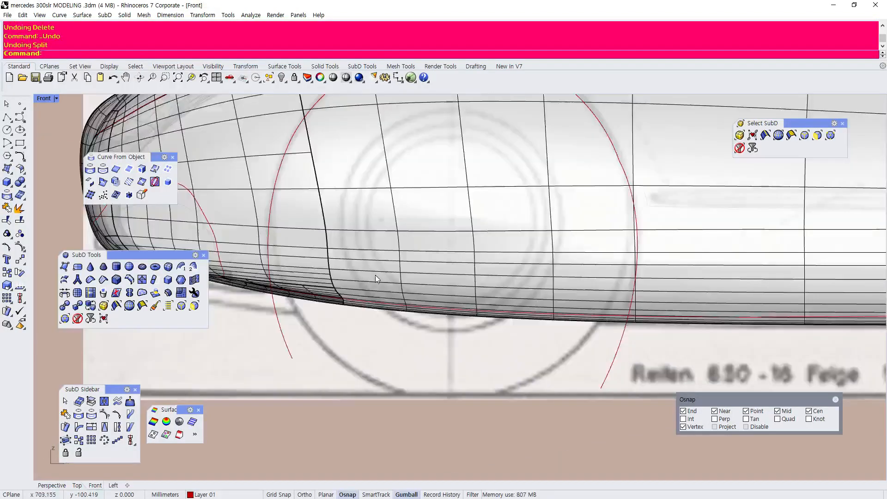
Offset the front wheel arch curve slightly inward in the Front view and select both curves
{"action": "scroll", "coordinate": [375, 276], "scroll_direction": "up", "scroll_amount": 2}
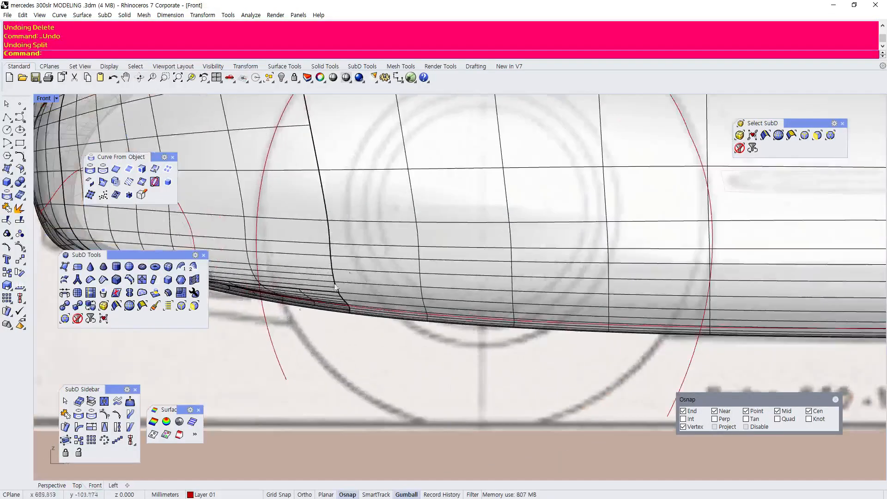
{"action": "left_click", "coordinate": [279, 359]}
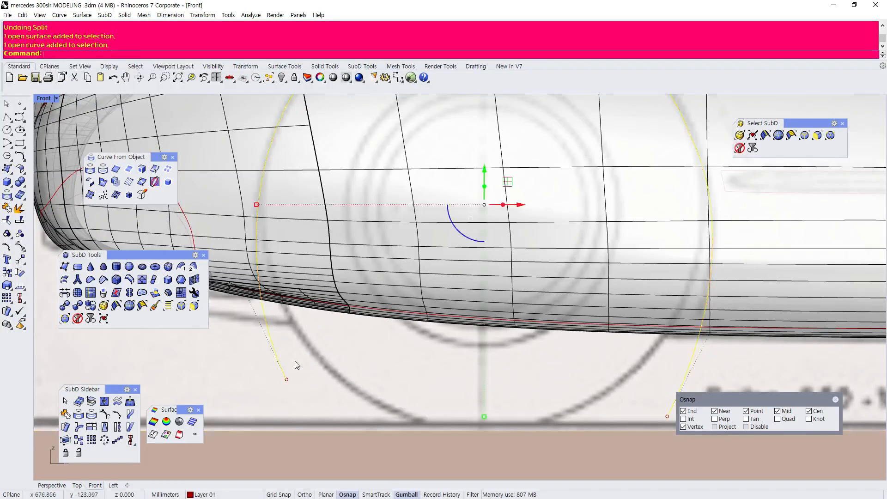
{"action": "left_click", "coordinate": [57, 17]}
{"action": "mouse_move", "coordinate": [97, 252]}
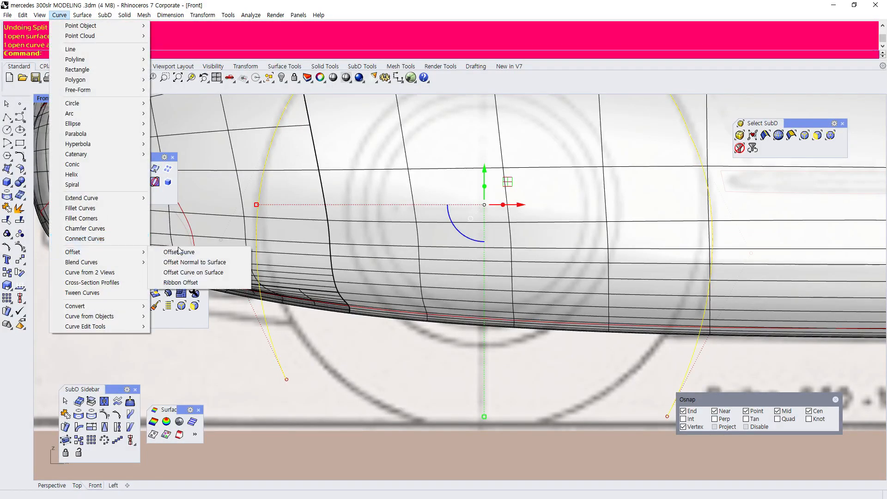
{"action": "left_click", "coordinate": [179, 252]}
{"action": "left_click", "coordinate": [295, 358]}
{"action": "left_click", "coordinate": [311, 393]}
{"action": "left_click", "coordinate": [291, 376]}
{"action": "left_click", "coordinate": [285, 377], "text": "shift"}
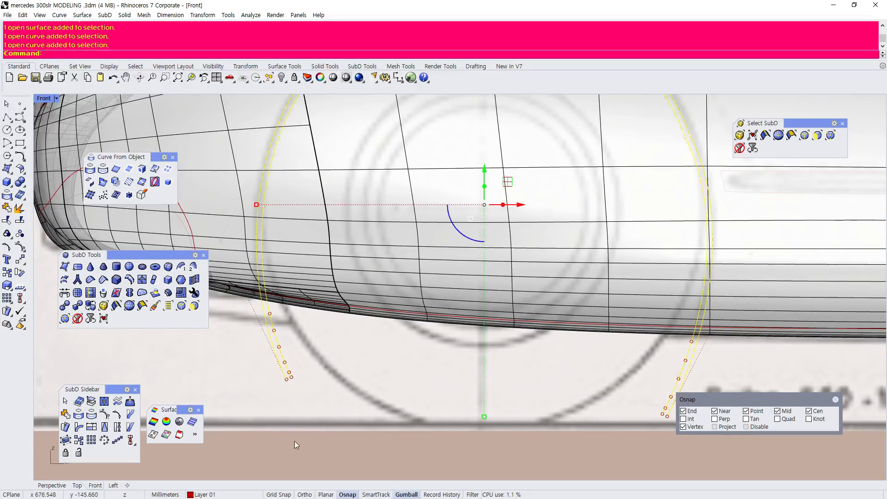
Compare the front wheel arch curve and its inner offset with the blueprint, then clear the selection
{"action": "left_click", "coordinate": [294, 427]}
{"action": "scroll", "coordinate": [281, 387], "scroll_direction": "up", "scroll_amount": 8}
{"action": "left_click", "coordinate": [293, 362]}
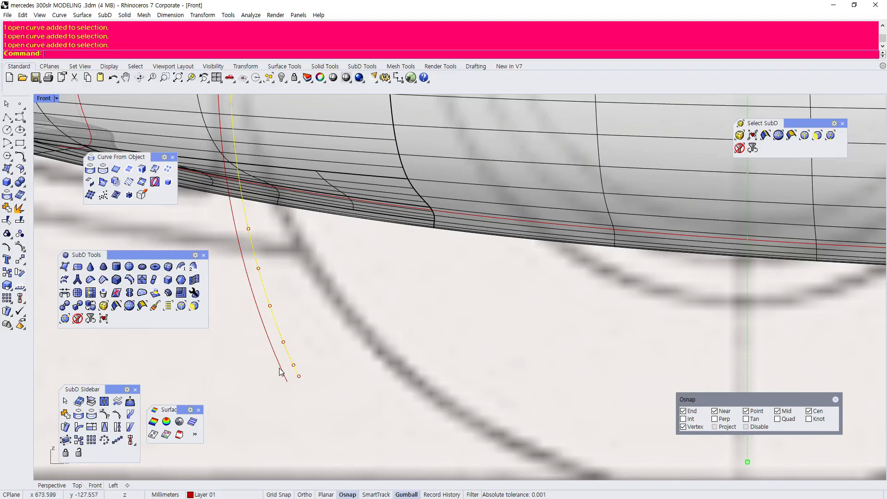
{"action": "left_click", "coordinate": [280, 369], "text": "shift"}
{"action": "scroll", "coordinate": [281, 365], "scroll_direction": "down", "scroll_amount": 10}
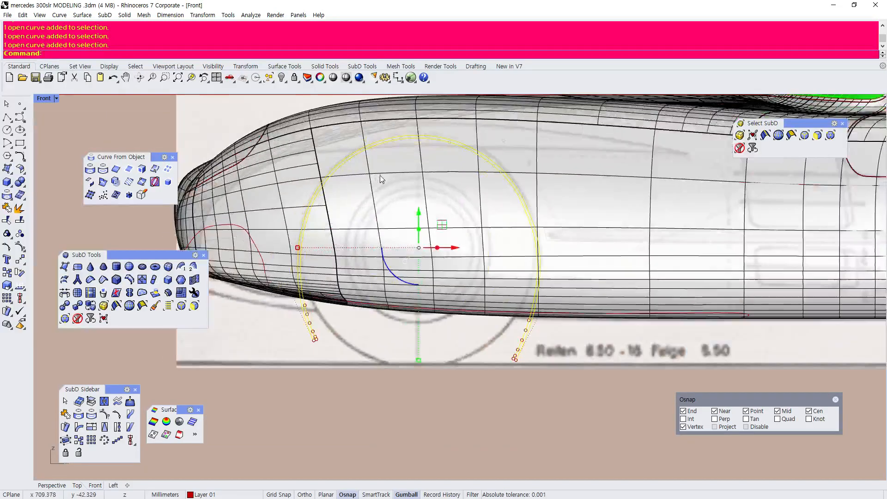
{"action": "scroll", "coordinate": [323, 198], "scroll_direction": "down", "scroll_amount": 5}
{"action": "scroll", "coordinate": [283, 289], "scroll_direction": "up", "scroll_amount": 4}
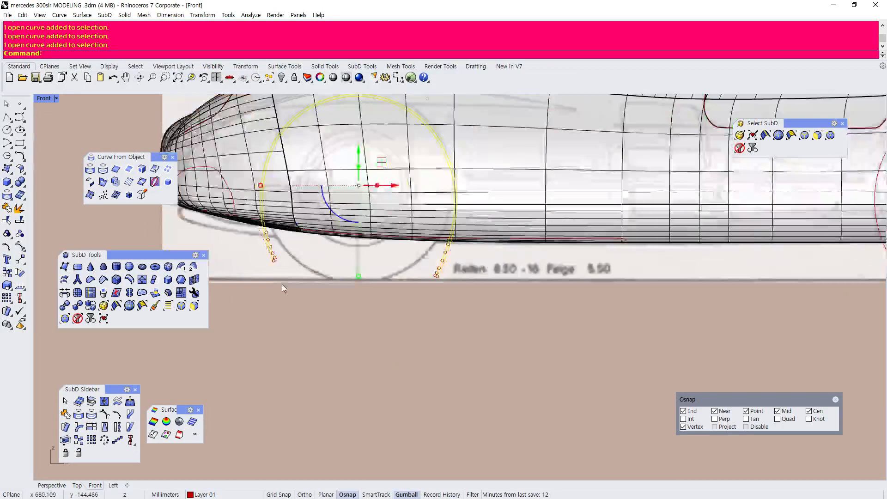
{"action": "scroll", "coordinate": [284, 288], "scroll_direction": "up", "scroll_amount": 1}
{"action": "double_click", "coordinate": [44, 98]}
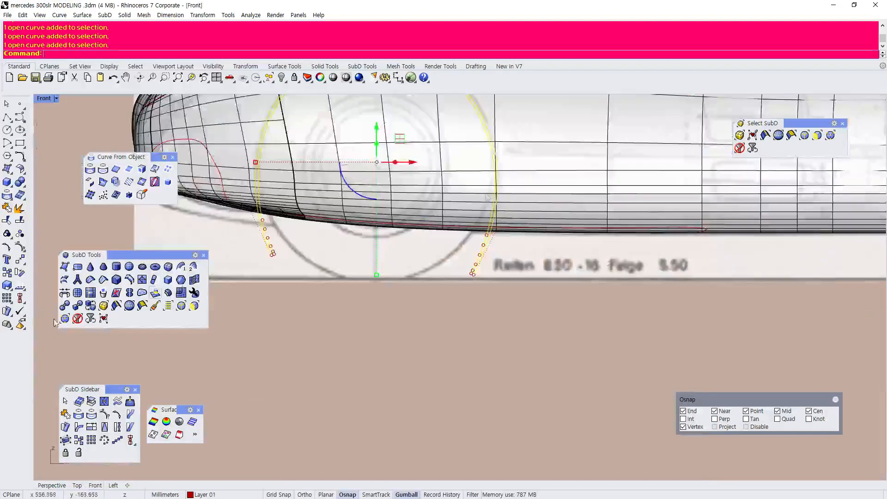
{"action": "double_click", "coordinate": [47, 318]}
{"action": "scroll", "coordinate": [419, 230], "scroll_direction": "down", "scroll_amount": 2}
{"action": "key", "text": "Escape"}
Draw a line connecting the lower front endpoints of the front wheel arch curve and its offset
{"action": "scroll", "coordinate": [351, 240], "scroll_direction": "up", "scroll_amount": 5}
{"action": "left_click", "coordinate": [7, 117]}
{"action": "scroll", "coordinate": [320, 215], "scroll_direction": "up", "scroll_amount": 3}
{"action": "left_click", "coordinate": [336, 272]}
{"action": "left_click", "coordinate": [320, 281]}
{"action": "right_click", "coordinate": [319, 281]}
{"action": "scroll", "coordinate": [281, 283], "scroll_direction": "down", "scroll_amount": 9}
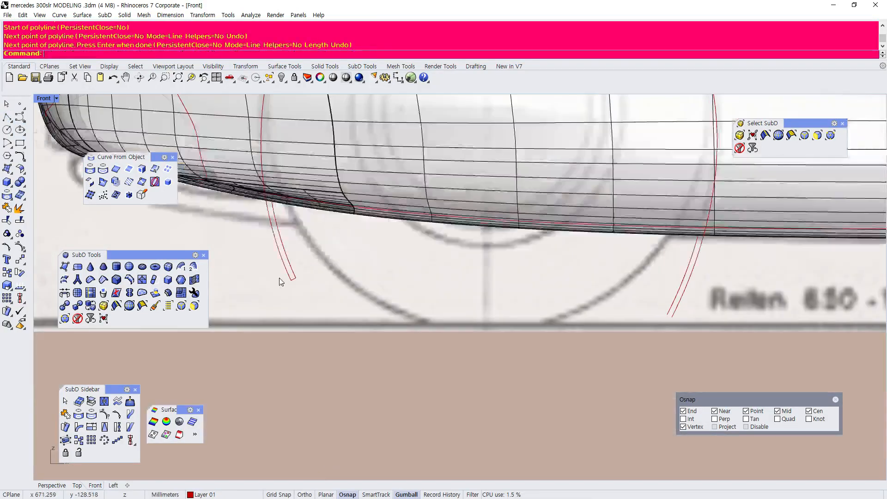
Draw a line connecting the lower rear endpoints of the two front wheel arch curves, undoing any accidental drag
{"action": "scroll", "coordinate": [702, 333], "scroll_direction": "up", "scroll_amount": 5}
{"action": "scroll", "coordinate": [537, 300], "scroll_direction": "up", "scroll_amount": 5}
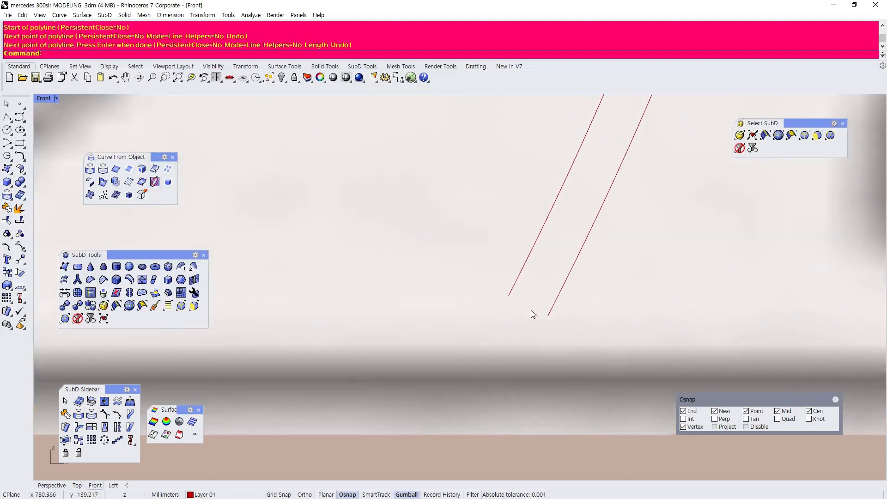
{"action": "key", "text": "Return"}
{"action": "left_click", "coordinate": [509, 295]}
{"action": "left_click", "coordinate": [547, 315]}
{"action": "key", "text": "Return"}
{"action": "left_click", "coordinate": [519, 301]}
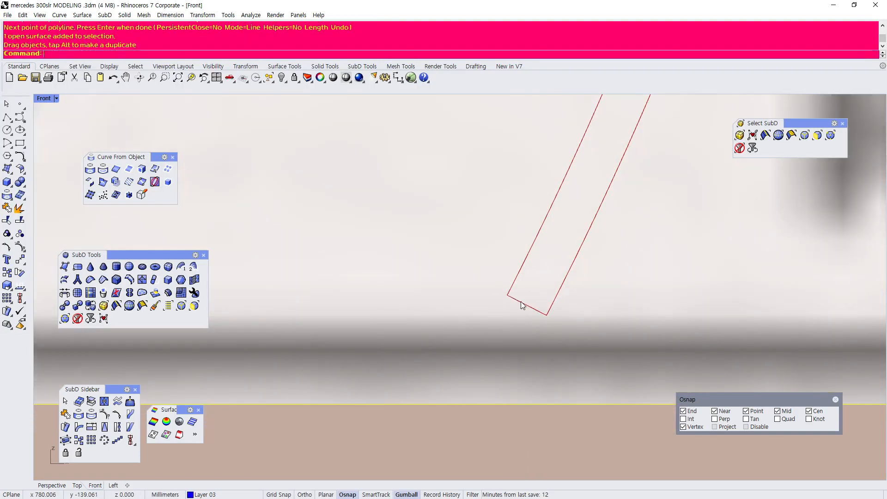
{"action": "key", "text": "ctrl+z"}
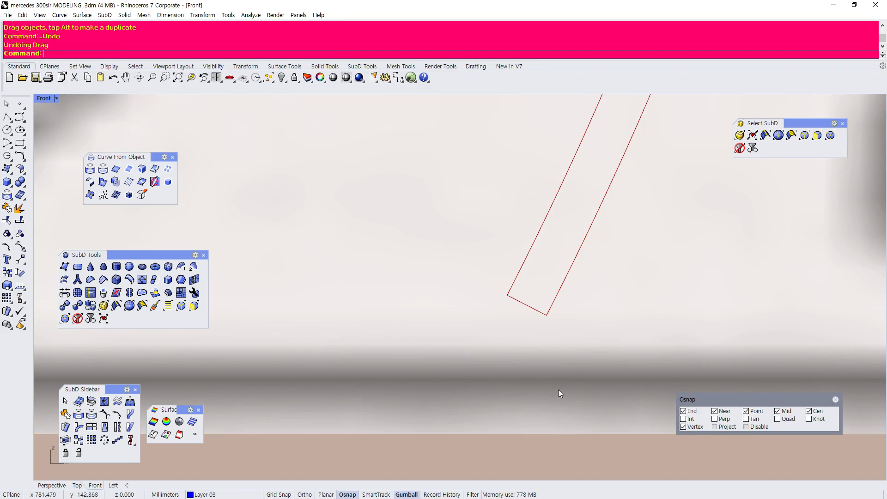
Join the front wheel arch curve, its inner offset and the two connecting end lines into one closed outline
{"action": "left_click", "coordinate": [534, 310]}
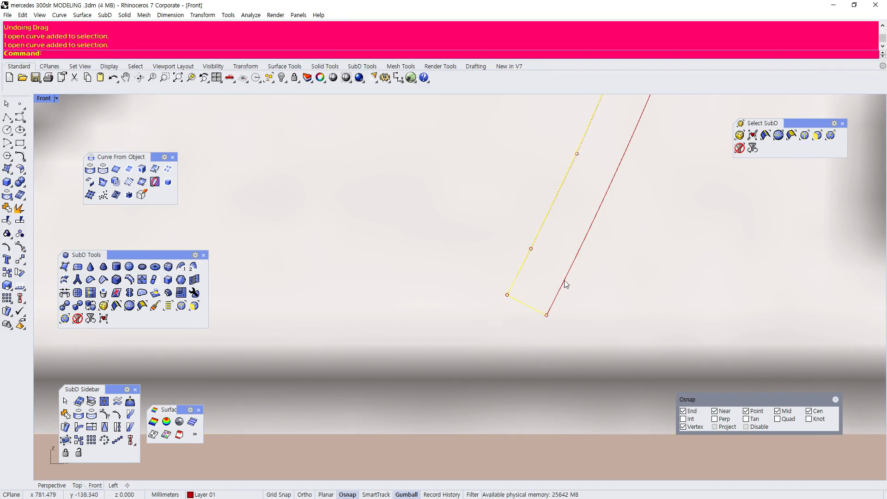
{"action": "left_click", "coordinate": [566, 284]}
{"action": "scroll", "coordinate": [601, 289], "scroll_direction": "down", "scroll_amount": 5}
{"action": "scroll", "coordinate": [374, 266], "scroll_direction": "up", "scroll_amount": 5}
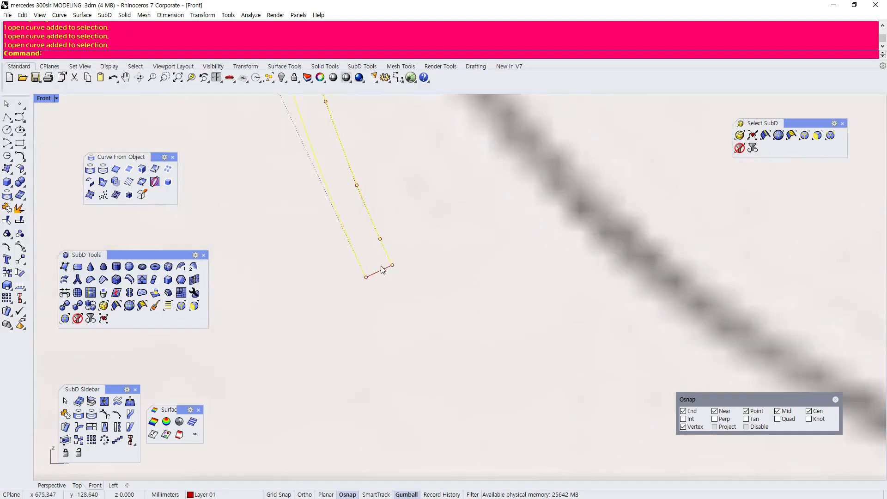
{"action": "scroll", "coordinate": [383, 269], "scroll_direction": "down", "scroll_amount": 3}
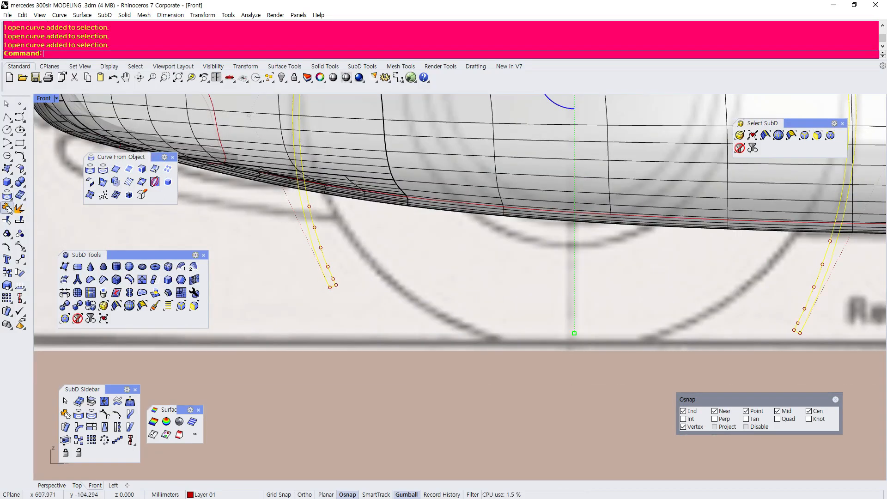
{"action": "scroll", "coordinate": [328, 327], "scroll_direction": "down", "scroll_amount": 3}
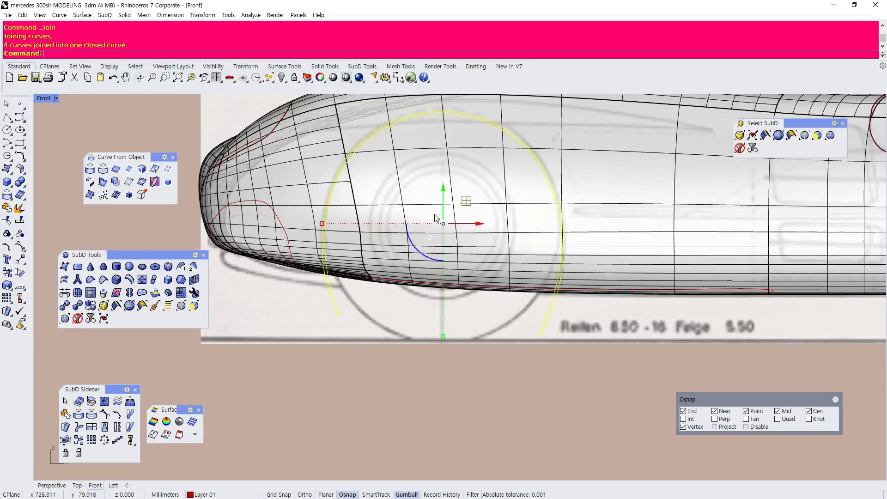
{"action": "scroll", "coordinate": [380, 140], "scroll_direction": "up", "scroll_amount": 1}
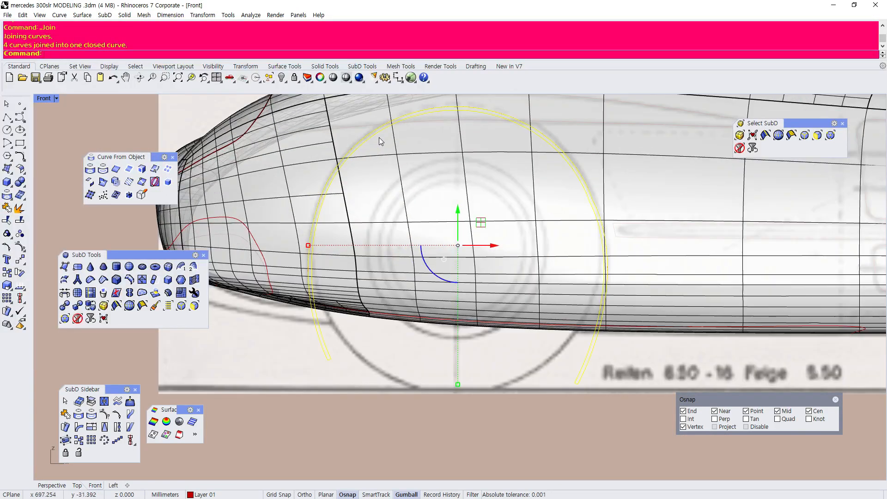
Extrude the closed front wheel arch outline as a solid sideways past the outside of the body
{"action": "left_click", "coordinate": [8, 185]}
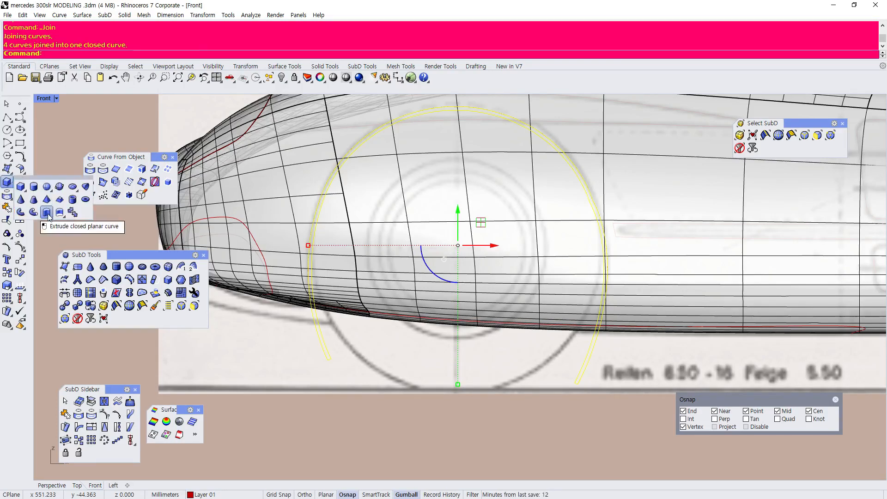
{"action": "left_click", "coordinate": [47, 213]}
{"action": "double_click", "coordinate": [44, 99]}
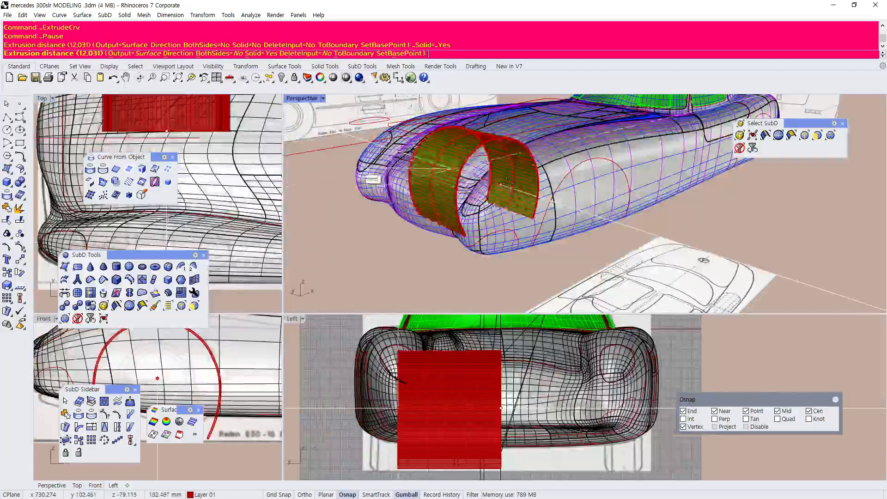
{"action": "left_click", "coordinate": [756, 269]}
{"action": "left_click", "coordinate": [743, 198]}
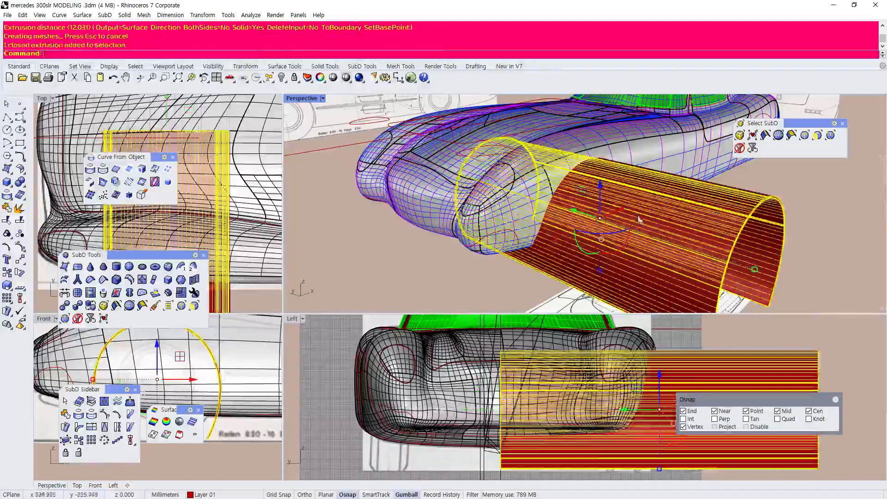
Move and scale the wheel arch extrusion across the body's width so it spans both front fenders
{"action": "left_click_drag", "start_coordinate": [576, 213], "coordinate": [467, 181]}
{"action": "scroll", "coordinate": [203, 182], "scroll_direction": "down", "scroll_amount": 5}
{"action": "left_click_drag", "start_coordinate": [206, 137], "coordinate": [242, 249]}
{"action": "right_click_drag", "start_coordinate": [659, 215], "coordinate": [606, 247]}
{"action": "left_click", "coordinate": [631, 188]}
{"action": "scroll", "coordinate": [568, 264], "scroll_direction": "up", "scroll_amount": 3}
{"action": "double_click", "coordinate": [307, 99]}
{"action": "key", "text": "Escape"}
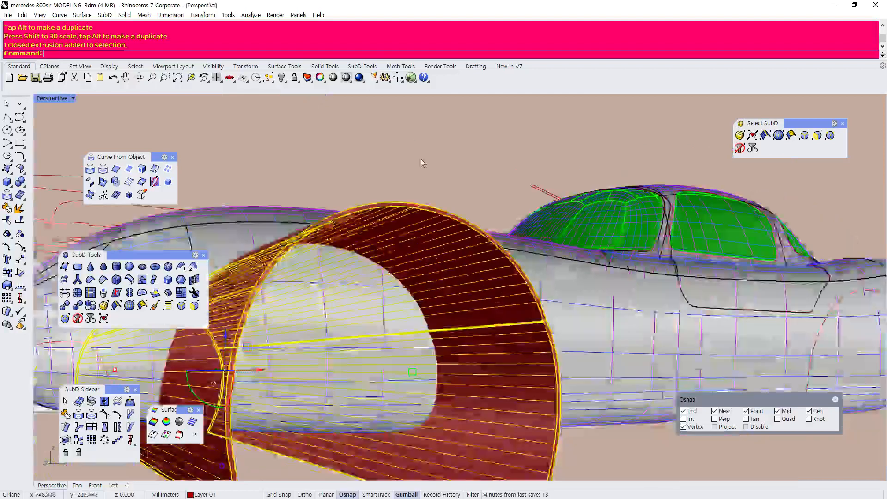
{"action": "right_click_drag", "start_coordinate": [372, 144], "coordinate": [427, 191]}
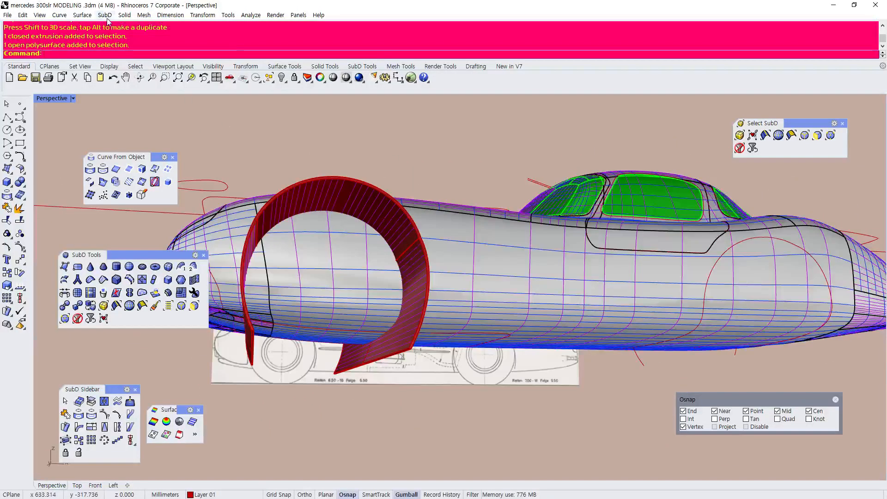
Subtract the wheel arch extrusion from the car body with Boolean Difference, keeping the input object
{"action": "left_click", "coordinate": [124, 15]}
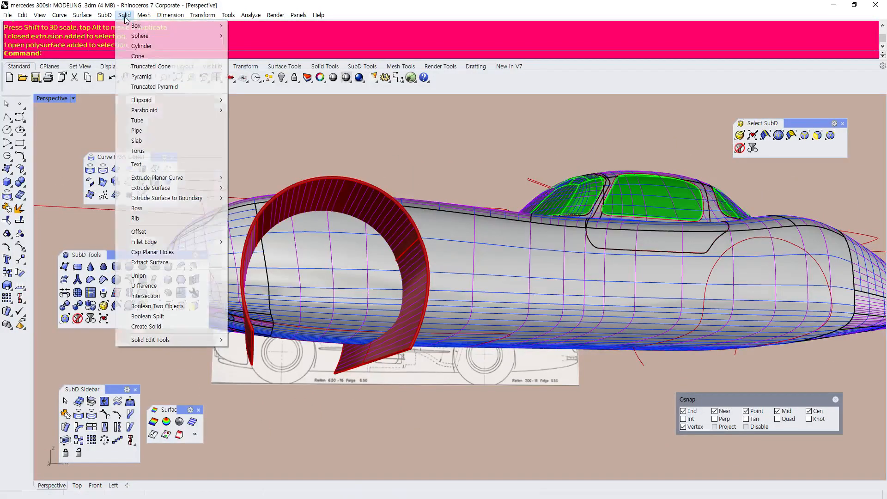
{"action": "left_click", "coordinate": [164, 287]}
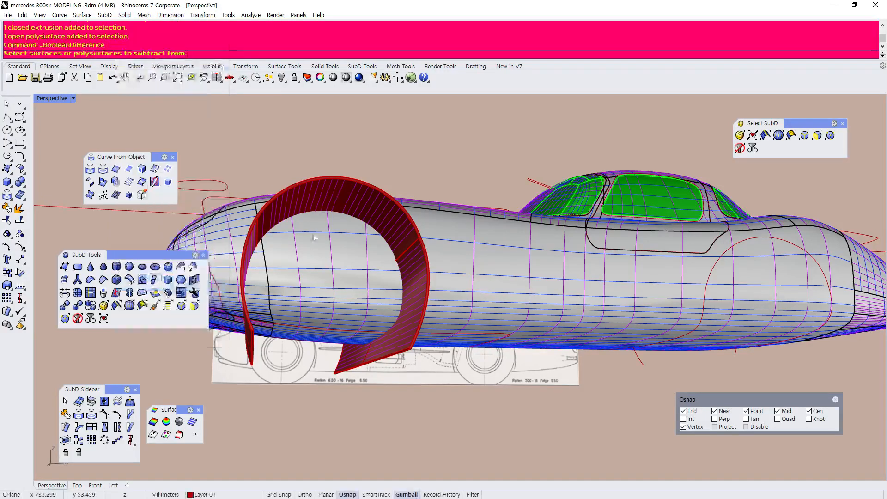
{"action": "left_click", "coordinate": [331, 266]}
{"action": "key", "text": "Return"}
{"action": "left_click", "coordinate": [331, 182]}
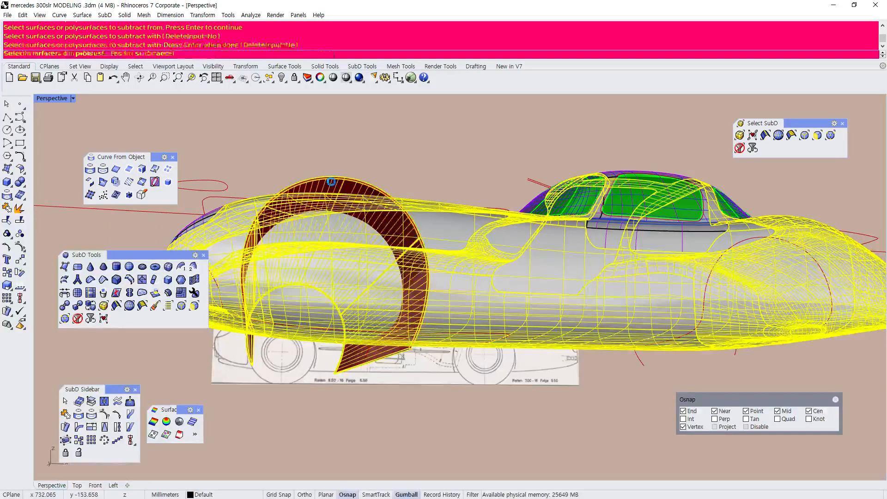
{"action": "key", "text": "Return"}
Delete the leftover arch extrusion and the separated body piece inside the front wheel arch, and inspect the opening
{"action": "left_click", "coordinate": [332, 181]}
{"action": "key", "text": "Delete"}
{"action": "left_click", "coordinate": [340, 244]}
{"action": "key", "text": "Delete"}
{"action": "right_click_drag", "start_coordinate": [354, 280], "coordinate": [445, 273]}
{"action": "scroll", "coordinate": [407, 258], "scroll_direction": "up", "scroll_amount": 4}
{"action": "scroll", "coordinate": [407, 259], "scroll_direction": "down", "scroll_amount": 5}
{"action": "scroll", "coordinate": [405, 259], "scroll_direction": "up", "scroll_amount": 4}
{"action": "scroll", "coordinate": [435, 306], "scroll_direction": "down", "scroll_amount": 3}
{"action": "scroll", "coordinate": [474, 306], "scroll_direction": "up", "scroll_amount": 3}
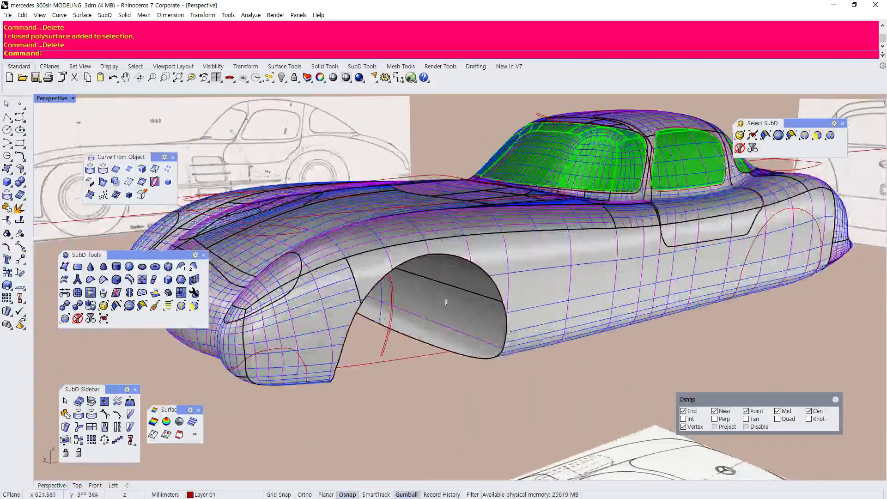
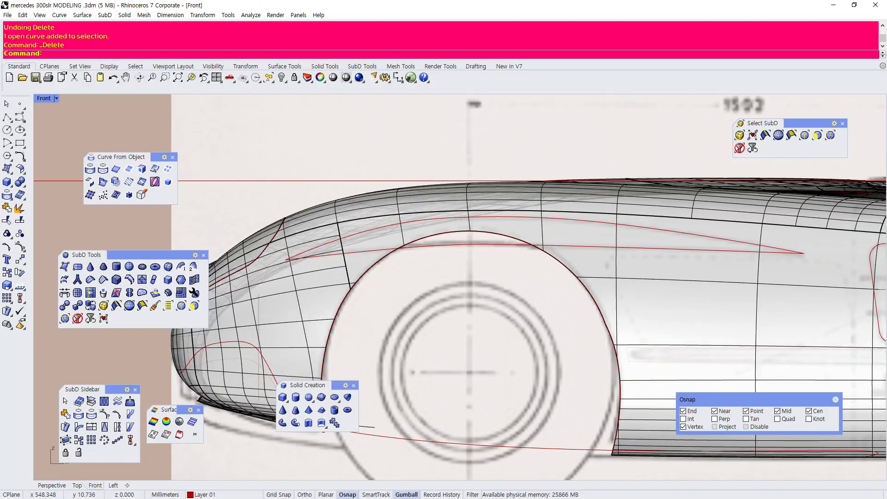
Examine the front fender trim in the browser's reference photo, then return to Rhinoceros and compare it with the Front view
{"action": "left_click_drag", "start_coordinate": [0, 49], "coordinate": [373, 12]}
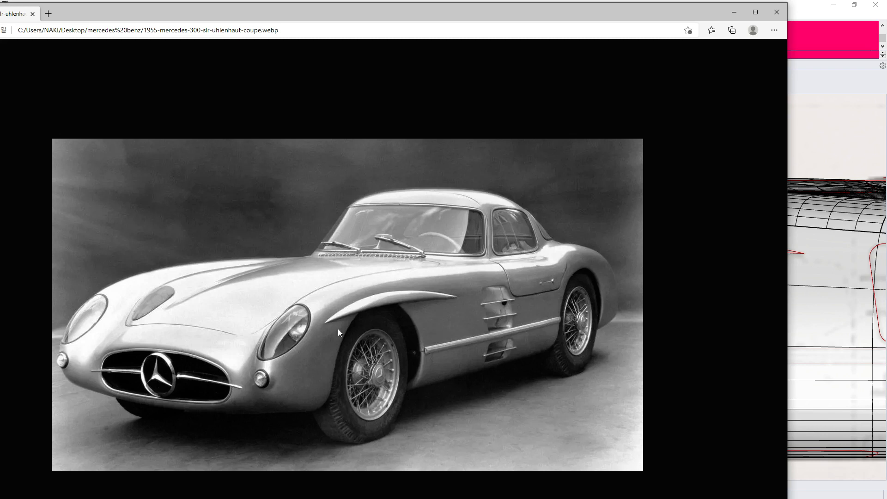
{"action": "left_click_drag", "start_coordinate": [663, 16], "coordinate": [0, 93]}
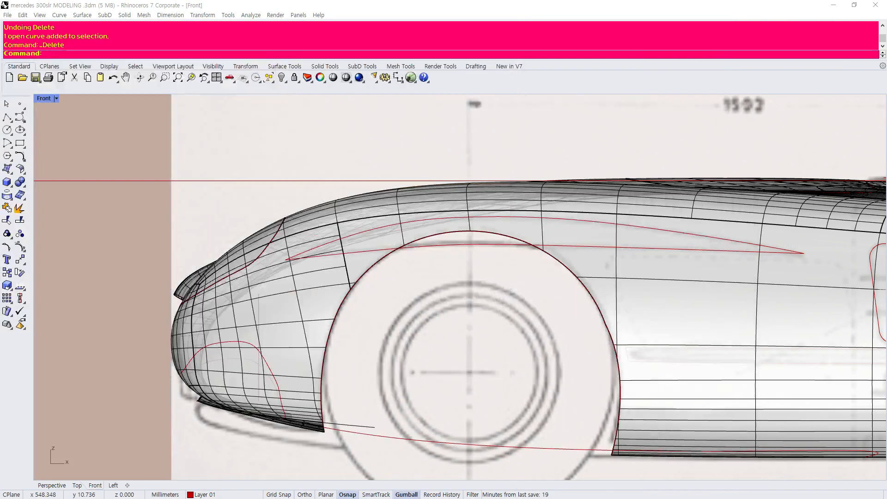
{"action": "left_click", "coordinate": [213, 173]}
{"action": "scroll", "coordinate": [350, 223], "scroll_direction": "down", "scroll_amount": 6}
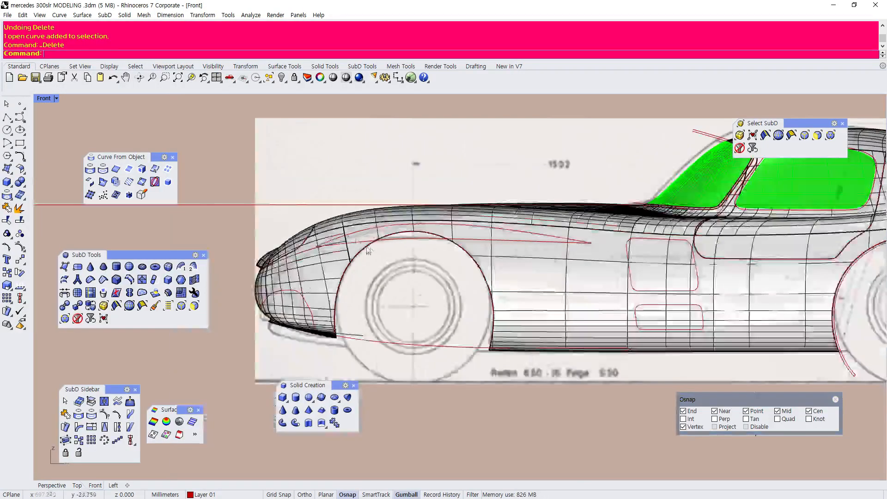
{"action": "scroll", "coordinate": [364, 233], "scroll_direction": "up", "scroll_amount": 4}
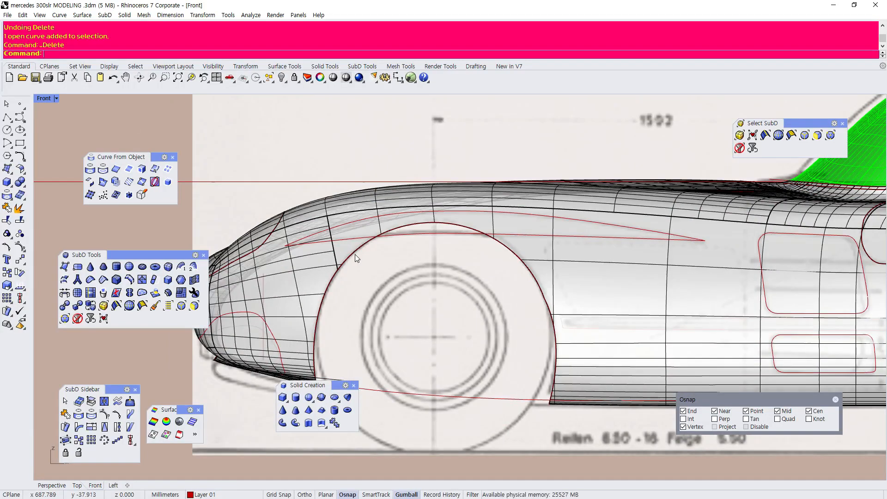
Switch to the Perspective view and select the upper trim curve above the near front wheel arch
{"action": "left_click", "coordinate": [409, 218]}
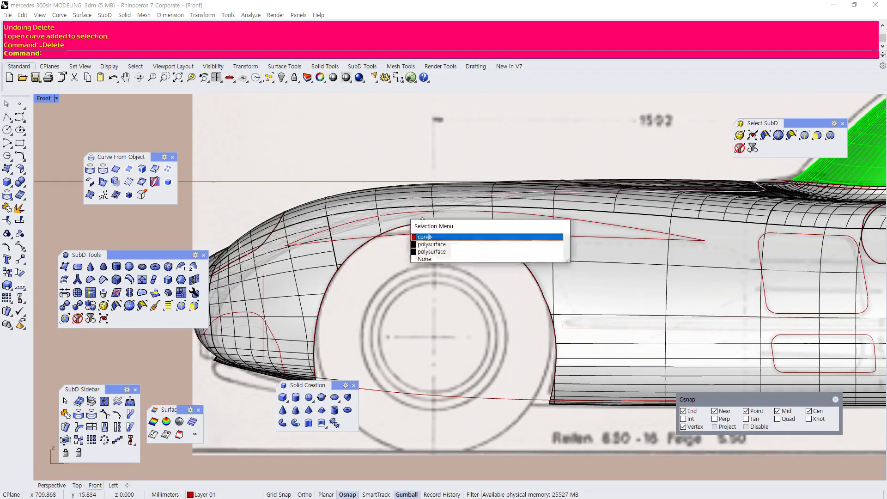
{"action": "left_click", "coordinate": [42, 98]}
{"action": "double_click", "coordinate": [46, 99]}
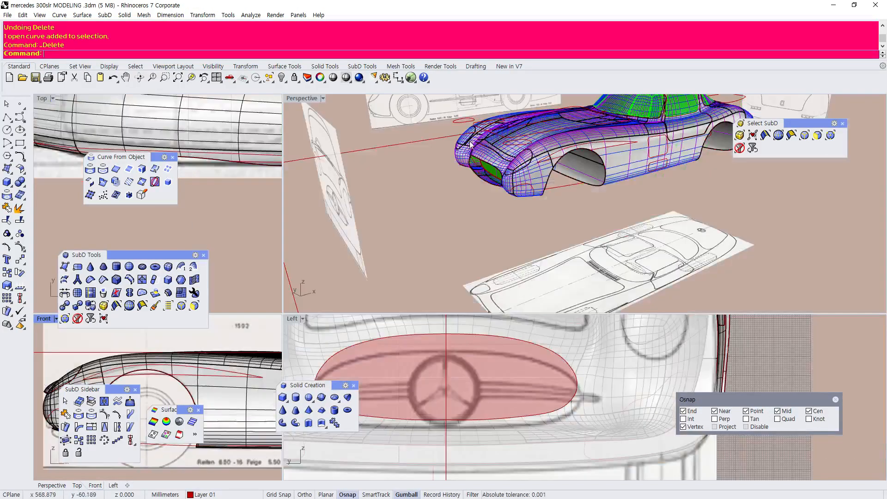
{"action": "double_click", "coordinate": [307, 98]}
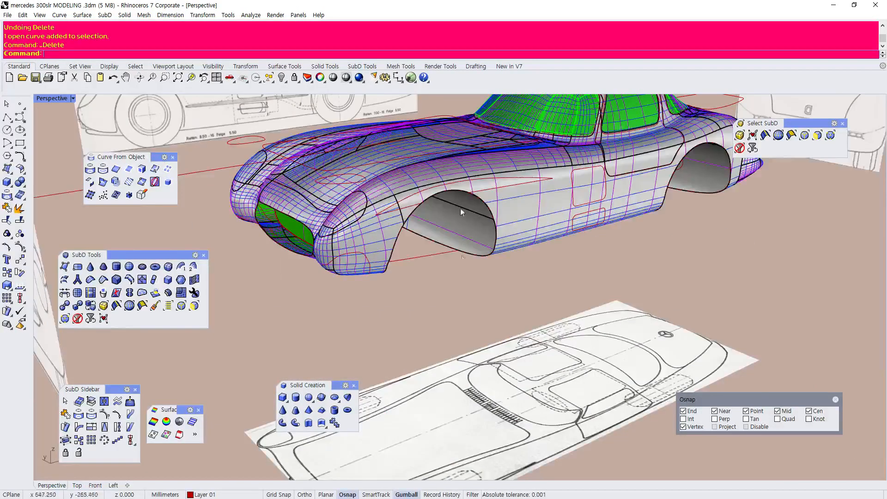
{"action": "scroll", "coordinate": [494, 177], "scroll_direction": "up", "scroll_amount": 4}
{"action": "left_click", "coordinate": [493, 177]}
{"action": "left_click", "coordinate": [513, 208]}
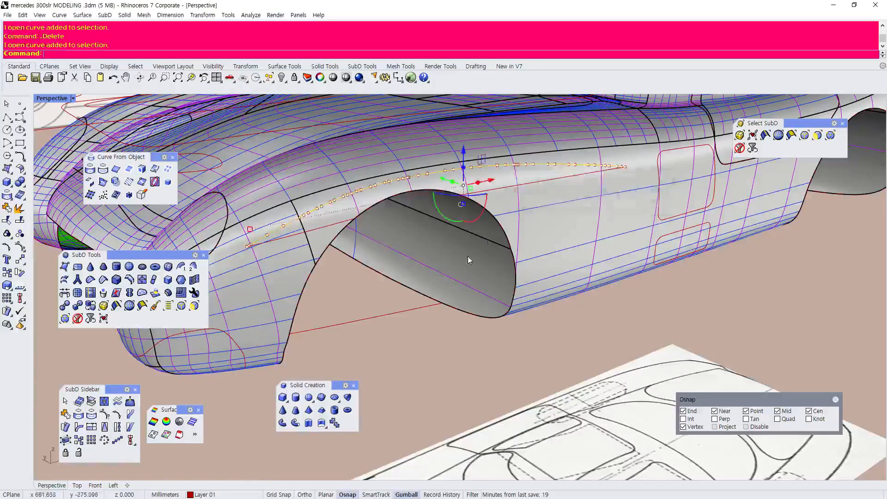
Select the matching trim curve on the opposite front fender as well
{"action": "scroll", "coordinate": [490, 271], "scroll_direction": "down", "scroll_amount": 5}
{"action": "right_click_drag", "start_coordinate": [491, 271], "coordinate": [617, 253]}
{"action": "scroll", "coordinate": [339, 258], "scroll_direction": "up", "scroll_amount": 6}
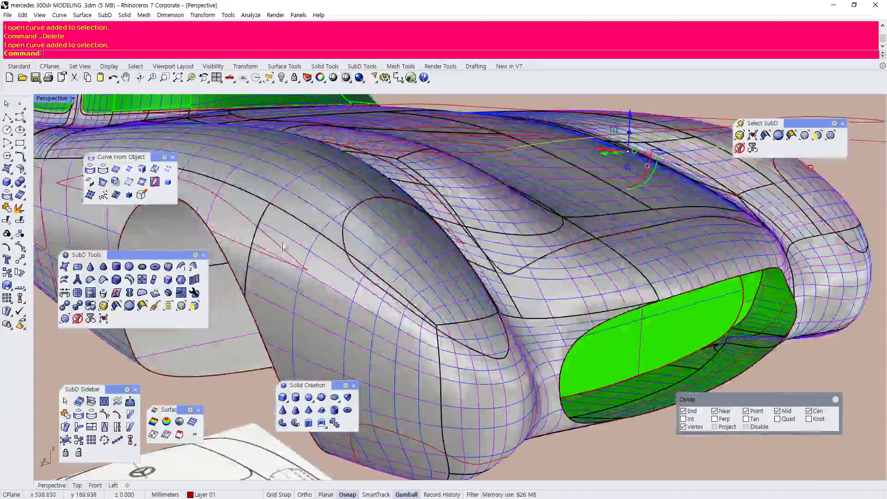
{"action": "left_click", "coordinate": [247, 214]}
{"action": "left_click", "coordinate": [240, 239]}
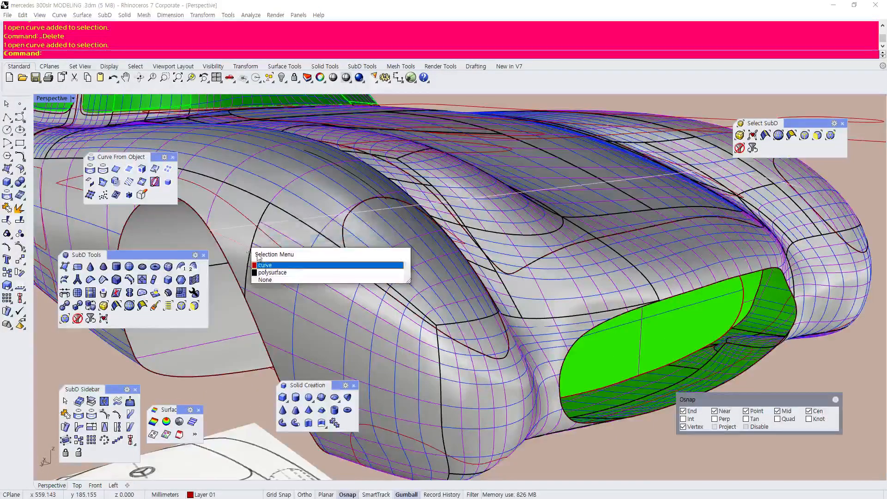
{"action": "left_click", "coordinate": [272, 268]}
Select the lower trim curves crossing the inside of the front wheel arch to check them, then clear the selection
{"action": "scroll", "coordinate": [464, 277], "scroll_direction": "down", "scroll_amount": 8}
{"action": "right_click_drag", "start_coordinate": [545, 273], "coordinate": [433, 160]}
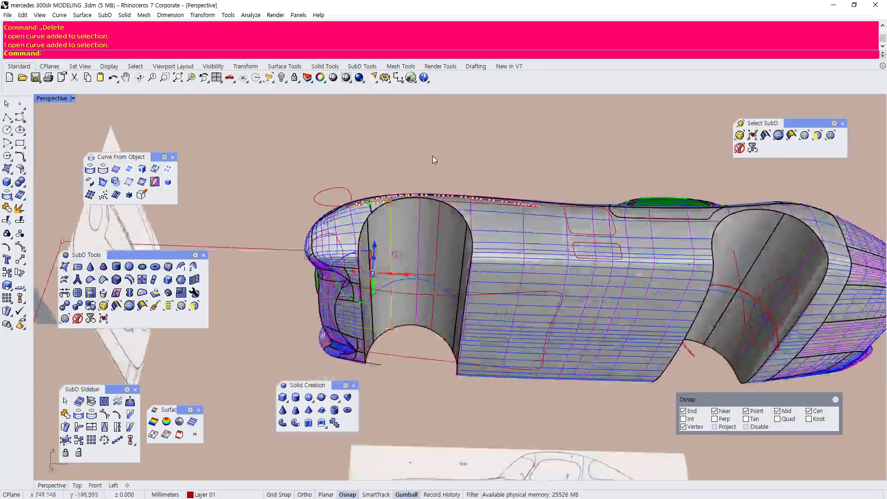
{"action": "scroll", "coordinate": [448, 228], "scroll_direction": "up", "scroll_amount": 7}
{"action": "left_click", "coordinate": [433, 202]}
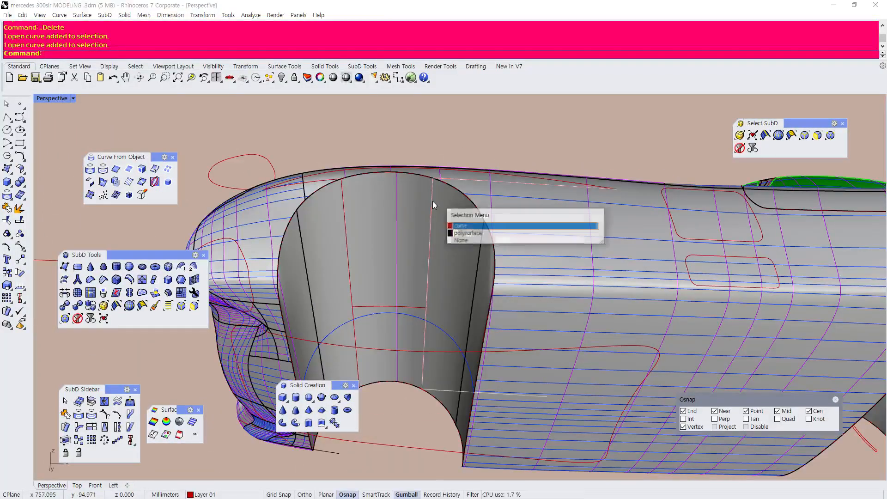
{"action": "left_click", "coordinate": [464, 228]}
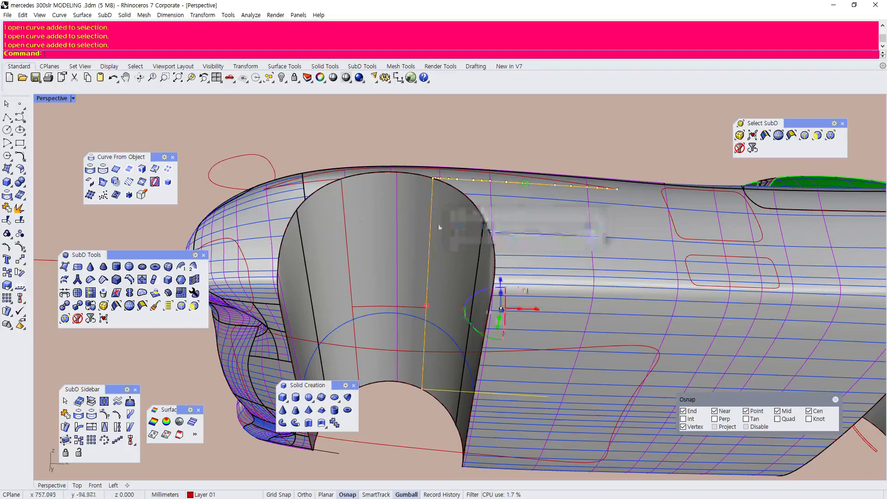
{"action": "left_click", "coordinate": [345, 213]}
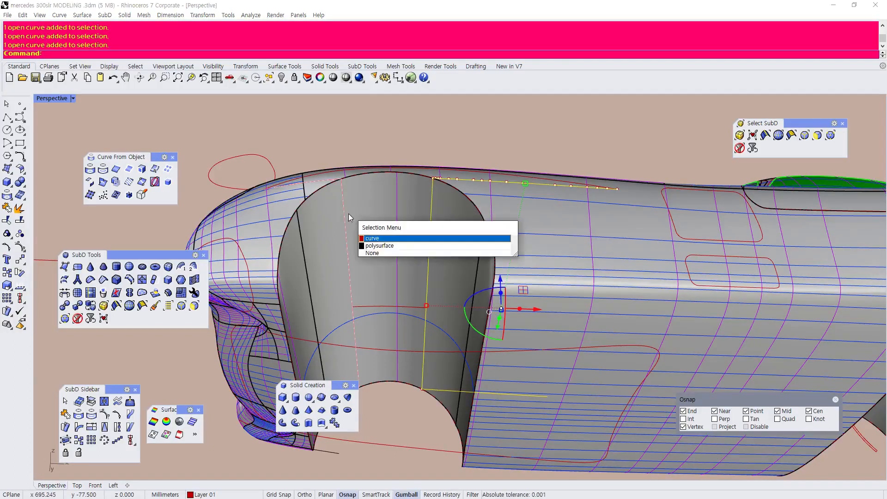
{"action": "left_click", "coordinate": [374, 239]}
{"action": "right_click_drag", "start_coordinate": [370, 194], "coordinate": [504, 213]}
{"action": "mouse_move", "coordinate": [383, 165]}
{"action": "right_mouse_down"}
{"action": "mouse_move", "coordinate": [388, 271]}
{"action": "mouse_move", "coordinate": [369, 202]}
{"action": "right_mouse_up"}
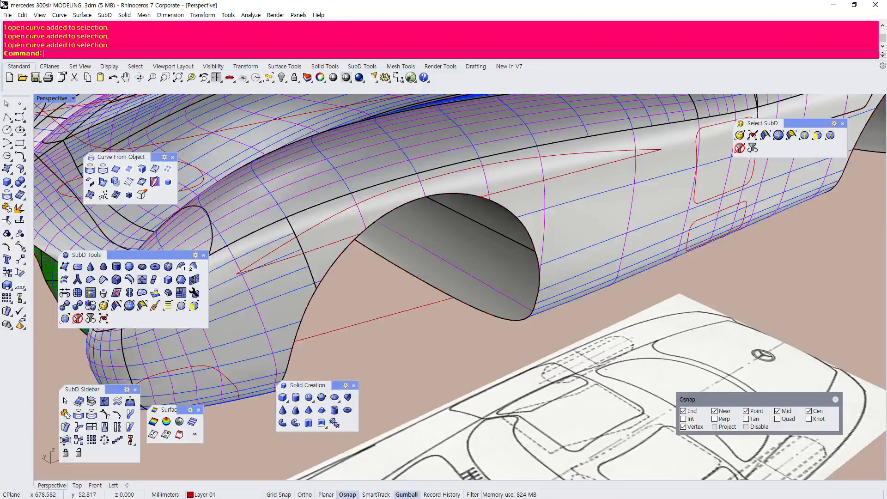
Try to split the car body with a trim curve above the front wheel arch
{"action": "left_click", "coordinate": [22, 16]}
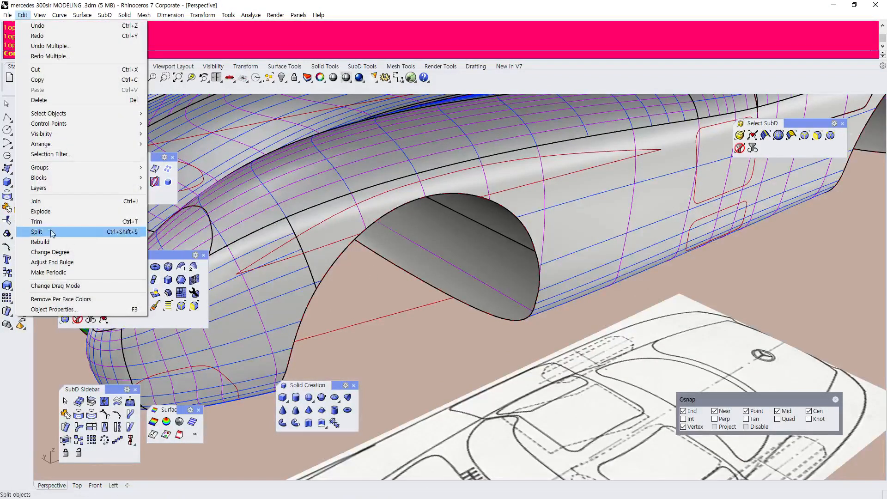
{"action": "left_click", "coordinate": [42, 229]}
{"action": "left_click", "coordinate": [300, 270]}
{"action": "right_click", "coordinate": [300, 269]}
{"action": "left_click", "coordinate": [326, 245]}
{"action": "right_click", "coordinate": [327, 249]}
Split the car body with the fender trim curves above the front wheel arch and remove the enclosed pieces
{"action": "right_click", "coordinate": [326, 248]}
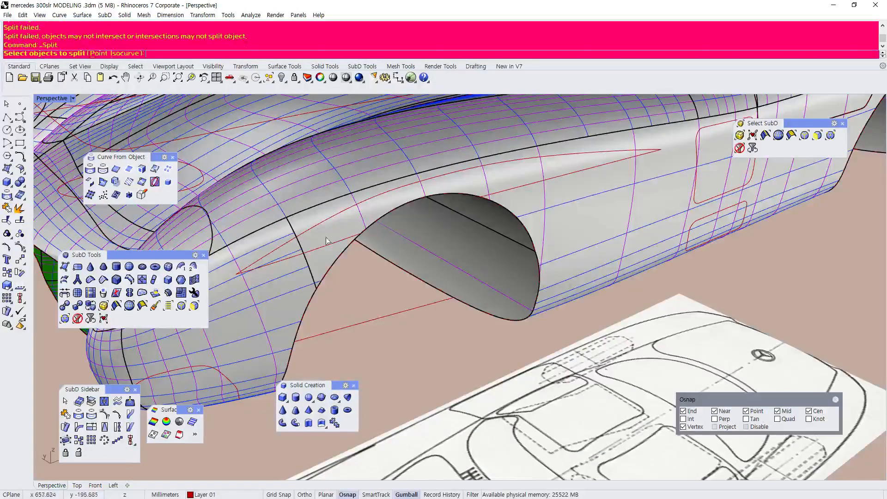
{"action": "right_click", "coordinate": [354, 284]}
{"action": "left_click", "coordinate": [320, 262]}
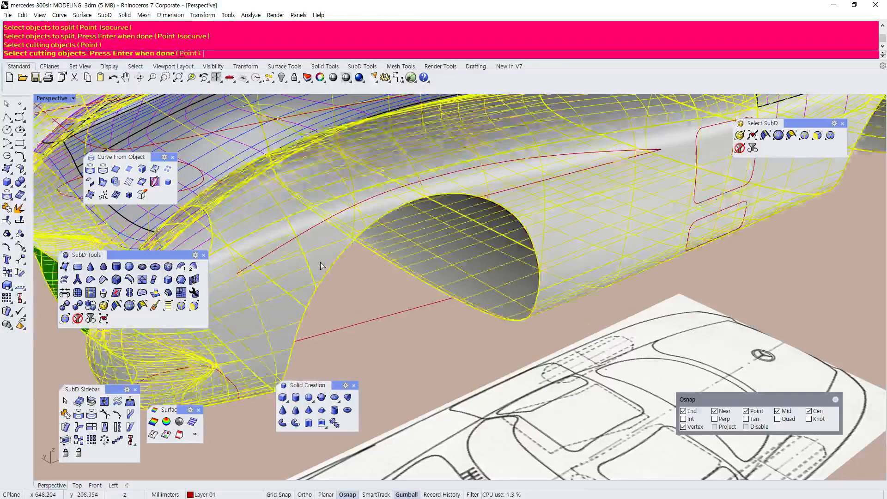
{"action": "left_click", "coordinate": [318, 233]}
{"action": "right_click", "coordinate": [508, 187]}
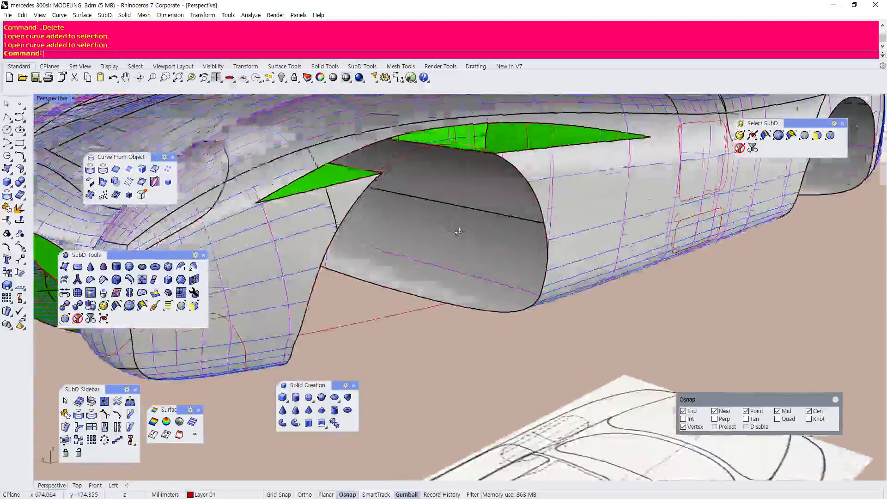
{"action": "scroll", "coordinate": [459, 178], "scroll_direction": "down", "scroll_amount": 5}
{"action": "scroll", "coordinate": [459, 178], "scroll_direction": "up", "scroll_amount": 5}
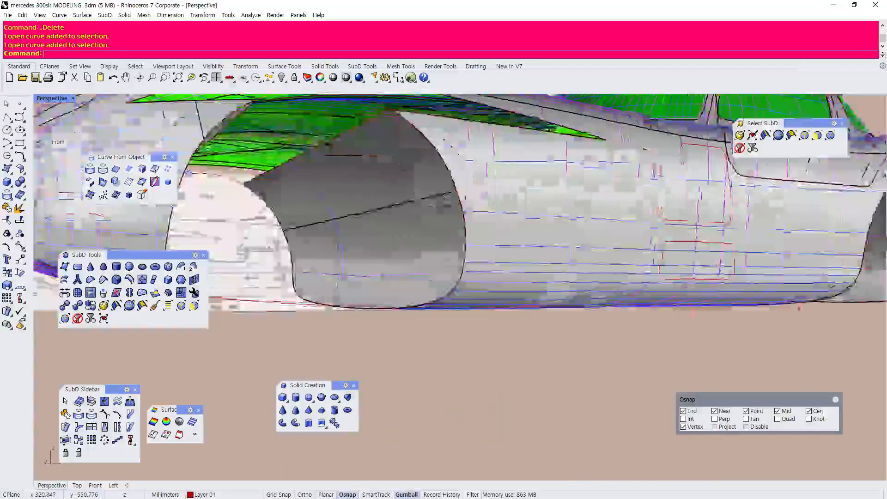
Start an interpolated curve at the front tip of the fender trim opening and follow its lower edge to the front wheel arch
{"action": "scroll", "coordinate": [300, 185], "scroll_direction": "up", "scroll_amount": 7}
{"action": "right_click_drag", "start_coordinate": [299, 185], "coordinate": [335, 194]}
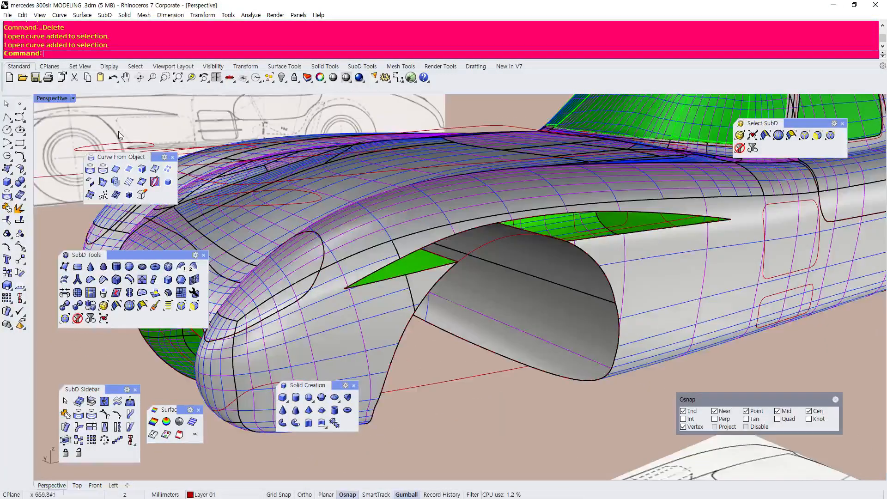
{"action": "left_click", "coordinate": [20, 118]}
{"action": "left_click_drag", "start_coordinate": [36, 118], "coordinate": [60, 128]}
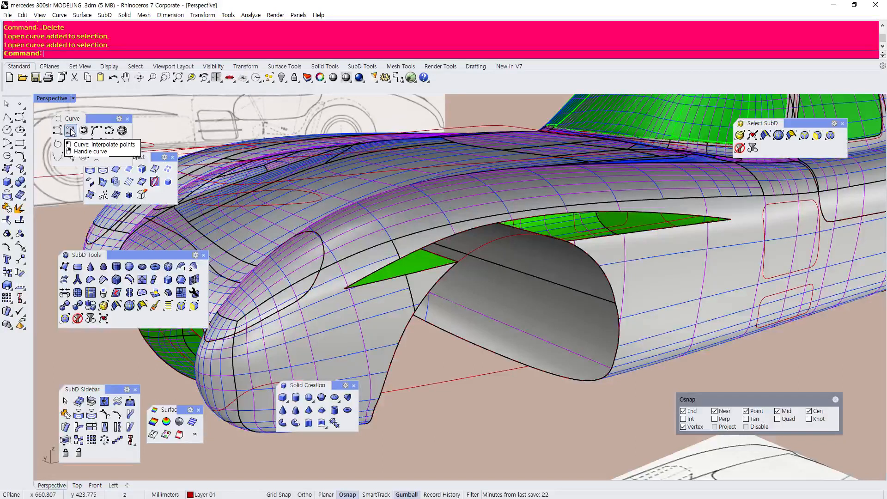
{"action": "left_click", "coordinate": [71, 131]}
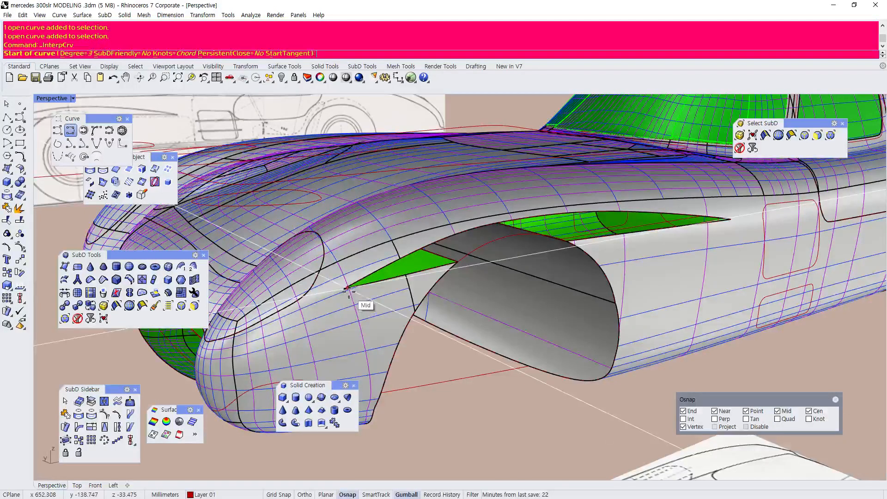
{"action": "scroll", "coordinate": [344, 290], "scroll_direction": "up", "scroll_amount": 3}
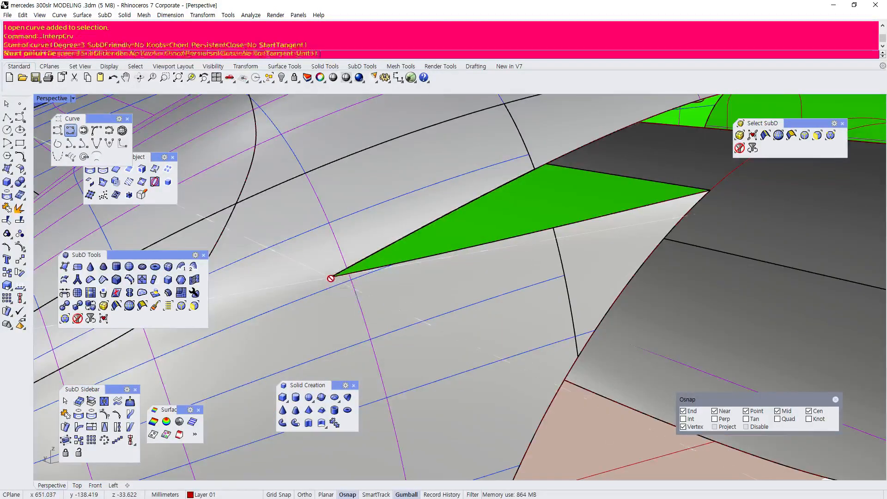
{"action": "left_click", "coordinate": [332, 279]}
{"action": "scroll", "coordinate": [332, 279], "scroll_direction": "down", "scroll_amount": 2}
{"action": "scroll", "coordinate": [365, 292], "scroll_direction": "up", "scroll_amount": 4}
{"action": "left_click", "coordinate": [386, 241]}
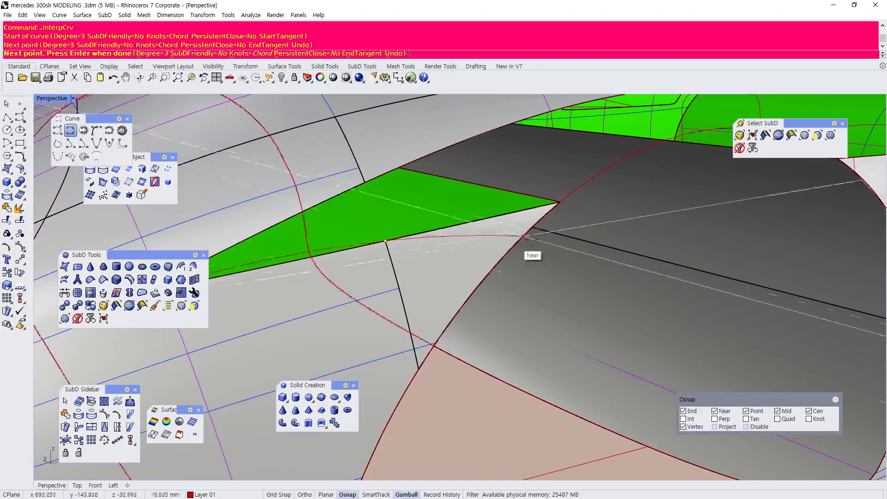
{"action": "left_click", "coordinate": [558, 202]}
Continue the interpolated curve across the wheel arch along the rear opening's lower edge and finish it at the rear tip
{"action": "scroll", "coordinate": [559, 203], "scroll_direction": "down", "scroll_amount": 4}
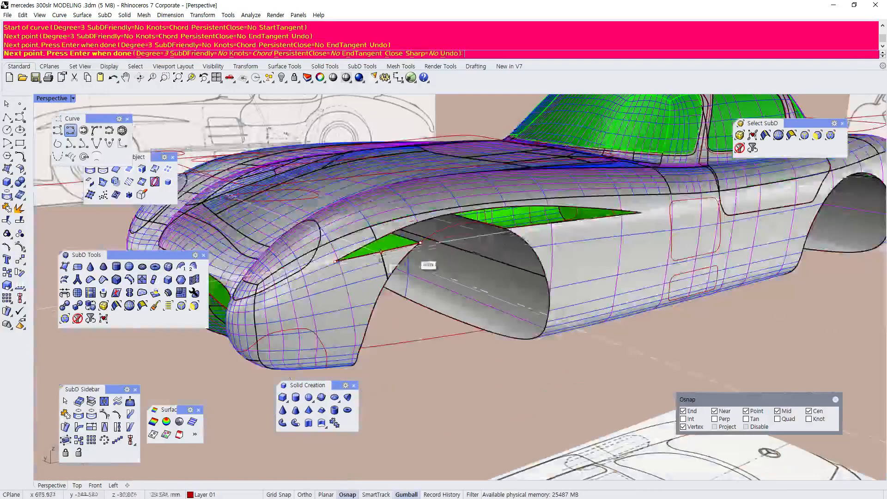
{"action": "scroll", "coordinate": [514, 276], "scroll_direction": "up", "scroll_amount": 3}
{"action": "scroll", "coordinate": [483, 287], "scroll_direction": "up", "scroll_amount": 2}
{"action": "left_click", "coordinate": [468, 278]}
{"action": "left_click", "coordinate": [559, 254]}
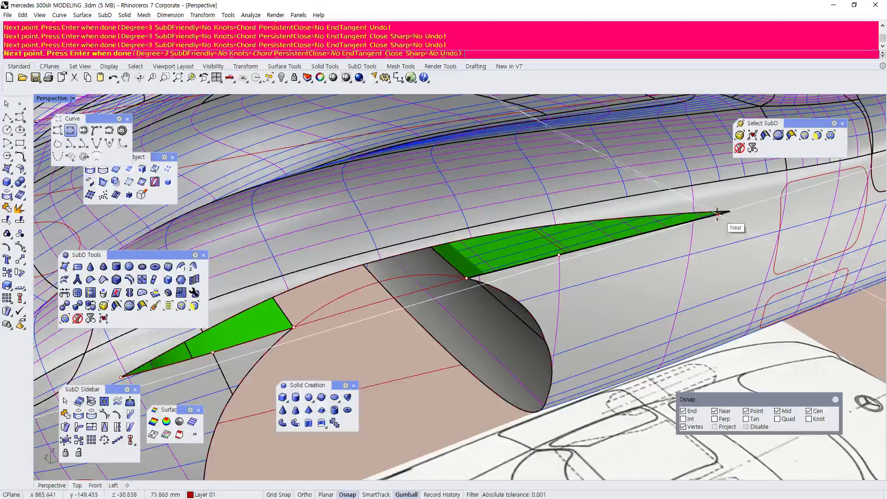
{"action": "left_click", "coordinate": [687, 222]}
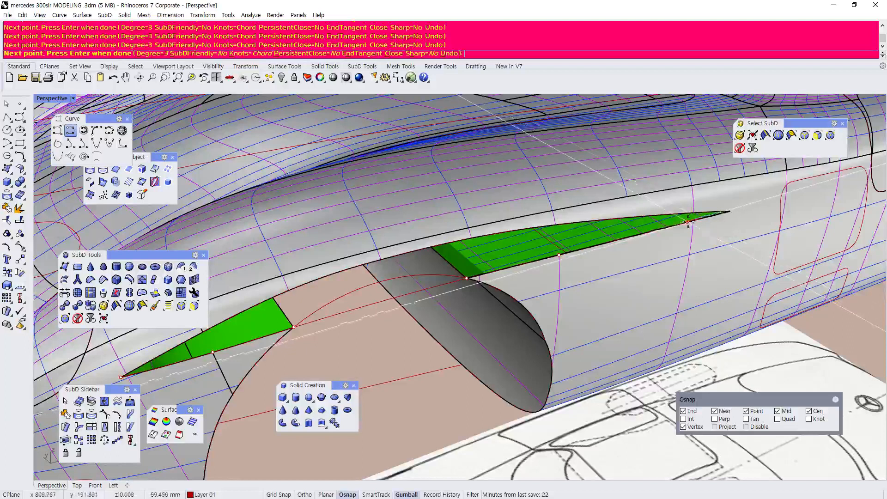
{"action": "left_click", "coordinate": [726, 211]}
{"action": "key", "text": "Return"}
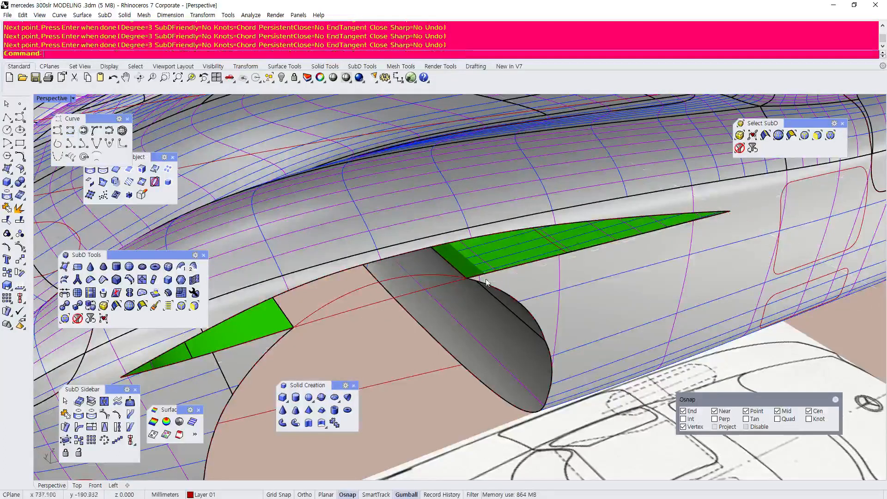
Try to extrude the new lower trim curve outward as a strip and undo the extrusion
{"action": "left_click", "coordinate": [440, 284]}
{"action": "left_click", "coordinate": [480, 306]}
{"action": "scroll", "coordinate": [449, 297], "scroll_direction": "down", "scroll_amount": 5}
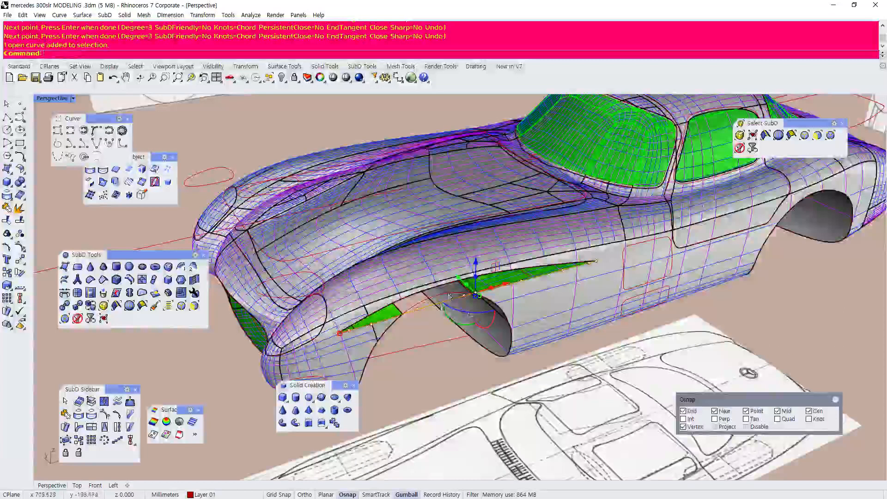
{"action": "scroll", "coordinate": [449, 296], "scroll_direction": "up", "scroll_amount": 4}
{"action": "right_click_drag", "start_coordinate": [449, 296], "coordinate": [492, 298]}
{"action": "scroll", "coordinate": [502, 288], "scroll_direction": "down", "scroll_amount": 2}
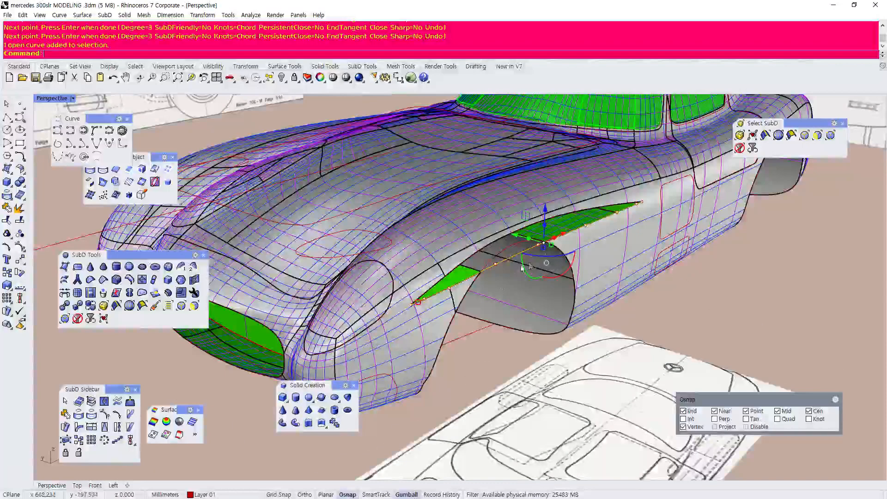
{"action": "scroll", "coordinate": [542, 254], "scroll_direction": "up", "scroll_amount": 2}
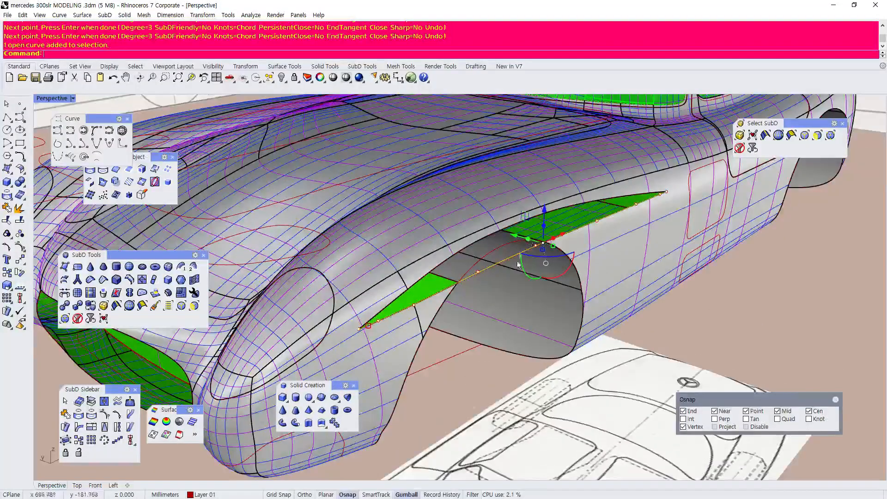
{"action": "right_click_drag", "start_coordinate": [503, 279], "coordinate": [489, 274]}
{"action": "left_click_drag", "start_coordinate": [507, 254], "coordinate": [518, 264]}
{"action": "scroll", "coordinate": [495, 281], "scroll_direction": "up", "scroll_amount": 3}
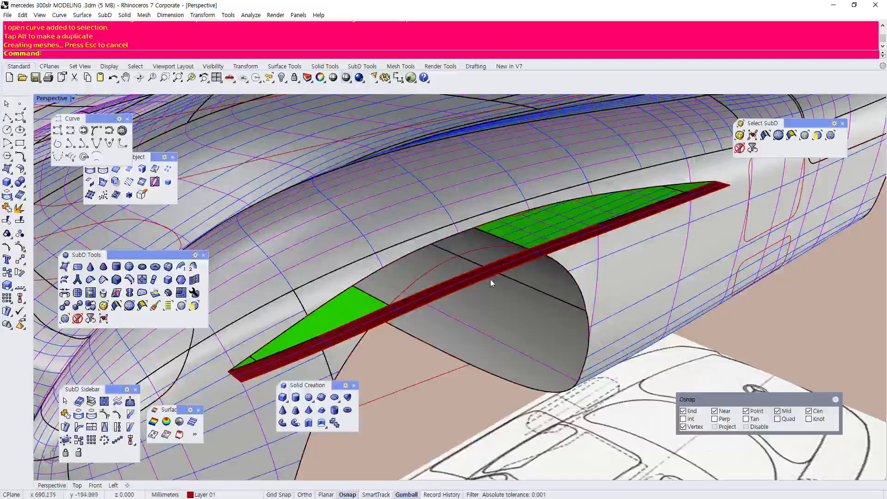
{"action": "key", "text": "ctrl+z"}
Copy the lower trim curve straight outward from the fender in the top view
{"action": "scroll", "coordinate": [479, 269], "scroll_direction": "up", "scroll_amount": 2}
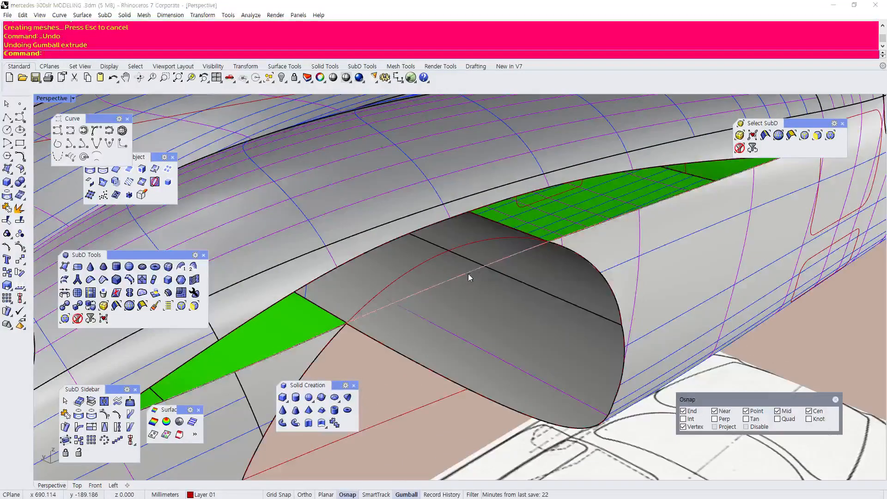
{"action": "left_click", "coordinate": [469, 273]}
{"action": "left_click", "coordinate": [495, 298]}
{"action": "scroll", "coordinate": [495, 227], "scroll_direction": "down", "scroll_amount": 5}
{"action": "right_click_drag", "start_coordinate": [516, 238], "coordinate": [504, 259]}
{"action": "double_click", "coordinate": [52, 98]}
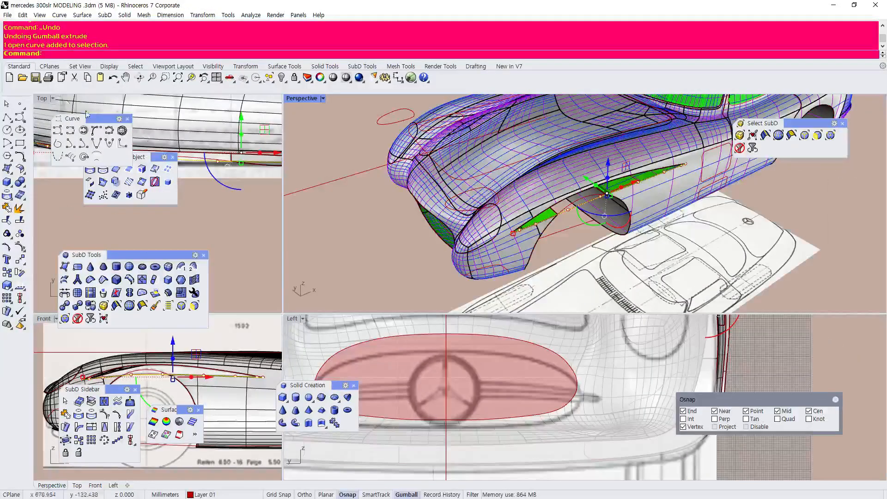
{"action": "double_click", "coordinate": [46, 99]}
{"action": "scroll", "coordinate": [328, 178], "scroll_direction": "up", "scroll_amount": 3}
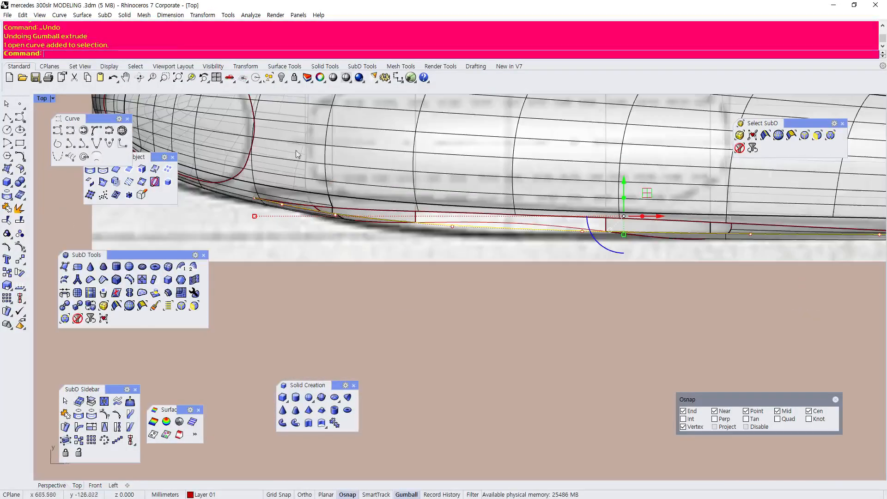
{"action": "left_click", "coordinate": [202, 15]}
{"action": "left_click", "coordinate": [203, 35]}
{"action": "left_click", "coordinate": [433, 294]}
{"action": "left_click", "coordinate": [432, 309]}
{"action": "right_click", "coordinate": [432, 310]}
{"action": "left_click", "coordinate": [393, 305]}
Examine the fender trim above the front wheel in the browser's reference photo of the 1955 Mercedes 300 SLR Uhlenhaut Coupe
{"action": "scroll", "coordinate": [415, 250], "scroll_direction": "down", "scroll_amount": 2}
{"action": "scroll", "coordinate": [517, 250], "scroll_direction": "up", "scroll_amount": 6}
{"action": "left_click", "coordinate": [516, 242]}
{"action": "scroll", "coordinate": [516, 243], "scroll_direction": "down", "scroll_amount": 6}
{"action": "left_click_drag", "start_coordinate": [370, 498], "coordinate": [567, 60]}
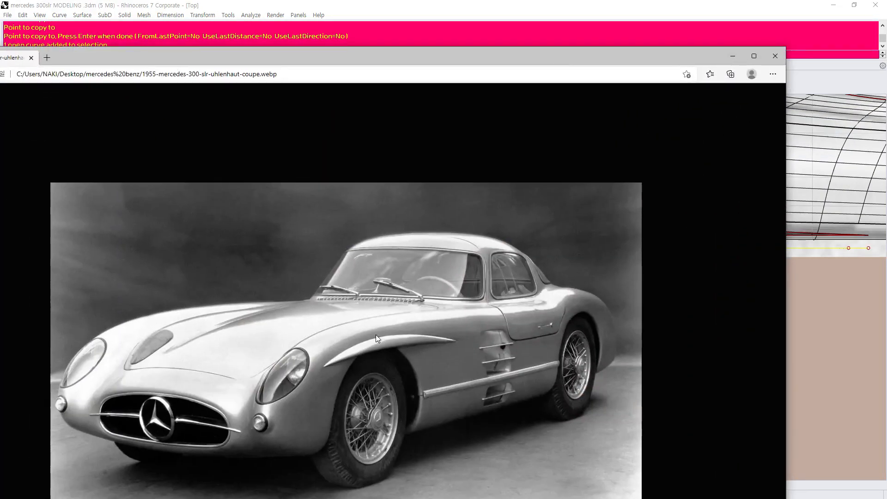
{"action": "left_click_drag", "start_coordinate": [678, 57], "coordinate": [416, 498]}
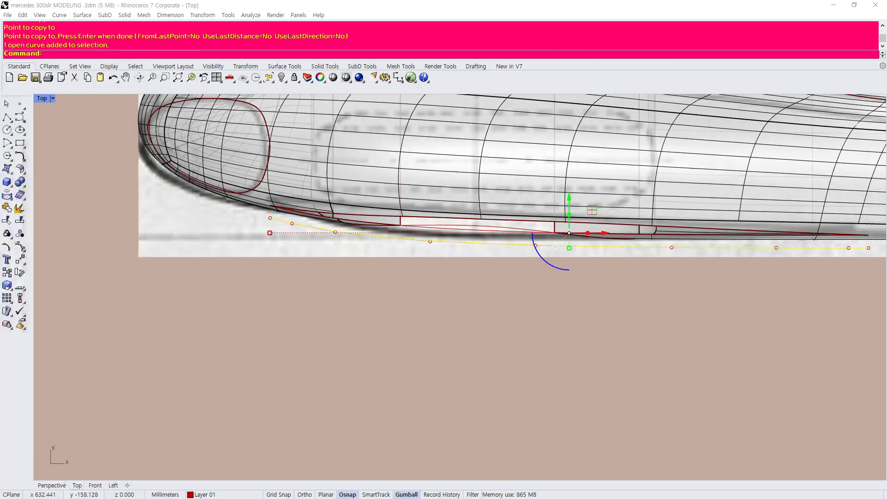
{"action": "left_click", "coordinate": [182, 212]}
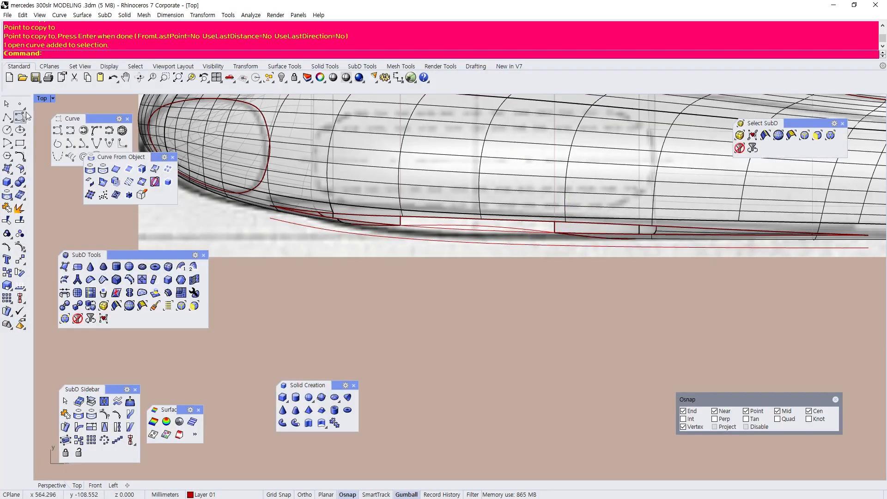
Move the copied curve's front end point onto the opening's front tip and delete the control point next to it
{"action": "double_click", "coordinate": [40, 99]}
{"action": "scroll", "coordinate": [537, 210], "scroll_direction": "up", "scroll_amount": 5}
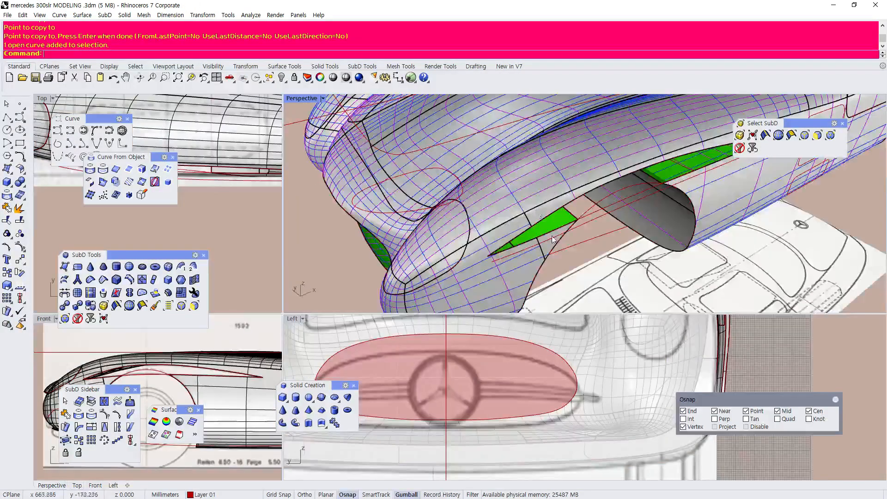
{"action": "double_click", "coordinate": [301, 98]}
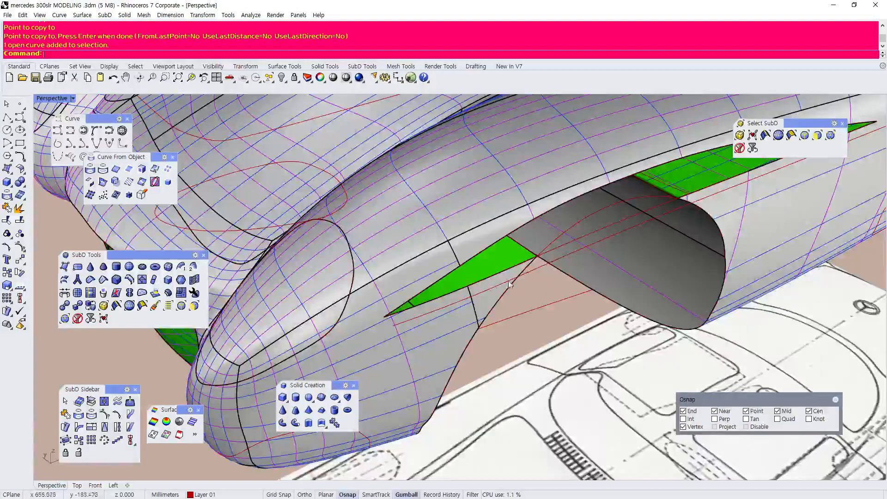
{"action": "scroll", "coordinate": [434, 314], "scroll_direction": "up", "scroll_amount": 2}
{"action": "left_click", "coordinate": [391, 329]}
{"action": "left_click_drag", "start_coordinate": [342, 350], "coordinate": [333, 339]}
{"action": "left_click", "coordinate": [386, 332]}
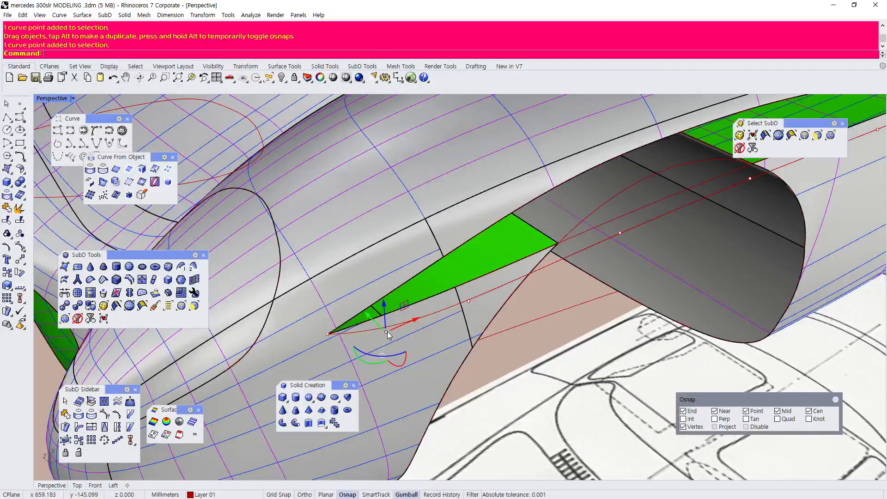
{"action": "key", "text": "Delete"}
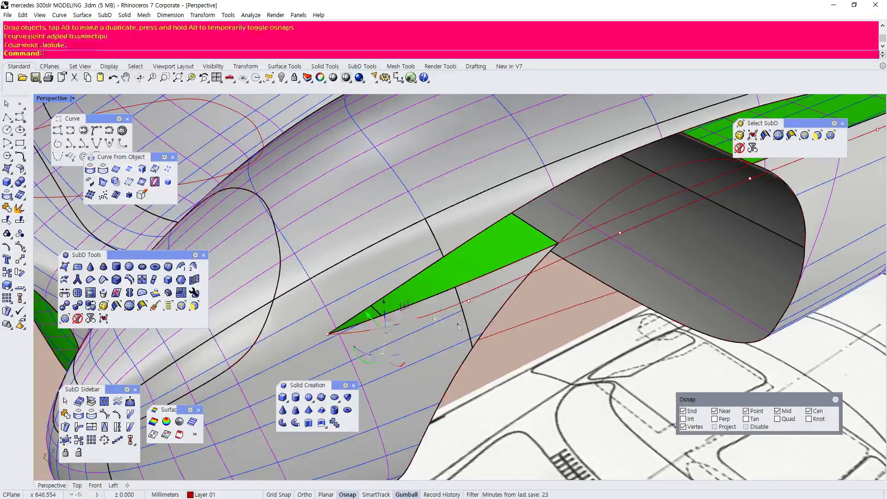
Move the copied curve's rear end point onto the opening's rear tip and delete the adjacent control point
{"action": "scroll", "coordinate": [471, 291], "scroll_direction": "down", "scroll_amount": 7}
{"action": "scroll", "coordinate": [525, 280], "scroll_direction": "up", "scroll_amount": 7}
{"action": "scroll", "coordinate": [524, 280], "scroll_direction": "down", "scroll_amount": 8}
{"action": "mouse_move", "coordinate": [524, 280]}
{"action": "right_mouse_down"}
{"action": "mouse_move", "coordinate": [478, 278]}
{"action": "mouse_move", "coordinate": [528, 281]}
{"action": "right_mouse_up"}
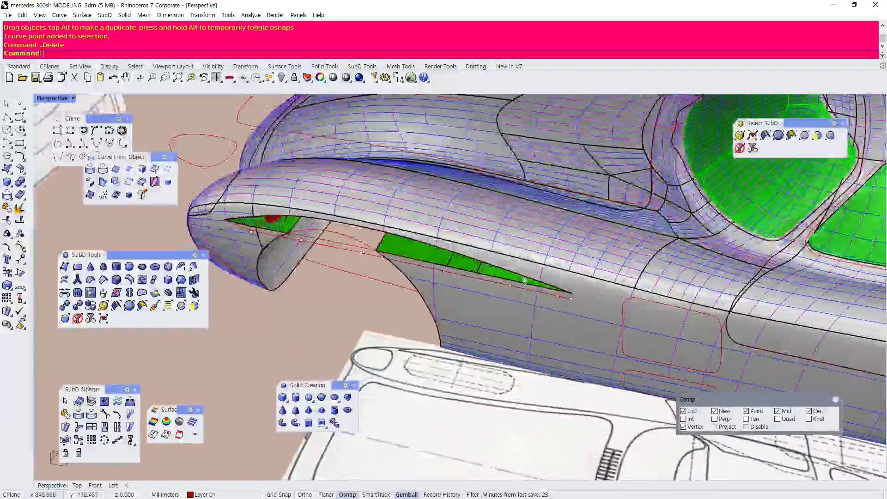
{"action": "scroll", "coordinate": [555, 296], "scroll_direction": "up", "scroll_amount": 6}
{"action": "left_click", "coordinate": [584, 303]}
{"action": "left_click_drag", "start_coordinate": [584, 301], "coordinate": [586, 294]}
{"action": "left_click", "coordinate": [559, 299]}
{"action": "key", "text": "Delete"}
Examine the shape of the outer trim curve around the front wheel arch from several directions
{"action": "scroll", "coordinate": [463, 292], "scroll_direction": "down", "scroll_amount": 7}
{"action": "right_click_drag", "start_coordinate": [462, 292], "coordinate": [392, 307]}
{"action": "scroll", "coordinate": [393, 286], "scroll_direction": "up", "scroll_amount": 7}
{"action": "scroll", "coordinate": [407, 277], "scroll_direction": "down", "scroll_amount": 7}
{"action": "right_click_drag", "start_coordinate": [407, 278], "coordinate": [268, 273]}
{"action": "scroll", "coordinate": [485, 208], "scroll_direction": "down", "scroll_amount": 5}
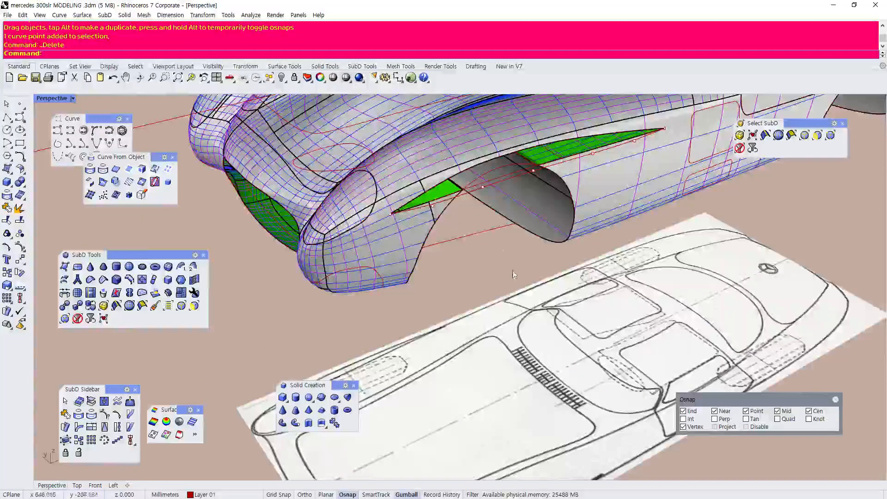
{"action": "right_click_drag", "start_coordinate": [486, 227], "coordinate": [609, 221]}
{"action": "scroll", "coordinate": [649, 173], "scroll_direction": "down", "scroll_amount": 5}
{"action": "scroll", "coordinate": [650, 173], "scroll_direction": "up", "scroll_amount": 7}
{"action": "right_click_drag", "start_coordinate": [650, 175], "coordinate": [506, 210]}
{"action": "right_click_drag", "start_coordinate": [400, 208], "coordinate": [432, 204]}
Try to shift the outer trim curve, undo the drag and clear the selection
{"action": "left_click", "coordinate": [383, 200]}
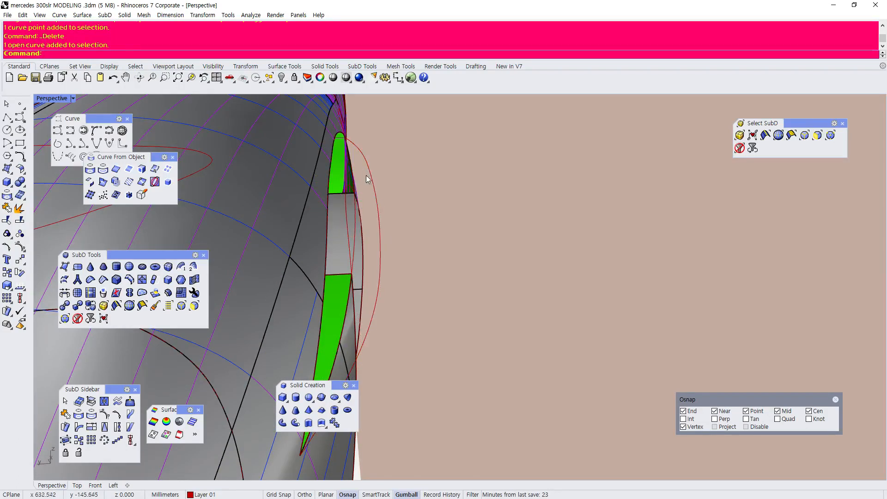
{"action": "key", "text": "ctrl+z"}
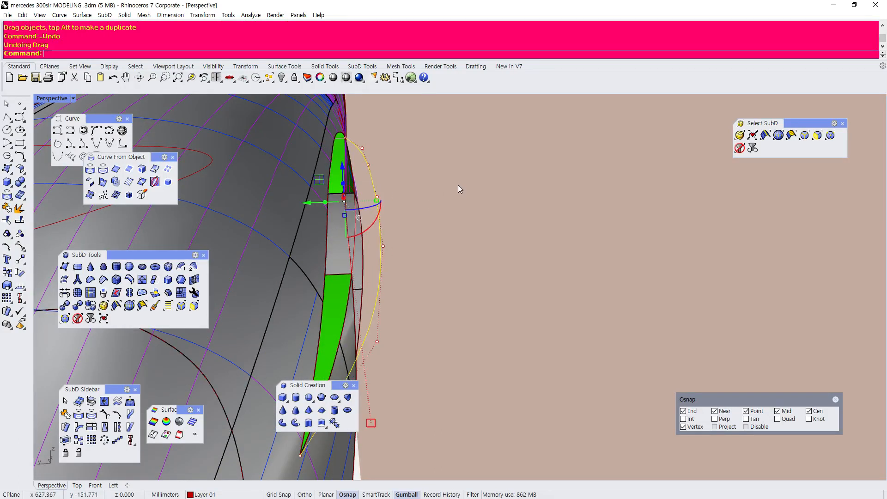
{"action": "left_click", "coordinate": [459, 187]}
Select the outer trim curve to check its control points, and clear the selection
{"action": "scroll", "coordinate": [383, 210], "scroll_direction": "up", "scroll_amount": 3}
{"action": "left_click", "coordinate": [375, 228]}
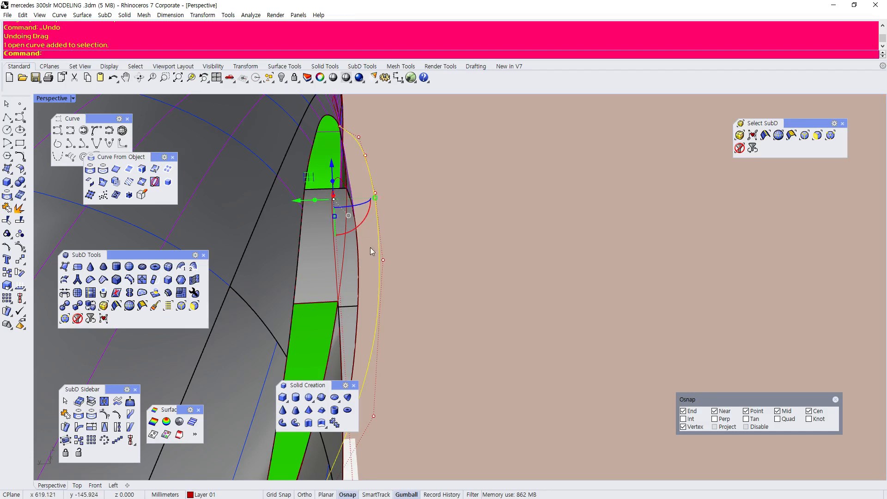
{"action": "left_click_drag", "start_coordinate": [389, 277], "coordinate": [390, 276]}
{"action": "mouse_move", "coordinate": [379, 192]}
{"action": "right_mouse_down"}
{"action": "mouse_move", "coordinate": [387, 165]}
{"action": "mouse_move", "coordinate": [433, 194]}
{"action": "mouse_move", "coordinate": [449, 190]}
{"action": "mouse_move", "coordinate": [420, 139]}
{"action": "mouse_move", "coordinate": [360, 137]}
{"action": "mouse_move", "coordinate": [387, 234]}
{"action": "mouse_move", "coordinate": [376, 178]}
{"action": "right_mouse_up"}
{"action": "right_click_drag", "start_coordinate": [441, 174], "coordinate": [365, 305]}
{"action": "left_click", "coordinate": [356, 285]}
{"action": "key", "text": "Escape"}
Draw a straight polyline from the upper edge of the fender opening to the outer trim curve above the wheel arch
{"action": "right_click_drag", "start_coordinate": [353, 274], "coordinate": [318, 227]}
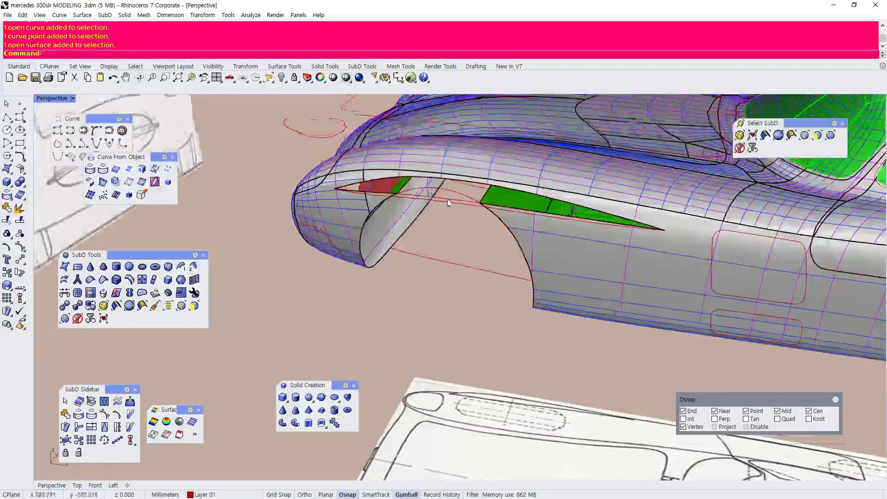
{"action": "scroll", "coordinate": [317, 227], "scroll_direction": "up", "scroll_amount": 5}
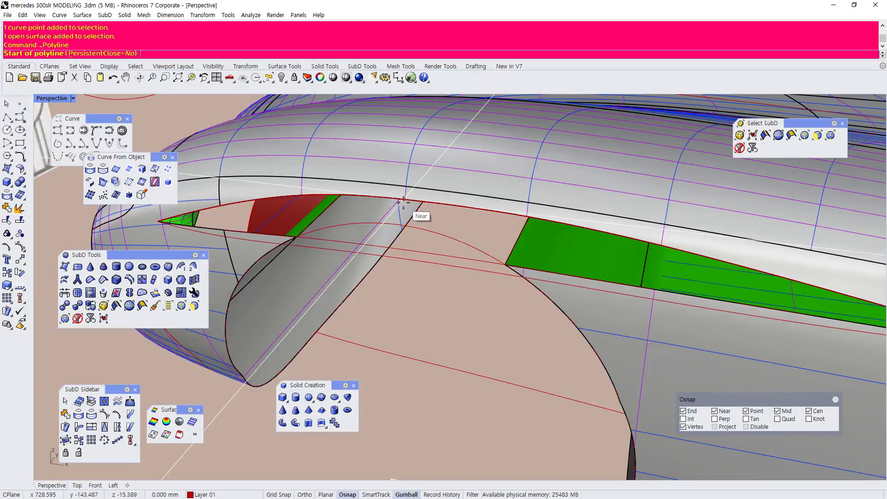
{"action": "right_click_drag", "start_coordinate": [404, 202], "coordinate": [430, 292]}
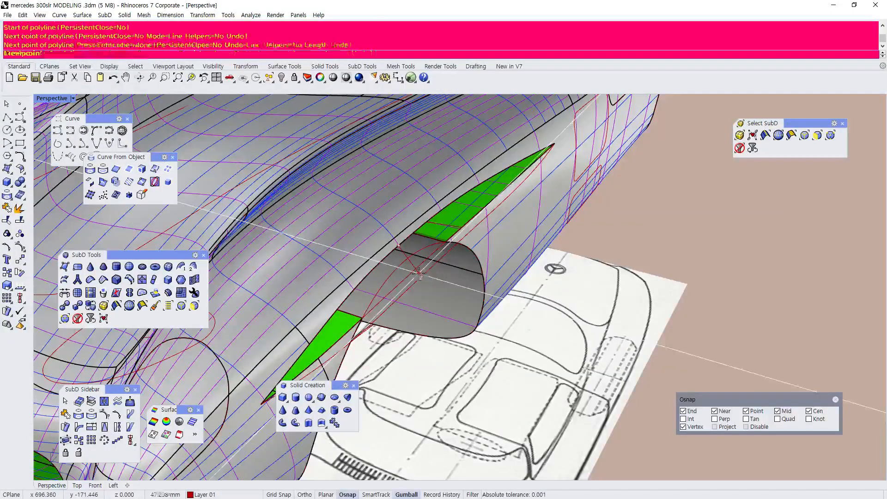
{"action": "key", "text": "Return"}
Rebuild the short connecting line above the wheel arch as a degree 3 curve, deleting the input
{"action": "scroll", "coordinate": [416, 268], "scroll_direction": "up", "scroll_amount": 2}
{"action": "left_click", "coordinate": [414, 262]}
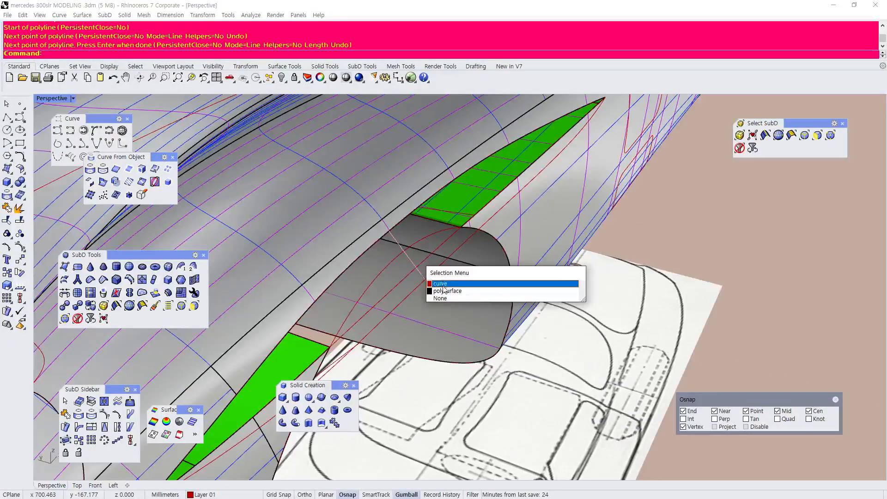
{"action": "left_click", "coordinate": [442, 284]}
{"action": "scroll", "coordinate": [439, 280], "scroll_direction": "down", "scroll_amount": 2}
{"action": "scroll", "coordinate": [432, 273], "scroll_direction": "up", "scroll_amount": 2}
{"action": "right_click_drag", "start_coordinate": [429, 272], "coordinate": [434, 254]}
{"action": "scroll", "coordinate": [429, 247], "scroll_direction": "up", "scroll_amount": 3}
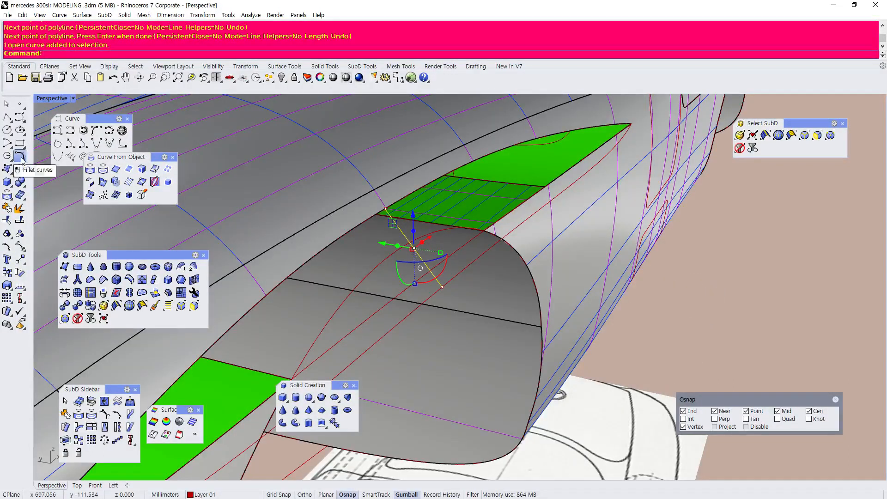
{"action": "left_click", "coordinate": [111, 174]}
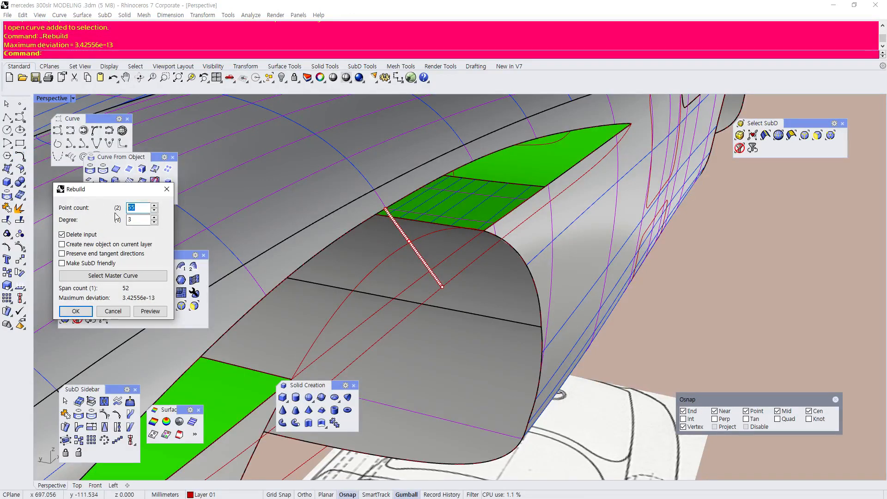
{"action": "left_click", "coordinate": [76, 312]}
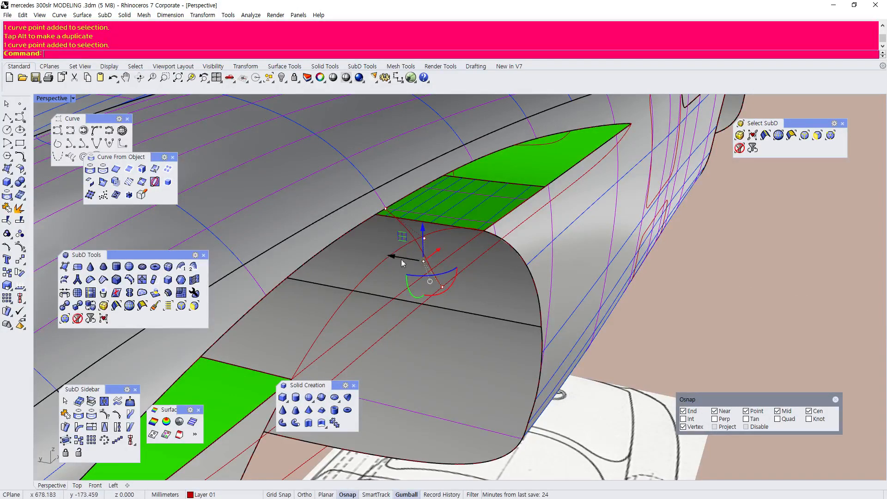
Bow the short connecting curve above the wheel arch outward by repositioning its control points sideways and vertically, and clear the selection
{"action": "left_click_drag", "start_coordinate": [406, 259], "coordinate": [412, 263]}
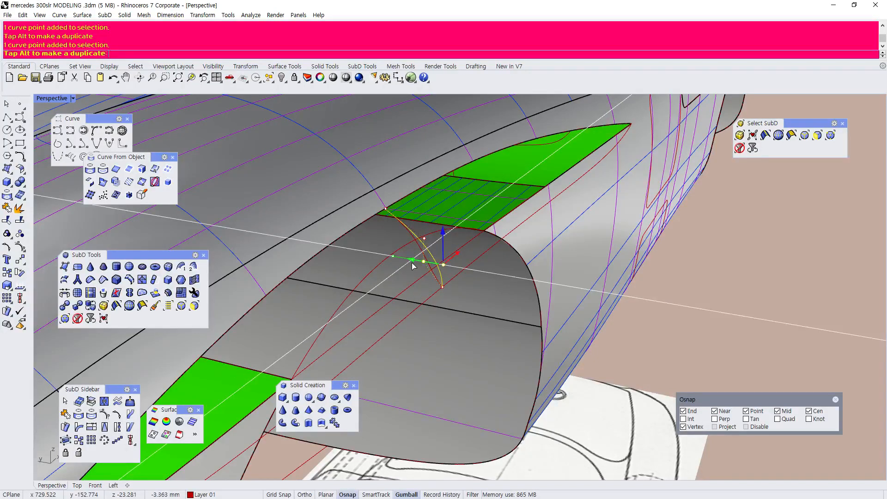
{"action": "scroll", "coordinate": [621, 272], "scroll_direction": "down", "scroll_amount": 7}
{"action": "right_click_drag", "start_coordinate": [614, 263], "coordinate": [469, 287]}
{"action": "scroll", "coordinate": [504, 267], "scroll_direction": "up", "scroll_amount": 6}
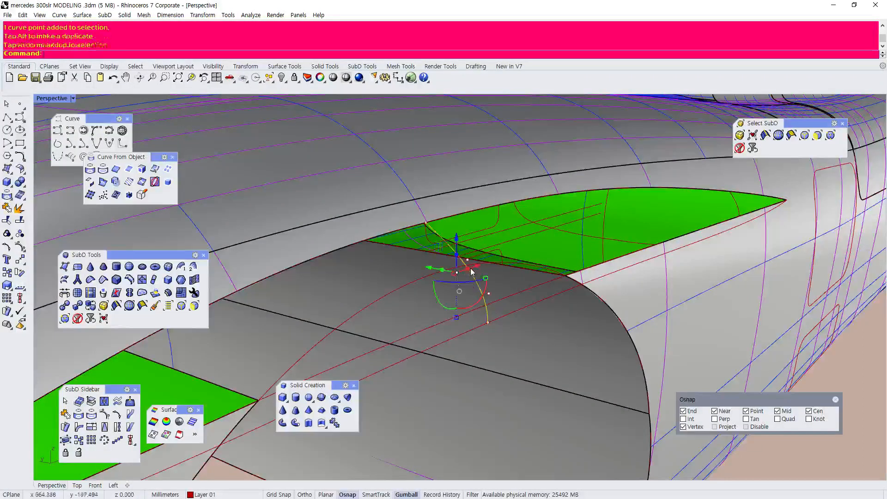
{"action": "left_click", "coordinate": [470, 268]}
{"action": "scroll", "coordinate": [469, 263], "scroll_direction": "down", "scroll_amount": 6}
{"action": "scroll", "coordinate": [467, 253], "scroll_direction": "up", "scroll_amount": 4}
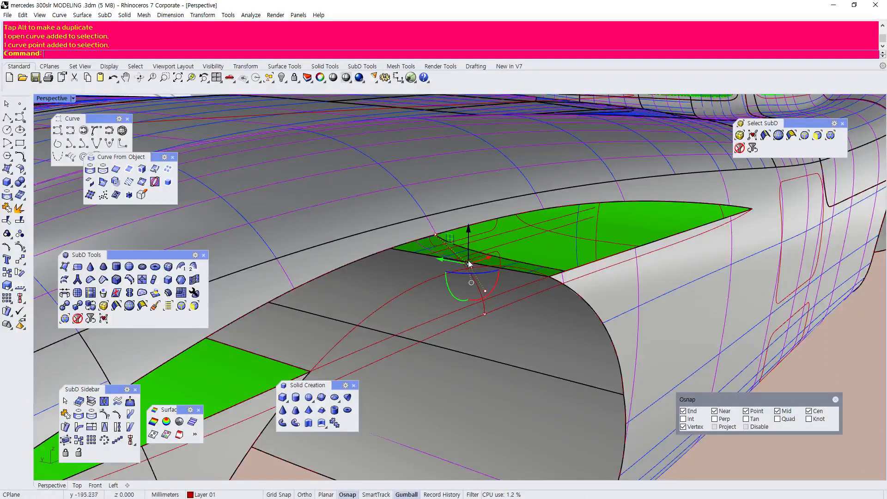
{"action": "left_click_drag", "start_coordinate": [468, 225], "coordinate": [467, 226]}
{"action": "scroll", "coordinate": [468, 225], "scroll_direction": "down", "scroll_amount": 3}
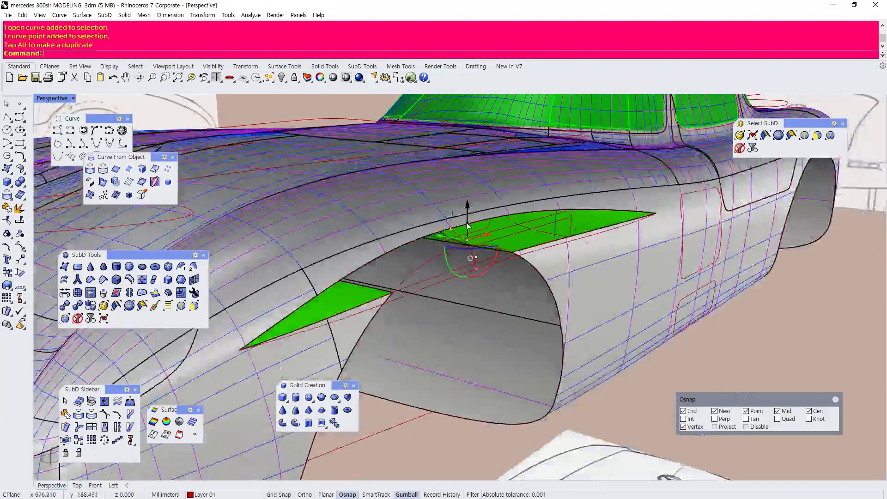
{"action": "left_click", "coordinate": [745, 338]}
{"action": "right_click_drag", "start_coordinate": [518, 238], "coordinate": [474, 275]}
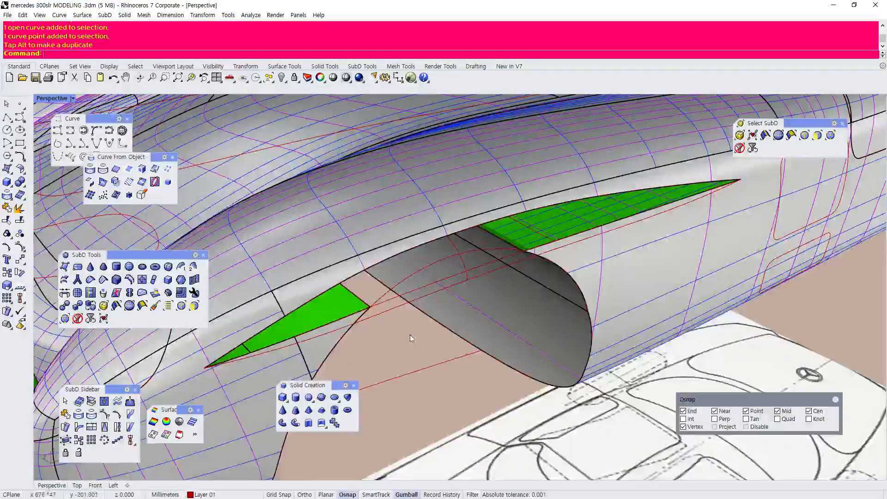
Start a two-rail sweep using the upper edge of the fender opening and the outer trim curve as rails
{"action": "scroll", "coordinate": [406, 335], "scroll_direction": "down", "scroll_amount": 4}
{"action": "scroll", "coordinate": [395, 335], "scroll_direction": "up", "scroll_amount": 1}
{"action": "left_click", "coordinate": [82, 15]}
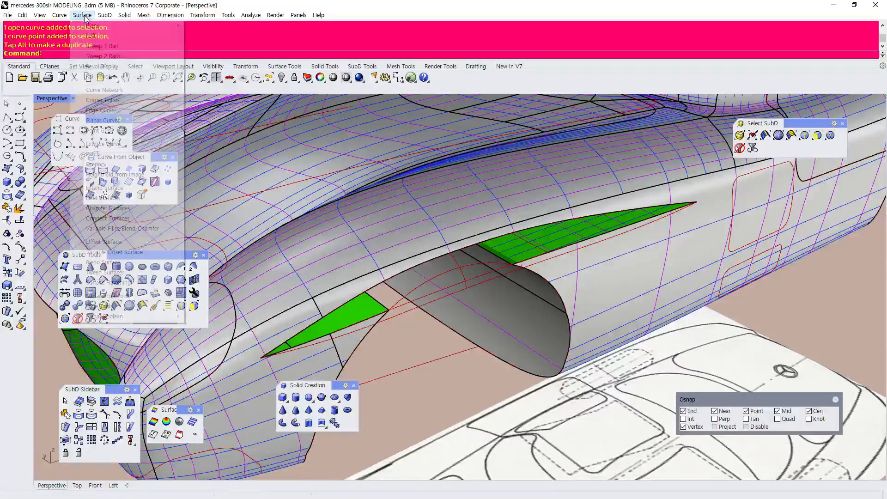
{"action": "left_click", "coordinate": [102, 56]}
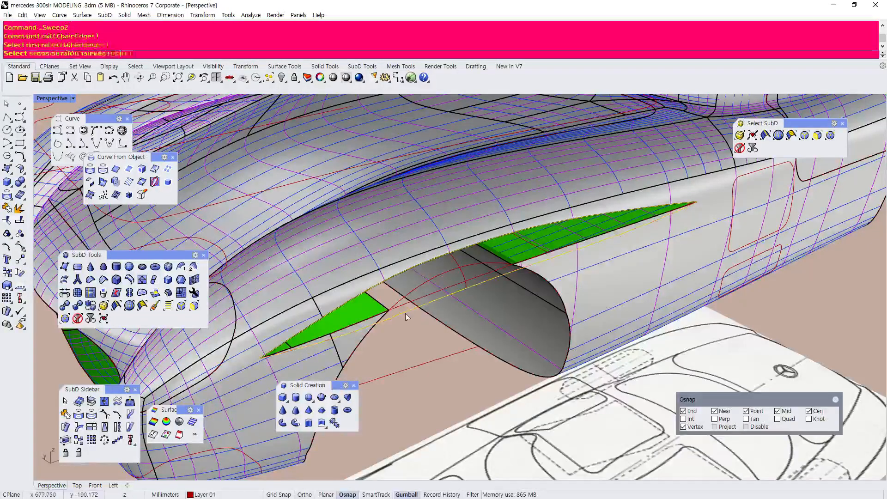
Finish the two-rail sweep over the front wheel arch with the arc cross section and a point at the rear tip, leaving cross sections unchanged
{"action": "right_click_drag", "start_coordinate": [372, 299], "coordinate": [430, 268]}
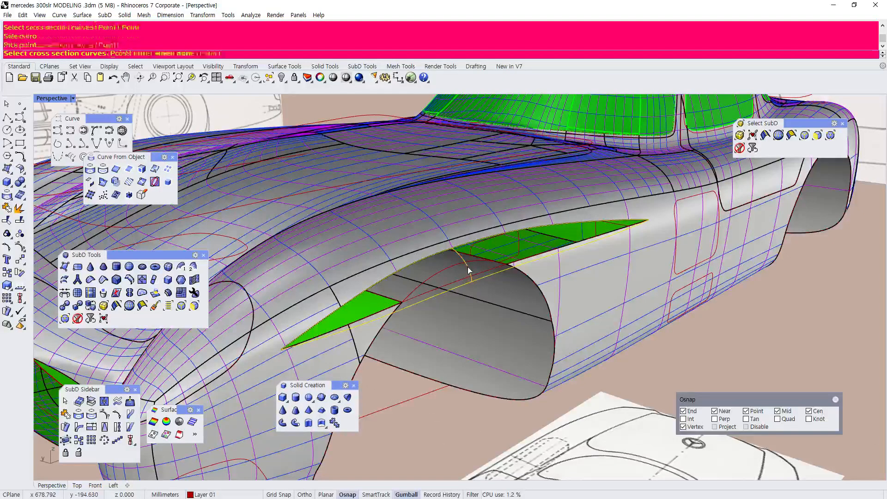
{"action": "scroll", "coordinate": [609, 215], "scroll_direction": "up", "scroll_amount": 3}
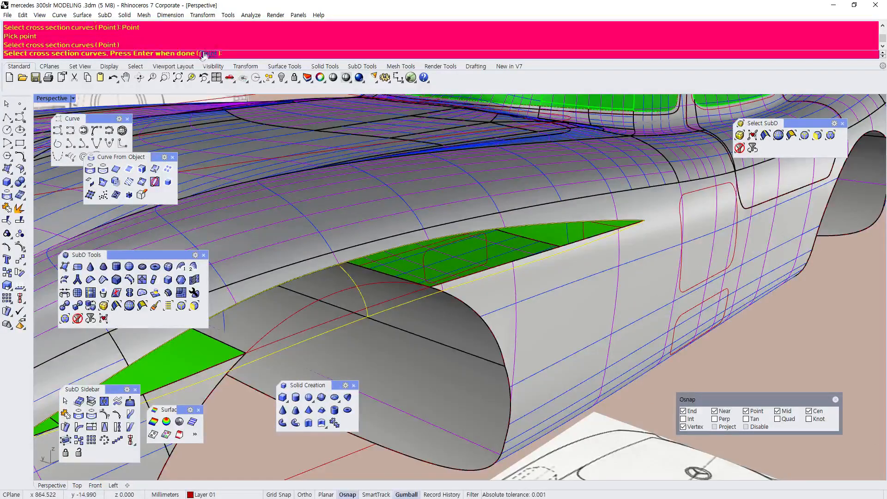
{"action": "left_click", "coordinate": [648, 228]}
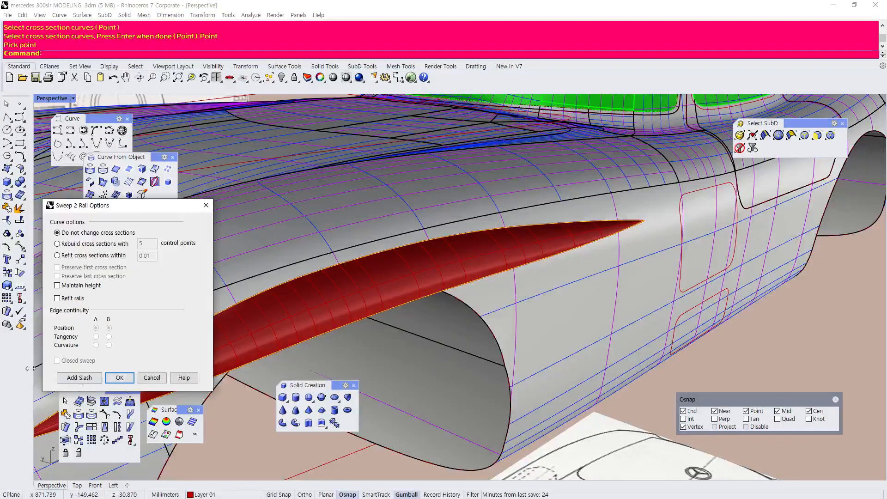
{"action": "left_click", "coordinate": [113, 381]}
Examine the new flare surface above the front wheel arch and its fit with the car body from all sides
{"action": "scroll", "coordinate": [421, 257], "scroll_direction": "down", "scroll_amount": 3}
{"action": "right_click_drag", "start_coordinate": [420, 258], "coordinate": [381, 234]}
{"action": "scroll", "coordinate": [331, 251], "scroll_direction": "down", "scroll_amount": 4}
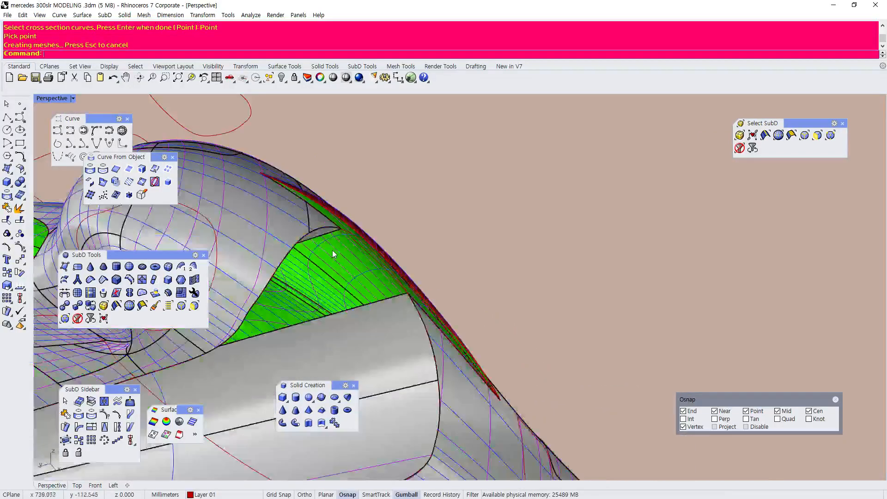
{"action": "right_click_drag", "start_coordinate": [332, 250], "coordinate": [318, 250]}
{"action": "scroll", "coordinate": [344, 280], "scroll_direction": "down", "scroll_amount": 5}
{"action": "right_click_drag", "start_coordinate": [343, 281], "coordinate": [171, 334]}
{"action": "scroll", "coordinate": [394, 292], "scroll_direction": "up", "scroll_amount": 5}
{"action": "scroll", "coordinate": [383, 284], "scroll_direction": "down", "scroll_amount": 6}
{"action": "scroll", "coordinate": [296, 287], "scroll_direction": "up", "scroll_amount": 3}
{"action": "scroll", "coordinate": [405, 267], "scroll_direction": "down", "scroll_amount": 5}
{"action": "scroll", "coordinate": [437, 309], "scroll_direction": "up", "scroll_amount": 6}
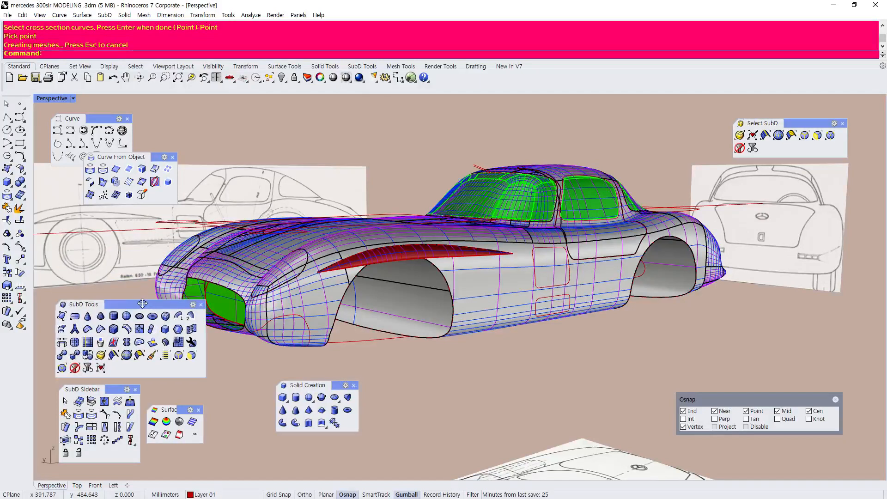
{"action": "scroll", "coordinate": [333, 231], "scroll_direction": "down", "scroll_amount": 8}
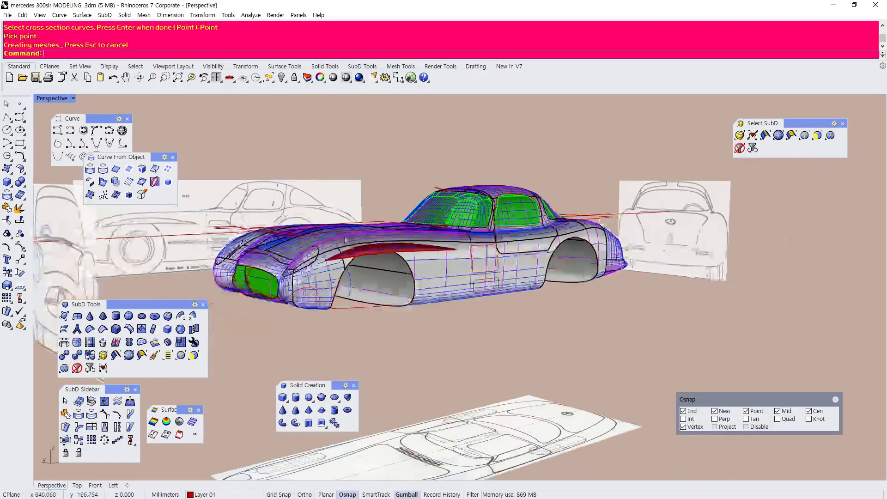
{"action": "right_click_drag", "start_coordinate": [356, 210], "coordinate": [423, 269]}
{"action": "scroll", "coordinate": [393, 212], "scroll_direction": "up", "scroll_amount": 6}
{"action": "scroll", "coordinate": [378, 226], "scroll_direction": "up", "scroll_amount": 2}
{"action": "scroll", "coordinate": [379, 226], "scroll_direction": "down", "scroll_amount": 5}
{"action": "scroll", "coordinate": [422, 269], "scroll_direction": "up", "scroll_amount": 3}
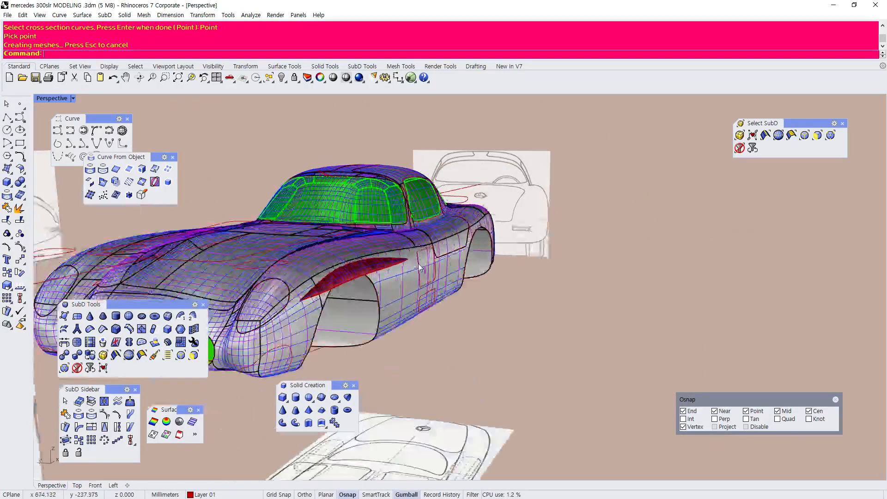
{"action": "right_click_drag", "start_coordinate": [454, 322], "coordinate": [372, 316]}
{"action": "scroll", "coordinate": [405, 335], "scroll_direction": "down", "scroll_amount": 4}
{"action": "scroll", "coordinate": [388, 329], "scroll_direction": "up", "scroll_amount": 5}
{"action": "scroll", "coordinate": [386, 314], "scroll_direction": "down", "scroll_amount": 3}
{"action": "scroll", "coordinate": [318, 312], "scroll_direction": "up", "scroll_amount": 5}
{"action": "scroll", "coordinate": [434, 312], "scroll_direction": "down", "scroll_amount": 6}
{"action": "scroll", "coordinate": [373, 314], "scroll_direction": "down", "scroll_amount": 3}
{"action": "scroll", "coordinate": [372, 268], "scroll_direction": "up", "scroll_amount": 5}
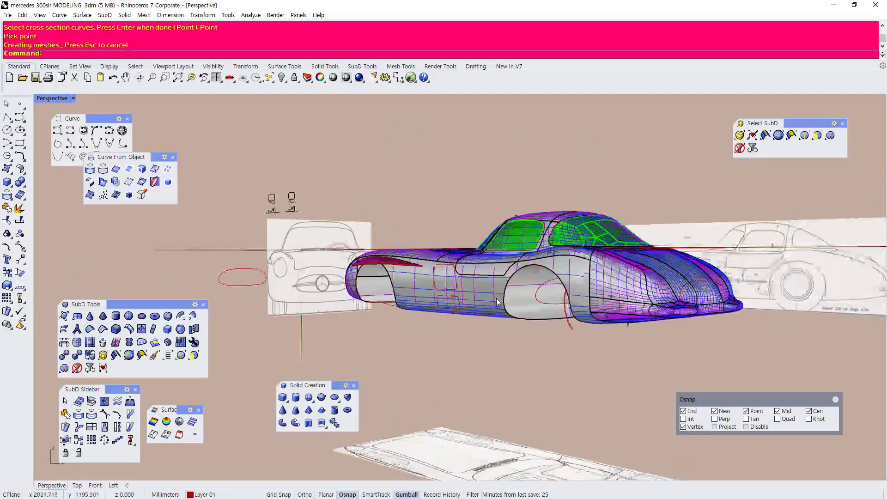
{"action": "scroll", "coordinate": [371, 221], "scroll_direction": "down", "scroll_amount": 4}
{"action": "scroll", "coordinate": [368, 213], "scroll_direction": "up", "scroll_amount": 3}
{"action": "right_click_drag", "start_coordinate": [367, 212], "coordinate": [505, 225]}
{"action": "scroll", "coordinate": [521, 312], "scroll_direction": "down", "scroll_amount": 4}
{"action": "scroll", "coordinate": [513, 313], "scroll_direction": "up", "scroll_amount": 5}
{"action": "scroll", "coordinate": [505, 311], "scroll_direction": "down", "scroll_amount": 5}
{"action": "mouse_move", "coordinate": [500, 311]}
{"action": "right_mouse_down"}
{"action": "mouse_move", "coordinate": [511, 326]}
{"action": "mouse_move", "coordinate": [517, 311]}
{"action": "right_mouse_up"}
{"action": "scroll", "coordinate": [517, 310], "scroll_direction": "down", "scroll_amount": 3}
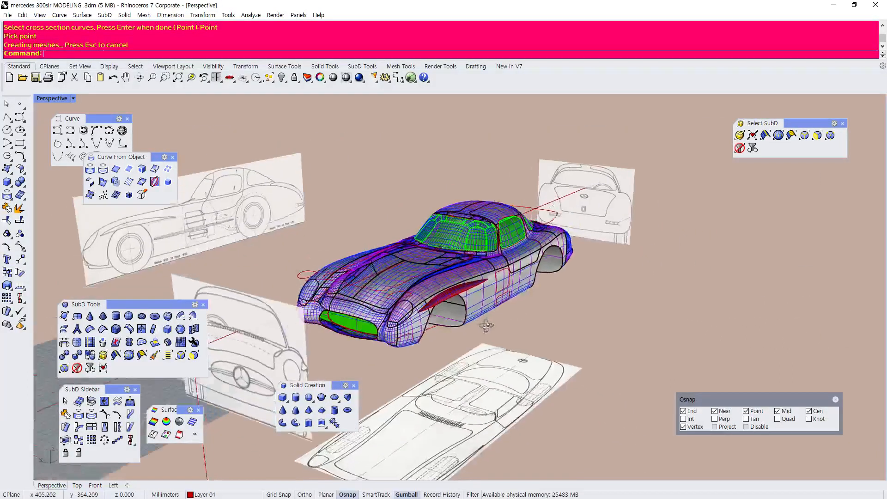
{"action": "scroll", "coordinate": [473, 328], "scroll_direction": "up", "scroll_amount": 5}
{"action": "scroll", "coordinate": [472, 328], "scroll_direction": "down", "scroll_amount": 2}
{"action": "scroll", "coordinate": [492, 310], "scroll_direction": "up", "scroll_amount": 3}
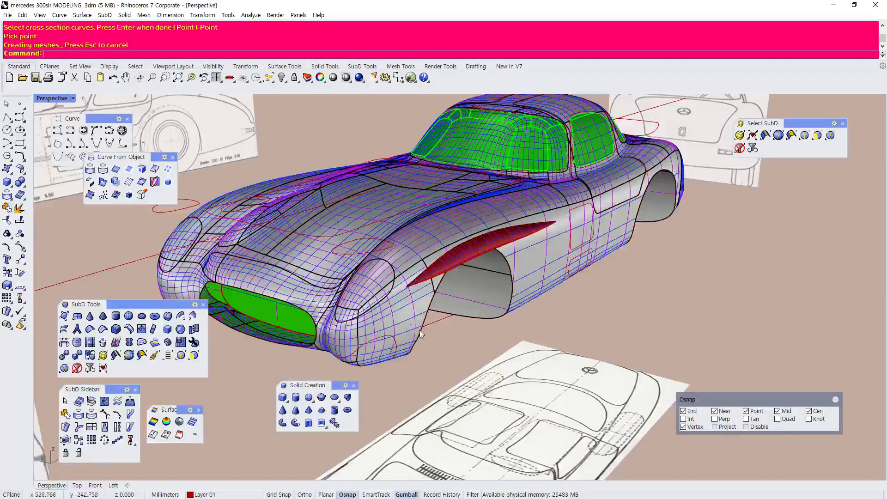
{"action": "scroll", "coordinate": [445, 354], "scroll_direction": "down", "scroll_amount": 4}
{"action": "right_click_drag", "start_coordinate": [445, 354], "coordinate": [396, 265]}
{"action": "scroll", "coordinate": [396, 266], "scroll_direction": "up", "scroll_amount": 4}
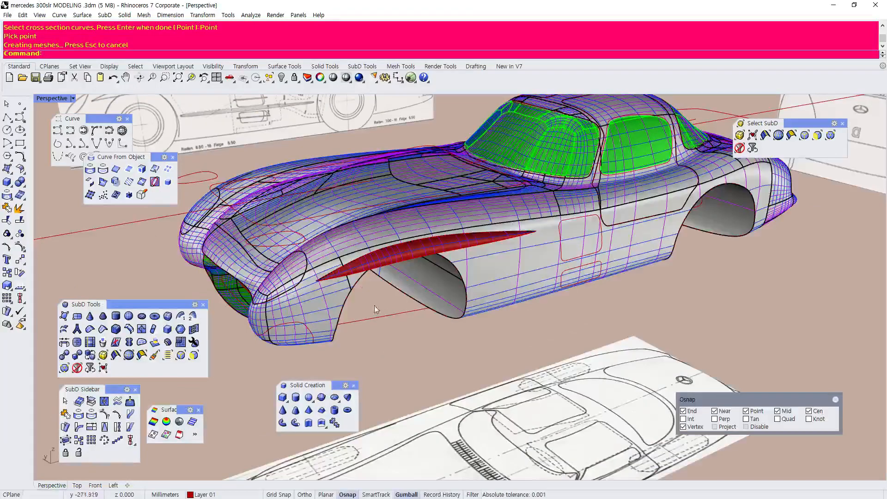
{"action": "scroll", "coordinate": [382, 310], "scroll_direction": "down", "scroll_amount": 3}
{"action": "scroll", "coordinate": [420, 277], "scroll_direction": "up", "scroll_amount": 4}
{"action": "right_click_drag", "start_coordinate": [434, 300], "coordinate": [519, 270]}
{"action": "scroll", "coordinate": [476, 265], "scroll_direction": "down", "scroll_amount": 4}
{"action": "scroll", "coordinate": [416, 279], "scroll_direction": "up", "scroll_amount": 3}
{"action": "scroll", "coordinate": [430, 275], "scroll_direction": "down", "scroll_amount": 4}
{"action": "right_click_drag", "start_coordinate": [385, 263], "coordinate": [456, 294]}
{"action": "scroll", "coordinate": [480, 260], "scroll_direction": "up", "scroll_amount": 5}
{"action": "scroll", "coordinate": [480, 259], "scroll_direction": "down", "scroll_amount": 5}
{"action": "scroll", "coordinate": [345, 342], "scroll_direction": "up", "scroll_amount": 4}
{"action": "scroll", "coordinate": [364, 240], "scroll_direction": "down", "scroll_amount": 3}
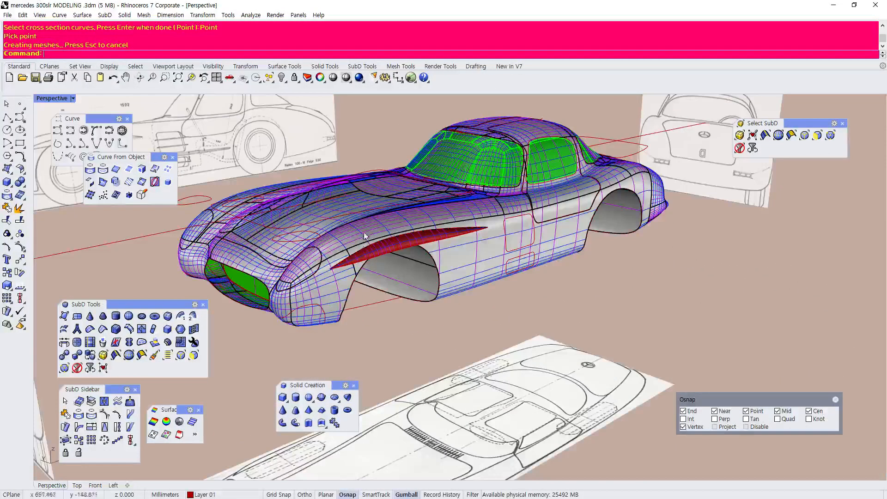
Highlight the body polysurfaces and review the overall car body with the flare from the front, side and rear
{"action": "left_click", "coordinate": [366, 226]}
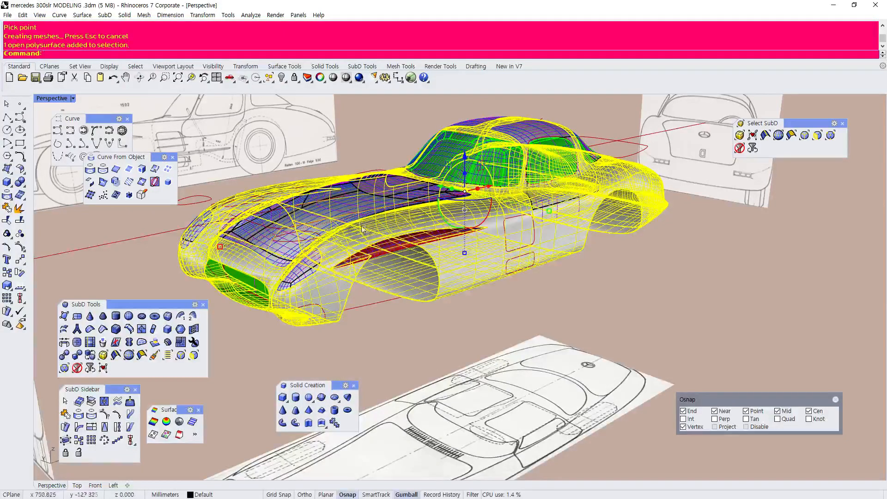
{"action": "left_click", "coordinate": [347, 210]}
{"action": "left_click", "coordinate": [370, 139]}
{"action": "scroll", "coordinate": [366, 231], "scroll_direction": "down", "scroll_amount": 3}
{"action": "scroll", "coordinate": [439, 238], "scroll_direction": "up", "scroll_amount": 3}
{"action": "mouse_move", "coordinate": [439, 238]}
{"action": "right_mouse_down"}
{"action": "mouse_move", "coordinate": [295, 241]}
{"action": "mouse_move", "coordinate": [302, 199]}
{"action": "mouse_move", "coordinate": [416, 206]}
{"action": "mouse_move", "coordinate": [430, 264]}
{"action": "mouse_move", "coordinate": [418, 203]}
{"action": "mouse_move", "coordinate": [409, 247]}
{"action": "mouse_move", "coordinate": [444, 251]}
{"action": "mouse_move", "coordinate": [458, 243]}
{"action": "mouse_move", "coordinate": [480, 273]}
{"action": "mouse_move", "coordinate": [348, 305]}
{"action": "mouse_move", "coordinate": [342, 323]}
{"action": "mouse_move", "coordinate": [305, 293]}
{"action": "mouse_move", "coordinate": [332, 288]}
{"action": "right_mouse_up"}
{"action": "scroll", "coordinate": [407, 235], "scroll_direction": "up", "scroll_amount": 4}
{"action": "scroll", "coordinate": [458, 243], "scroll_direction": "down", "scroll_amount": 3}
{"action": "scroll", "coordinate": [459, 243], "scroll_direction": "up", "scroll_amount": 3}
{"action": "scroll", "coordinate": [304, 292], "scroll_direction": "down", "scroll_amount": 3}
{"action": "scroll", "coordinate": [302, 291], "scroll_direction": "up", "scroll_amount": 4}
{"action": "right_click_drag", "start_coordinate": [427, 321], "coordinate": [479, 290]}
{"action": "scroll", "coordinate": [433, 357], "scroll_direction": "up", "scroll_amount": 5}
{"action": "right_click_drag", "start_coordinate": [434, 360], "coordinate": [520, 243]}
{"action": "scroll", "coordinate": [520, 240], "scroll_direction": "down", "scroll_amount": 5}
{"action": "scroll", "coordinate": [520, 240], "scroll_direction": "up", "scroll_amount": 3}
{"action": "right_click_drag", "start_coordinate": [399, 157], "coordinate": [607, 252]}
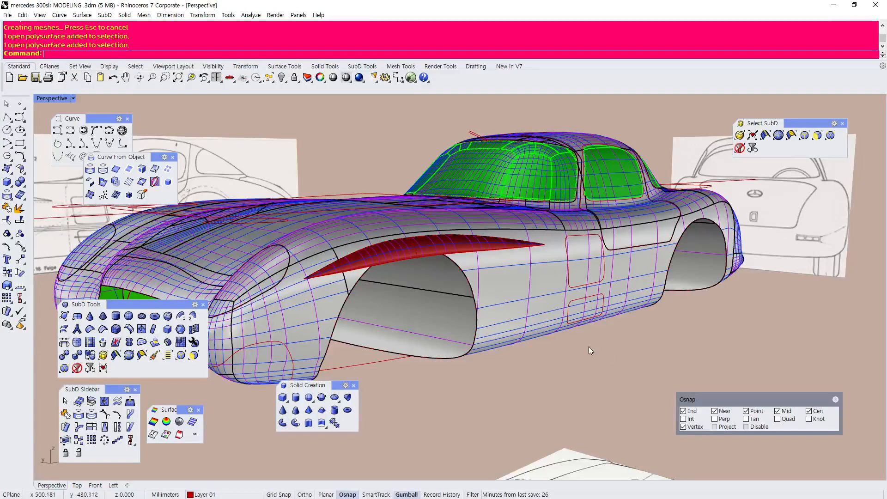
{"action": "scroll", "coordinate": [548, 332], "scroll_direction": "down", "scroll_amount": 5}
{"action": "scroll", "coordinate": [447, 368], "scroll_direction": "up", "scroll_amount": 3}
{"action": "scroll", "coordinate": [451, 357], "scroll_direction": "down", "scroll_amount": 4}
{"action": "scroll", "coordinate": [491, 345], "scroll_direction": "up", "scroll_amount": 4}
{"action": "right_click_drag", "start_coordinate": [491, 345], "coordinate": [360, 340]}
{"action": "scroll", "coordinate": [361, 338], "scroll_direction": "down", "scroll_amount": 4}
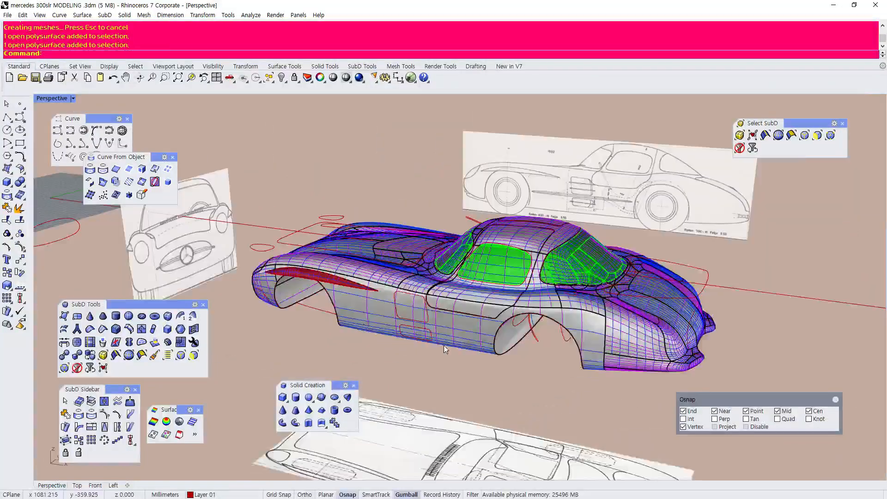
{"action": "scroll", "coordinate": [451, 353], "scroll_direction": "up", "scroll_amount": 4}
{"action": "right_click_drag", "start_coordinate": [451, 352], "coordinate": [77, 345]}
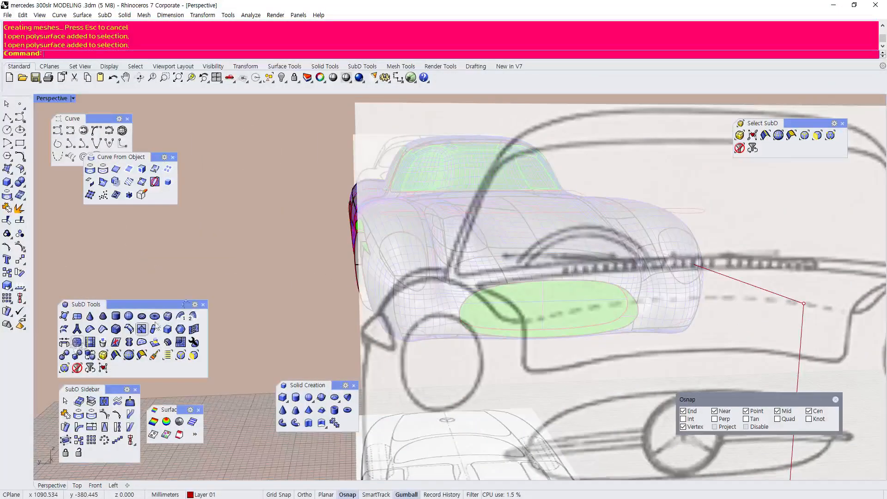
{"action": "right_click_drag", "start_coordinate": [517, 277], "coordinate": [419, 319]}
{"action": "scroll", "coordinate": [434, 342], "scroll_direction": "down", "scroll_amount": 4}
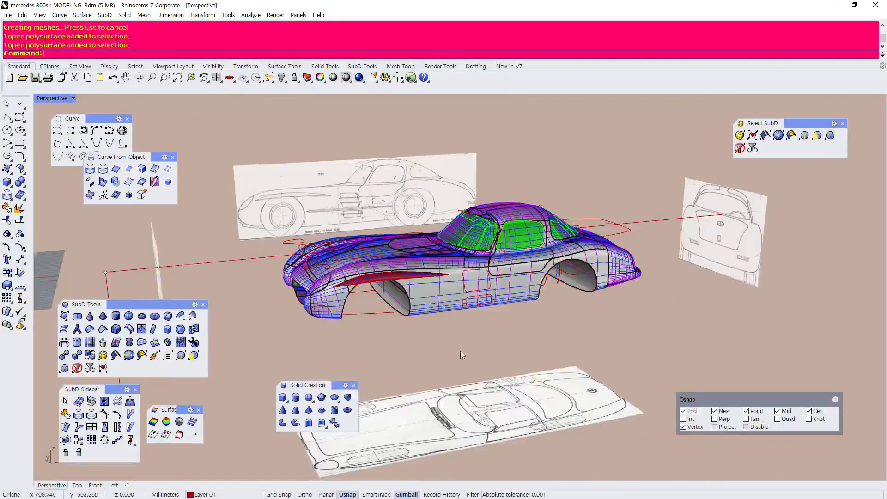
{"action": "right_click_drag", "start_coordinate": [461, 352], "coordinate": [519, 343]}
{"action": "scroll", "coordinate": [518, 342], "scroll_direction": "up", "scroll_amount": 3}
{"action": "scroll", "coordinate": [528, 306], "scroll_direction": "up", "scroll_amount": 3}
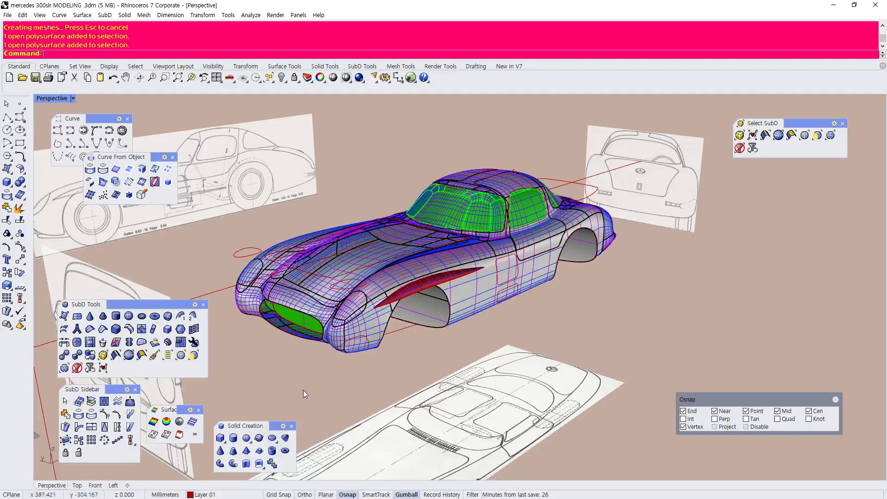
{"action": "scroll", "coordinate": [428, 310], "scroll_direction": "up", "scroll_amount": 5}
{"action": "scroll", "coordinate": [467, 312], "scroll_direction": "down", "scroll_amount": 3}
{"action": "scroll", "coordinate": [551, 315], "scroll_direction": "up", "scroll_amount": 3}
{"action": "scroll", "coordinate": [551, 315], "scroll_direction": "down", "scroll_amount": 4}
{"action": "mouse_move", "coordinate": [551, 315]}
{"action": "right_mouse_down"}
{"action": "mouse_move", "coordinate": [526, 317]}
{"action": "mouse_move", "coordinate": [506, 354]}
{"action": "mouse_move", "coordinate": [560, 289]}
{"action": "mouse_move", "coordinate": [583, 228]}
{"action": "mouse_move", "coordinate": [556, 301]}
{"action": "right_mouse_up"}
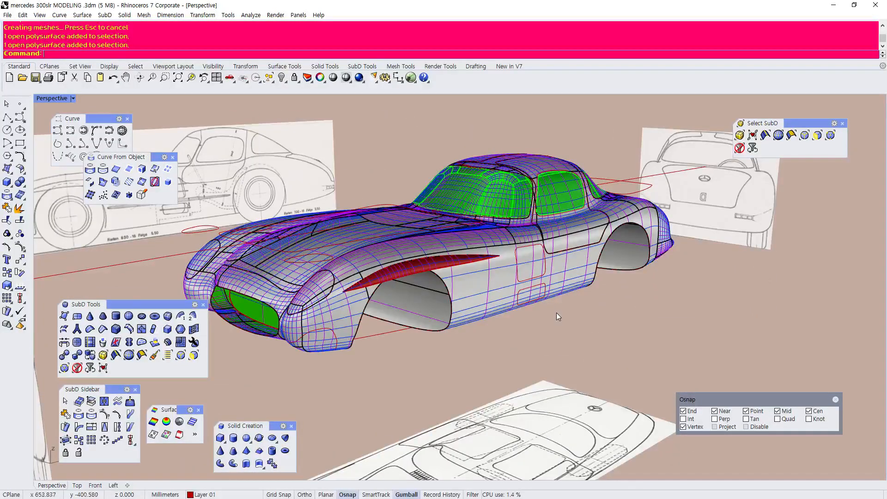
{"action": "scroll", "coordinate": [557, 315], "scroll_direction": "down", "scroll_amount": 2}
{"action": "scroll", "coordinate": [532, 318], "scroll_direction": "up", "scroll_amount": 4}
{"action": "right_click_drag", "start_coordinate": [521, 323], "coordinate": [503, 340]}
{"action": "right_click_drag", "start_coordinate": [376, 383], "coordinate": [482, 278]}
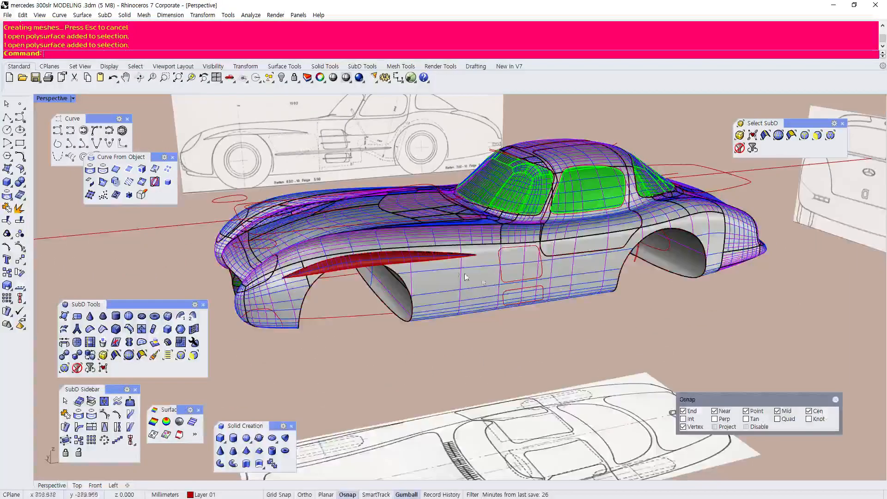
{"action": "scroll", "coordinate": [465, 214], "scroll_direction": "up", "scroll_amount": 3}
{"action": "scroll", "coordinate": [548, 234], "scroll_direction": "down", "scroll_amount": 5}
{"action": "right_click_drag", "start_coordinate": [559, 234], "coordinate": [543, 247]}
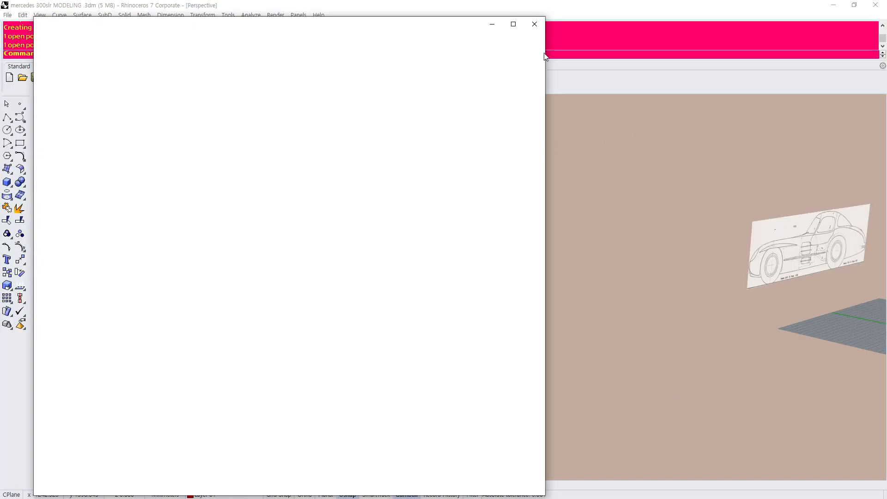
Switch to the reference photo M-076_0049.jpg and examine the front wheel's wire spokes, rim, hub and tyre up close
{"action": "left_click", "coordinate": [542, 29]}
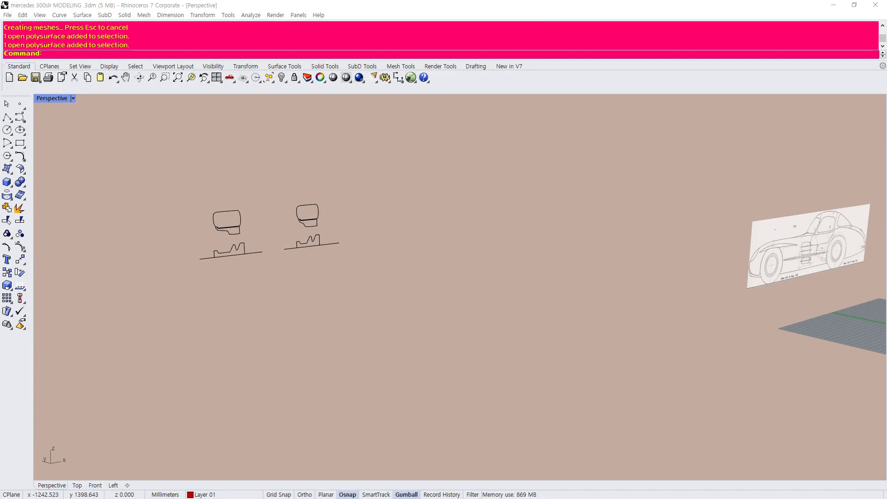
{"action": "scroll", "coordinate": [448, 243], "scroll_direction": "up", "scroll_amount": 4}
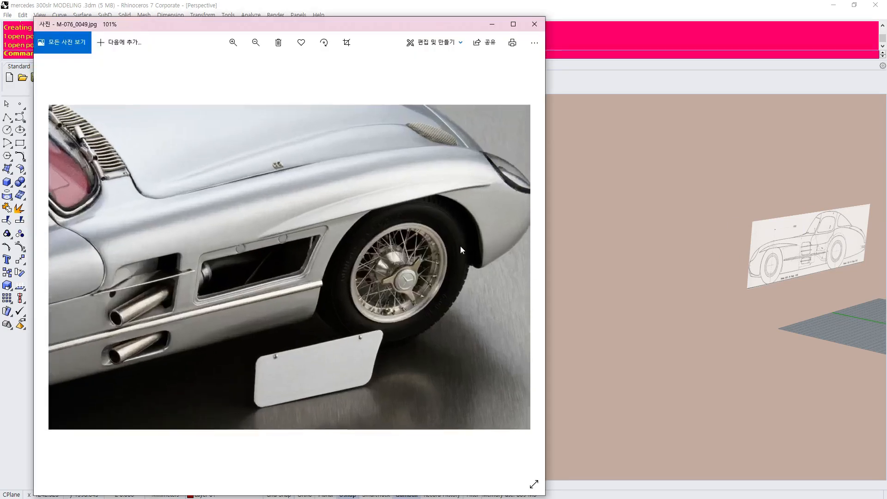
{"action": "scroll", "coordinate": [487, 258], "scroll_direction": "up", "scroll_amount": 2}
{"action": "left_click_drag", "start_coordinate": [252, 28], "coordinate": [468, 20]}
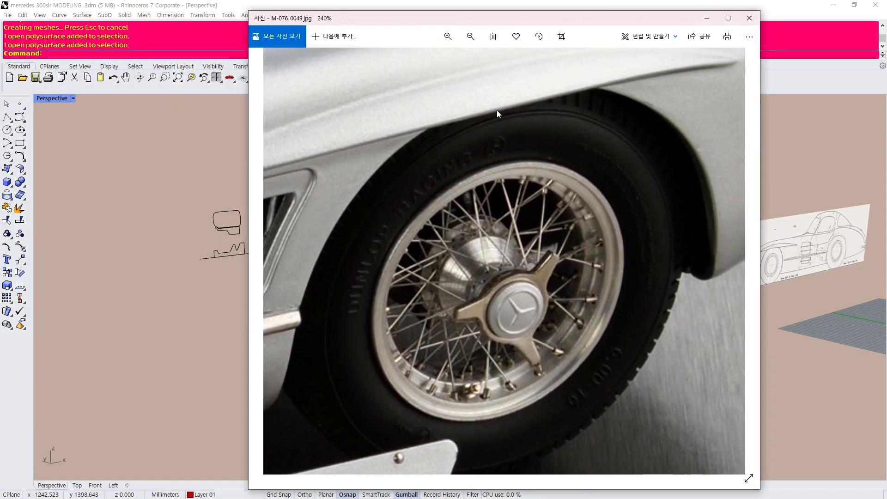
{"action": "scroll", "coordinate": [540, 298], "scroll_direction": "up", "scroll_amount": 2}
{"action": "scroll", "coordinate": [467, 342], "scroll_direction": "up", "scroll_amount": 1}
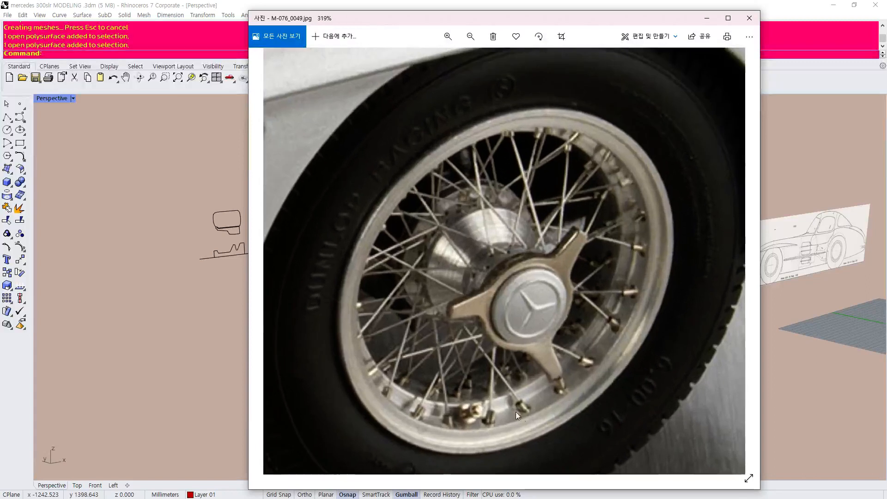
{"action": "scroll", "coordinate": [422, 296], "scroll_direction": "down", "scroll_amount": 2}
{"action": "scroll", "coordinate": [443, 309], "scroll_direction": "up", "scroll_amount": 1}
{"action": "scroll", "coordinate": [444, 189], "scroll_direction": "down", "scroll_amount": 1}
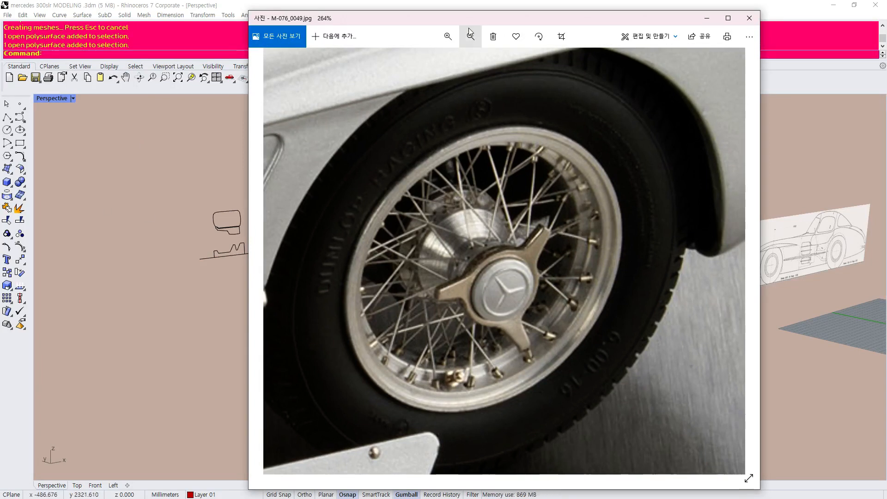
{"action": "left_click_drag", "start_coordinate": [470, 25], "coordinate": [547, 23]}
{"action": "scroll", "coordinate": [545, 232], "scroll_direction": "up", "scroll_amount": 2}
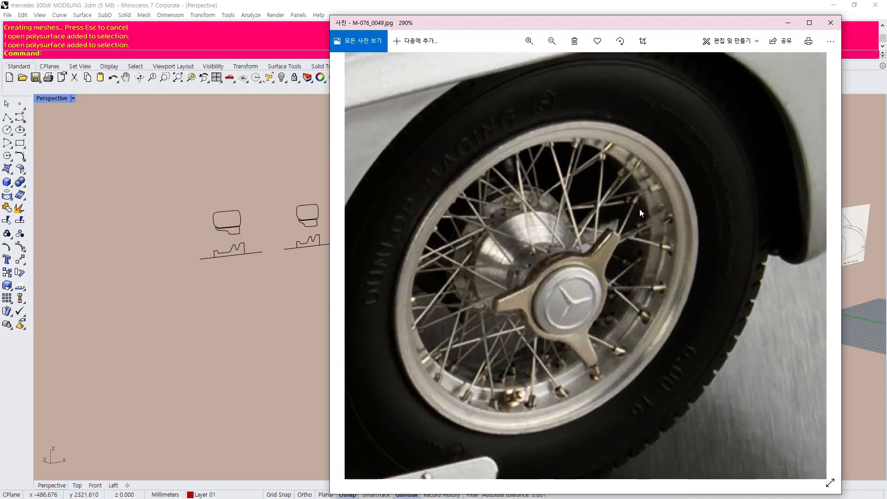
{"action": "scroll", "coordinate": [550, 256], "scroll_direction": "up", "scroll_amount": 2}
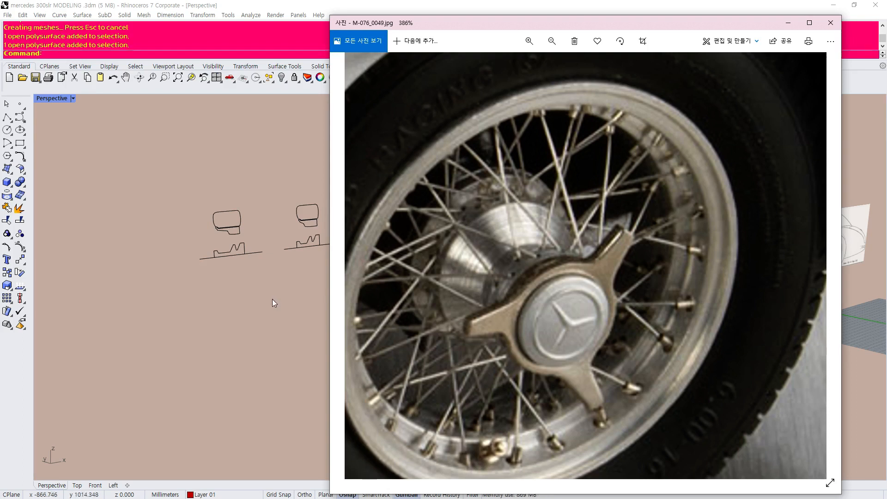
{"action": "scroll", "coordinate": [653, 140], "scroll_direction": "down", "scroll_amount": 1}
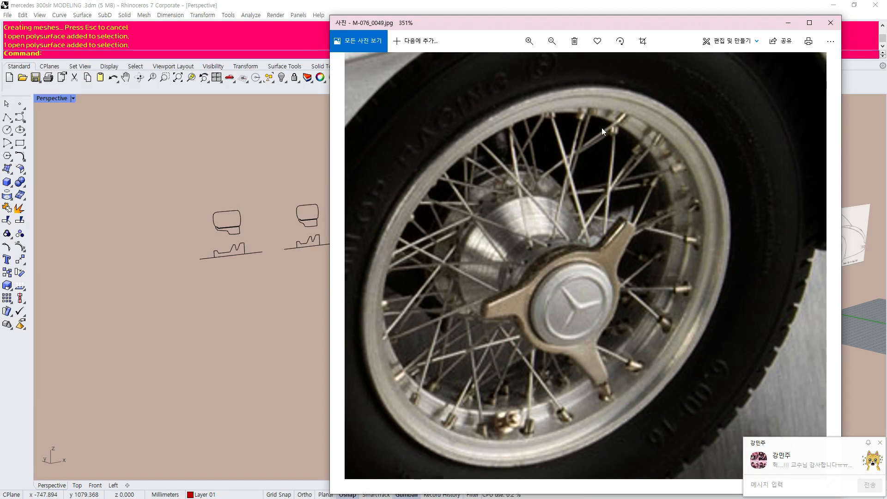
Switch back to Rhinoceros and revolve the left-hand set of tyre and rim profile curves 360° about their slanted axis line, starting at 0°
{"action": "left_click", "coordinate": [229, 313]}
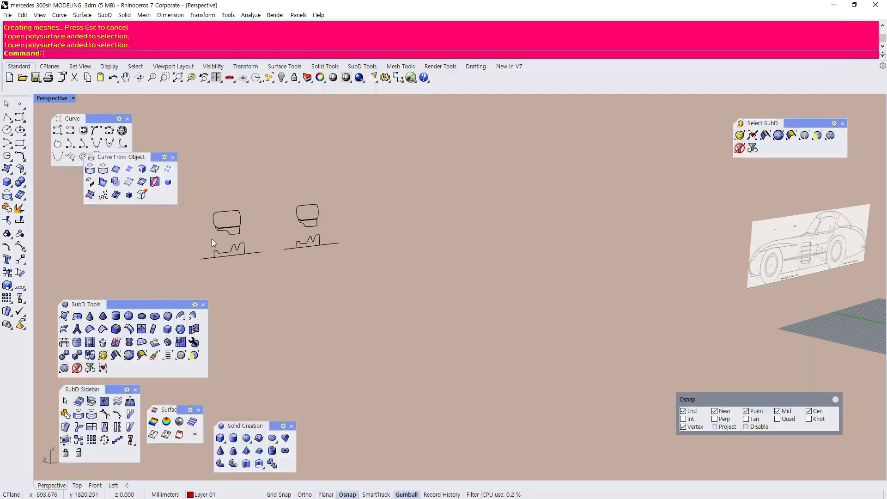
{"action": "scroll", "coordinate": [391, 271], "scroll_direction": "up", "scroll_amount": 4}
{"action": "scroll", "coordinate": [395, 264], "scroll_direction": "down", "scroll_amount": 4}
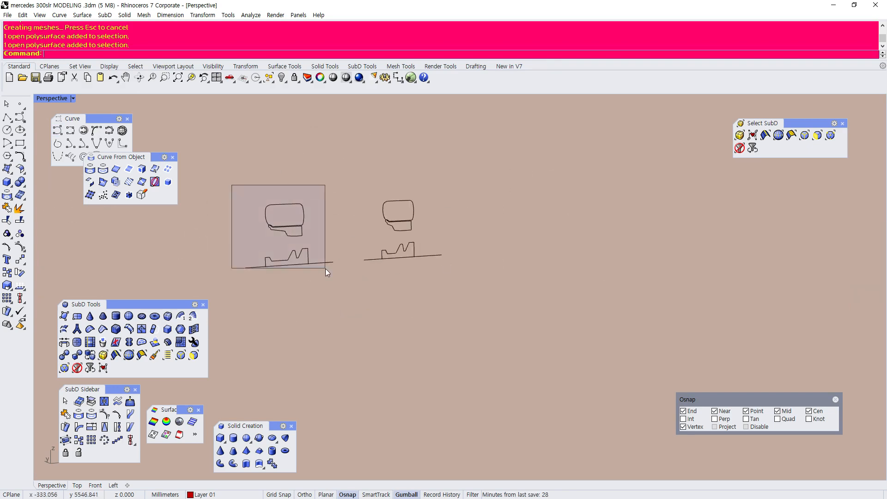
{"action": "left_click_drag", "start_coordinate": [317, 267], "coordinate": [331, 274]}
{"action": "left_click", "coordinate": [222, 233]}
{"action": "scroll", "coordinate": [220, 232], "scroll_direction": "up", "scroll_amount": 7}
{"action": "scroll", "coordinate": [270, 205], "scroll_direction": "up", "scroll_amount": 5}
{"action": "scroll", "coordinate": [270, 205], "scroll_direction": "down", "scroll_amount": 5}
{"action": "right_click_drag", "start_coordinate": [270, 205], "coordinate": [306, 224]}
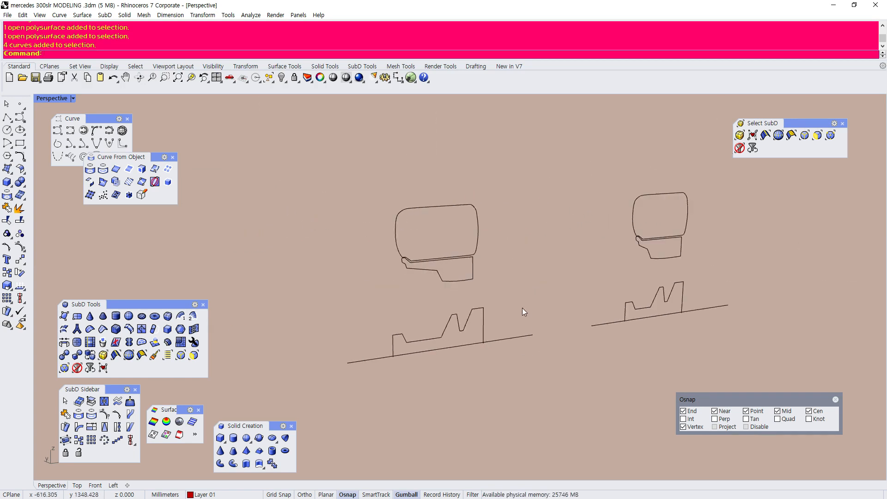
{"action": "left_click", "coordinate": [83, 16]}
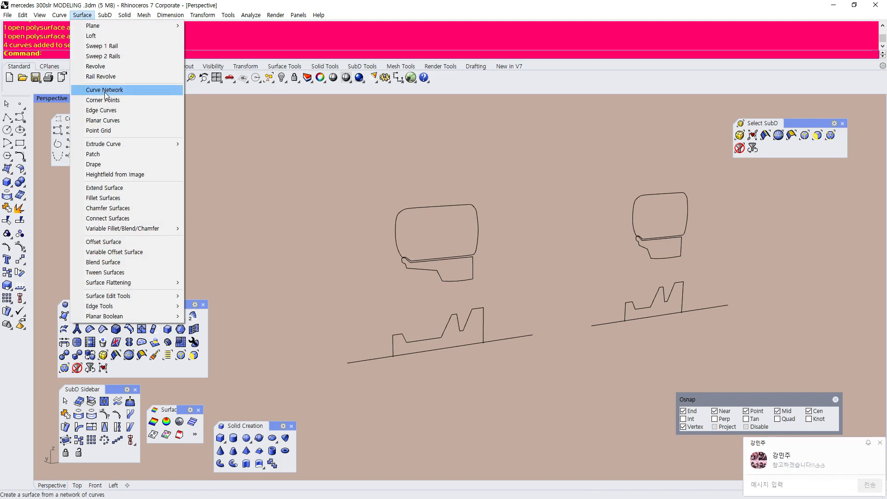
{"action": "left_click", "coordinate": [100, 66]}
{"action": "left_click_drag", "start_coordinate": [316, 163], "coordinate": [562, 392]}
{"action": "key", "text": "Return"}
{"action": "left_click", "coordinate": [355, 362]}
{"action": "left_click", "coordinate": [514, 336]}
{"action": "key", "text": "Return"}
{"action": "key", "text": "Return"}
{"action": "scroll", "coordinate": [339, 235], "scroll_direction": "down", "scroll_amount": 6}
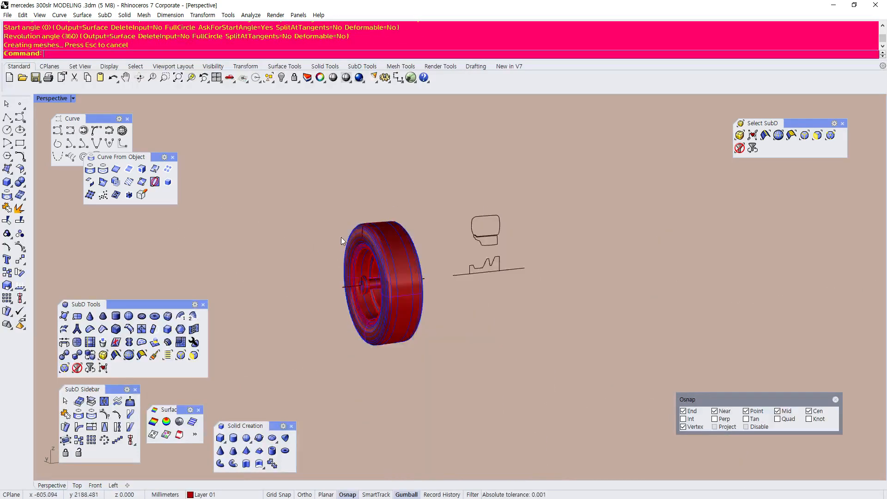
Move the tyre off the rim to examine the rim and hub, and undo that move
{"action": "right_click_drag", "start_coordinate": [339, 234], "coordinate": [442, 257]}
{"action": "scroll", "coordinate": [561, 215], "scroll_direction": "up", "scroll_amount": 7}
{"action": "left_click", "coordinate": [532, 195]}
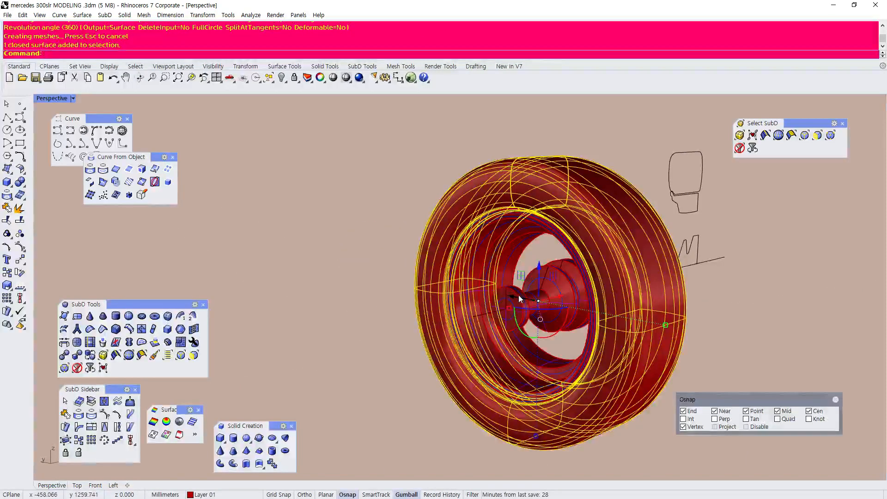
{"action": "left_click_drag", "start_coordinate": [556, 297], "coordinate": [286, 362]}
{"action": "left_click", "coordinate": [457, 175]}
{"action": "right_click_drag", "start_coordinate": [542, 281], "coordinate": [639, 281]}
{"action": "scroll", "coordinate": [348, 332], "scroll_direction": "up", "scroll_amount": 6}
{"action": "scroll", "coordinate": [351, 332], "scroll_direction": "down", "scroll_amount": 7}
{"action": "scroll", "coordinate": [640, 281], "scroll_direction": "up", "scroll_amount": 3}
{"action": "left_click", "coordinate": [621, 275]}
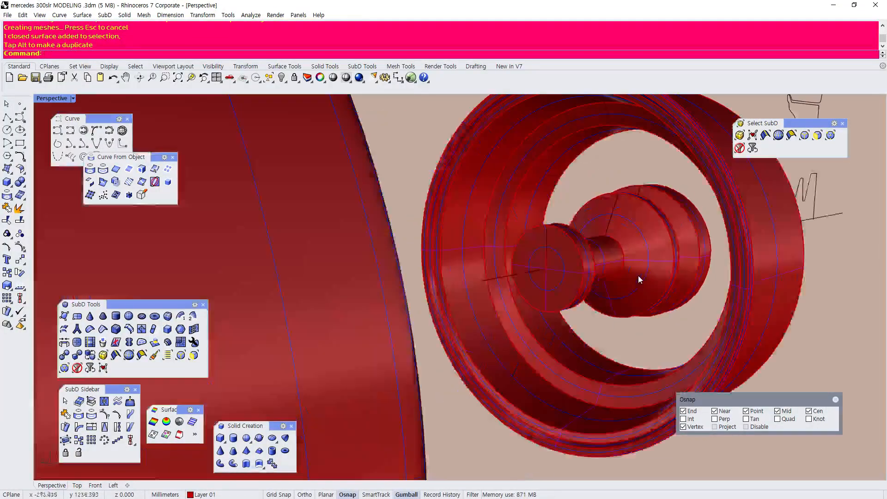
{"action": "key", "text": "Escape"}
{"action": "scroll", "coordinate": [393, 185], "scroll_direction": "down", "scroll_amount": 3}
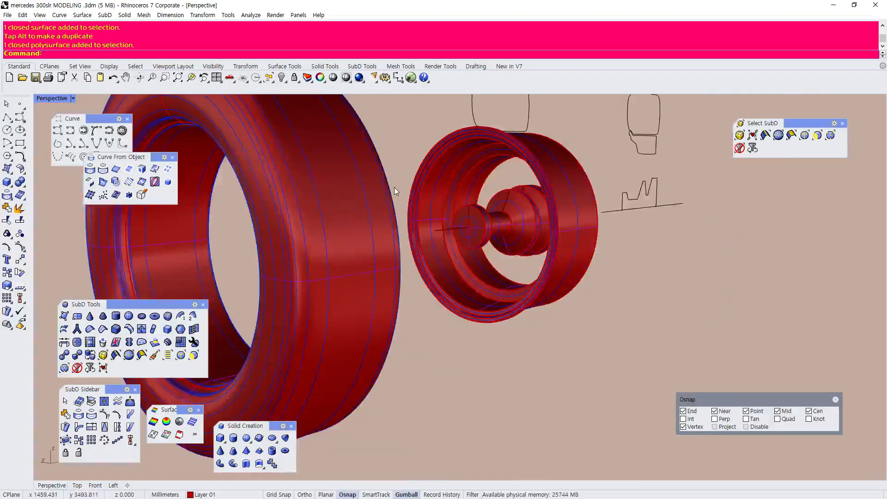
{"action": "key", "text": "ctrl+z"}
{"action": "key", "text": "Escape"}
{"action": "scroll", "coordinate": [391, 232], "scroll_direction": "down", "scroll_amount": 3}
{"action": "scroll", "coordinate": [483, 157], "scroll_direction": "up", "scroll_amount": 3}
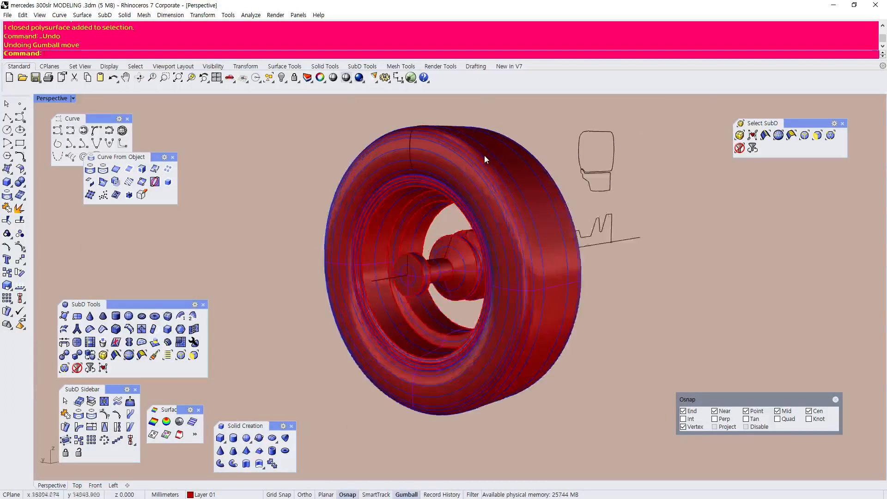
Examine the revolved wheel's tyre, rim and hub from several angles and up close
{"action": "mouse_move", "coordinate": [452, 157]}
{"action": "right_mouse_down"}
{"action": "mouse_move", "coordinate": [494, 157]}
{"action": "mouse_move", "coordinate": [467, 180]}
{"action": "right_mouse_up"}
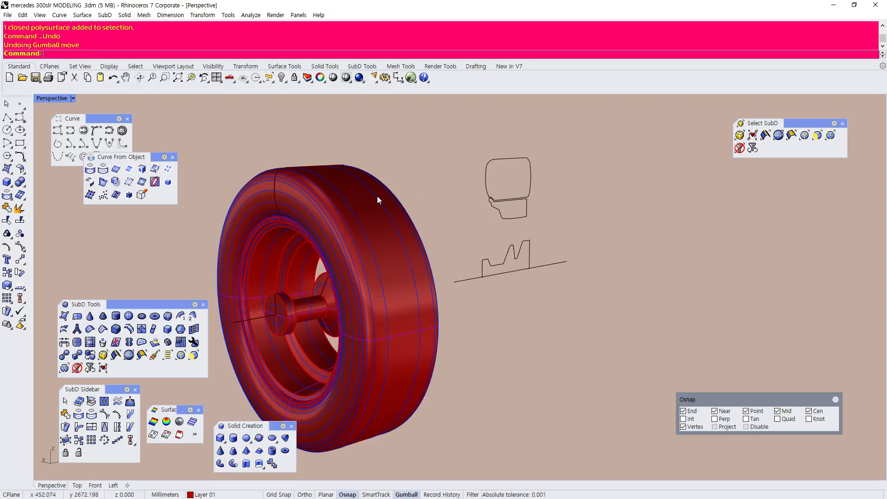
{"action": "scroll", "coordinate": [370, 202], "scroll_direction": "down", "scroll_amount": 3}
{"action": "scroll", "coordinate": [365, 209], "scroll_direction": "up", "scroll_amount": 3}
{"action": "scroll", "coordinate": [377, 173], "scroll_direction": "down", "scroll_amount": 3}
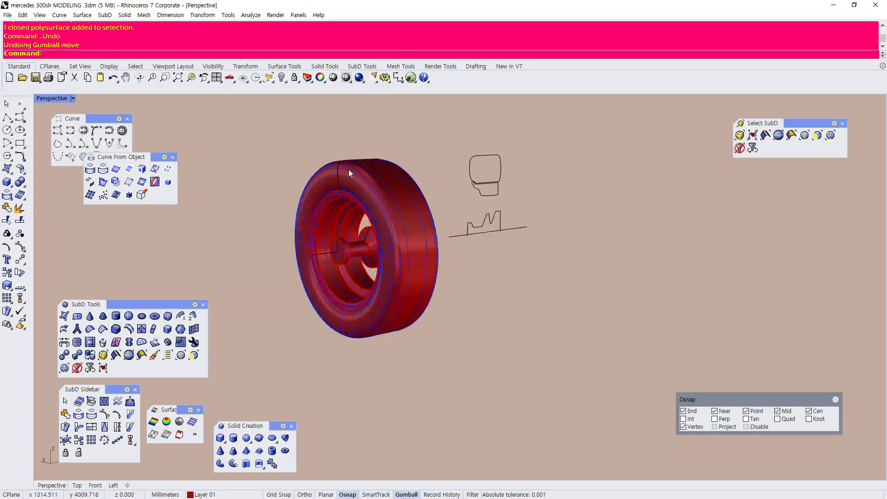
{"action": "scroll", "coordinate": [369, 199], "scroll_direction": "up", "scroll_amount": 5}
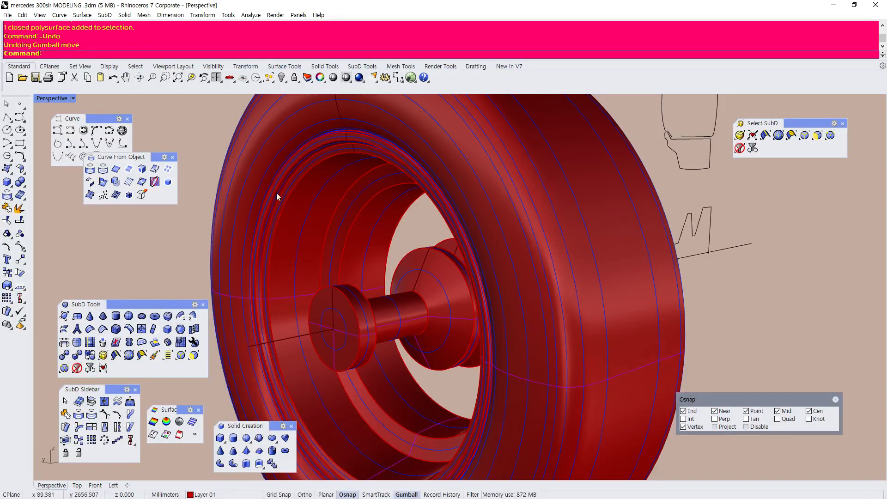
{"action": "scroll", "coordinate": [359, 356], "scroll_direction": "down", "scroll_amount": 5}
{"action": "scroll", "coordinate": [308, 364], "scroll_direction": "up", "scroll_amount": 2}
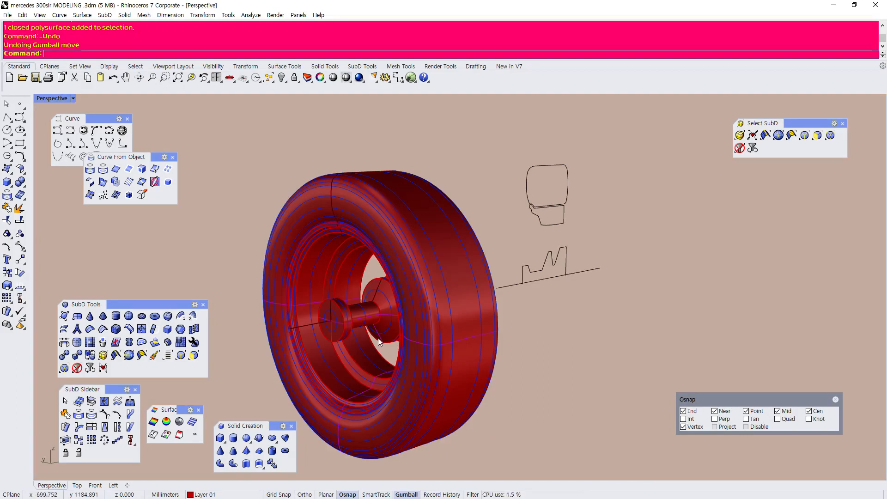
{"action": "right_click_drag", "start_coordinate": [286, 192], "coordinate": [583, 152]}
{"action": "right_click_drag", "start_coordinate": [346, 289], "coordinate": [490, 273]}
{"action": "scroll", "coordinate": [505, 237], "scroll_direction": "up", "scroll_amount": 3}
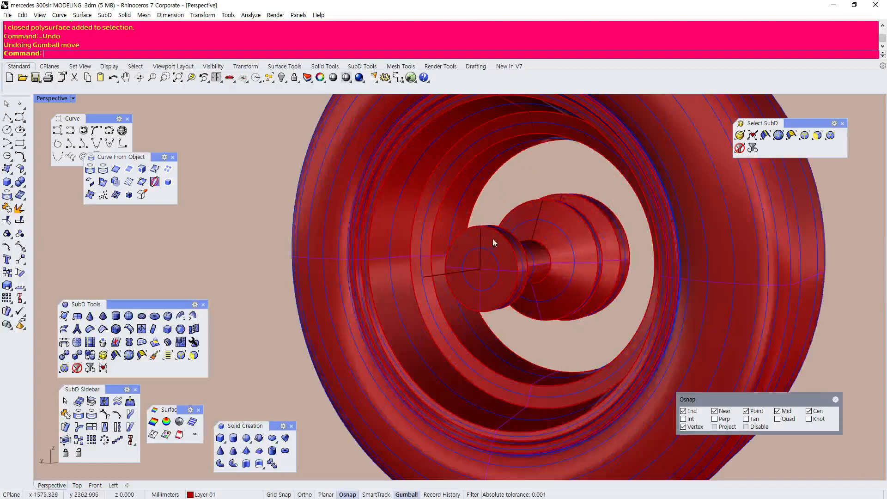
{"action": "scroll", "coordinate": [499, 237], "scroll_direction": "down", "scroll_amount": 3}
{"action": "right_click_drag", "start_coordinate": [334, 261], "coordinate": [408, 250]}
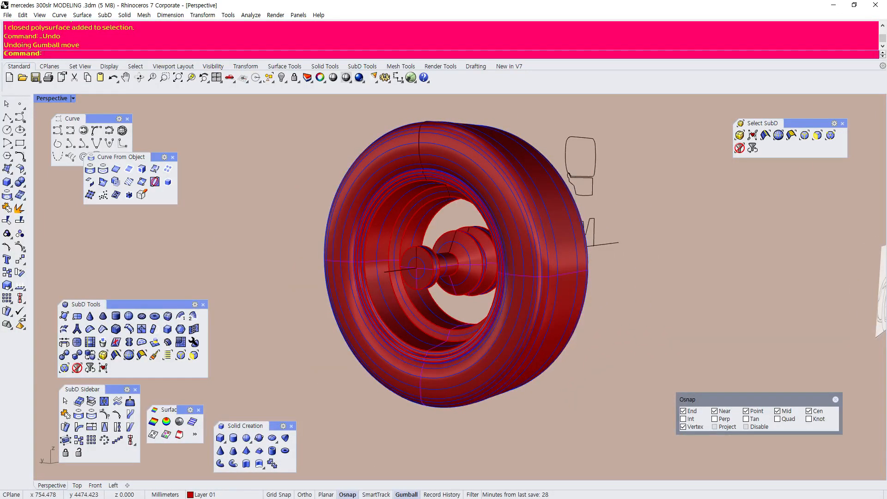
Switch to the reference photo M-076_0079.jpg and examine the wire spokes, three-eared hub nut and star emblem up close
{"action": "key", "text": "alt+Tab"}
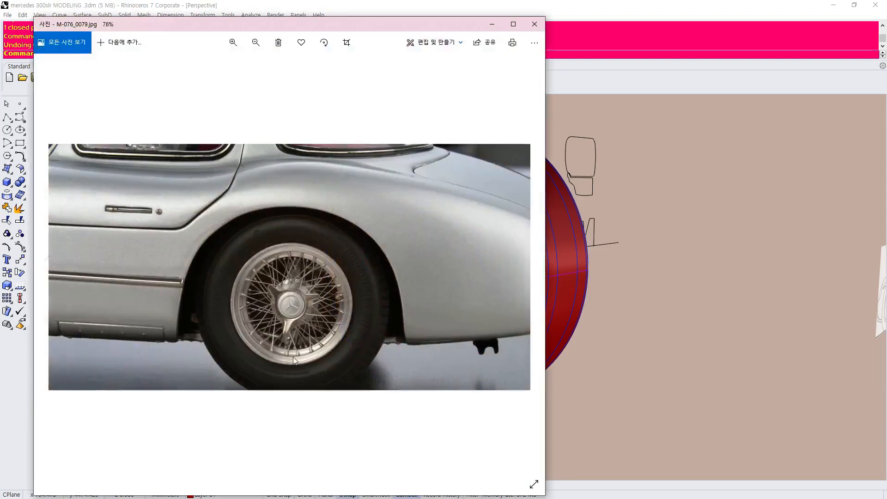
{"action": "scroll", "coordinate": [326, 325], "scroll_direction": "up", "scroll_amount": 3}
{"action": "scroll", "coordinate": [327, 326], "scroll_direction": "up", "scroll_amount": 5}
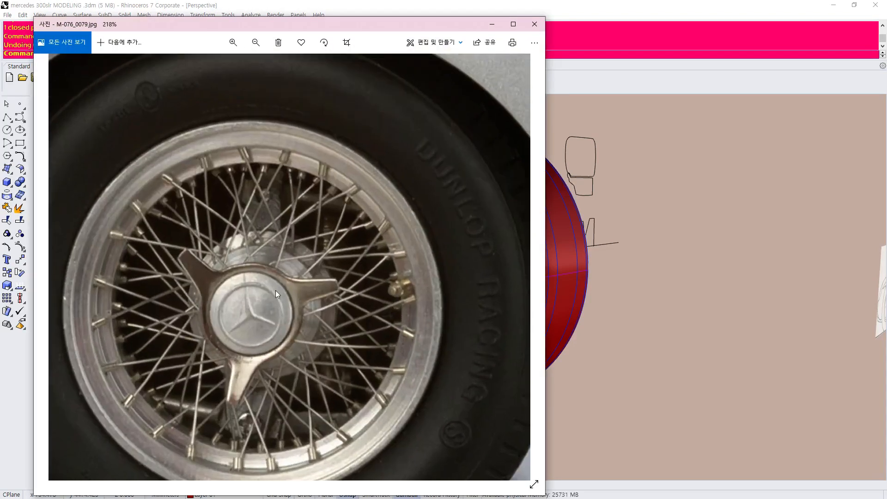
{"action": "scroll", "coordinate": [256, 314], "scroll_direction": "down", "scroll_amount": 5}
{"action": "scroll", "coordinate": [231, 333], "scroll_direction": "up", "scroll_amount": 6}
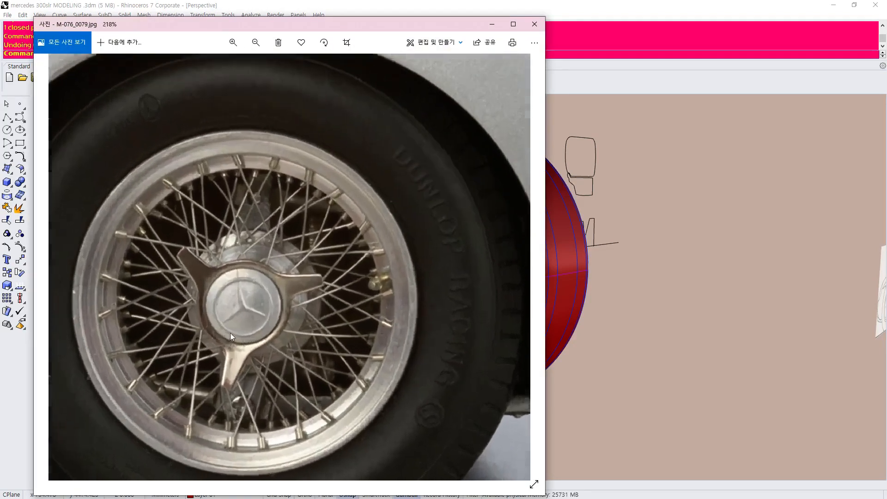
{"action": "scroll", "coordinate": [238, 300], "scroll_direction": "down", "scroll_amount": 1}
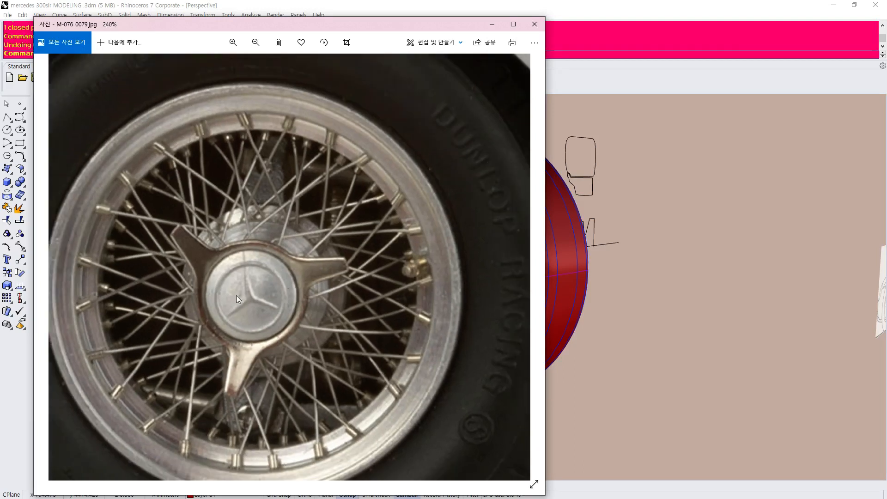
{"action": "scroll", "coordinate": [281, 283], "scroll_direction": "down", "scroll_amount": 4}
Switch back to Rhinoceros and examine the large star-in-ring emblem curves beside the wheel
{"action": "left_click", "coordinate": [699, 265]}
{"action": "scroll", "coordinate": [670, 263], "scroll_direction": "down", "scroll_amount": 12}
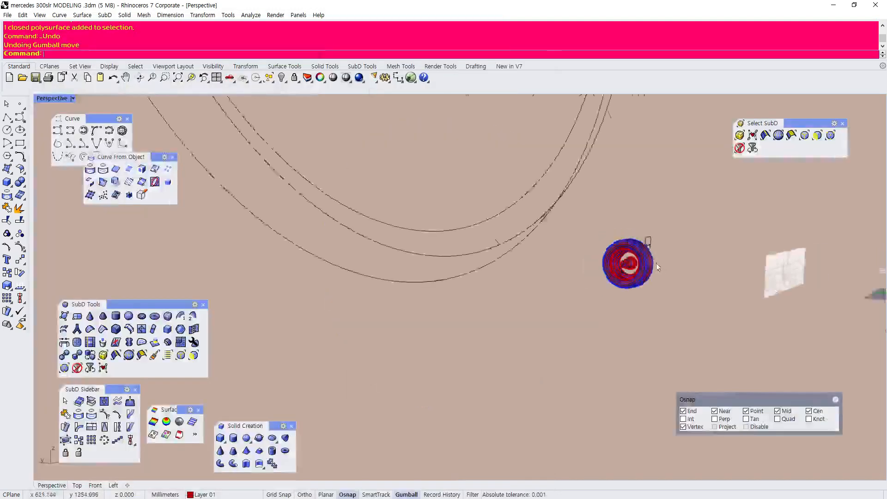
{"action": "scroll", "coordinate": [381, 303], "scroll_direction": "down", "scroll_amount": 4}
{"action": "scroll", "coordinate": [467, 184], "scroll_direction": "up", "scroll_amount": 6}
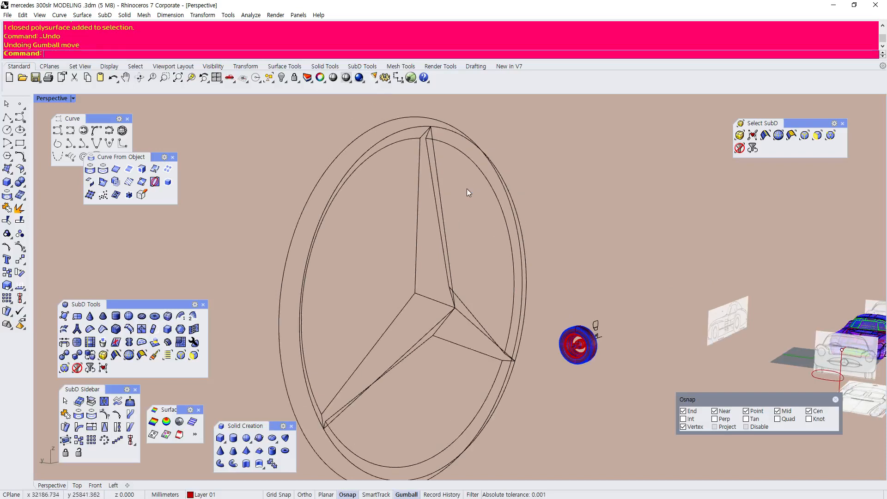
{"action": "scroll", "coordinate": [468, 189], "scroll_direction": "down", "scroll_amount": 5}
{"action": "right_click_drag", "start_coordinate": [474, 220], "coordinate": [375, 297]}
{"action": "scroll", "coordinate": [312, 308], "scroll_direction": "up", "scroll_amount": 6}
{"action": "right_click_drag", "start_coordinate": [313, 308], "coordinate": [345, 307]}
{"action": "scroll", "coordinate": [349, 302], "scroll_direction": "down", "scroll_amount": 6}
{"action": "scroll", "coordinate": [411, 261], "scroll_direction": "up", "scroll_amount": 4}
{"action": "right_click_drag", "start_coordinate": [422, 269], "coordinate": [421, 252]}
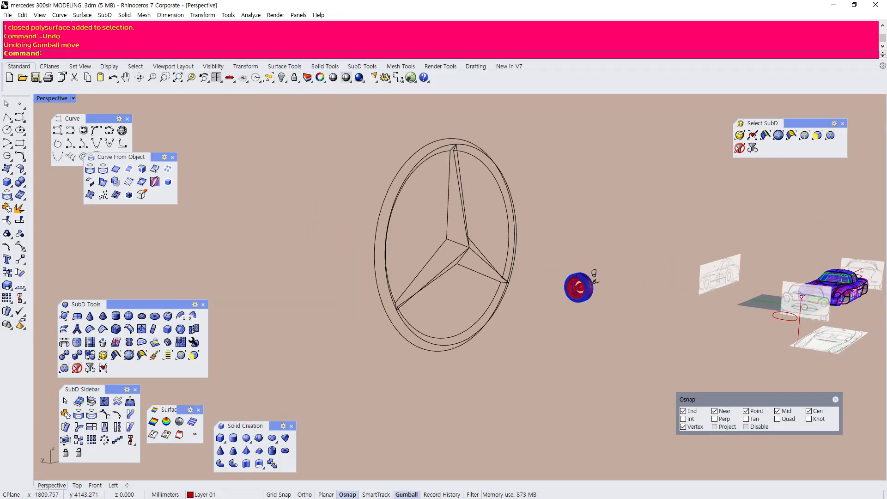
Switch to the reference image Mercedes-Benz-Logo.png, examine the star's facets and ring, and close the image
{"action": "key", "text": "alt+Tab"}
{"action": "scroll", "coordinate": [256, 289], "scroll_direction": "up", "scroll_amount": 3}
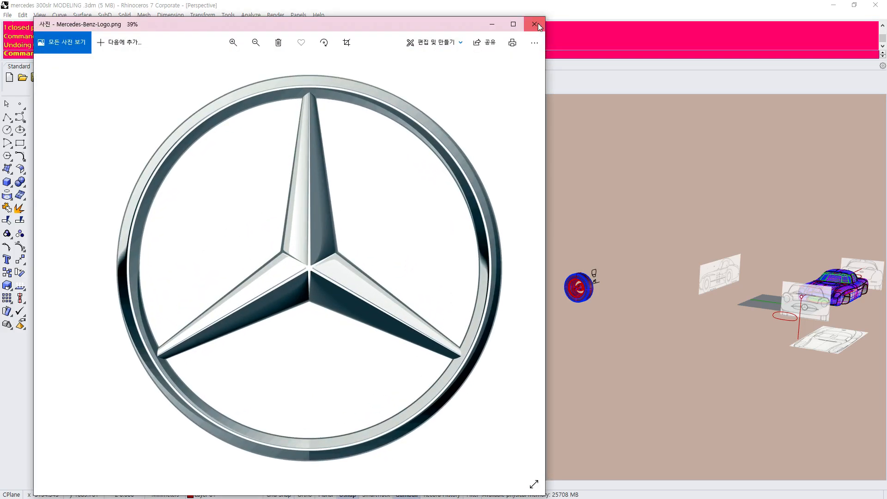
{"action": "left_click", "coordinate": [535, 24]}
Loft a surface between the left edge curve and the centre ridge curve of the emblem's upper star arm
{"action": "right_click_drag", "start_coordinate": [504, 225], "coordinate": [440, 279]}
{"action": "scroll", "coordinate": [497, 270], "scroll_direction": "up", "scroll_amount": 4}
{"action": "scroll", "coordinate": [439, 277], "scroll_direction": "down", "scroll_amount": 4}
{"action": "scroll", "coordinate": [349, 274], "scroll_direction": "up", "scroll_amount": 5}
{"action": "scroll", "coordinate": [520, 242], "scroll_direction": "down", "scroll_amount": 4}
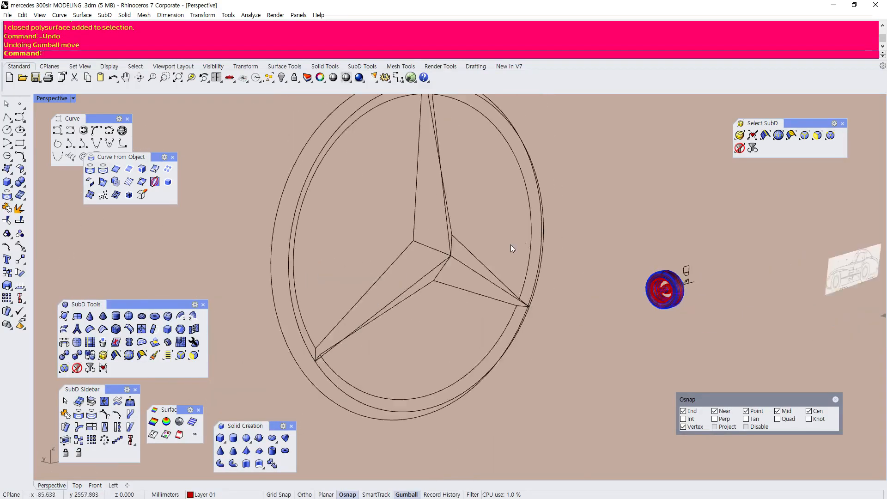
{"action": "right_click_drag", "start_coordinate": [520, 242], "coordinate": [497, 254]}
{"action": "left_click", "coordinate": [82, 16]}
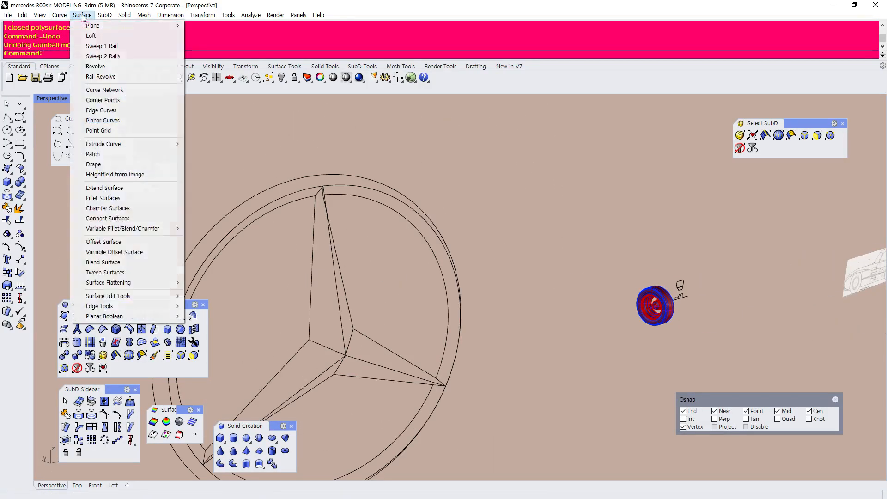
{"action": "left_click", "coordinate": [403, 244]}
{"action": "scroll", "coordinate": [403, 245], "scroll_direction": "down", "scroll_amount": 4}
{"action": "scroll", "coordinate": [404, 245], "scroll_direction": "up", "scroll_amount": 3}
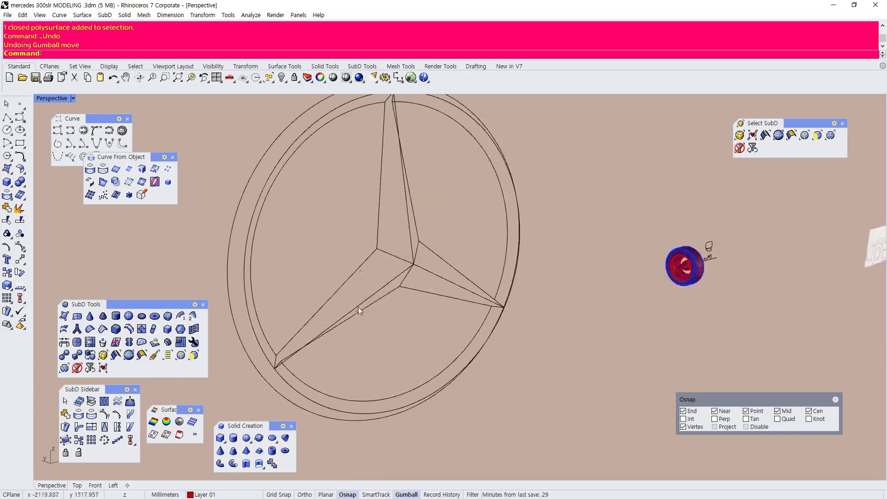
{"action": "left_click", "coordinate": [82, 15]}
{"action": "left_click", "coordinate": [91, 35]}
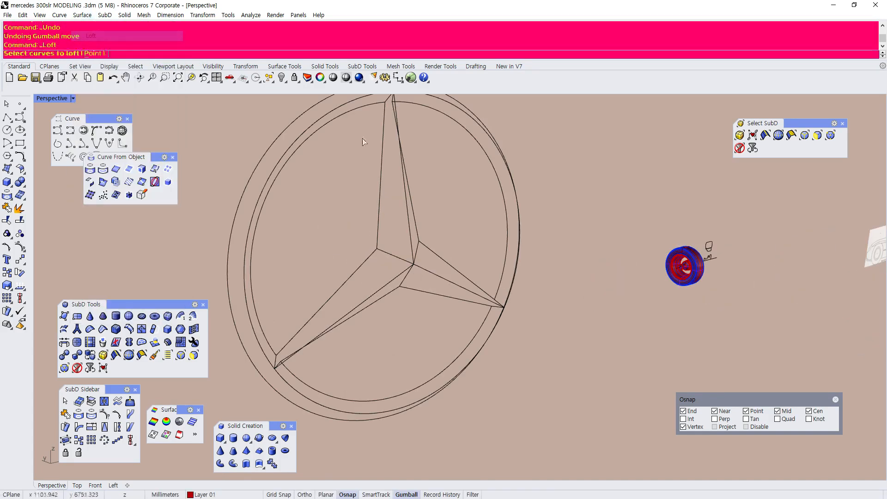
{"action": "left_click", "coordinate": [413, 245]}
{"action": "key", "text": "Return"}
{"action": "key", "text": "Return"}
{"action": "right_click_drag", "start_coordinate": [414, 245], "coordinate": [403, 264], "text": "shift"}
{"action": "scroll", "coordinate": [399, 242], "scroll_direction": "up", "scroll_amount": 5}
{"action": "key", "text": "Return"}
{"action": "key", "text": "Escape"}
{"action": "left_click", "coordinate": [382, 315]}
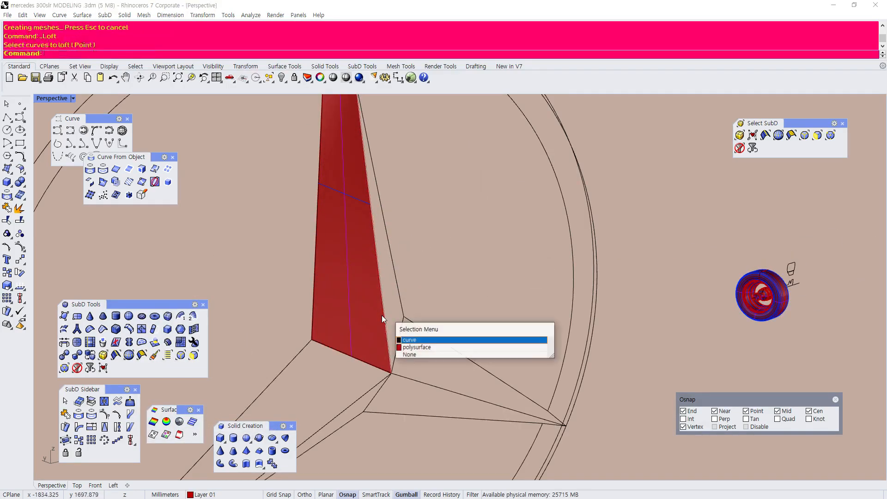
{"action": "left_click", "coordinate": [407, 338]}
{"action": "key", "text": "Return"}
{"action": "key", "text": "Escape"}
{"action": "left_click", "coordinate": [403, 301]}
{"action": "key", "text": "Return"}
{"action": "left_click", "coordinate": [386, 336]}
{"action": "left_click", "coordinate": [435, 295]}
{"action": "key", "text": "Escape"}
{"action": "left_click", "coordinate": [401, 303]}
{"action": "left_click", "coordinate": [401, 303]}
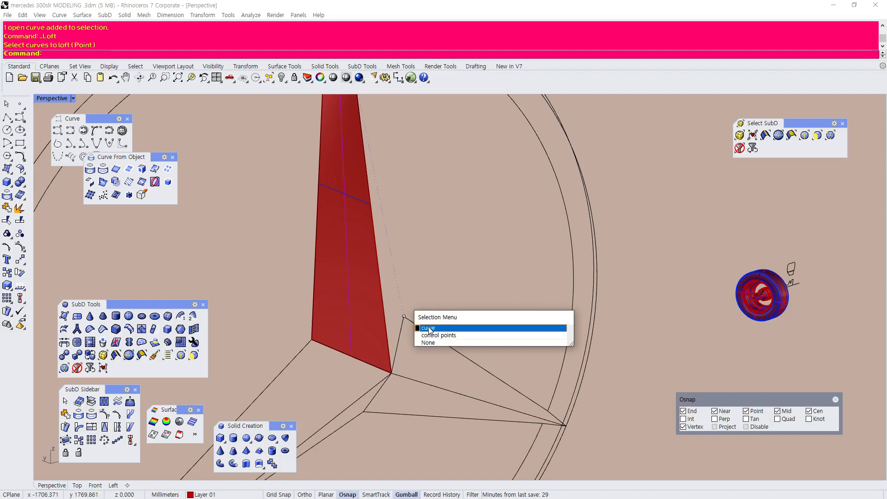
{"action": "left_click", "coordinate": [429, 329]}
{"action": "left_click", "coordinate": [392, 349]}
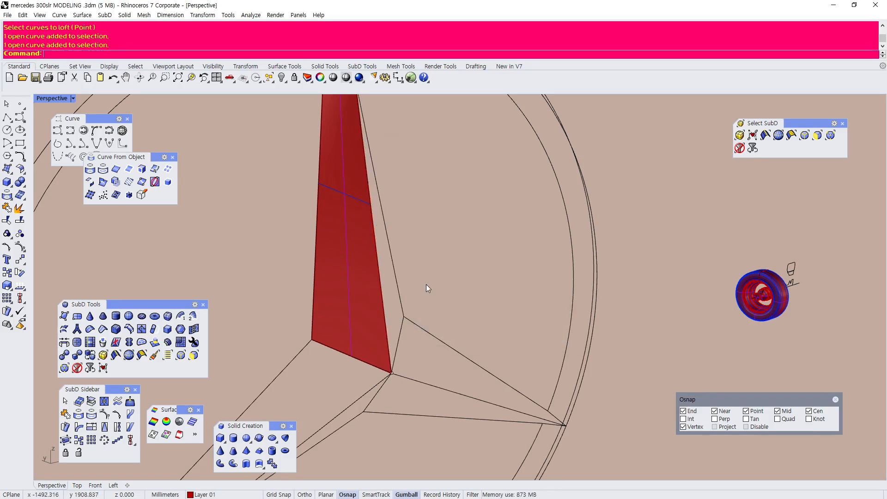
Loft a surface between the right edge curve and the centre ridge curve of the upper star arm
{"action": "left_click", "coordinate": [82, 15]}
{"action": "left_click", "coordinate": [91, 40]}
{"action": "left_click", "coordinate": [403, 311]}
{"action": "left_click", "coordinate": [388, 344]}
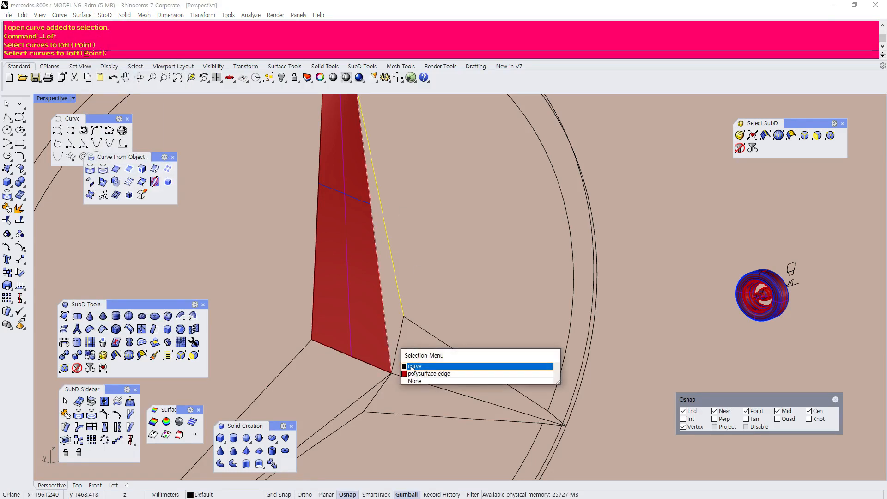
{"action": "left_click", "coordinate": [411, 367]}
{"action": "right_click", "coordinate": [411, 367]}
{"action": "left_click", "coordinate": [191, 422]}
{"action": "scroll", "coordinate": [414, 281], "scroll_direction": "down", "scroll_amount": 10}
{"action": "scroll", "coordinate": [406, 263], "scroll_direction": "up", "scroll_amount": 5}
Select both lofted faces of the upper star arm and show the emblem in the maximized Front view
{"action": "left_click", "coordinate": [421, 363]}
{"action": "left_click", "coordinate": [375, 292]}
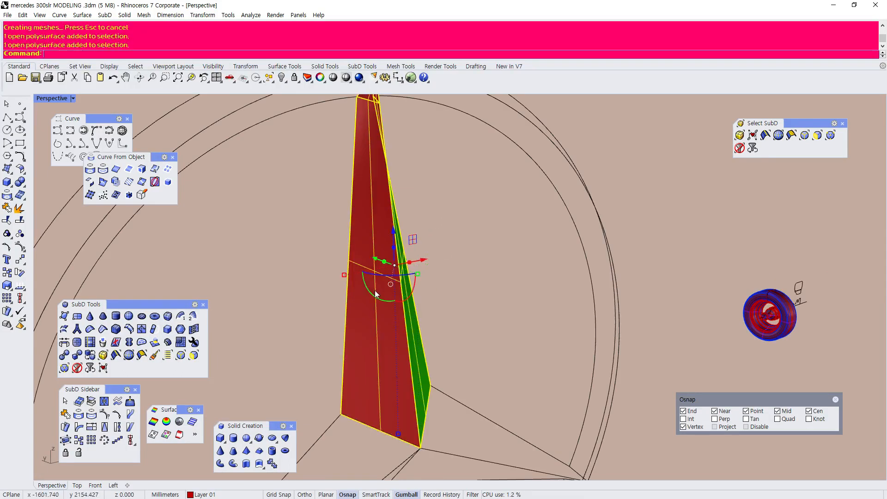
{"action": "scroll", "coordinate": [375, 290], "scroll_direction": "down", "scroll_amount": 5}
{"action": "scroll", "coordinate": [368, 339], "scroll_direction": "up", "scroll_amount": 5}
{"action": "double_click", "coordinate": [51, 99]}
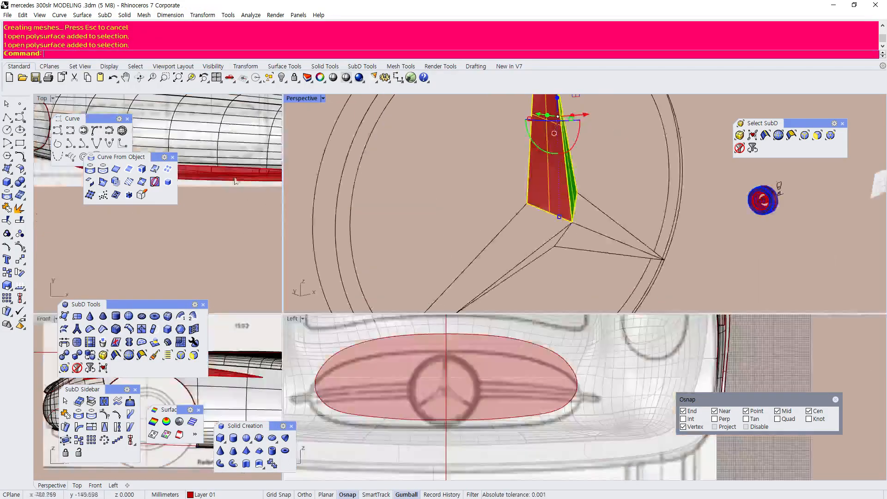
{"action": "scroll", "coordinate": [208, 220], "scroll_direction": "down", "scroll_amount": 8}
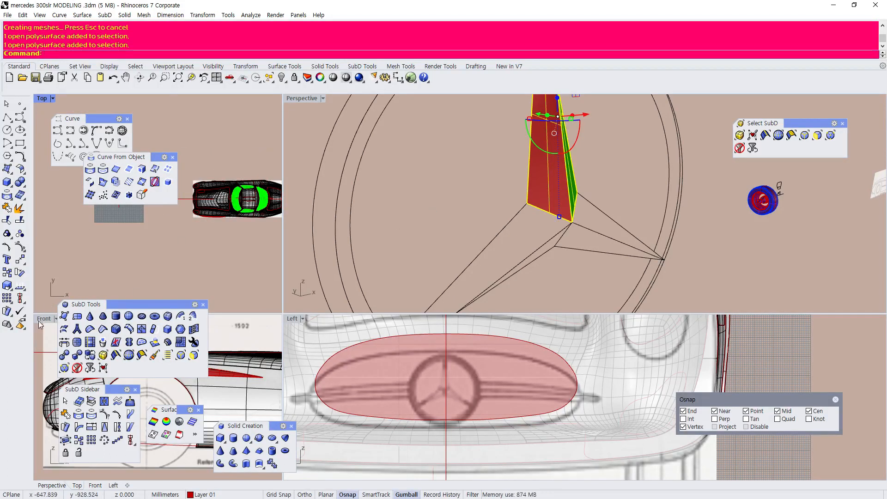
{"action": "double_click", "coordinate": [41, 320]}
{"action": "scroll", "coordinate": [218, 227], "scroll_direction": "down", "scroll_amount": 8}
{"action": "scroll", "coordinate": [481, 257], "scroll_direction": "down", "scroll_amount": 2}
{"action": "scroll", "coordinate": [247, 194], "scroll_direction": "up", "scroll_amount": 10}
{"action": "right_click_drag", "start_coordinate": [343, 236], "coordinate": [325, 212]}
{"action": "scroll", "coordinate": [326, 208], "scroll_direction": "up", "scroll_amount": 2}
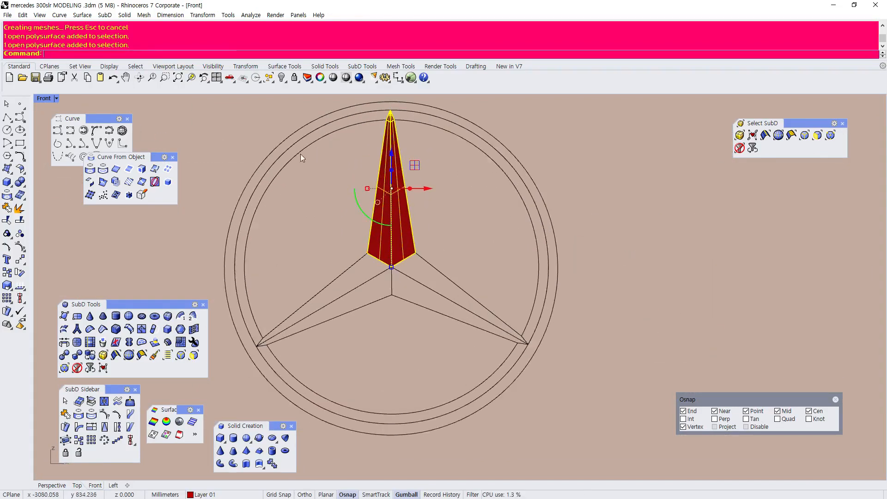
Polar array the two star-arm faces around the star's centre with 3 items over a 360° fill angle
{"action": "left_click", "coordinate": [203, 15]}
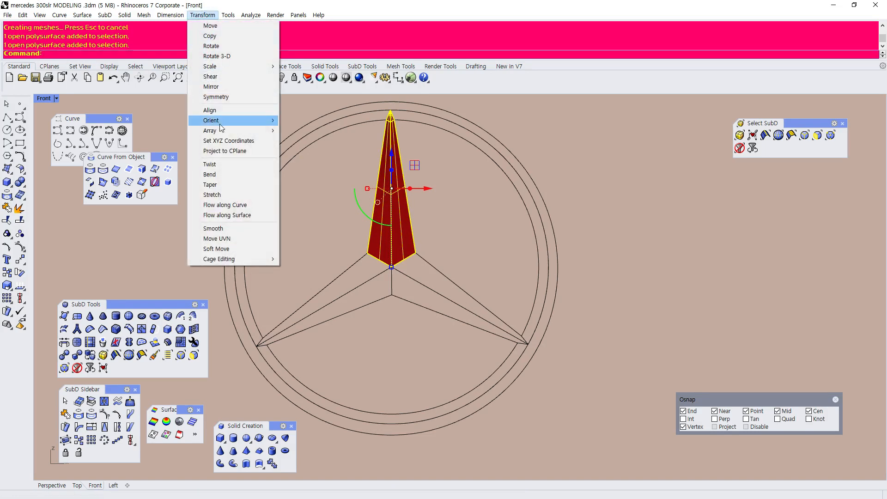
{"action": "mouse_move", "coordinate": [222, 128]}
{"action": "left_click", "coordinate": [301, 140]}
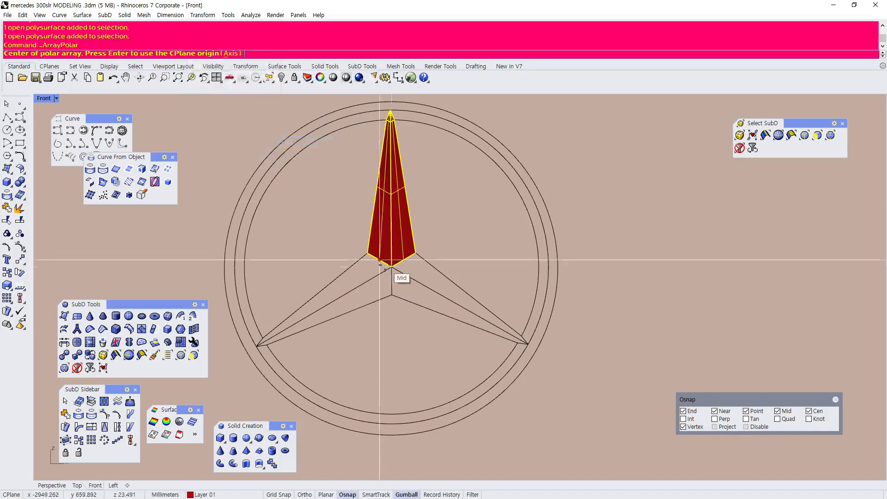
{"action": "left_click", "coordinate": [392, 267]}
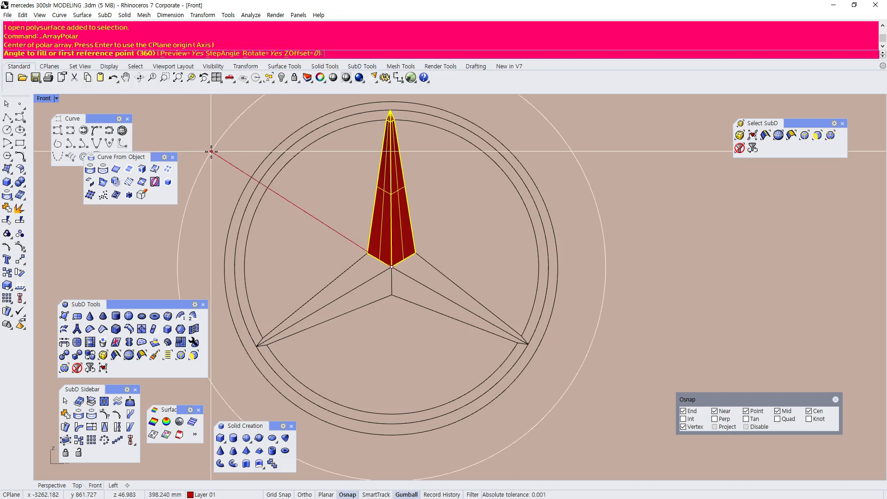
{"action": "key", "text": "Return"}
{"action": "key", "text": "Return"}
{"action": "left_click", "coordinate": [210, 136]}
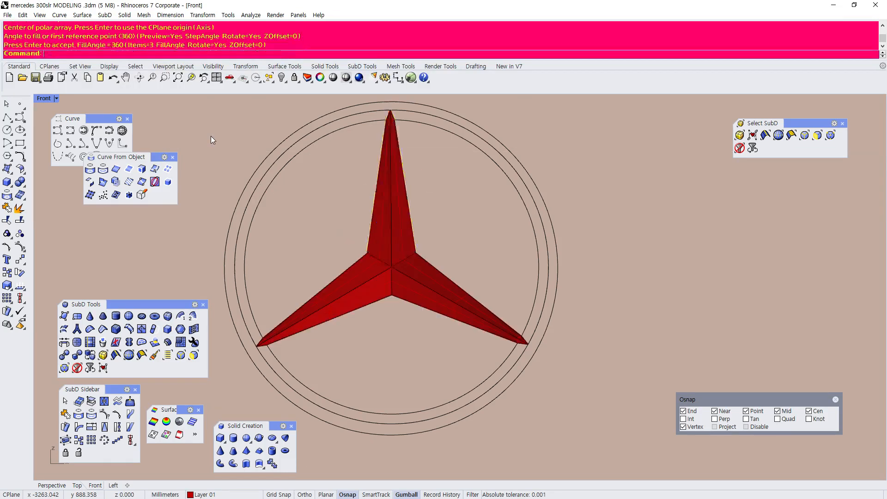
Join the faces of all three star arms into one polysurface
{"action": "scroll", "coordinate": [398, 270], "scroll_direction": "up", "scroll_amount": 6}
{"action": "left_click", "coordinate": [410, 242]}
{"action": "left_click", "coordinate": [433, 264], "text": "shift"}
{"action": "left_click", "coordinate": [414, 314], "text": "shift"}
{"action": "left_click", "coordinate": [356, 309], "text": "shift"}
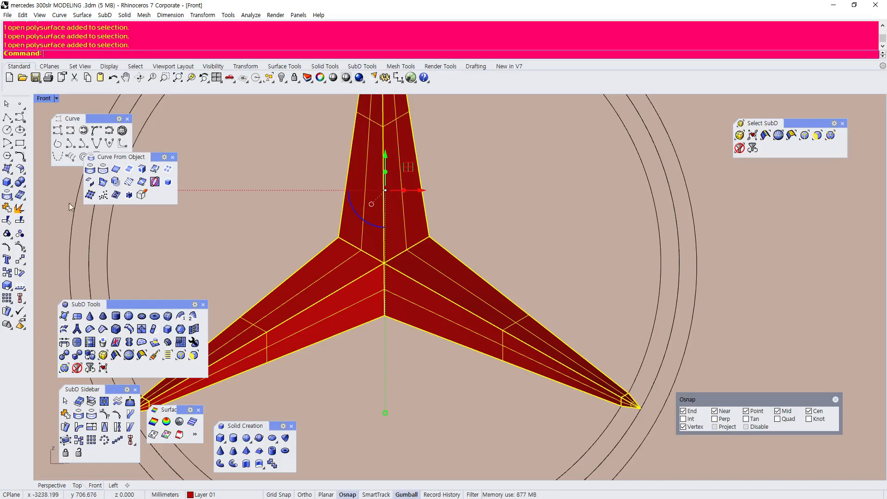
{"action": "left_click", "coordinate": [7, 208]}
{"action": "scroll", "coordinate": [301, 227], "scroll_direction": "down", "scroll_amount": 3}
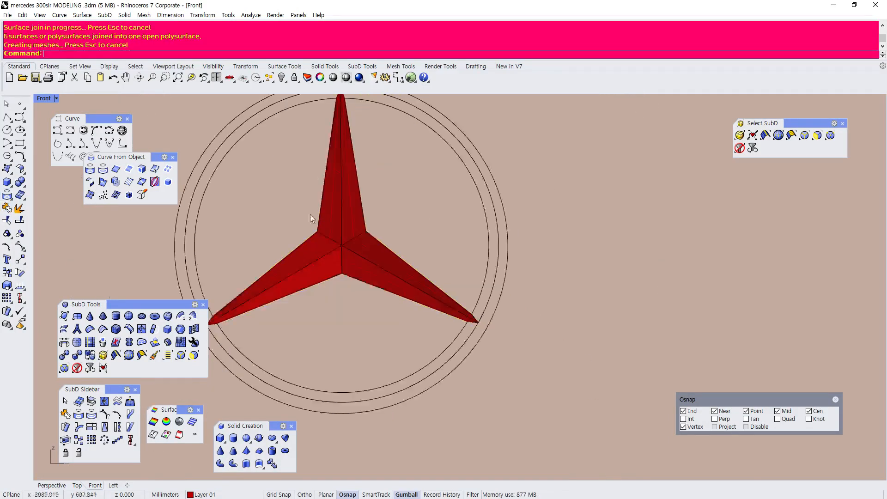
Loft a ring surface between the emblem's outer and middle circles in the Perspective view, with Normal style and no simplification
{"action": "scroll", "coordinate": [260, 136], "scroll_direction": "up", "scroll_amount": 3}
{"action": "double_click", "coordinate": [50, 99]}
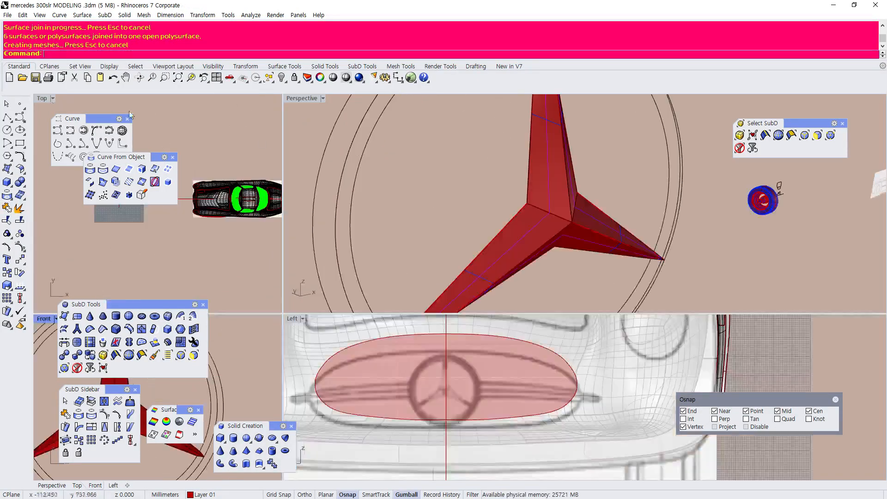
{"action": "double_click", "coordinate": [293, 99]}
{"action": "scroll", "coordinate": [351, 286], "scroll_direction": "up", "scroll_amount": 3}
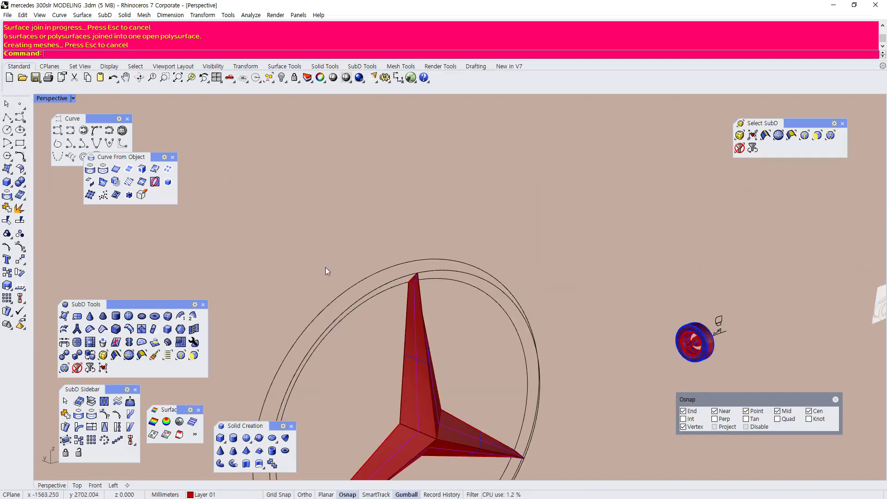
{"action": "left_click", "coordinate": [83, 15]}
{"action": "left_click", "coordinate": [95, 35]}
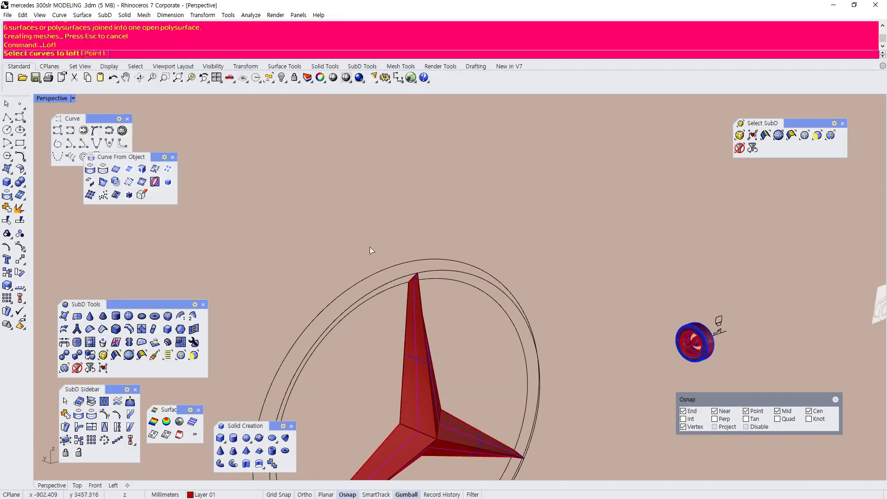
{"action": "left_click", "coordinate": [373, 271]}
{"action": "key", "text": "Return"}
{"action": "key", "text": "Return"}
{"action": "left_click", "coordinate": [426, 292]}
{"action": "left_click", "coordinate": [426, 303]}
{"action": "left_click", "coordinate": [384, 271]}
{"action": "key", "text": "Return"}
{"action": "key", "text": "Return"}
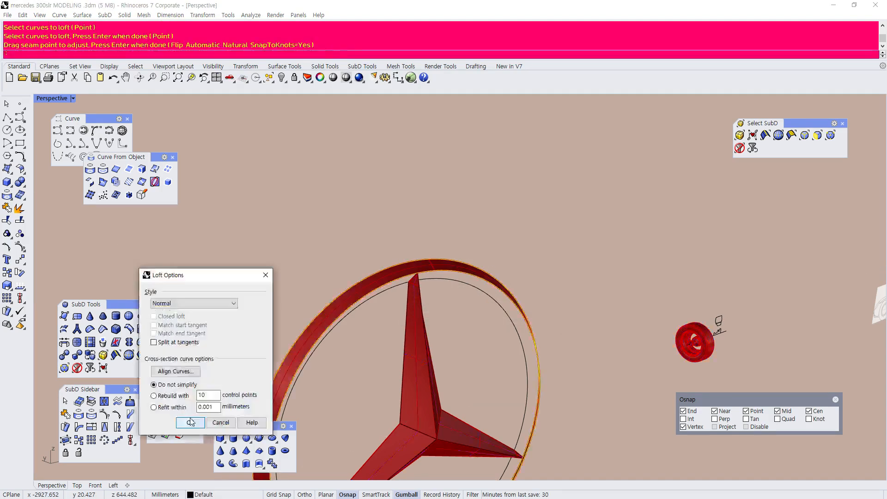
{"action": "left_click", "coordinate": [191, 422]}
Sweep a surface along the ring's middle and inner arcs as two rails, using the upper and lower-left arms' tip edges as cross sections
{"action": "scroll", "coordinate": [333, 233], "scroll_direction": "down", "scroll_amount": 5}
{"action": "scroll", "coordinate": [317, 218], "scroll_direction": "up", "scroll_amount": 8}
{"action": "scroll", "coordinate": [319, 219], "scroll_direction": "down", "scroll_amount": 4}
{"action": "right_click_drag", "start_coordinate": [345, 251], "coordinate": [389, 270]}
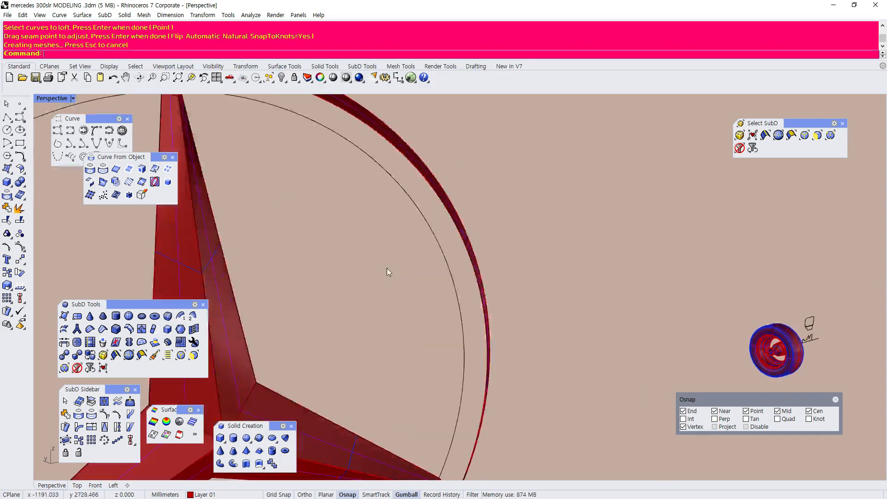
{"action": "scroll", "coordinate": [374, 265], "scroll_direction": "down", "scroll_amount": 5}
{"action": "scroll", "coordinate": [357, 220], "scroll_direction": "up", "scroll_amount": 3}
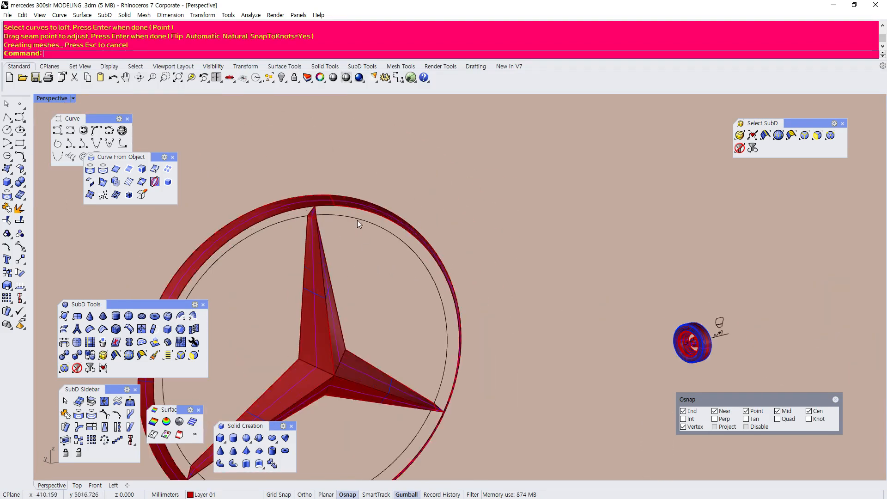
{"action": "left_click", "coordinate": [82, 15]}
{"action": "left_click", "coordinate": [99, 55]}
{"action": "left_click", "coordinate": [287, 223]}
{"action": "left_click", "coordinate": [314, 239]}
{"action": "left_click", "coordinate": [290, 224]}
{"action": "left_click", "coordinate": [314, 239]}
{"action": "left_click", "coordinate": [308, 216]}
{"action": "left_click", "coordinate": [339, 247]}
{"action": "scroll", "coordinate": [367, 229], "scroll_direction": "down", "scroll_amount": 2}
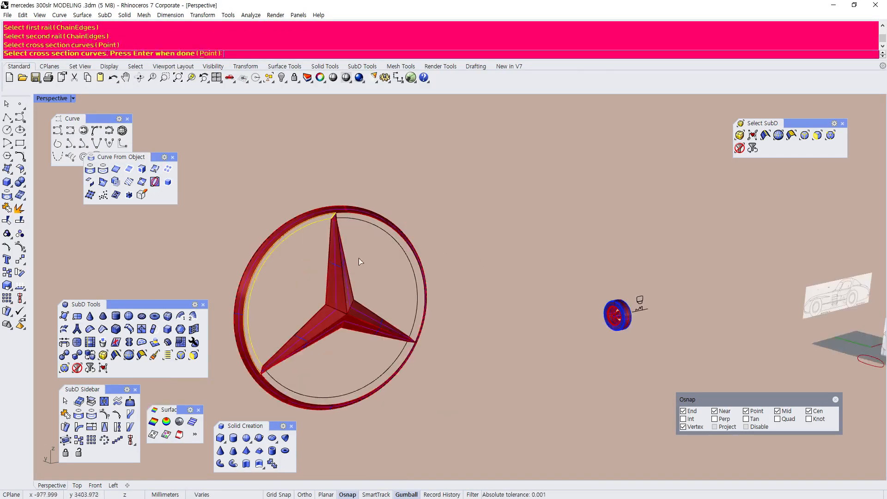
{"action": "scroll", "coordinate": [275, 374], "scroll_direction": "up", "scroll_amount": 4}
{"action": "left_click", "coordinate": [241, 353]}
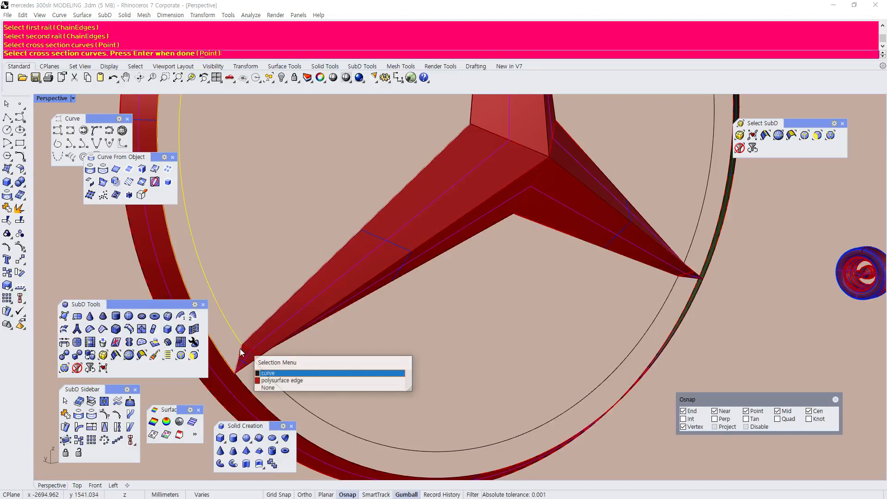
{"action": "left_click", "coordinate": [272, 379]}
{"action": "key", "text": "Return"}
{"action": "left_click", "coordinate": [120, 377]}
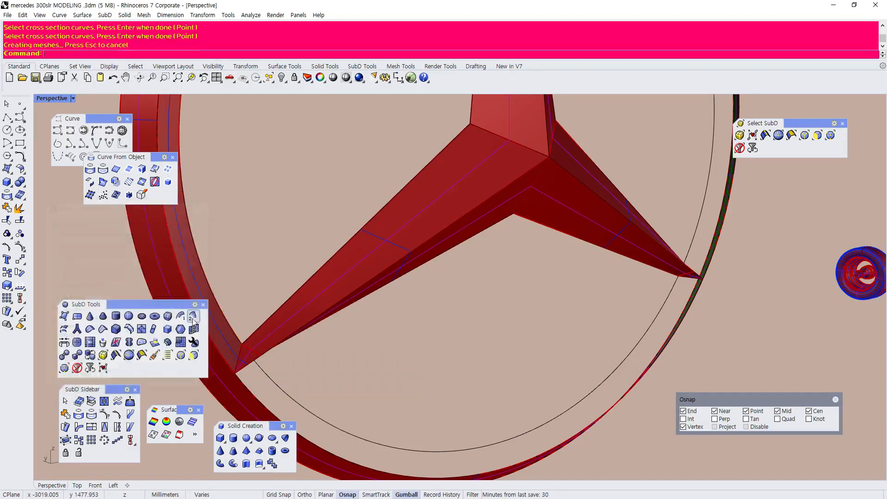
Polar array the swept inner ring segment around the star's centre in the Front view, with 3 items over 360°
{"action": "double_click", "coordinate": [52, 99]}
{"action": "double_click", "coordinate": [39, 319]}
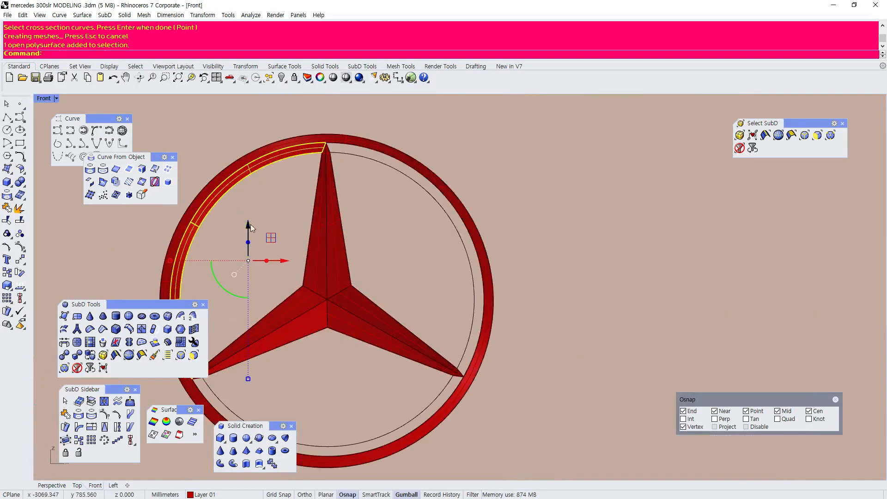
{"action": "left_click", "coordinate": [202, 15]}
{"action": "mouse_move", "coordinate": [250, 131]}
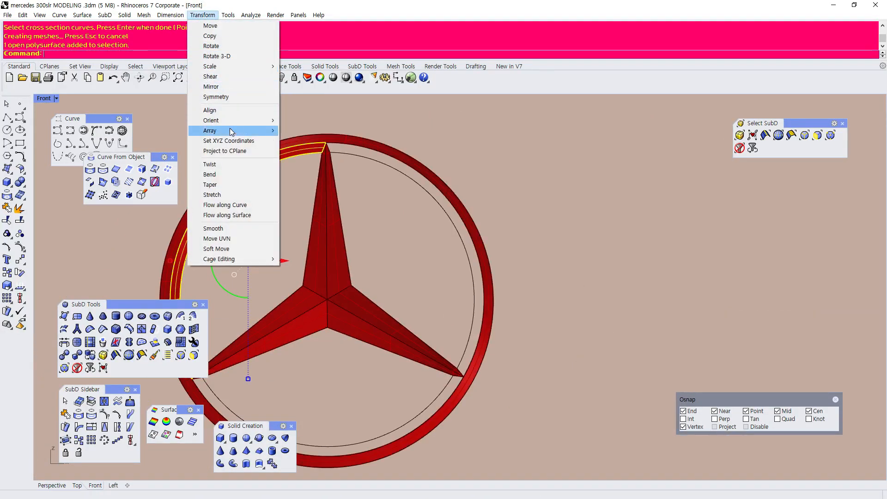
{"action": "left_click", "coordinate": [303, 141]}
{"action": "left_click", "coordinate": [327, 301]}
{"action": "key", "text": "Return"}
{"action": "key", "text": "Return"}
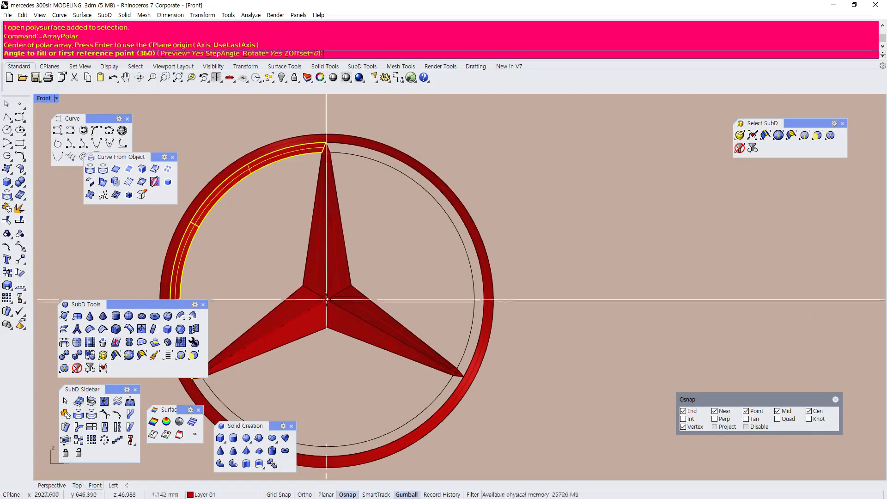
{"action": "key", "text": "Return"}
{"action": "scroll", "coordinate": [383, 261], "scroll_direction": "down", "scroll_amount": 3}
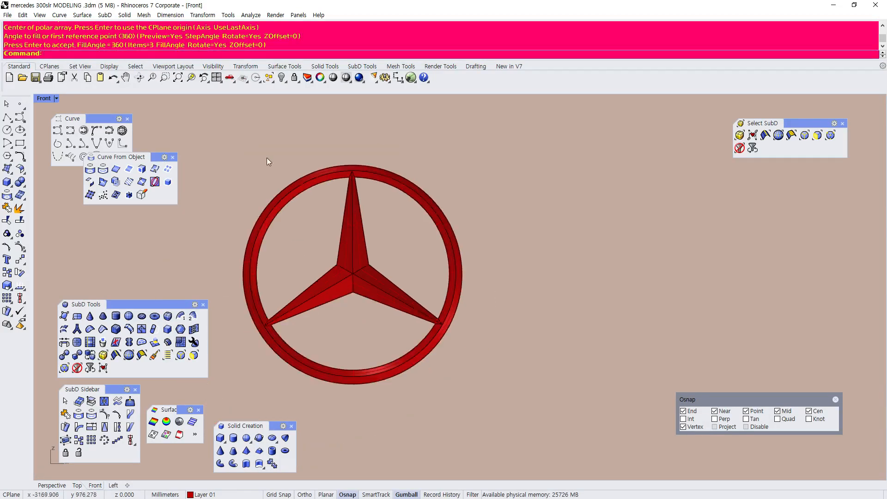
Show the finished emblem in the maximized Perspective view using the Rendered display mode
{"action": "left_click_drag", "start_coordinate": [454, 356], "coordinate": [517, 401]}
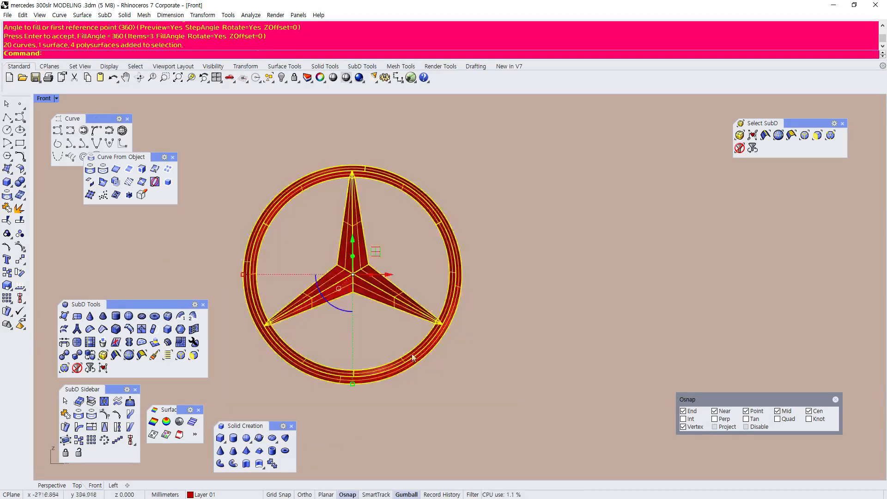
{"action": "key", "text": "Escape"}
{"action": "double_click", "coordinate": [45, 99]}
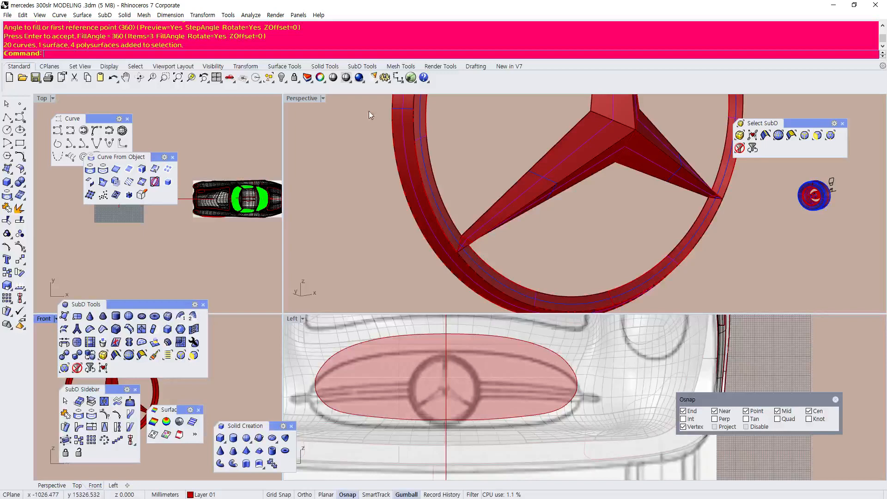
{"action": "double_click", "coordinate": [311, 99]}
{"action": "scroll", "coordinate": [341, 303], "scroll_direction": "down", "scroll_amount": 5}
{"action": "scroll", "coordinate": [333, 270], "scroll_direction": "up", "scroll_amount": 6}
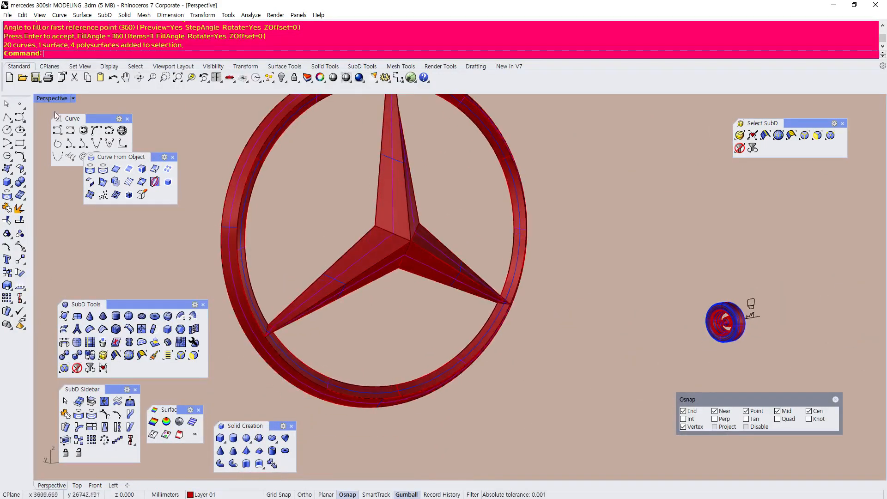
{"action": "left_click", "coordinate": [54, 100]}
{"action": "left_click", "coordinate": [70, 154]}
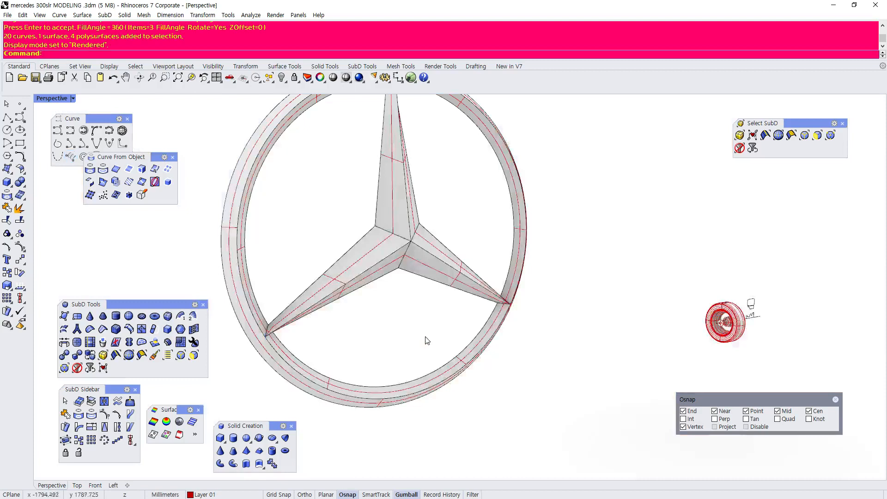
{"action": "mouse_move", "coordinate": [426, 340]}
{"action": "right_mouse_down"}
{"action": "mouse_move", "coordinate": [414, 342]}
{"action": "mouse_move", "coordinate": [417, 335]}
{"action": "right_mouse_up"}
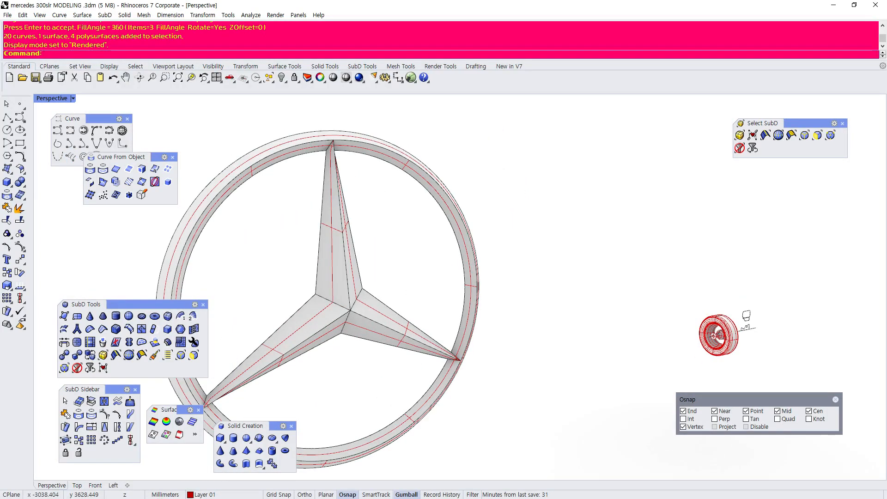
Switch to the photo viewer, examine the reference photo of the car's bodywork and grille up close, and minimize the viewer
{"action": "key", "text": "alt+Tab"}
{"action": "scroll", "coordinate": [376, 302], "scroll_direction": "up", "scroll_amount": 4}
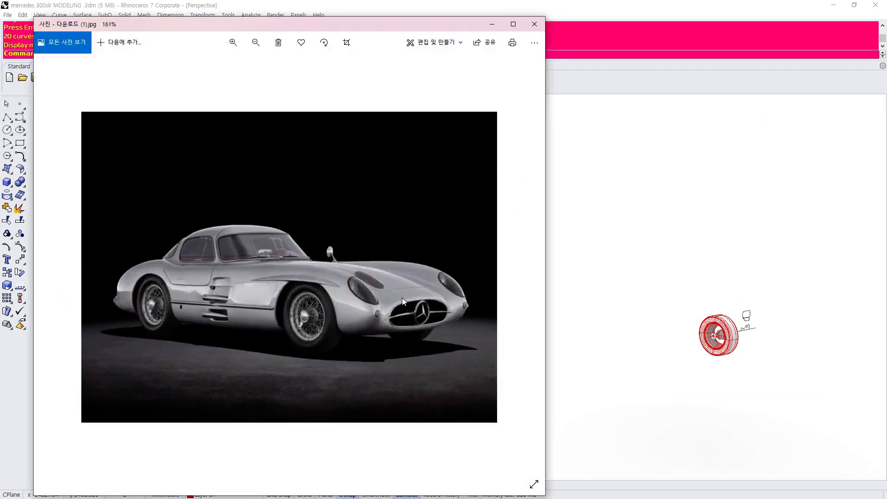
{"action": "scroll", "coordinate": [439, 306], "scroll_direction": "down", "scroll_amount": 3}
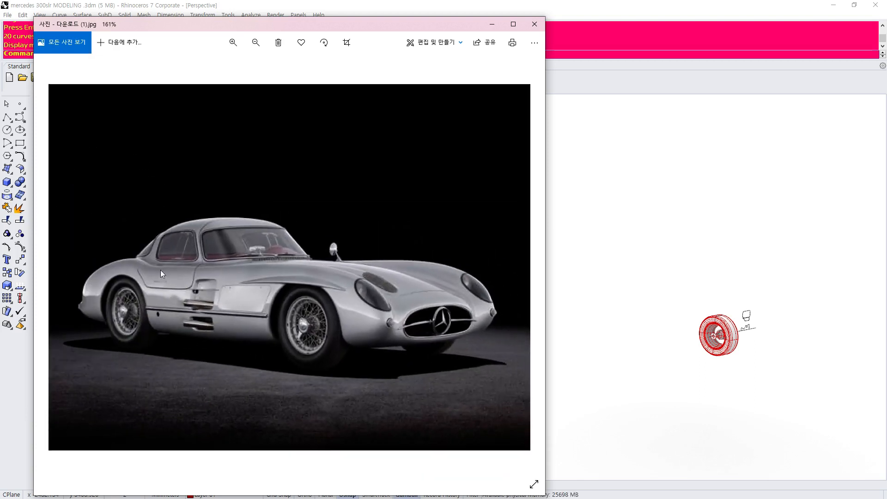
{"action": "scroll", "coordinate": [99, 272], "scroll_direction": "up", "scroll_amount": 1}
{"action": "scroll", "coordinate": [122, 276], "scroll_direction": "down", "scroll_amount": 1}
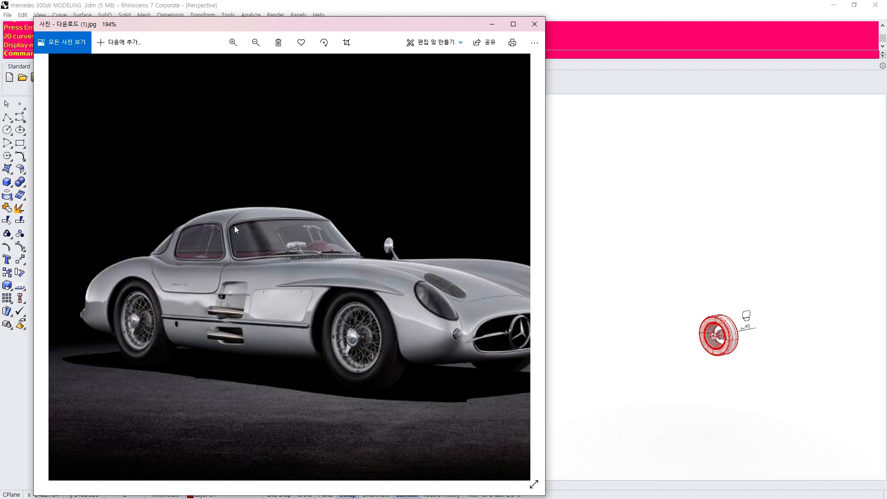
{"action": "left_click", "coordinate": [491, 23]}
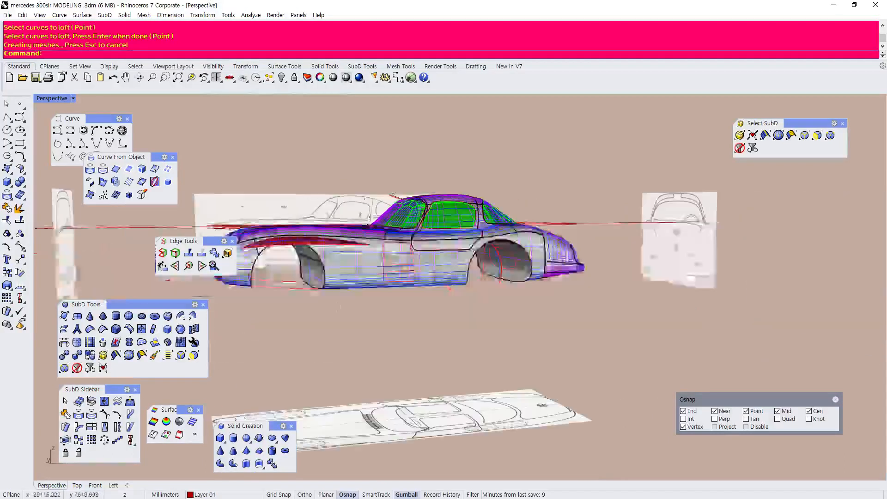
Examine the car body's front, fender, wheel arches and roof surfaces from several angles alongside the reference blueprints
{"action": "scroll", "coordinate": [430, 305], "scroll_direction": "up", "scroll_amount": 4}
{"action": "scroll", "coordinate": [429, 305], "scroll_direction": "down", "scroll_amount": 3}
{"action": "right_click_drag", "start_coordinate": [429, 305], "coordinate": [411, 318]}
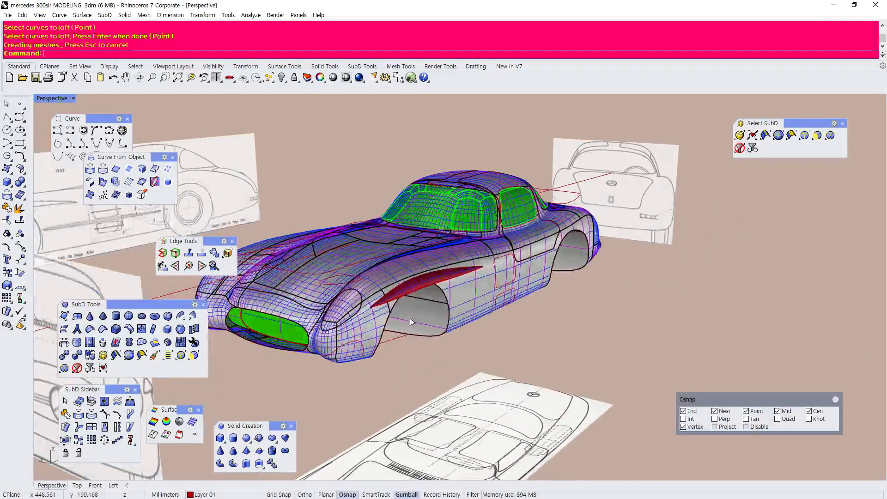
{"action": "scroll", "coordinate": [365, 312], "scroll_direction": "up", "scroll_amount": 2}
{"action": "scroll", "coordinate": [372, 308], "scroll_direction": "down", "scroll_amount": 4}
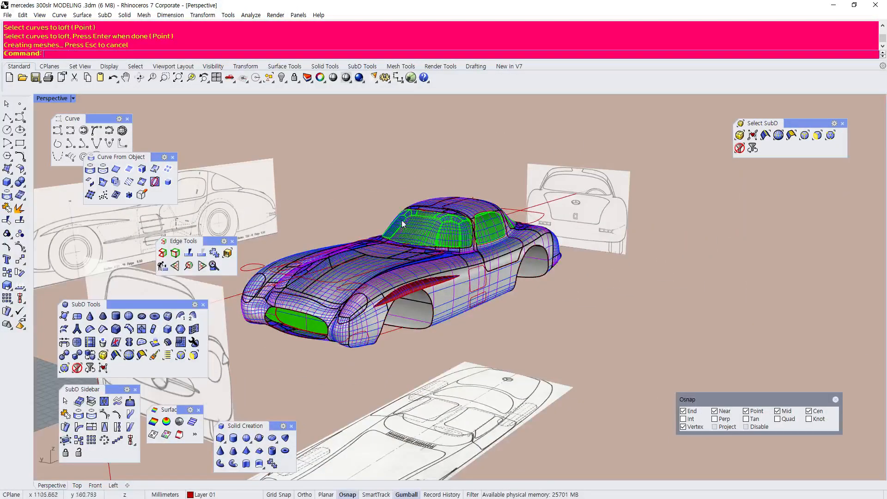
{"action": "scroll", "coordinate": [395, 237], "scroll_direction": "down", "scroll_amount": 4}
{"action": "right_click_drag", "start_coordinate": [396, 237], "coordinate": [351, 261]}
{"action": "scroll", "coordinate": [350, 254], "scroll_direction": "up", "scroll_amount": 4}
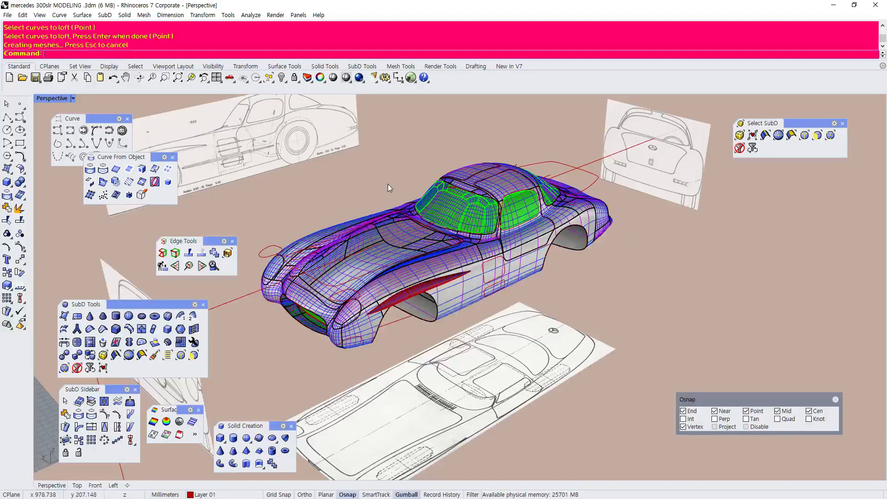
{"action": "scroll", "coordinate": [387, 183], "scroll_direction": "up", "scroll_amount": 3}
{"action": "scroll", "coordinate": [391, 178], "scroll_direction": "down", "scroll_amount": 3}
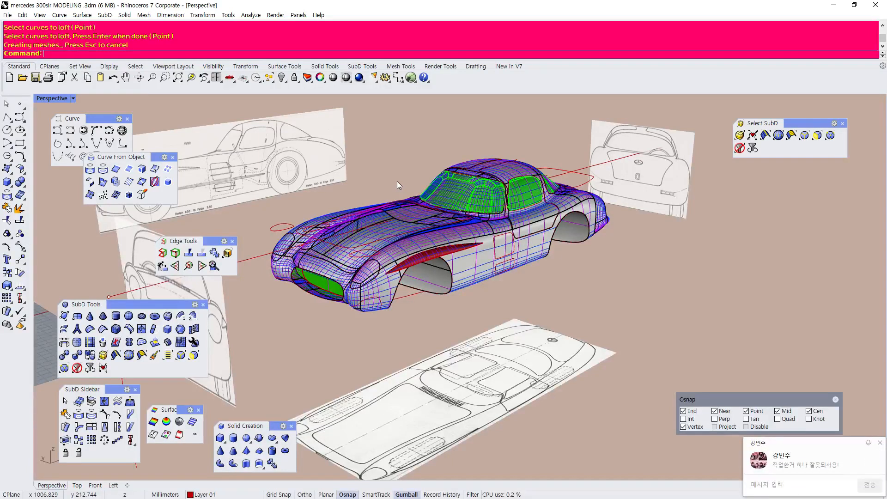
{"action": "scroll", "coordinate": [395, 171], "scroll_direction": "down", "scroll_amount": 5}
{"action": "scroll", "coordinate": [393, 166], "scroll_direction": "up", "scroll_amount": 8}
{"action": "scroll", "coordinate": [393, 166], "scroll_direction": "down", "scroll_amount": 3}
{"action": "right_click_drag", "start_coordinate": [394, 168], "coordinate": [417, 194]}
{"action": "scroll", "coordinate": [426, 190], "scroll_direction": "up", "scroll_amount": 1}
{"action": "scroll", "coordinate": [381, 176], "scroll_direction": "up", "scroll_amount": 4}
{"action": "scroll", "coordinate": [432, 223], "scroll_direction": "down", "scroll_amount": 6}
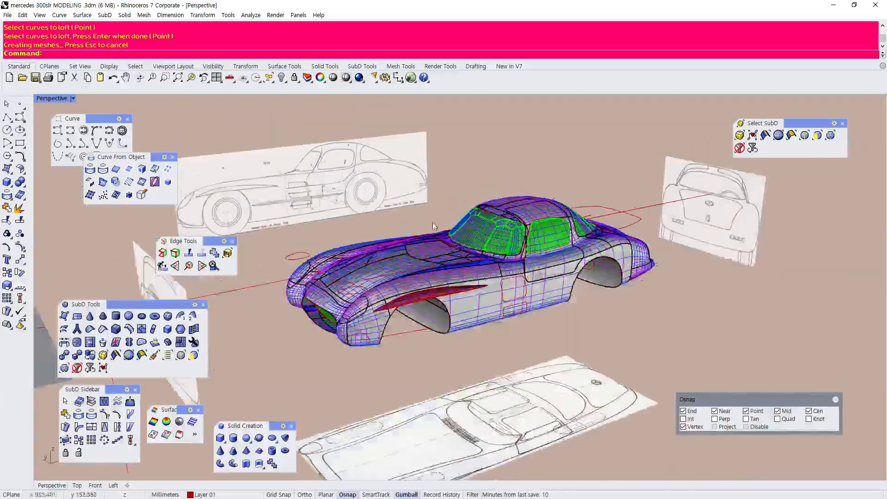
{"action": "scroll", "coordinate": [402, 214], "scroll_direction": "up", "scroll_amount": 5}
{"action": "left_click", "coordinate": [411, 191]}
{"action": "scroll", "coordinate": [464, 190], "scroll_direction": "down", "scroll_amount": 5}
{"action": "left_click", "coordinate": [464, 190]}
{"action": "right_click_drag", "start_coordinate": [464, 190], "coordinate": [435, 221]}
{"action": "scroll", "coordinate": [434, 158], "scroll_direction": "up", "scroll_amount": 3}
{"action": "scroll", "coordinate": [453, 172], "scroll_direction": "down", "scroll_amount": 4}
{"action": "scroll", "coordinate": [454, 171], "scroll_direction": "up", "scroll_amount": 4}
{"action": "scroll", "coordinate": [448, 187], "scroll_direction": "down", "scroll_amount": 4}
{"action": "scroll", "coordinate": [444, 216], "scroll_direction": "up", "scroll_amount": 4}
{"action": "scroll", "coordinate": [442, 217], "scroll_direction": "down", "scroll_amount": 3}
{"action": "scroll", "coordinate": [451, 209], "scroll_direction": "up", "scroll_amount": 3}
{"action": "scroll", "coordinate": [448, 224], "scroll_direction": "up", "scroll_amount": 3}
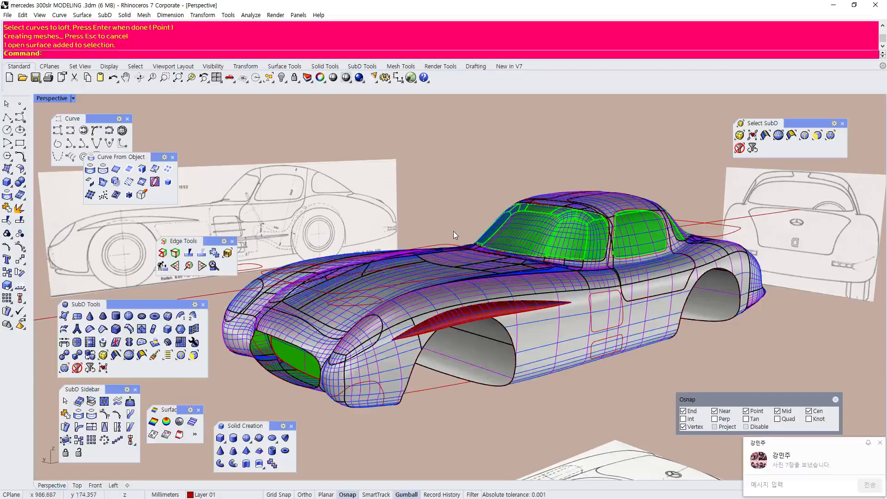
{"action": "scroll", "coordinate": [461, 211], "scroll_direction": "down", "scroll_amount": 4}
{"action": "scroll", "coordinate": [459, 252], "scroll_direction": "up", "scroll_amount": 4}
{"action": "left_click", "coordinate": [456, 238]}
{"action": "left_click", "coordinate": [452, 185]}
{"action": "mouse_move", "coordinate": [454, 193]}
{"action": "right_mouse_down"}
{"action": "mouse_move", "coordinate": [462, 184]}
{"action": "mouse_move", "coordinate": [431, 191]}
{"action": "mouse_move", "coordinate": [456, 192]}
{"action": "mouse_move", "coordinate": [458, 176]}
{"action": "right_mouse_up"}
{"action": "scroll", "coordinate": [451, 182], "scroll_direction": "up", "scroll_amount": 3}
{"action": "scroll", "coordinate": [451, 181], "scroll_direction": "down", "scroll_amount": 3}
{"action": "scroll", "coordinate": [464, 173], "scroll_direction": "up", "scroll_amount": 3}
{"action": "scroll", "coordinate": [465, 174], "scroll_direction": "down", "scroll_amount": 3}
{"action": "scroll", "coordinate": [434, 191], "scroll_direction": "up", "scroll_amount": 3}
{"action": "scroll", "coordinate": [434, 191], "scroll_direction": "down", "scroll_amount": 3}
{"action": "scroll", "coordinate": [564, 167], "scroll_direction": "up", "scroll_amount": 3}
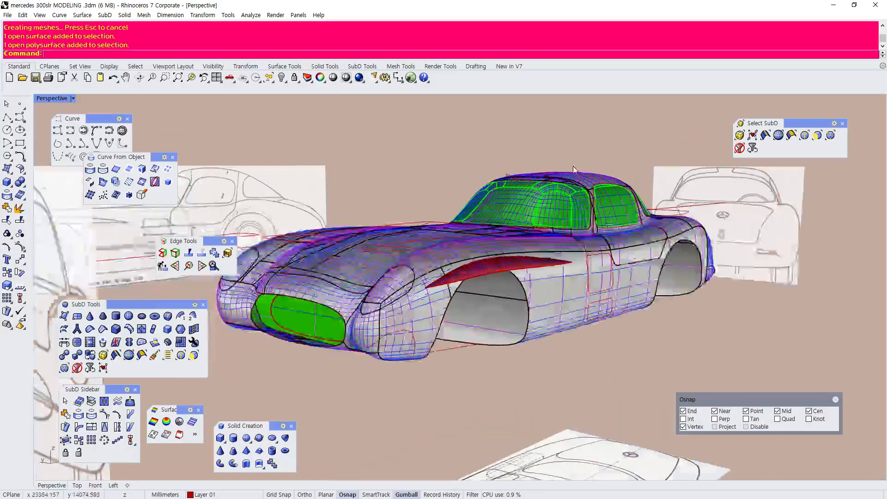
{"action": "right_click_drag", "start_coordinate": [579, 162], "coordinate": [455, 217]}
{"action": "scroll", "coordinate": [459, 174], "scroll_direction": "down", "scroll_amount": 4}
{"action": "scroll", "coordinate": [445, 195], "scroll_direction": "up", "scroll_amount": 5}
{"action": "right_click_drag", "start_coordinate": [453, 260], "coordinate": [442, 190]}
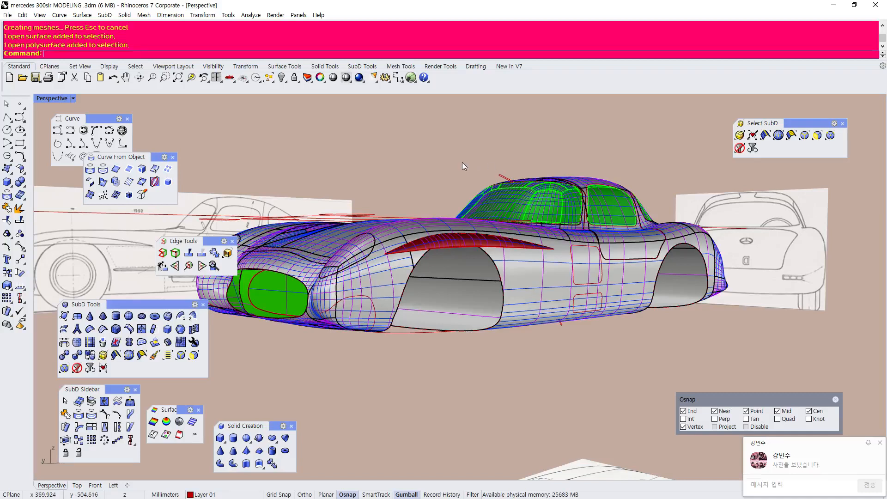
{"action": "scroll", "coordinate": [461, 162], "scroll_direction": "down", "scroll_amount": 4}
{"action": "right_click_drag", "start_coordinate": [461, 162], "coordinate": [439, 155]}
{"action": "scroll", "coordinate": [471, 157], "scroll_direction": "up", "scroll_amount": 4}
{"action": "scroll", "coordinate": [446, 167], "scroll_direction": "up", "scroll_amount": 2}
{"action": "scroll", "coordinate": [448, 168], "scroll_direction": "down", "scroll_amount": 5}
{"action": "scroll", "coordinate": [436, 185], "scroll_direction": "down", "scroll_amount": 3}
{"action": "scroll", "coordinate": [424, 212], "scroll_direction": "up", "scroll_amount": 5}
{"action": "scroll", "coordinate": [429, 193], "scroll_direction": "down", "scroll_amount": 3}
{"action": "scroll", "coordinate": [447, 191], "scroll_direction": "up", "scroll_amount": 3}
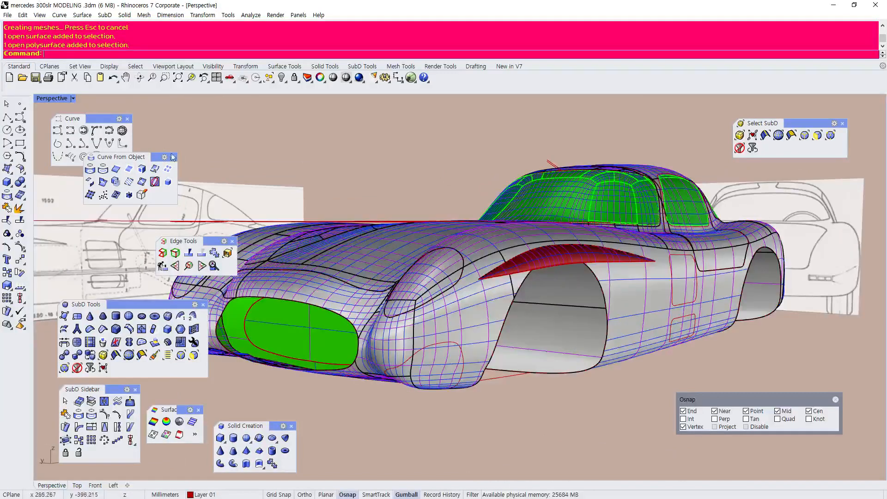
{"action": "scroll", "coordinate": [379, 226], "scroll_direction": "down", "scroll_amount": 2}
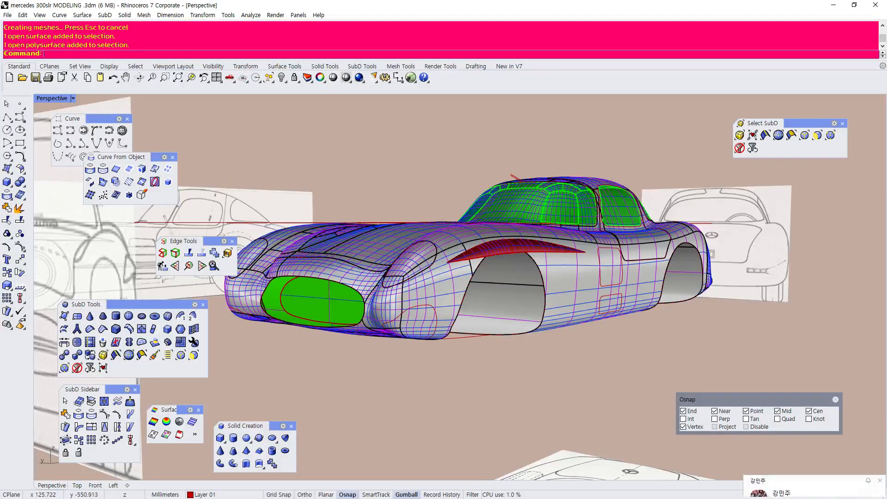
{"action": "scroll", "coordinate": [357, 180], "scroll_direction": "down", "scroll_amount": 2}
{"action": "scroll", "coordinate": [355, 170], "scroll_direction": "up", "scroll_amount": 4}
{"action": "right_click_drag", "start_coordinate": [354, 167], "coordinate": [371, 214]}
{"action": "right_click_drag", "start_coordinate": [406, 182], "coordinate": [425, 206]}
{"action": "scroll", "coordinate": [423, 202], "scroll_direction": "down", "scroll_amount": 4}
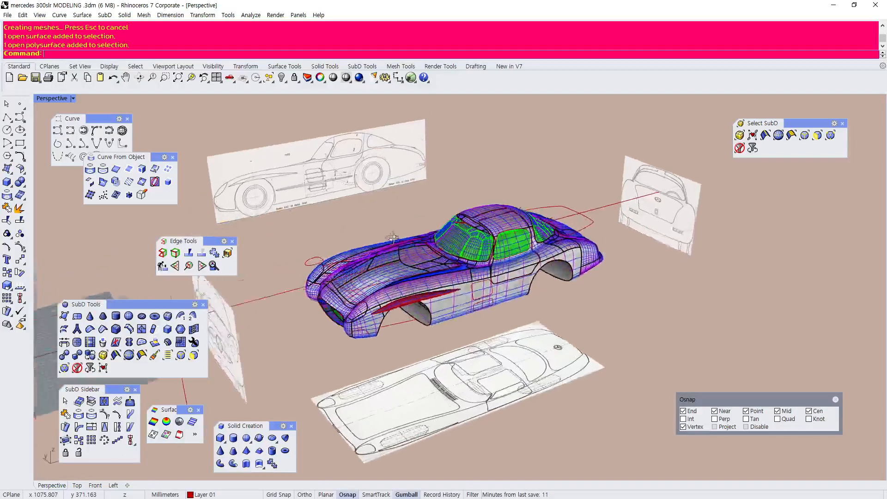
Examine the car body's grille, fenders, wheel arches, underside and cabin from low, raised and close-up angles
{"action": "scroll", "coordinate": [424, 203], "scroll_direction": "up", "scroll_amount": 5}
{"action": "right_click_drag", "start_coordinate": [436, 210], "coordinate": [398, 187]}
{"action": "scroll", "coordinate": [408, 179], "scroll_direction": "up", "scroll_amount": 2}
{"action": "scroll", "coordinate": [408, 178], "scroll_direction": "down", "scroll_amount": 3}
{"action": "scroll", "coordinate": [398, 186], "scroll_direction": "up", "scroll_amount": 2}
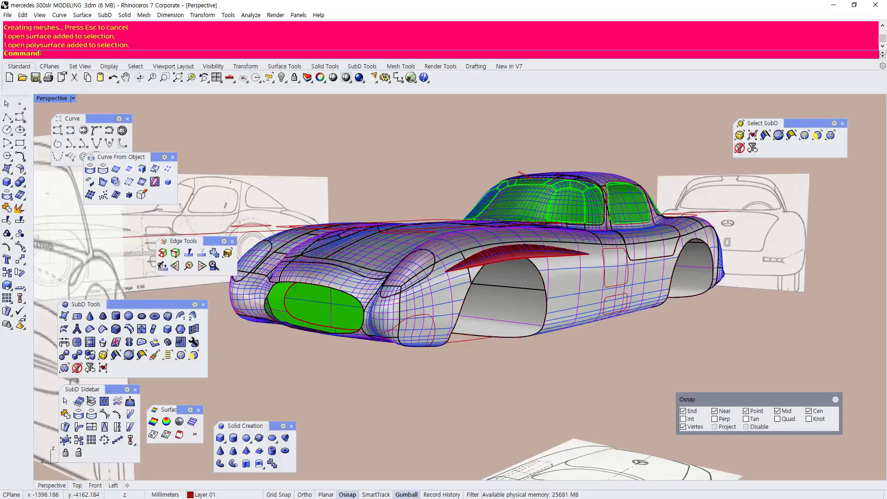
{"action": "scroll", "coordinate": [465, 163], "scroll_direction": "down", "scroll_amount": 4}
{"action": "right_click_drag", "start_coordinate": [464, 163], "coordinate": [448, 176]}
{"action": "scroll", "coordinate": [468, 190], "scroll_direction": "up", "scroll_amount": 4}
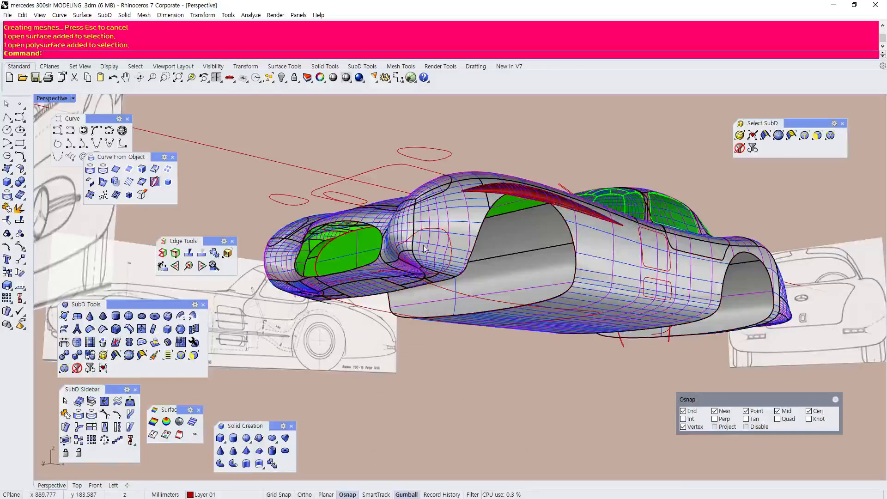
{"action": "scroll", "coordinate": [422, 244], "scroll_direction": "down", "scroll_amount": 4}
{"action": "right_click_drag", "start_coordinate": [444, 235], "coordinate": [440, 279]}
{"action": "scroll", "coordinate": [475, 295], "scroll_direction": "up", "scroll_amount": 5}
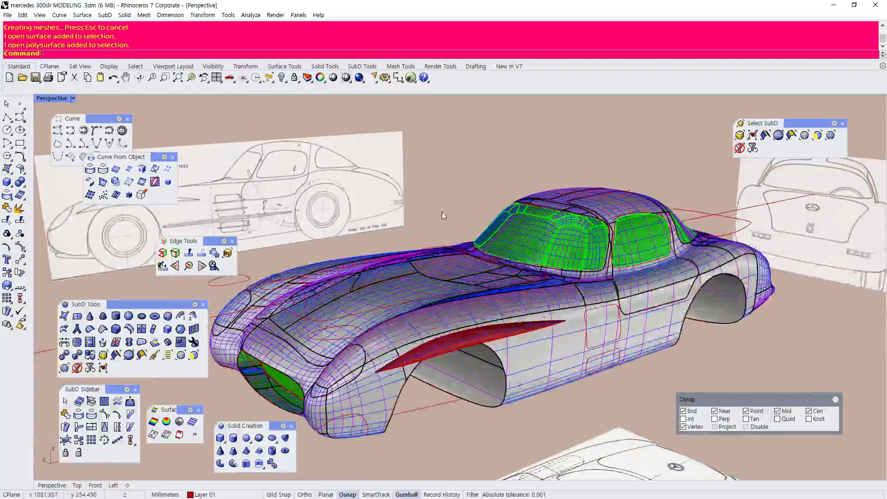
{"action": "scroll", "coordinate": [446, 203], "scroll_direction": "down", "scroll_amount": 5}
{"action": "right_click_drag", "start_coordinate": [445, 201], "coordinate": [439, 247]}
{"action": "scroll", "coordinate": [447, 295], "scroll_direction": "up", "scroll_amount": 6}
{"action": "right_click_drag", "start_coordinate": [465, 345], "coordinate": [509, 348]}
{"action": "scroll", "coordinate": [476, 309], "scroll_direction": "down", "scroll_amount": 3}
{"action": "scroll", "coordinate": [398, 197], "scroll_direction": "down", "scroll_amount": 4}
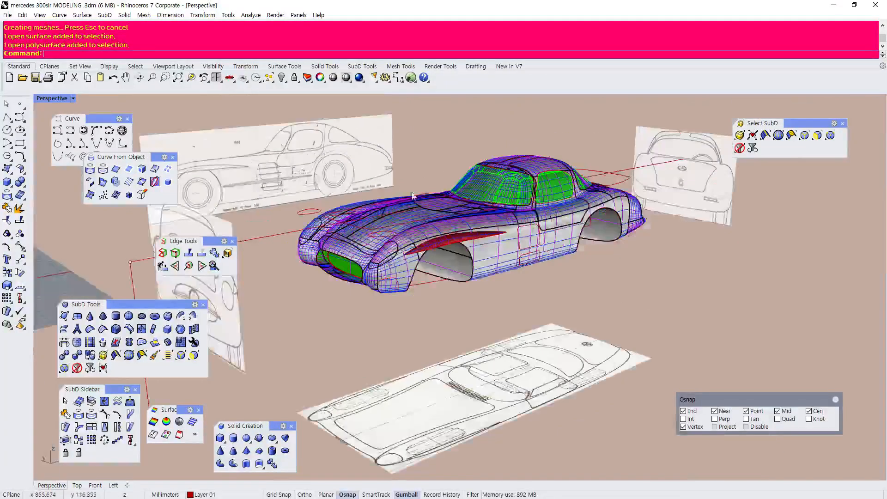
{"action": "scroll", "coordinate": [432, 179], "scroll_direction": "up", "scroll_amount": 3}
{"action": "scroll", "coordinate": [460, 164], "scroll_direction": "up", "scroll_amount": 5}
{"action": "right_click_drag", "start_coordinate": [460, 166], "coordinate": [445, 146]}
{"action": "right_click_drag", "start_coordinate": [438, 191], "coordinate": [296, 201]}
{"action": "scroll", "coordinate": [408, 187], "scroll_direction": "down", "scroll_amount": 5}
{"action": "scroll", "coordinate": [409, 187], "scroll_direction": "up", "scroll_amount": 7}
{"action": "scroll", "coordinate": [408, 187], "scroll_direction": "down", "scroll_amount": 6}
{"action": "right_click_drag", "start_coordinate": [370, 178], "coordinate": [482, 187]}
{"action": "scroll", "coordinate": [320, 152], "scroll_direction": "up", "scroll_amount": 6}
{"action": "scroll", "coordinate": [388, 155], "scroll_direction": "down", "scroll_amount": 3}
{"action": "scroll", "coordinate": [452, 163], "scroll_direction": "up", "scroll_amount": 4}
{"action": "scroll", "coordinate": [553, 185], "scroll_direction": "down", "scroll_amount": 6}
{"action": "scroll", "coordinate": [525, 175], "scroll_direction": "up", "scroll_amount": 5}
{"action": "scroll", "coordinate": [482, 187], "scroll_direction": "down", "scroll_amount": 5}
{"action": "scroll", "coordinate": [493, 241], "scroll_direction": "up", "scroll_amount": 5}
{"action": "right_click_drag", "start_coordinate": [487, 251], "coordinate": [428, 168]}
{"action": "scroll", "coordinate": [434, 231], "scroll_direction": "down", "scroll_amount": 5}
{"action": "scroll", "coordinate": [428, 266], "scroll_direction": "up", "scroll_amount": 6}
{"action": "scroll", "coordinate": [428, 267], "scroll_direction": "down", "scroll_amount": 3}
{"action": "scroll", "coordinate": [281, 180], "scroll_direction": "down", "scroll_amount": 5}
{"action": "scroll", "coordinate": [246, 183], "scroll_direction": "up", "scroll_amount": 5}
{"action": "scroll", "coordinate": [253, 183], "scroll_direction": "down", "scroll_amount": 5}
{"action": "scroll", "coordinate": [277, 182], "scroll_direction": "up", "scroll_amount": 5}
{"action": "scroll", "coordinate": [296, 172], "scroll_direction": "down", "scroll_amount": 5}
Try to blend a surface between two lower edges of the grille lip with both linked blend values at 0.5
{"action": "scroll", "coordinate": [478, 187], "scroll_direction": "up", "scroll_amount": 3}
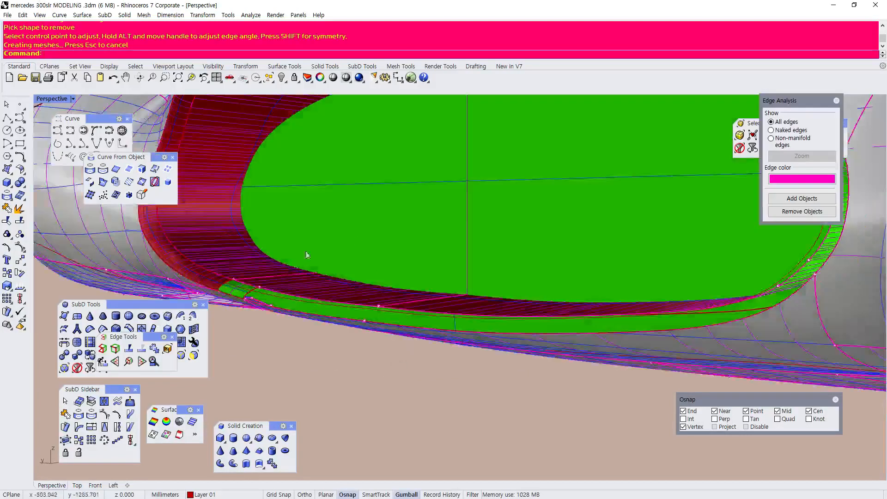
{"action": "right_click_drag", "start_coordinate": [307, 254], "coordinate": [324, 312]}
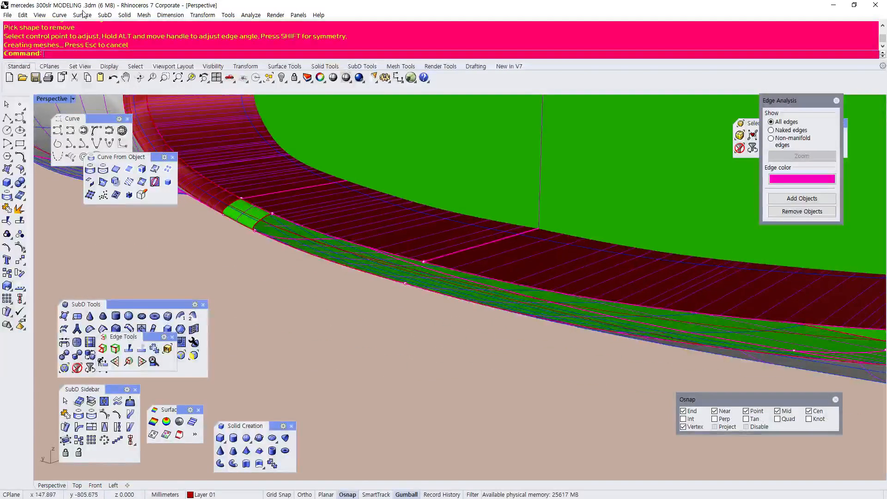
{"action": "left_click", "coordinate": [80, 13]}
{"action": "left_click", "coordinate": [99, 255]}
{"action": "left_click", "coordinate": [280, 223]}
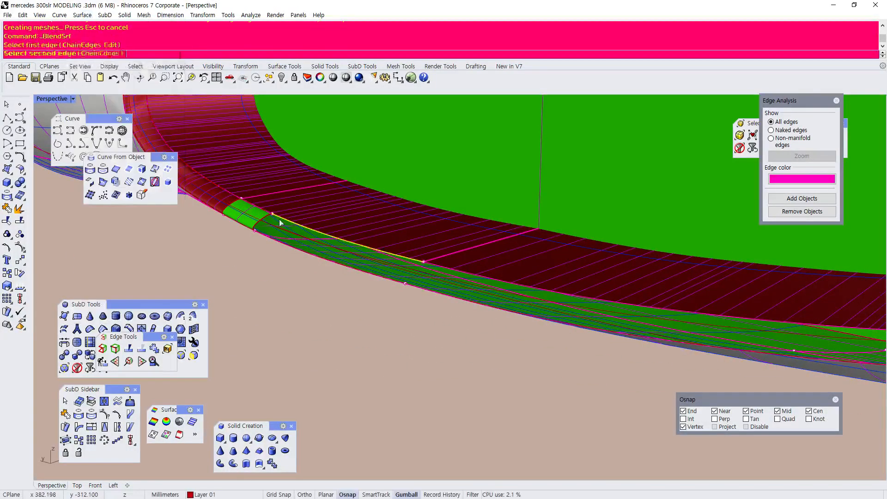
{"action": "left_click", "coordinate": [261, 233]}
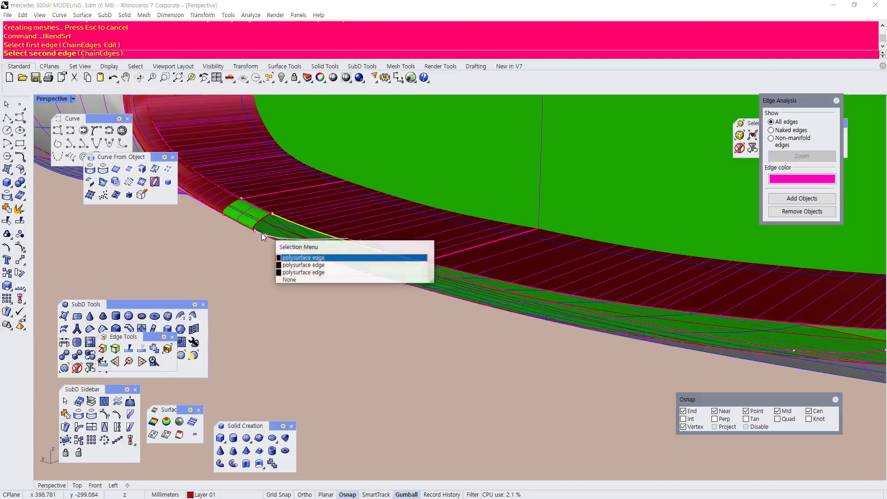
{"action": "left_click", "coordinate": [291, 273]}
{"action": "left_click", "coordinate": [72, 221]}
{"action": "type", "text": "0.5"}
{"action": "key", "text": "Return"}
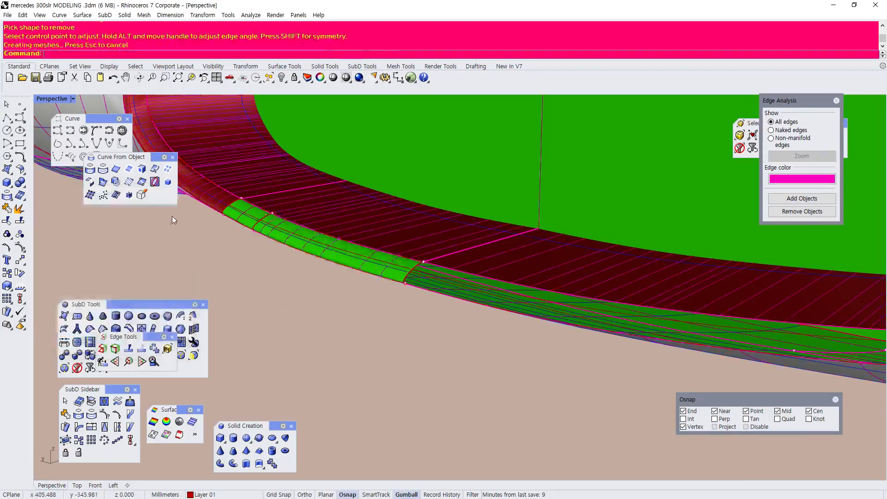
{"action": "key", "text": "ctrl+z"}
Split the outer edge of the grille lip's lower side near the corner, opposite the inner edge's end point
{"action": "left_click_drag", "start_coordinate": [137, 336], "coordinate": [433, 346]}
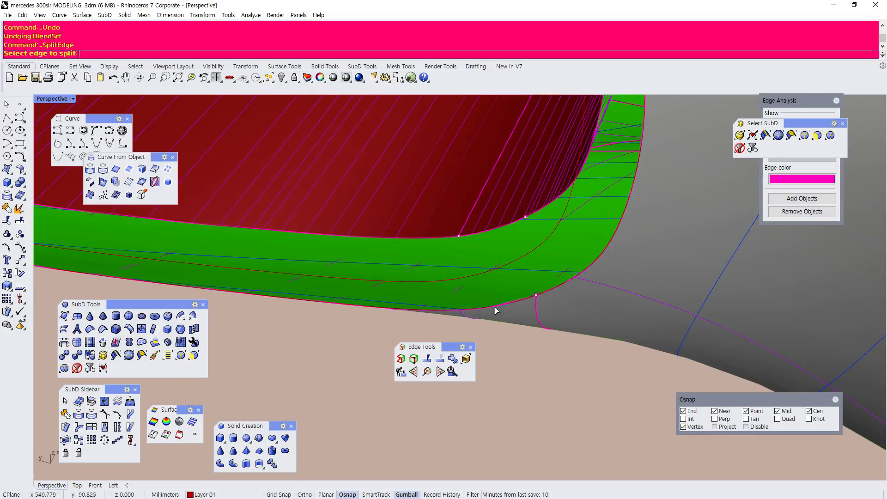
{"action": "right_click", "coordinate": [462, 280]}
{"action": "right_click_drag", "start_coordinate": [462, 280], "coordinate": [495, 248]}
{"action": "right_click_drag", "start_coordinate": [470, 281], "coordinate": [412, 266]}
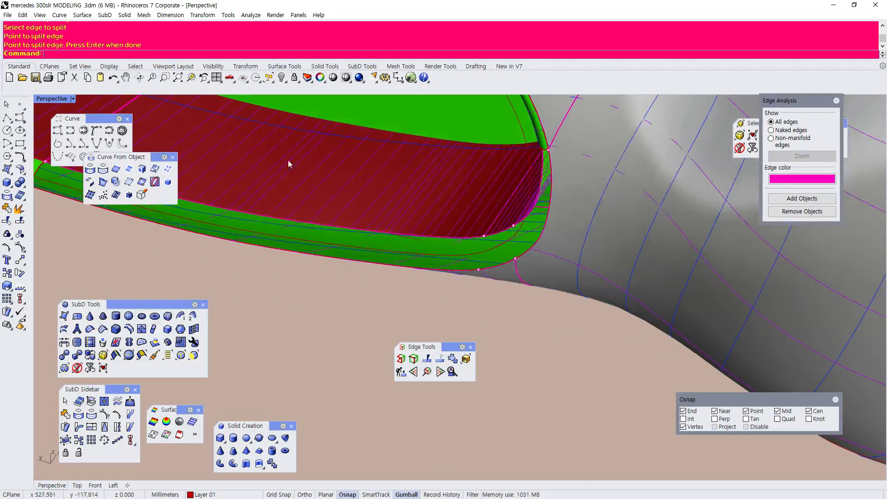
Blend a curvature-continuous surface between the inner and outer edges along the grille's lower lip, with the two blend values linked
{"action": "left_click", "coordinate": [83, 15]}
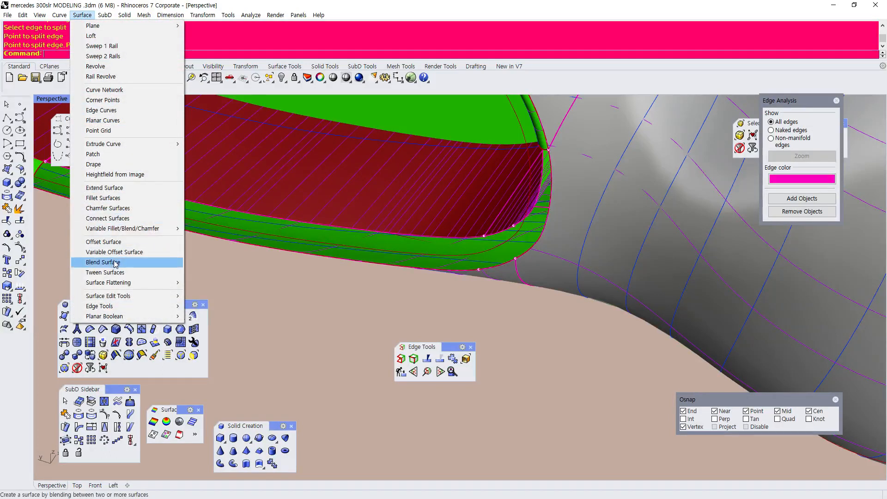
{"action": "left_click", "coordinate": [103, 262]}
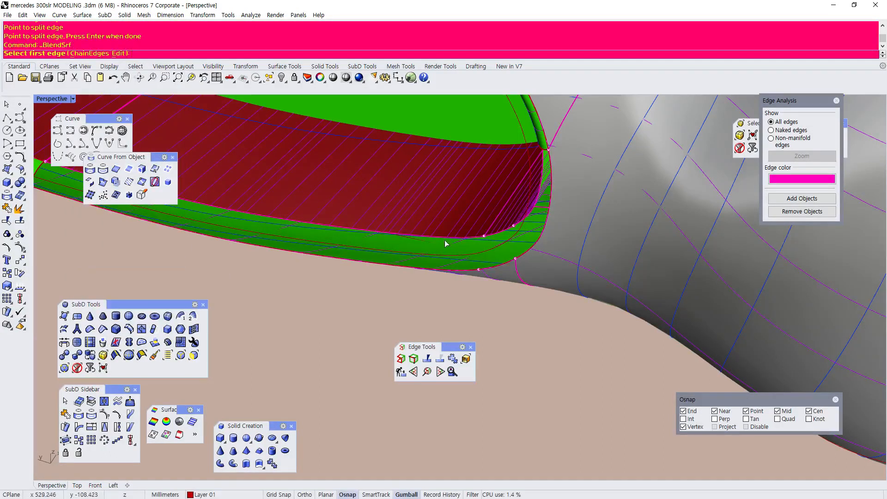
{"action": "left_click", "coordinate": [456, 271]}
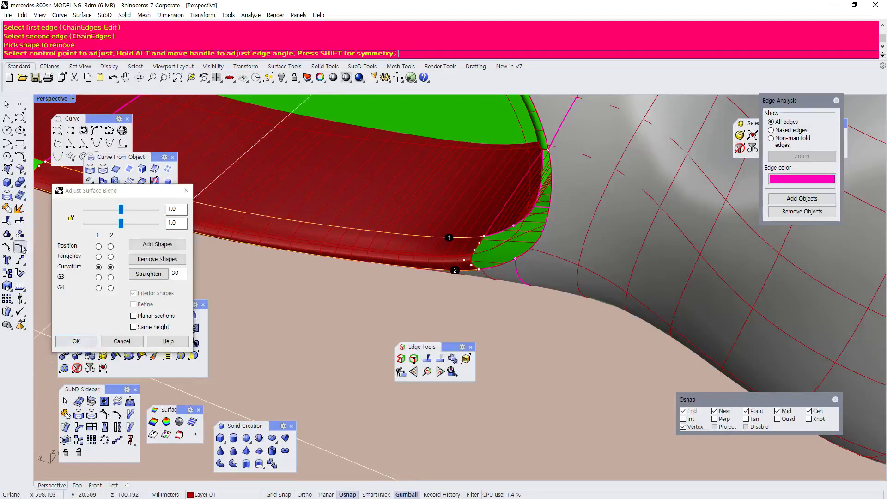
{"action": "left_click", "coordinate": [72, 218]}
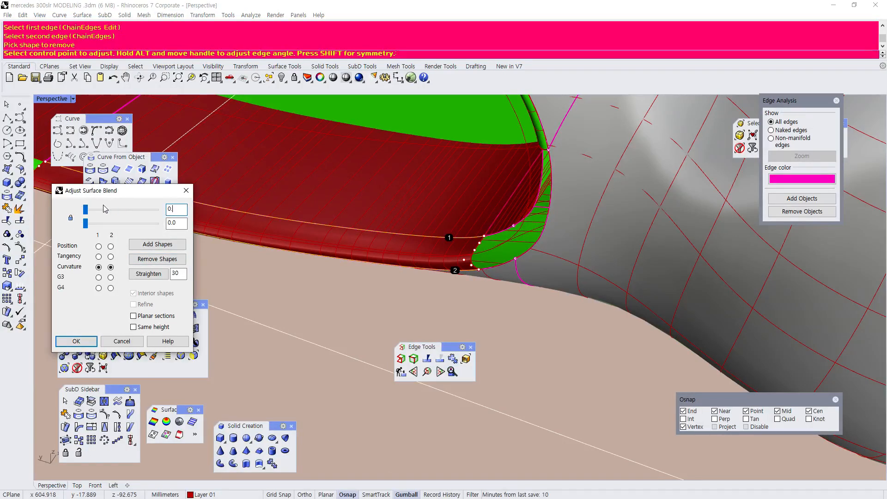
{"action": "key", "text": "Return"}
{"action": "right_click_drag", "start_coordinate": [443, 259], "coordinate": [420, 229]}
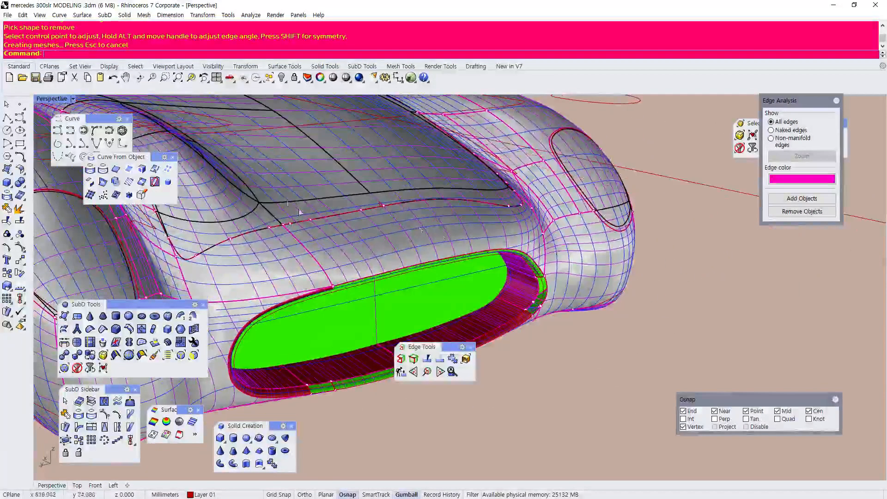
Hide the two headlight cover surfaces on the front fenders
{"action": "right_click_drag", "start_coordinate": [567, 174], "coordinate": [453, 208]}
{"action": "left_click", "coordinate": [259, 214]}
{"action": "left_click", "coordinate": [282, 77]}
{"action": "scroll", "coordinate": [554, 194], "scroll_direction": "up", "scroll_amount": 3}
{"action": "left_click", "coordinate": [526, 184]}
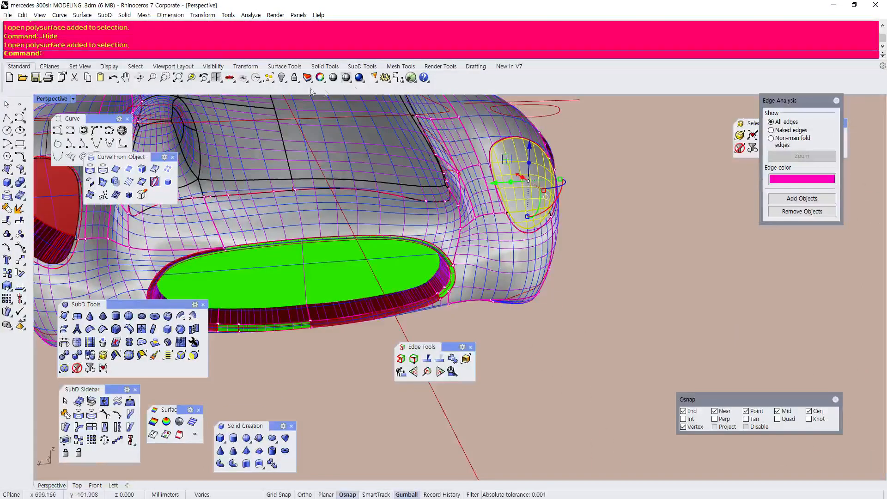
{"action": "left_click", "coordinate": [283, 79]}
{"action": "right_click_drag", "start_coordinate": [462, 208], "coordinate": [503, 217]}
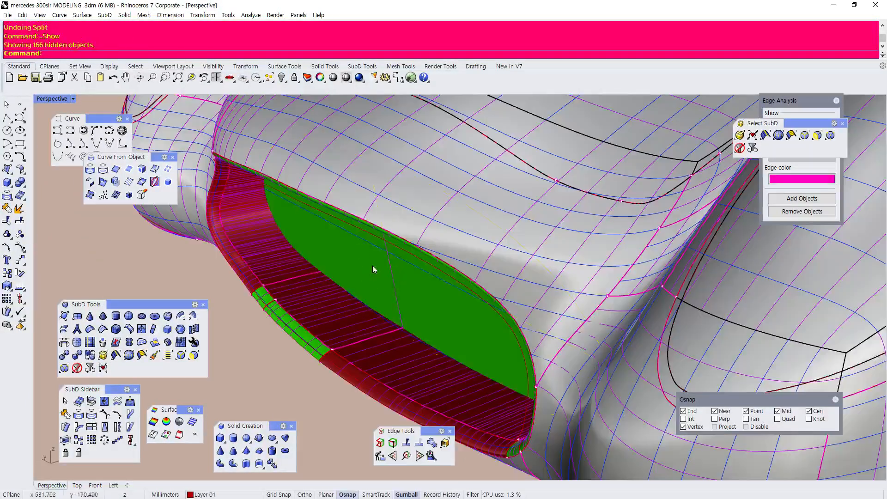
Isolate the flat grille panel and the surrounding grille duct polysurface from the rest of the car
{"action": "left_click", "coordinate": [372, 268]}
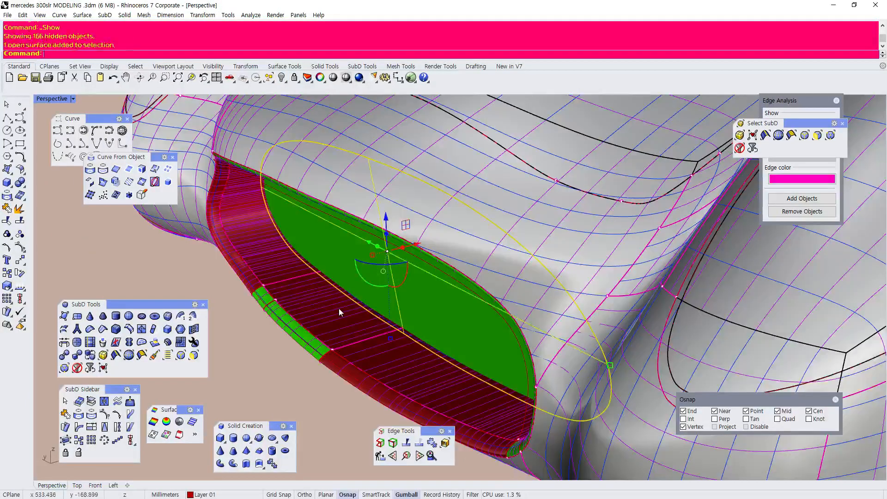
{"action": "scroll", "coordinate": [341, 312], "scroll_direction": "down", "scroll_amount": 2}
{"action": "right_click_drag", "start_coordinate": [344, 311], "coordinate": [363, 282]}
{"action": "scroll", "coordinate": [401, 246], "scroll_direction": "up", "scroll_amount": 4}
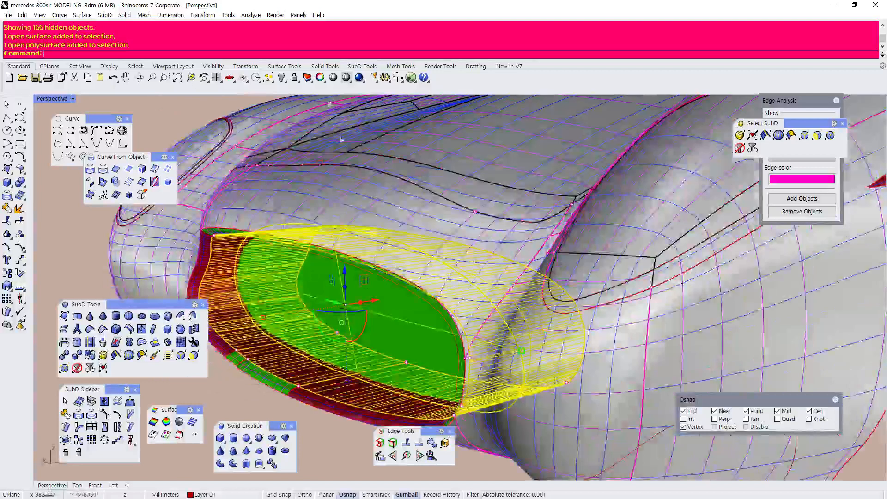
{"action": "left_click", "coordinate": [285, 80]}
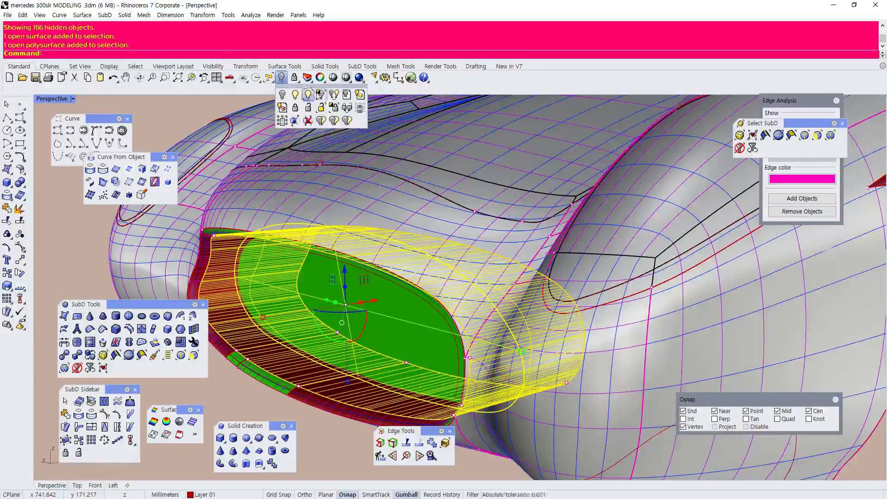
{"action": "left_click", "coordinate": [308, 94]}
{"action": "scroll", "coordinate": [362, 200], "scroll_direction": "down", "scroll_amount": 2}
{"action": "right_click_drag", "start_coordinate": [363, 200], "coordinate": [446, 291]}
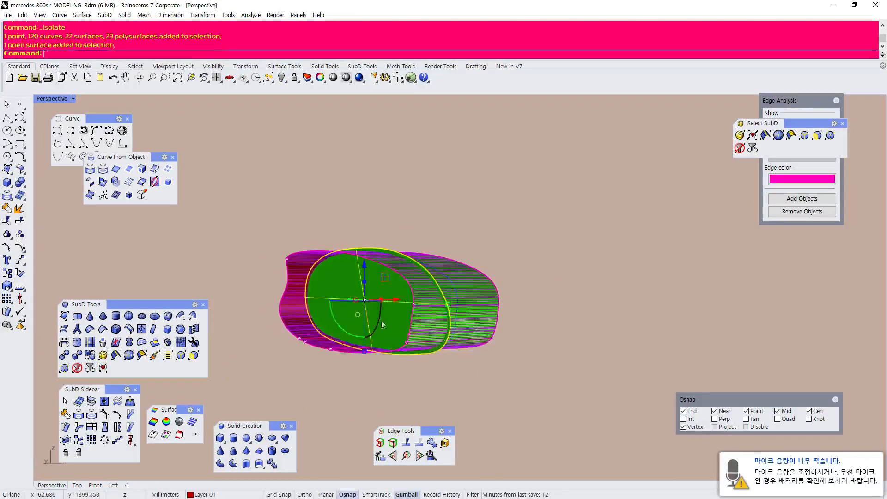
Rotate the flat grille panel slightly with the gumball to tilt it inside the duct
{"action": "right_click_drag", "start_coordinate": [375, 318], "coordinate": [375, 327]}
{"action": "left_click_drag", "start_coordinate": [354, 333], "coordinate": [362, 338]}
{"action": "left_click", "coordinate": [357, 210]}
{"action": "right_click_drag", "start_coordinate": [358, 213], "coordinate": [410, 287]}
{"action": "scroll", "coordinate": [410, 287], "scroll_direction": "up", "scroll_amount": 5}
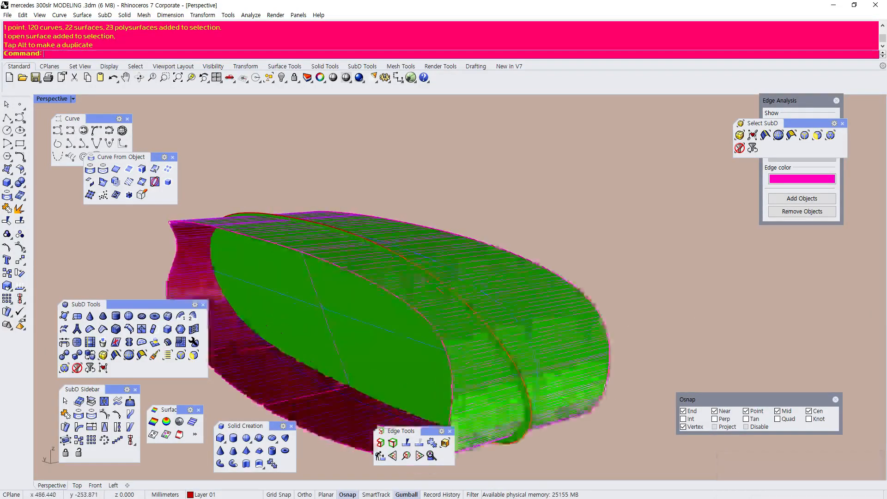
Split the grille duct with the flat grille panel and delete the duct portion behind the panel
{"action": "left_click", "coordinate": [22, 15]}
{"action": "left_click", "coordinate": [65, 234]}
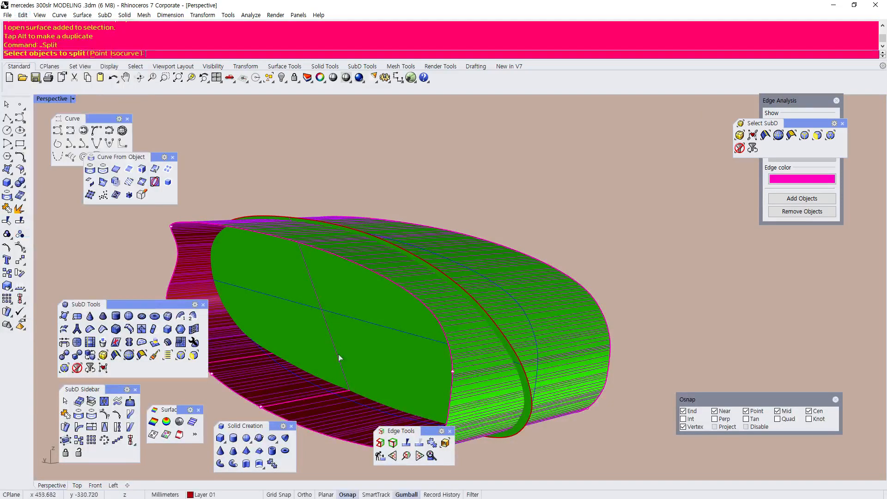
{"action": "left_click", "coordinate": [326, 399]}
{"action": "right_click", "coordinate": [327, 399]}
{"action": "left_click", "coordinate": [361, 345]}
{"action": "right_click", "coordinate": [362, 346]}
{"action": "left_click", "coordinate": [545, 311]}
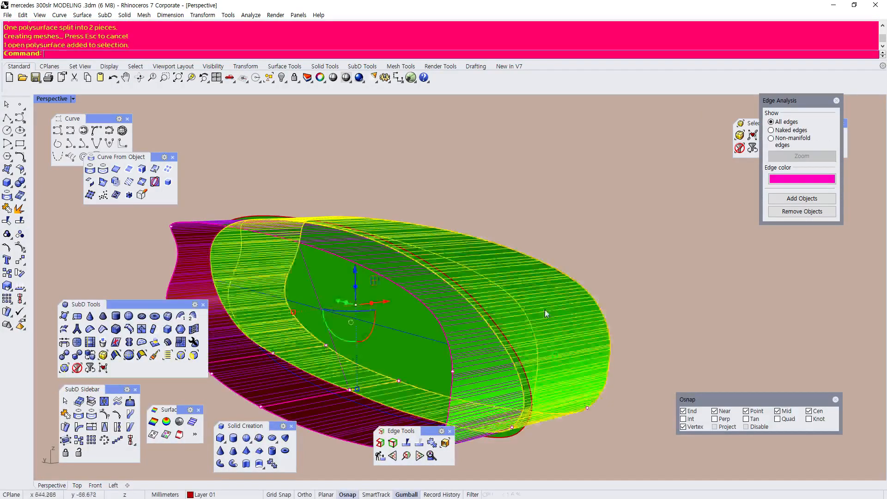
{"action": "key", "text": "Delete"}
Try to split the overhanging grille panel and the remaining duct against each other
{"action": "right_click_drag", "start_coordinate": [542, 309], "coordinate": [462, 283]}
{"action": "key", "text": "Return"}
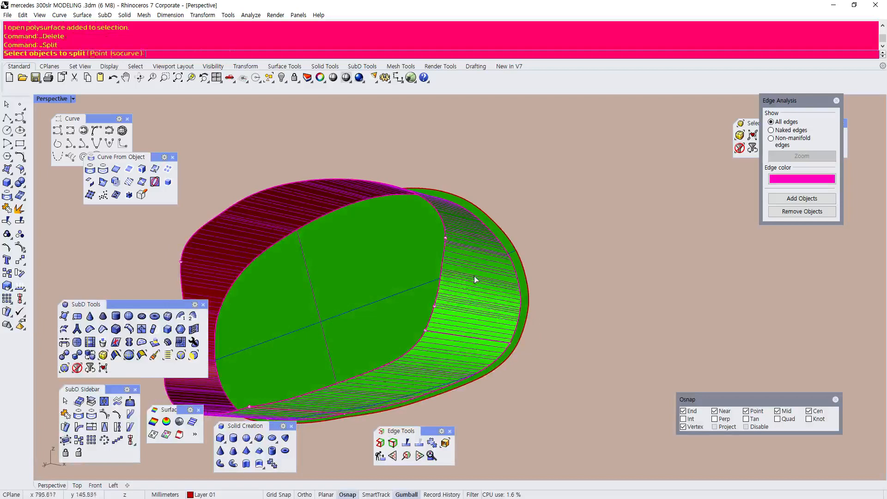
{"action": "left_click", "coordinate": [463, 287]}
{"action": "right_click", "coordinate": [482, 263]}
{"action": "left_click", "coordinate": [507, 245]}
{"action": "right_click", "coordinate": [508, 245]}
{"action": "left_click", "coordinate": [509, 245]}
{"action": "left_click", "coordinate": [529, 248]}
{"action": "right_click_drag", "start_coordinate": [534, 251], "coordinate": [543, 225]}
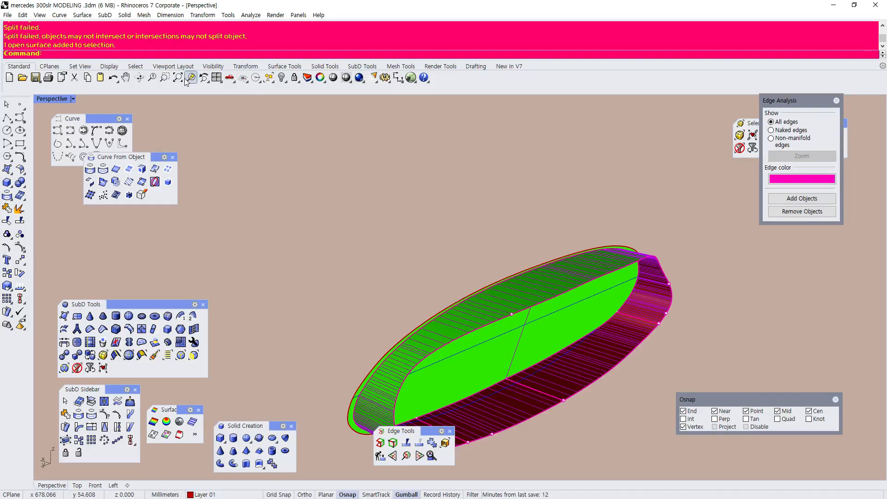
Show all hidden objects and inspect the grille opening with the Perspective view in Rendered display mode
{"action": "left_click", "coordinate": [281, 79]}
{"action": "right_click_drag", "start_coordinate": [396, 185], "coordinate": [439, 265]}
{"action": "left_click", "coordinate": [53, 99]}
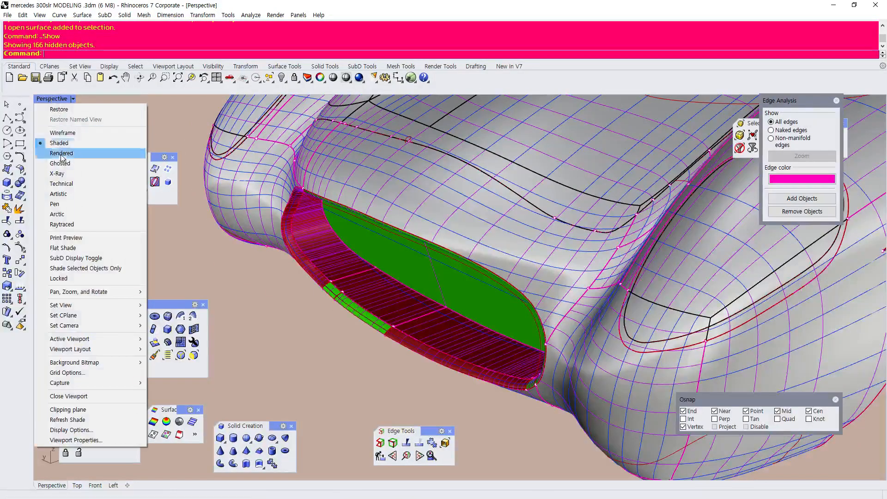
{"action": "left_click", "coordinate": [60, 152]}
{"action": "right_click_drag", "start_coordinate": [280, 306], "coordinate": [313, 271]}
{"action": "scroll", "coordinate": [310, 271], "scroll_direction": "down", "scroll_amount": 5}
{"action": "right_click_drag", "start_coordinate": [364, 217], "coordinate": [380, 185]}
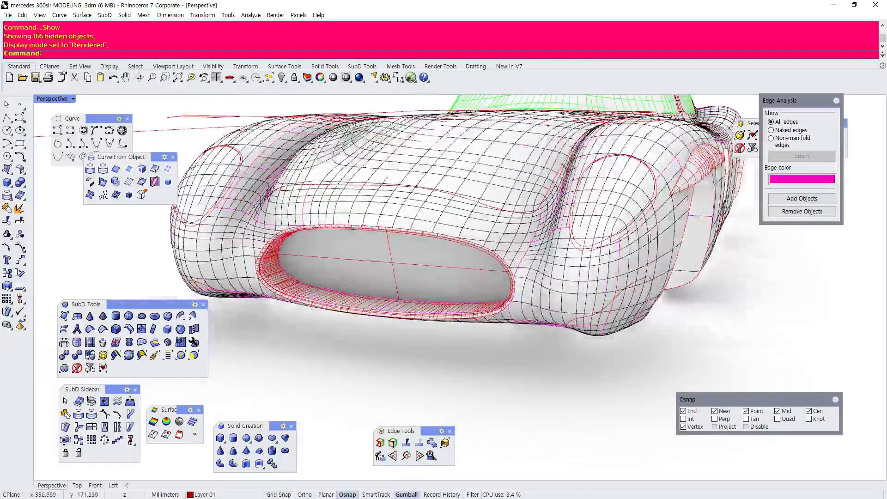
Hide the headlight cover surface on the fender beside the grille
{"action": "left_click", "coordinate": [612, 197]}
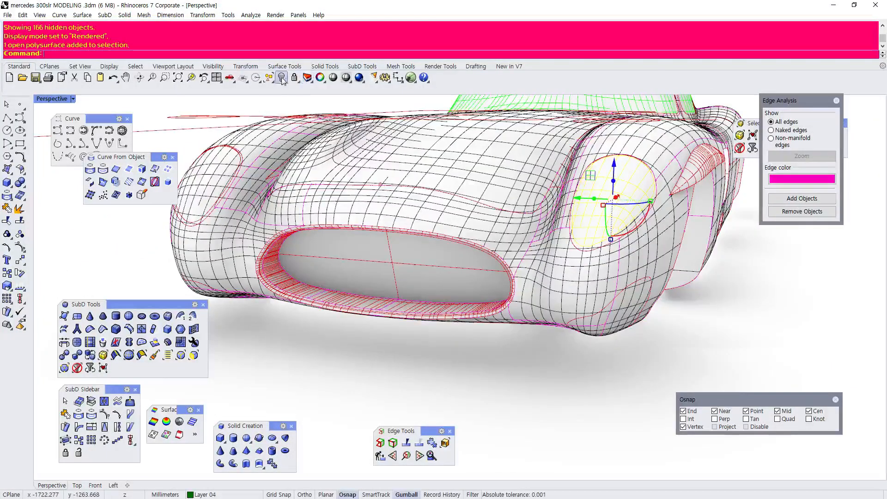
{"action": "right_click_drag", "start_coordinate": [595, 244], "coordinate": [476, 247]}
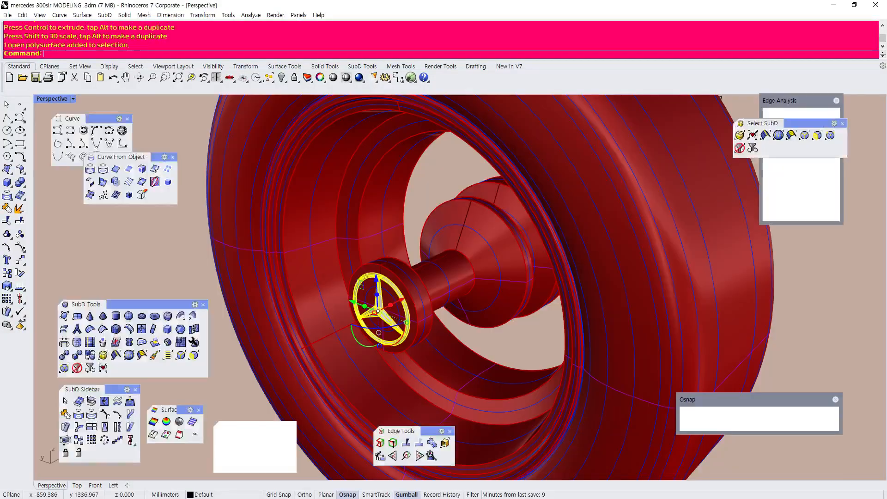
Move the star emblem outward along the axle, clear of the wheel hub's face
{"action": "left_click_drag", "start_coordinate": [406, 304], "coordinate": [368, 347]}
{"action": "left_click", "coordinate": [171, 261]}
{"action": "scroll", "coordinate": [302, 335], "scroll_direction": "up", "scroll_amount": 6}
Scale the star emblem uniformly in 3D and move it back along the axle onto the wheel hub's face
{"action": "left_click", "coordinate": [341, 319]}
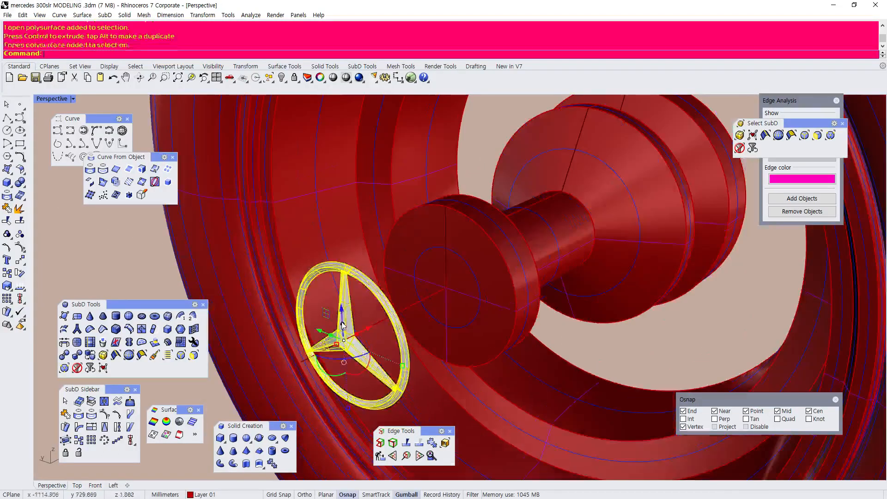
{"action": "right_click_drag", "start_coordinate": [341, 319], "coordinate": [415, 334]}
{"action": "scroll", "coordinate": [452, 267], "scroll_direction": "down", "scroll_amount": 3}
{"action": "right_click_drag", "start_coordinate": [452, 270], "coordinate": [418, 339]}
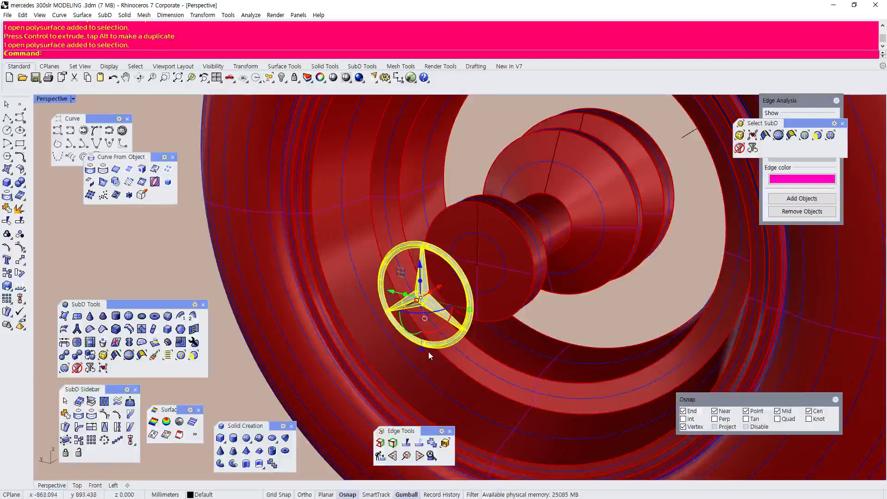
{"action": "mouse_move", "coordinate": [423, 349]}
{"action": "left_mouse_down", "text": "shift"}
{"action": "mouse_move", "coordinate": [429, 360]}
{"action": "mouse_move", "coordinate": [431, 352]}
{"action": "left_mouse_up", "text": "shift"}
{"action": "left_click_drag", "start_coordinate": [440, 294], "coordinate": [495, 267]}
{"action": "left_click", "coordinate": [478, 143]}
{"action": "scroll", "coordinate": [478, 144], "scroll_direction": "down", "scroll_amount": 4}
{"action": "right_click_drag", "start_coordinate": [478, 143], "coordinate": [583, 156]}
{"action": "scroll", "coordinate": [584, 156], "scroll_direction": "down", "scroll_amount": 4}
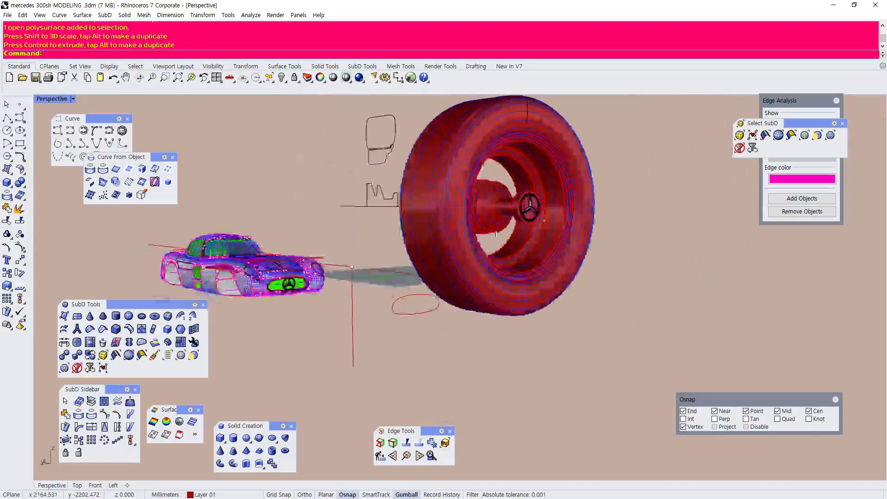
{"action": "scroll", "coordinate": [583, 156], "scroll_direction": "up", "scroll_amount": 7}
{"action": "scroll", "coordinate": [583, 156], "scroll_direction": "up", "scroll_amount": 2}
{"action": "scroll", "coordinate": [483, 262], "scroll_direction": "down", "scroll_amount": 5}
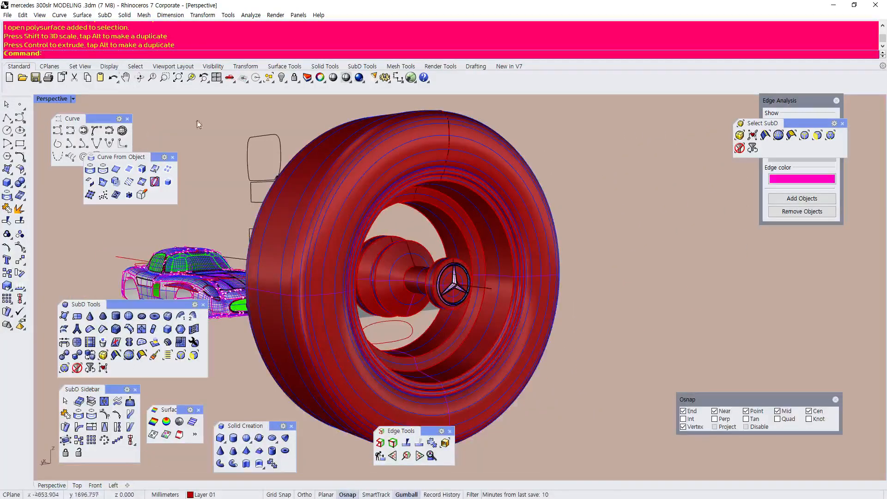
Select the star emblem in the car's grille and examine its position against the grille opening in all four views
{"action": "double_click", "coordinate": [50, 99]}
{"action": "right_click_drag", "start_coordinate": [520, 178], "coordinate": [468, 220]}
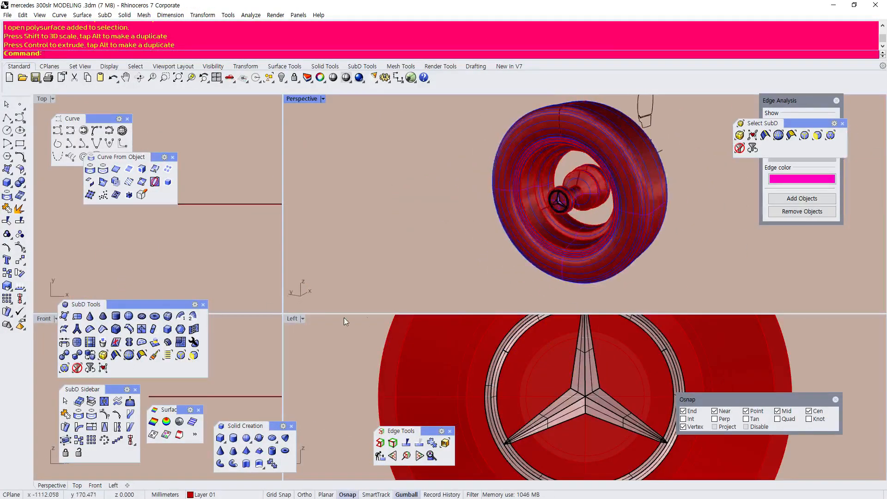
{"action": "scroll", "coordinate": [428, 149], "scroll_direction": "down", "scroll_amount": 6}
{"action": "scroll", "coordinate": [631, 190], "scroll_direction": "up", "scroll_amount": 4}
{"action": "left_click", "coordinate": [594, 204]}
{"action": "right_click", "coordinate": [204, 77]}
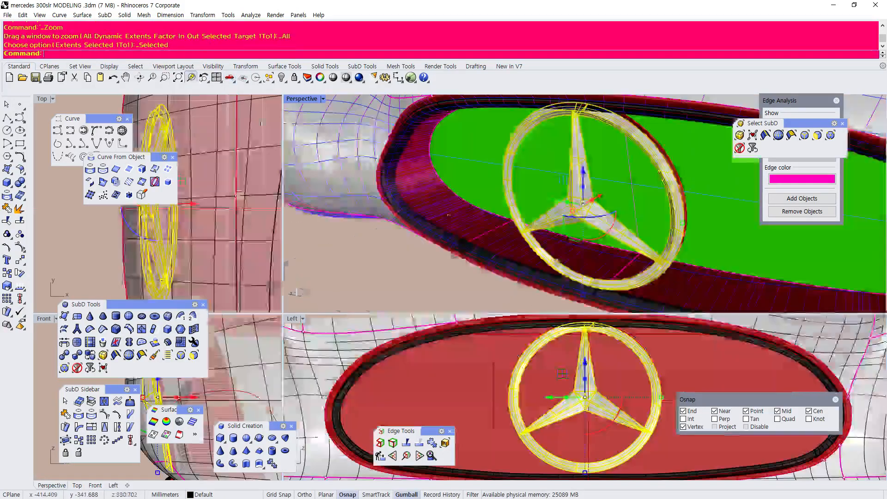
{"action": "scroll", "coordinate": [533, 216], "scroll_direction": "down", "scroll_amount": 5}
{"action": "right_click_drag", "start_coordinate": [534, 216], "coordinate": [404, 294]}
{"action": "scroll", "coordinate": [600, 231], "scroll_direction": "up", "scroll_amount": 6}
{"action": "scroll", "coordinate": [452, 270], "scroll_direction": "down", "scroll_amount": 4}
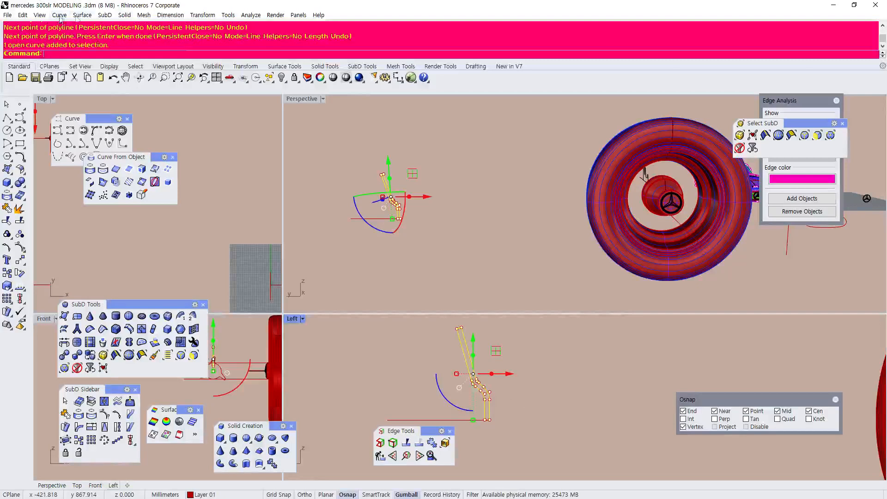
Revolve the closed profile curve 360 degrees from start angle 0 about a horizontal axis in the Left view to form a disc
{"action": "left_click", "coordinate": [82, 15]}
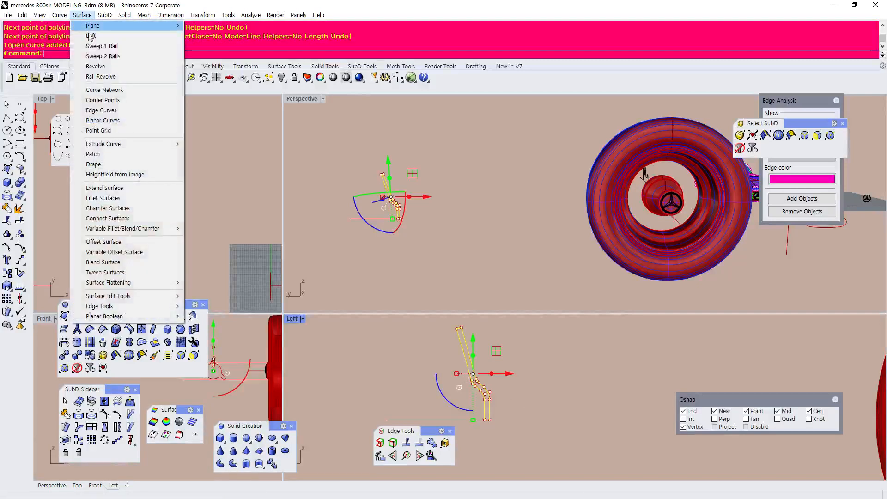
{"action": "left_click", "coordinate": [96, 66]}
{"action": "left_click", "coordinate": [461, 417]}
{"action": "left_click", "coordinate": [530, 418]}
{"action": "key", "text": "Return"}
{"action": "key", "text": "Return"}
{"action": "scroll", "coordinate": [488, 205], "scroll_direction": "down", "scroll_amount": 5}
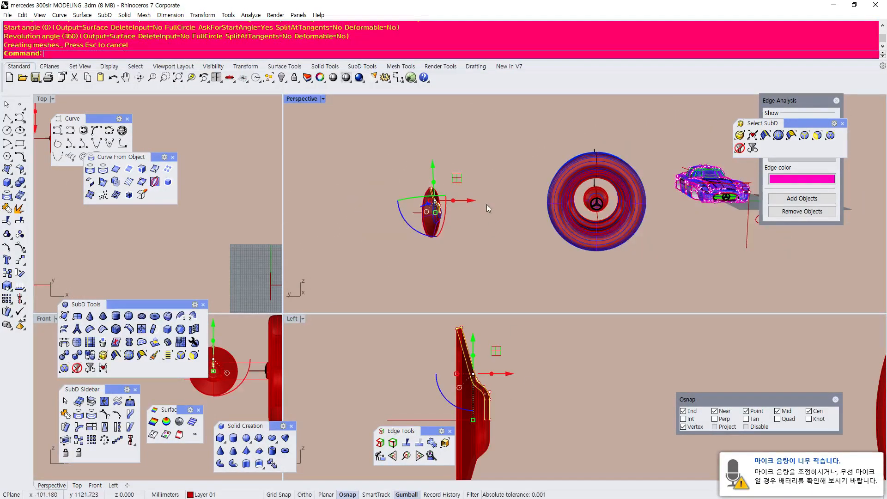
Offset the closed three-armed spinner curve outward by 2 mm with sharp corners in the Front view
{"action": "double_click", "coordinate": [46, 320]}
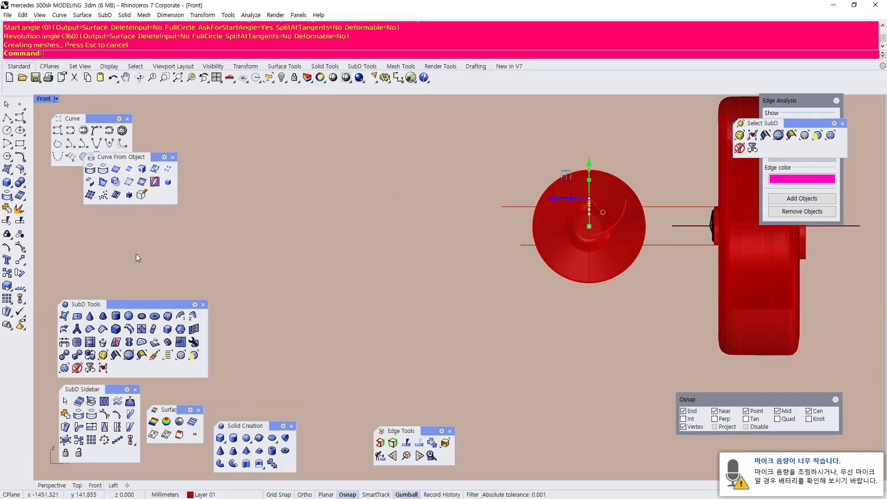
{"action": "scroll", "coordinate": [350, 218], "scroll_direction": "down", "scroll_amount": 2}
{"action": "scroll", "coordinate": [350, 218], "scroll_direction": "up", "scroll_amount": 6}
{"action": "scroll", "coordinate": [536, 212], "scroll_direction": "up", "scroll_amount": 3}
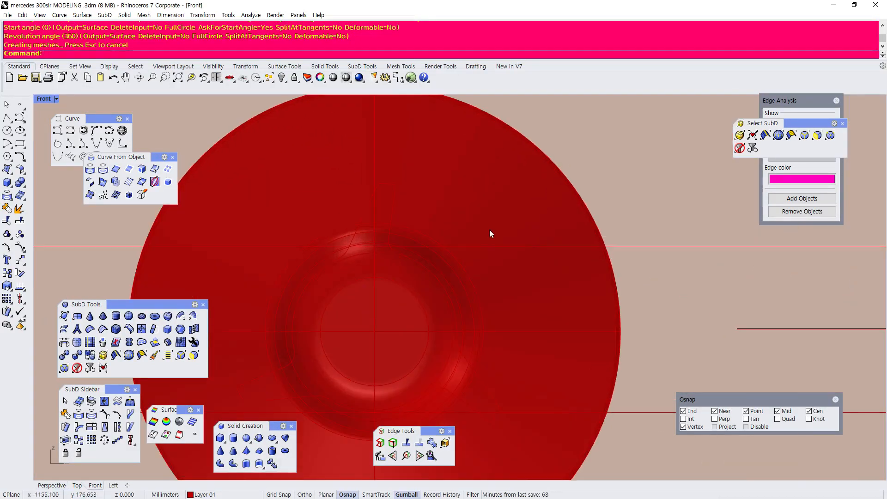
{"action": "left_click", "coordinate": [396, 199]}
{"action": "scroll", "coordinate": [397, 198], "scroll_direction": "down", "scroll_amount": 4}
{"action": "scroll", "coordinate": [395, 215], "scroll_direction": "up", "scroll_amount": 2}
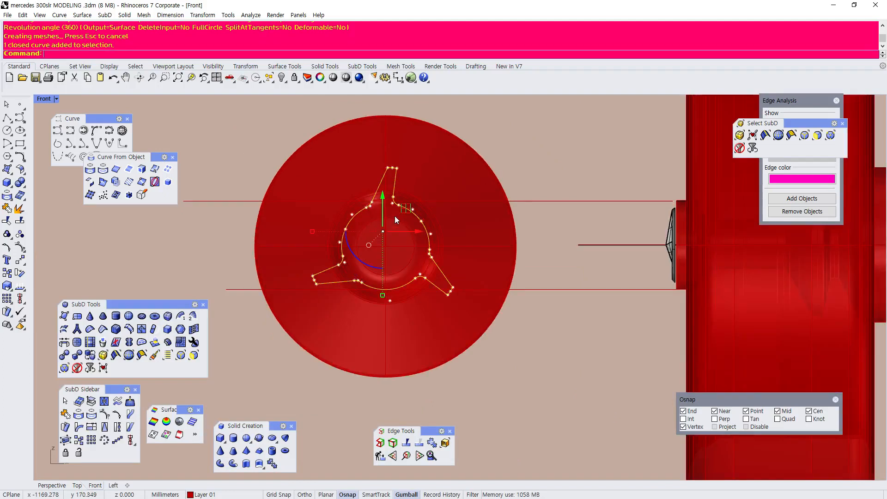
{"action": "scroll", "coordinate": [398, 170], "scroll_direction": "up", "scroll_amount": 1}
{"action": "left_click", "coordinate": [60, 15]}
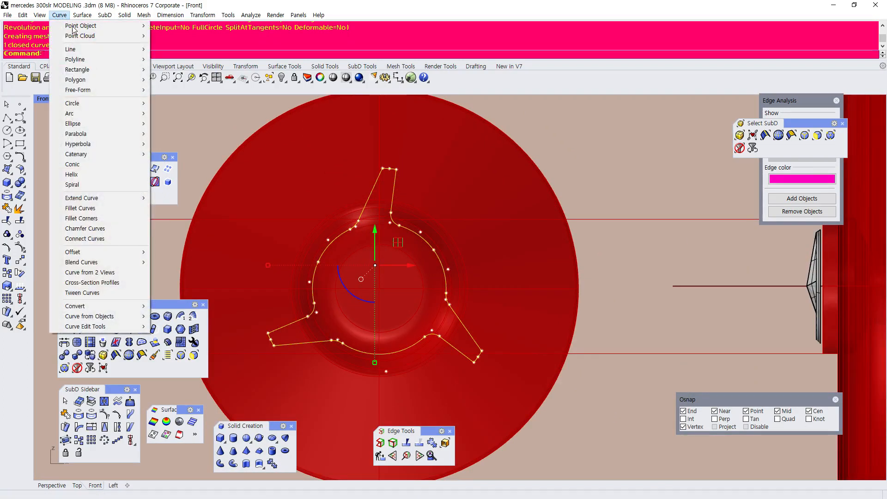
{"action": "mouse_move", "coordinate": [74, 252]}
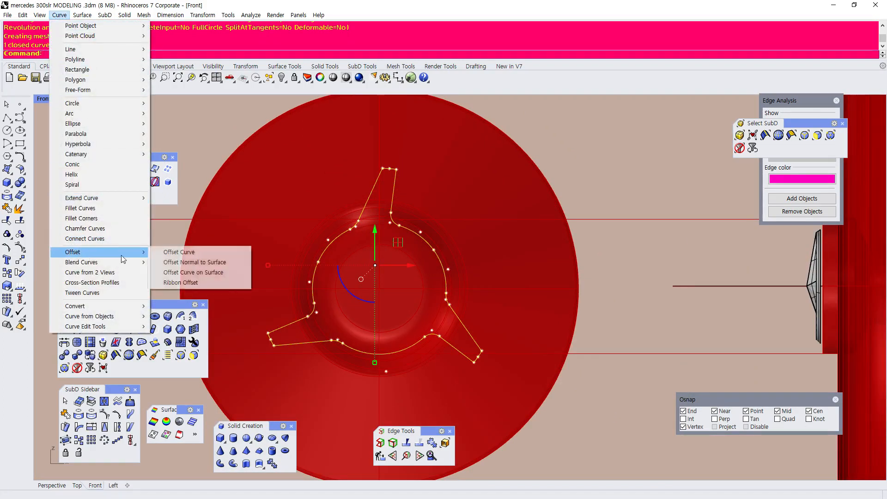
{"action": "left_click", "coordinate": [172, 252]}
{"action": "scroll", "coordinate": [364, 156], "scroll_direction": "up", "scroll_amount": 2}
{"action": "left_click", "coordinate": [376, 159]}
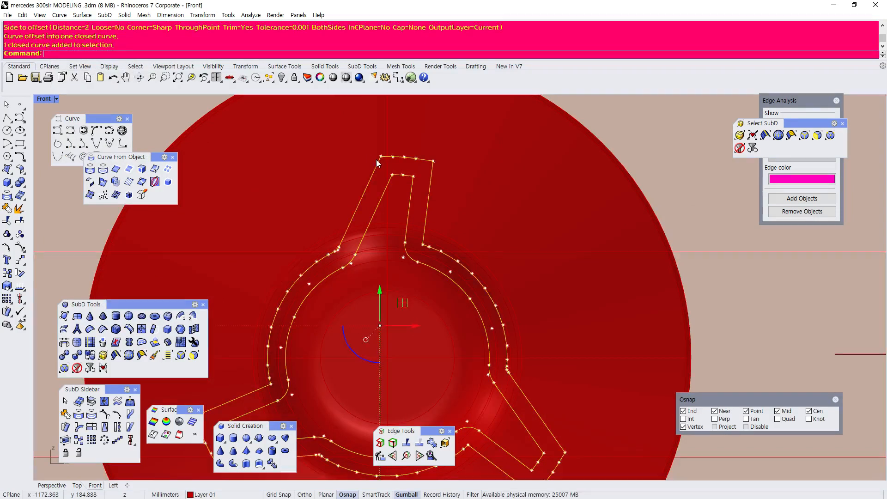
Extrude the original and offset spinner curves together as a solid passing completely through the revolved disc
{"action": "scroll", "coordinate": [351, 171], "scroll_direction": "down", "scroll_amount": 3}
{"action": "left_click", "coordinate": [8, 183]}
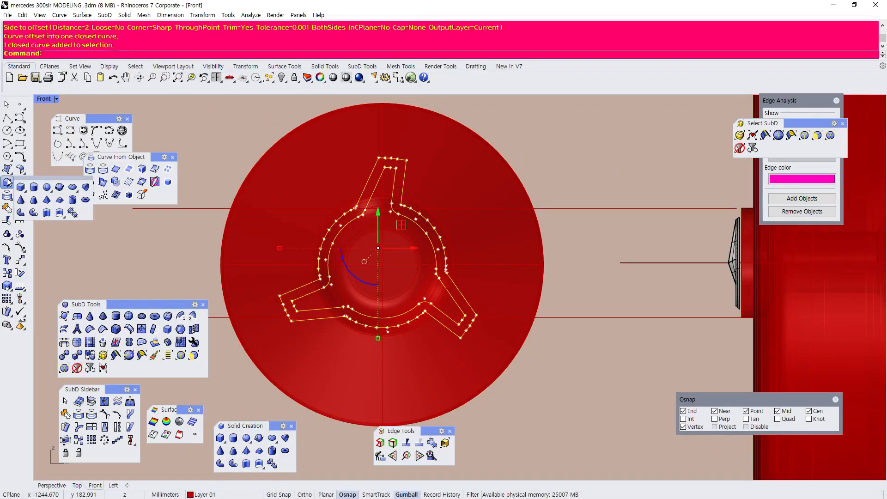
{"action": "left_click", "coordinate": [46, 212]}
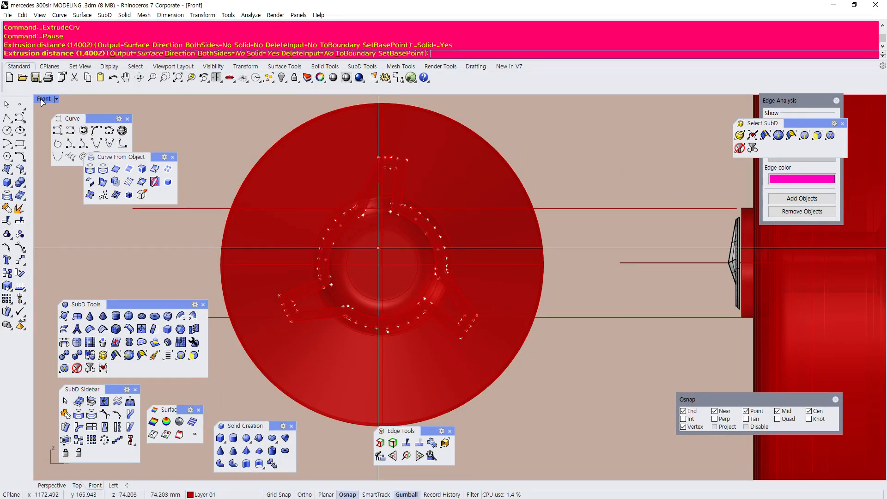
{"action": "double_click", "coordinate": [41, 99]}
{"action": "left_click", "coordinate": [397, 157]}
{"action": "scroll", "coordinate": [419, 201], "scroll_direction": "up", "scroll_amount": 7}
{"action": "scroll", "coordinate": [419, 208], "scroll_direction": "down", "scroll_amount": 8}
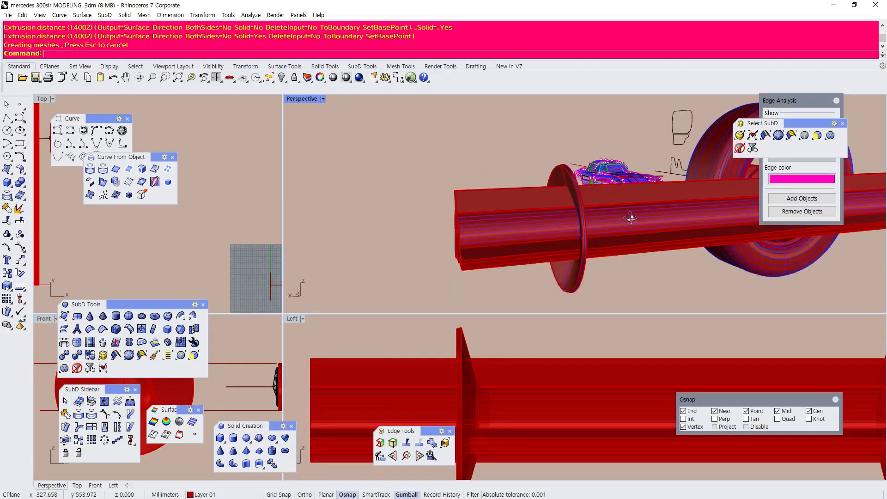
{"action": "right_click_drag", "start_coordinate": [606, 220], "coordinate": [636, 237]}
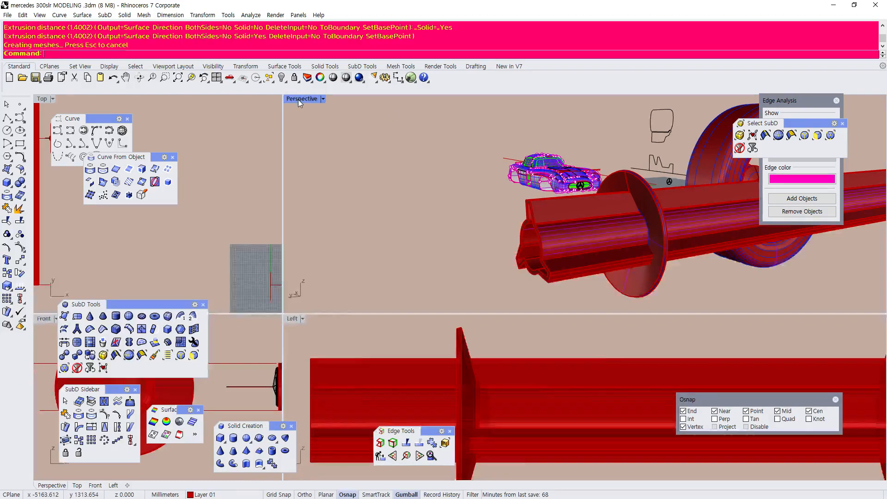
{"action": "double_click", "coordinate": [298, 99]}
{"action": "right_click_drag", "start_coordinate": [316, 138], "coordinate": [484, 304]}
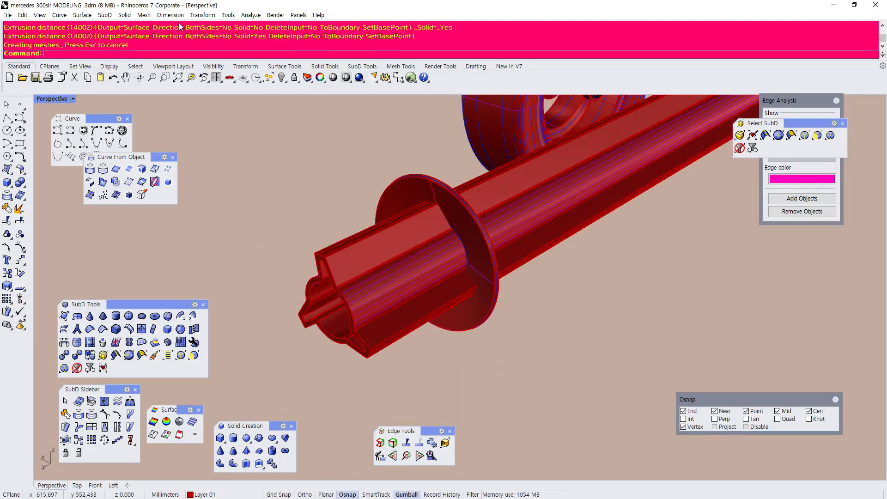
Subtract the extruded spinner-shaped tube from the revolved disc with a Boolean Difference, keeping the cutting solid
{"action": "left_click", "coordinate": [124, 16]}
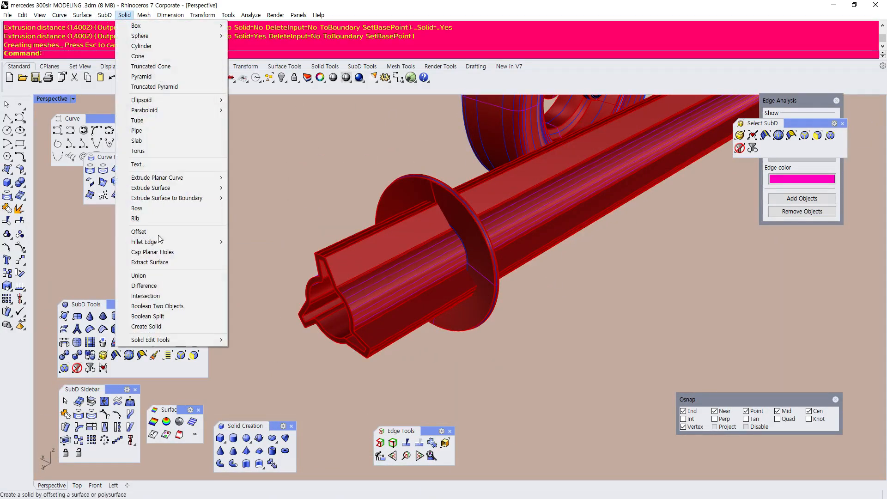
{"action": "left_click", "coordinate": [139, 285]}
{"action": "right_click_drag", "start_coordinate": [481, 259], "coordinate": [461, 263]}
{"action": "left_click", "coordinate": [461, 265]}
{"action": "left_click", "coordinate": [376, 264]}
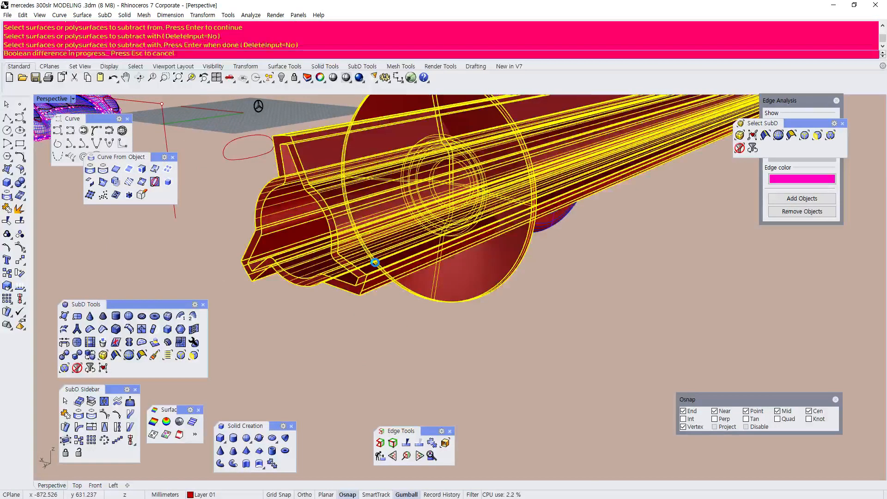
{"action": "key", "text": "Escape"}
Delete the extruded cutting solid and the outer remainder of the disc, leaving only the three-armed spinner
{"action": "left_click", "coordinate": [376, 263]}
{"action": "key", "text": "Delete"}
{"action": "left_click", "coordinate": [475, 250]}
{"action": "key", "text": "Delete"}
Rotate the three-armed spinner a quarter turn in the Top view so that it faces along the wheel axle
{"action": "right_click_drag", "start_coordinate": [435, 243], "coordinate": [489, 234]}
{"action": "scroll", "coordinate": [503, 217], "scroll_direction": "up", "scroll_amount": 7}
{"action": "left_click", "coordinate": [590, 218]}
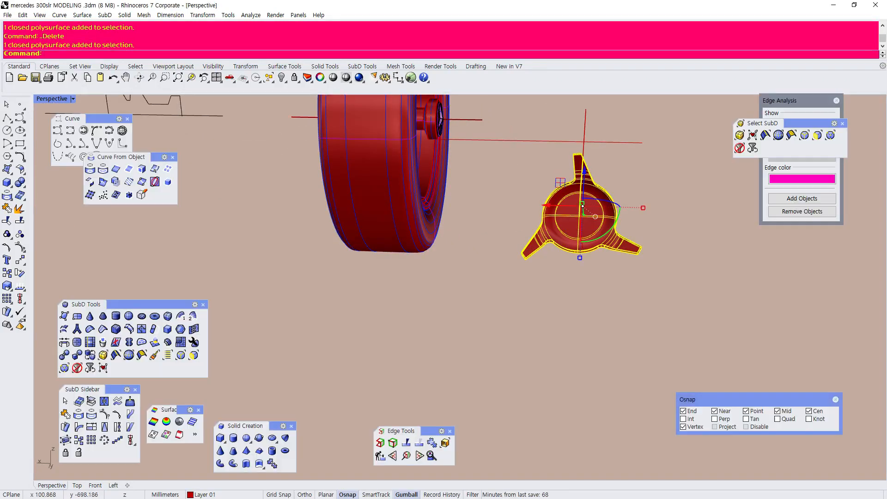
{"action": "double_click", "coordinate": [53, 99]}
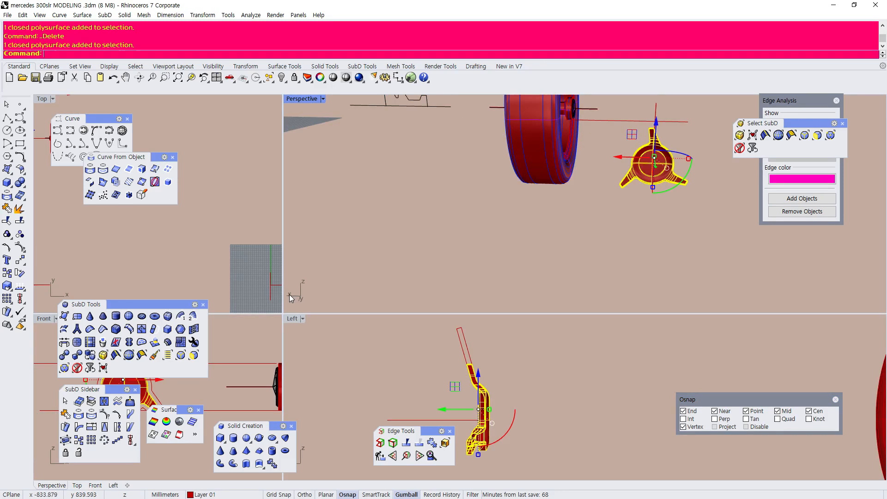
{"action": "scroll", "coordinate": [479, 363], "scroll_direction": "down", "scroll_amount": 3}
{"action": "scroll", "coordinate": [232, 248], "scroll_direction": "down", "scroll_amount": 5}
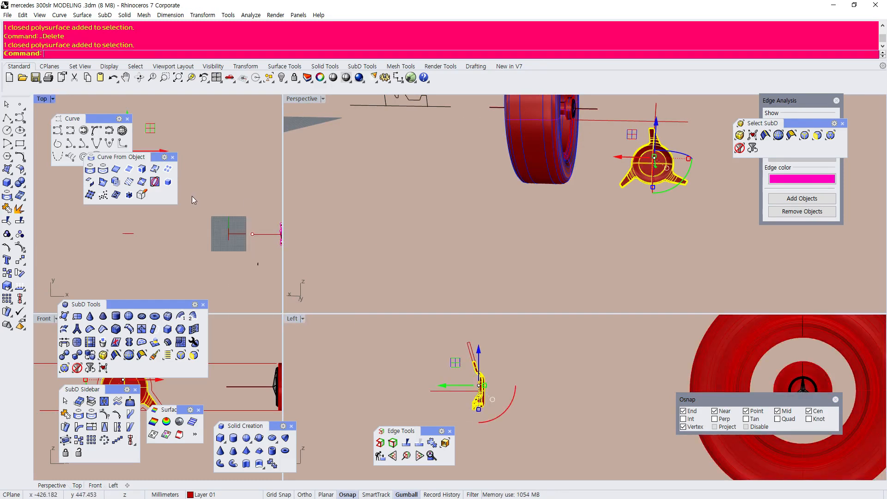
{"action": "left_click_drag", "start_coordinate": [153, 159], "coordinate": [125, 215]}
{"action": "scroll", "coordinate": [175, 196], "scroll_direction": "up", "scroll_amount": 15}
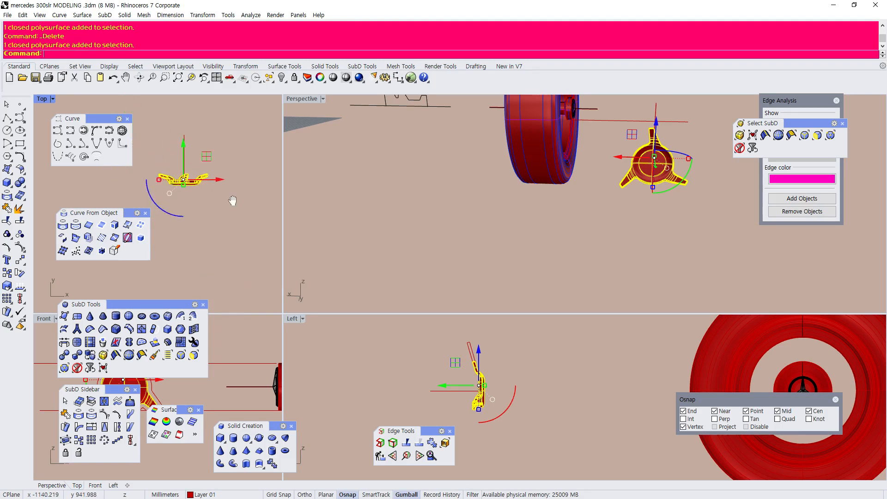
{"action": "left_click_drag", "start_coordinate": [171, 222], "coordinate": [210, 191]}
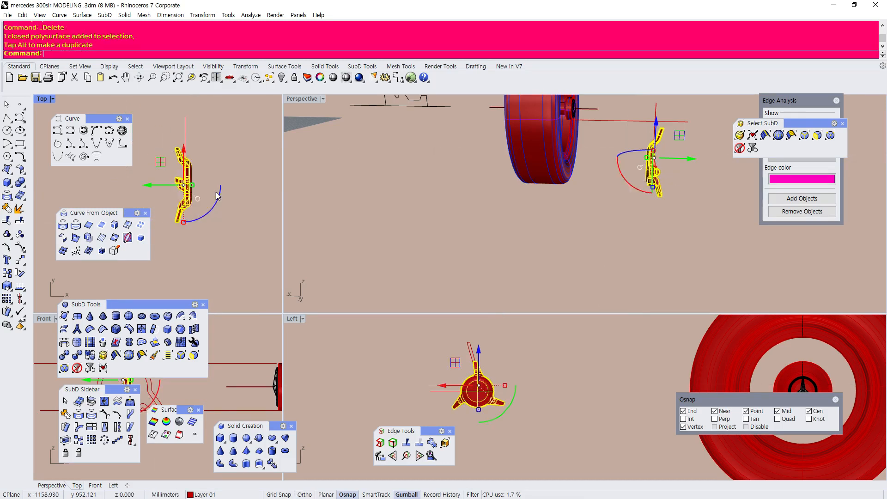
Move the spinner horizontally in the Left view until it is centred over the wheel hub and star emblem
{"action": "double_click", "coordinate": [291, 319]}
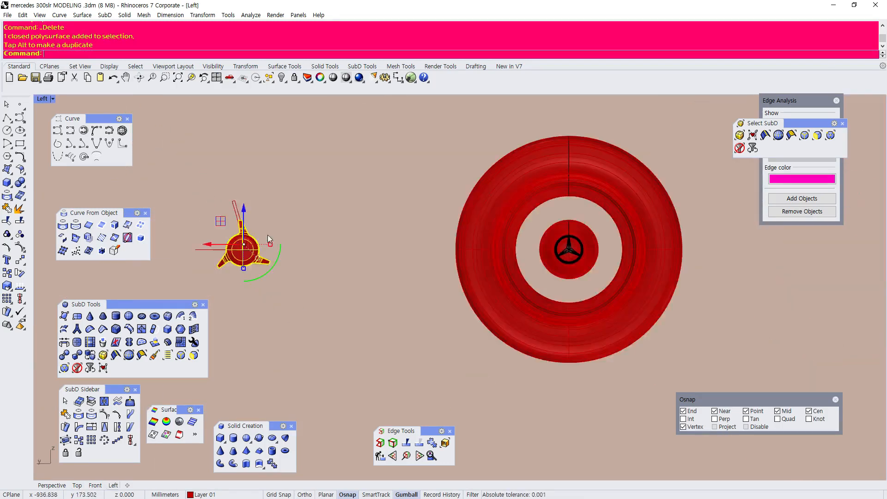
{"action": "scroll", "coordinate": [267, 232], "scroll_direction": "up", "scroll_amount": 3}
{"action": "left_click_drag", "start_coordinate": [206, 243], "coordinate": [449, 246]}
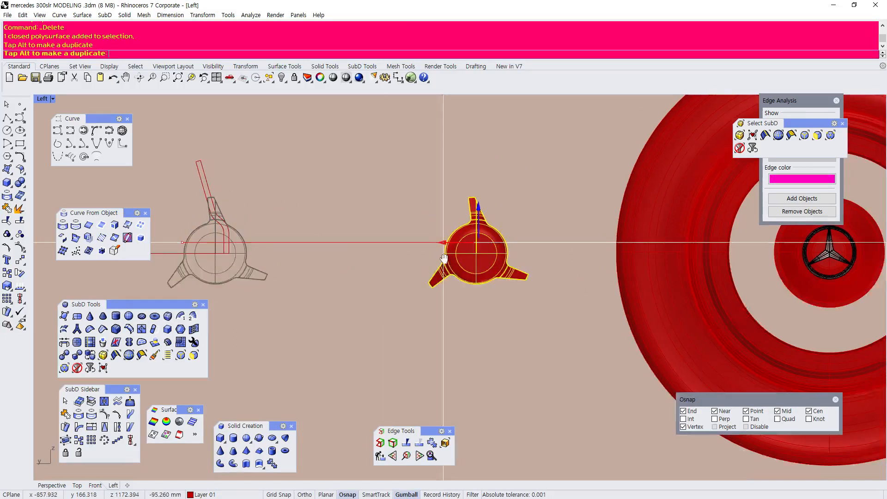
{"action": "right_click_drag", "start_coordinate": [449, 246], "coordinate": [218, 216]}
{"action": "left_click_drag", "start_coordinate": [218, 216], "coordinate": [570, 223]}
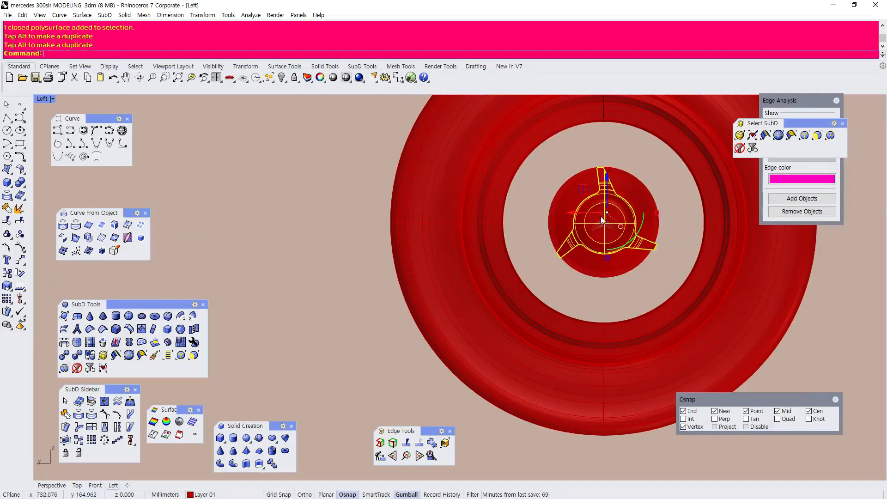
{"action": "scroll", "coordinate": [613, 211], "scroll_direction": "up", "scroll_amount": 5}
Move the star emblem outward along the axle onto the spinner's face and undo the accidental scaling
{"action": "left_click", "coordinate": [552, 267]}
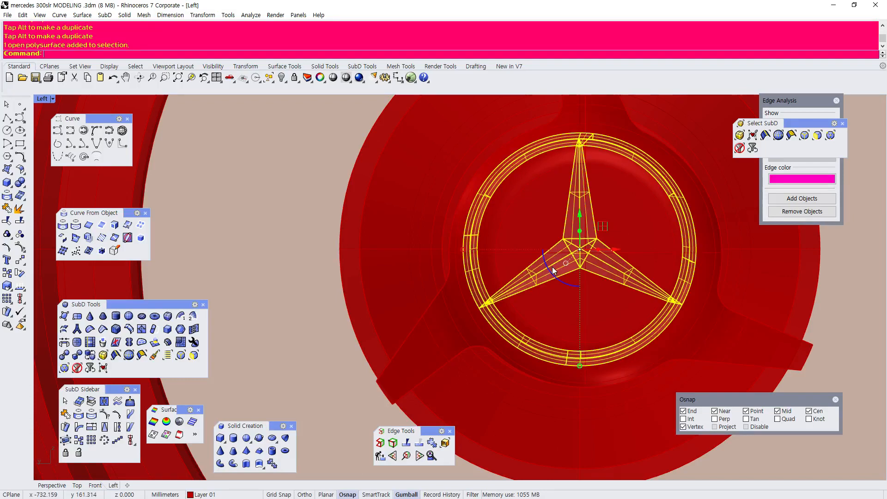
{"action": "double_click", "coordinate": [44, 99]}
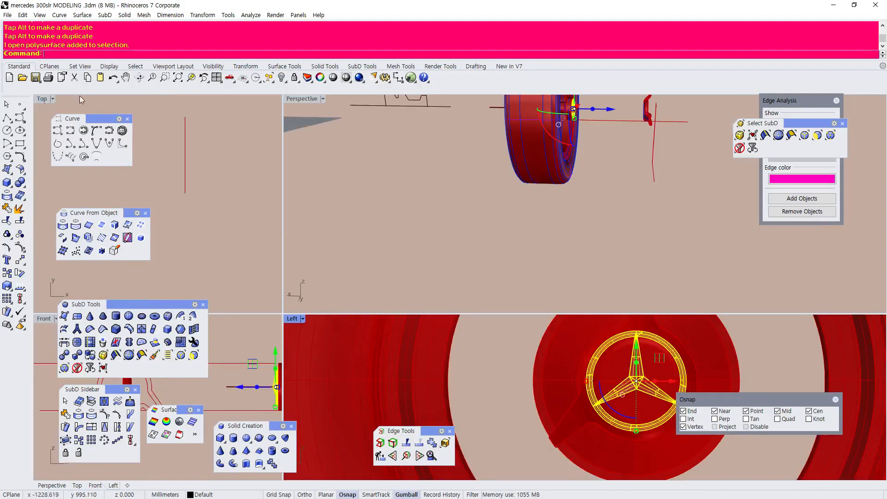
{"action": "right_click", "coordinate": [192, 80]}
{"action": "scroll", "coordinate": [404, 174], "scroll_direction": "down", "scroll_amount": 4}
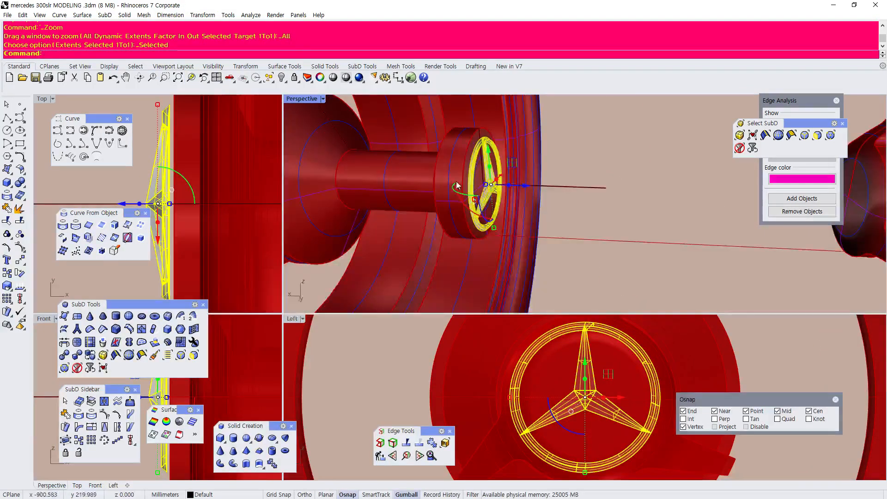
{"action": "left_click_drag", "start_coordinate": [458, 176], "coordinate": [575, 201]}
{"action": "left_click_drag", "start_coordinate": [653, 196], "coordinate": [663, 193]}
{"action": "key", "text": "ctrl+z"}
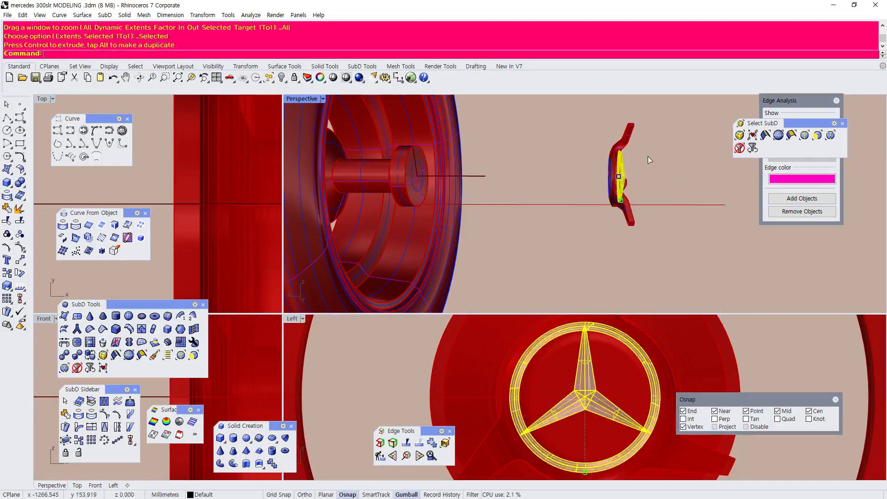
Move the spinner and star emblem together inward along the axle onto the end of the wheel hub
{"action": "left_click_drag", "start_coordinate": [675, 160], "coordinate": [580, 122]}
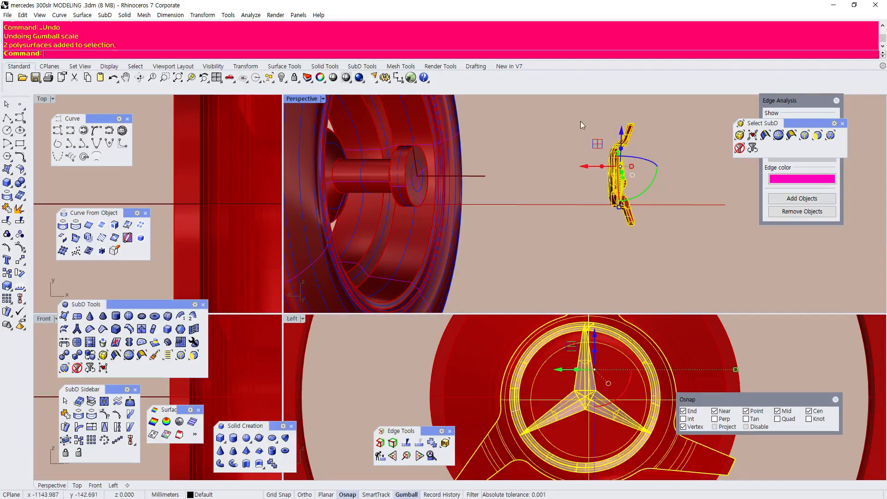
{"action": "left_click_drag", "start_coordinate": [591, 167], "coordinate": [388, 206]}
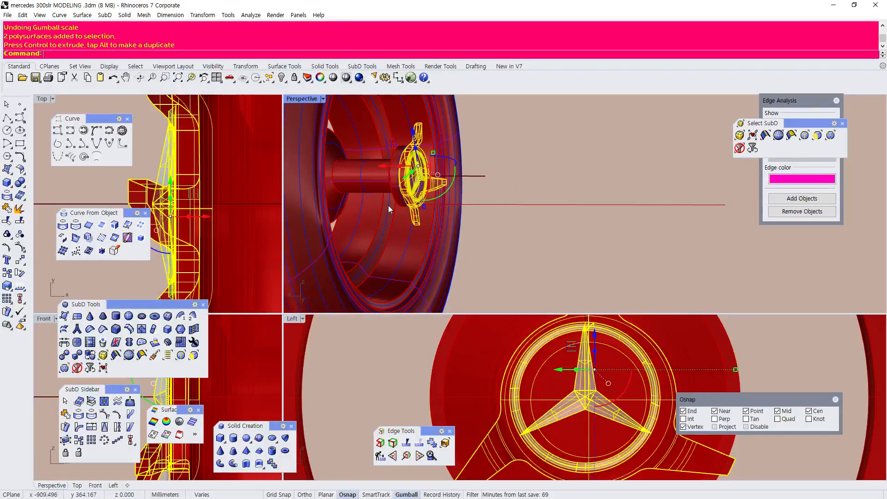
Examine the assembled spinner and star emblem on the wheel hub from several angles in the maximized Perspective view
{"action": "scroll", "coordinate": [481, 181], "scroll_direction": "down", "scroll_amount": 3}
{"action": "right_click_drag", "start_coordinate": [481, 182], "coordinate": [485, 128]}
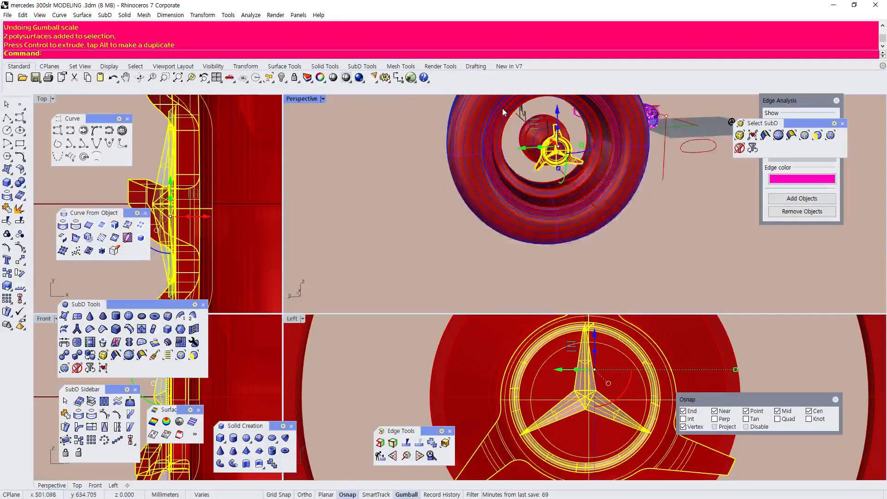
{"action": "scroll", "coordinate": [476, 103], "scroll_direction": "up", "scroll_amount": 3}
{"action": "double_click", "coordinate": [298, 100]}
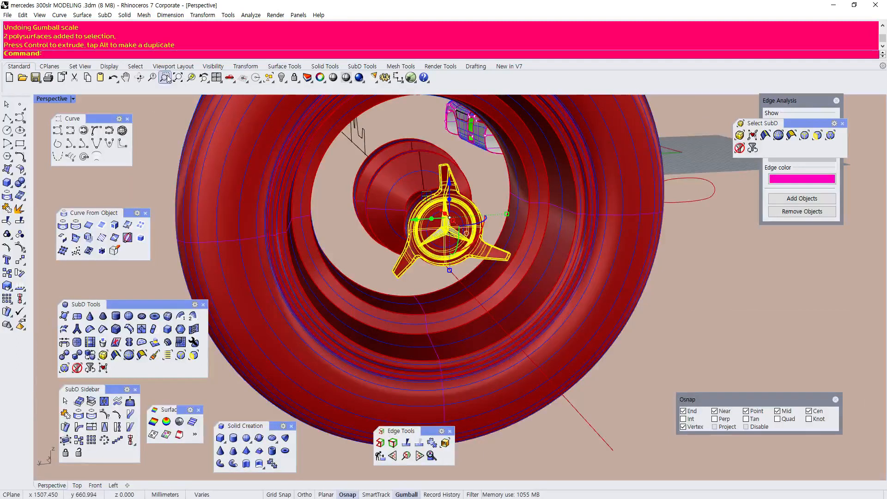
{"action": "left_click", "coordinate": [192, 78]}
{"action": "scroll", "coordinate": [456, 334], "scroll_direction": "down", "scroll_amount": 4}
{"action": "right_click_drag", "start_coordinate": [456, 335], "coordinate": [416, 235]}
{"action": "left_click", "coordinate": [214, 172]}
{"action": "scroll", "coordinate": [430, 222], "scroll_direction": "down", "scroll_amount": 4}
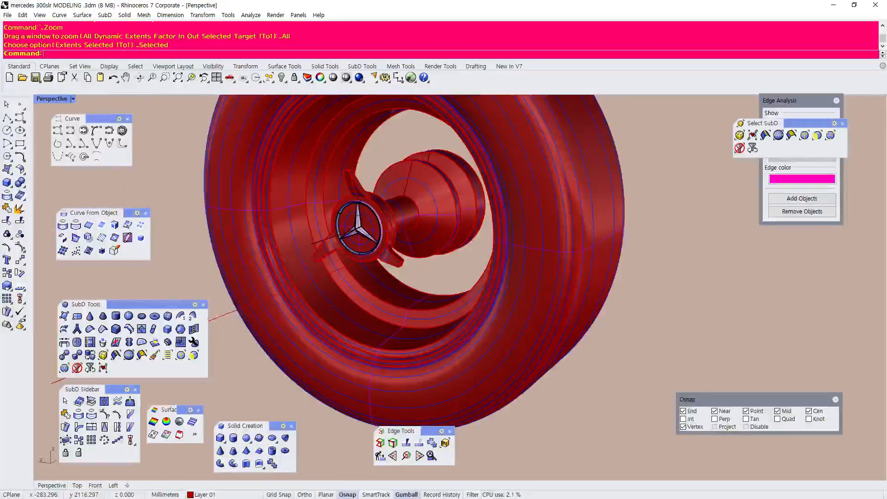
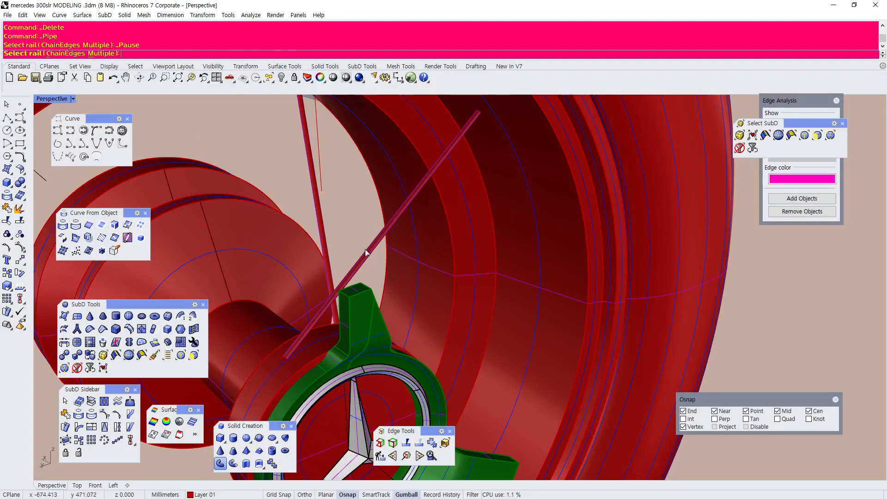
Create a thicker flat-capped pipe around the slanted spoke, using its centre curve as the rail
{"action": "left_click", "coordinate": [367, 252]}
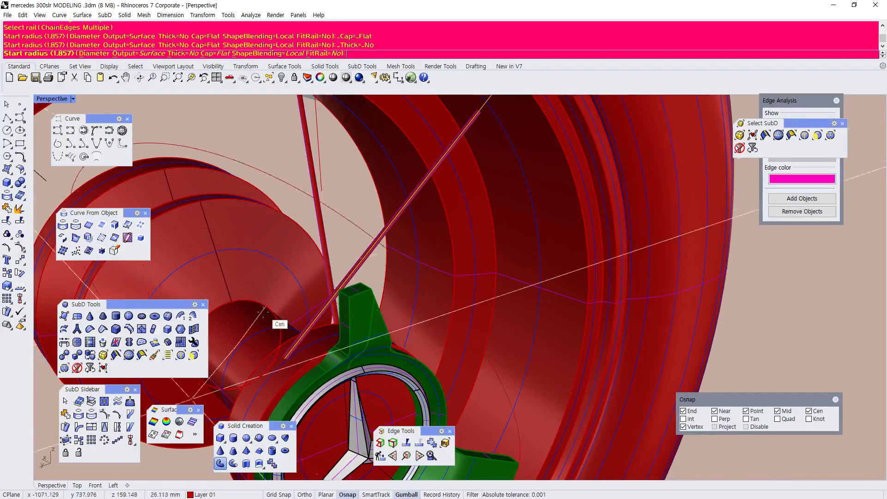
{"action": "scroll", "coordinate": [287, 350], "scroll_direction": "up", "scroll_amount": 2}
{"action": "left_click", "coordinate": [298, 344]}
{"action": "key", "text": "Return"}
{"action": "key", "text": "Return"}
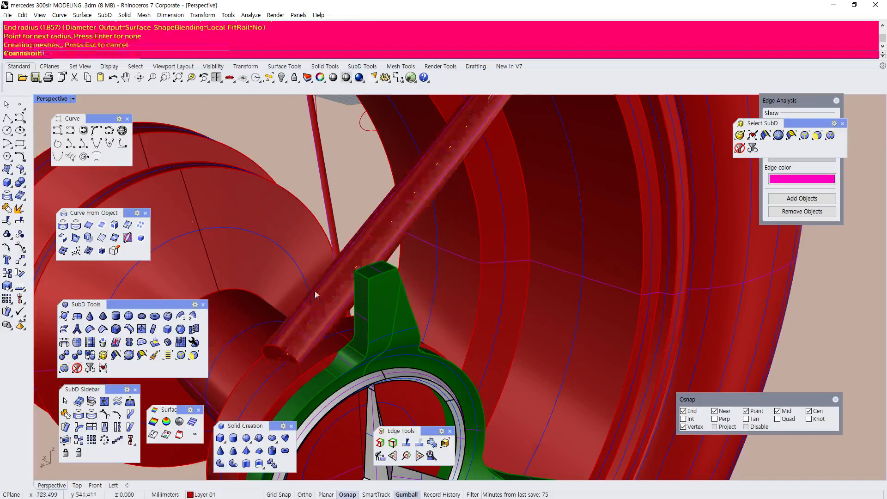
Select the thick pipe and align the gumball to the object so its axis follows the spoke
{"action": "scroll", "coordinate": [312, 298], "scroll_direction": "down", "scroll_amount": 3}
{"action": "left_click", "coordinate": [393, 217]}
{"action": "scroll", "coordinate": [374, 202], "scroll_direction": "down", "scroll_amount": 4}
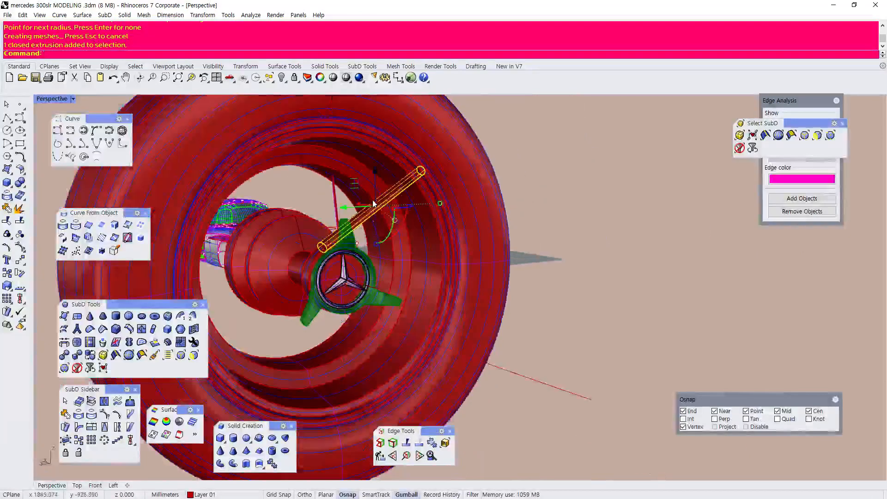
{"action": "scroll", "coordinate": [384, 219], "scroll_direction": "up", "scroll_amount": 2}
{"action": "scroll", "coordinate": [388, 203], "scroll_direction": "up", "scroll_amount": 3}
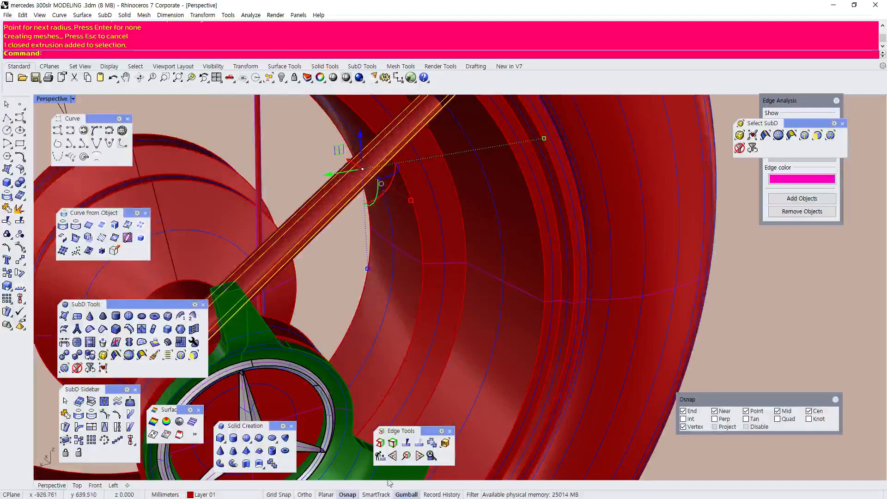
{"action": "right_click", "coordinate": [406, 496]}
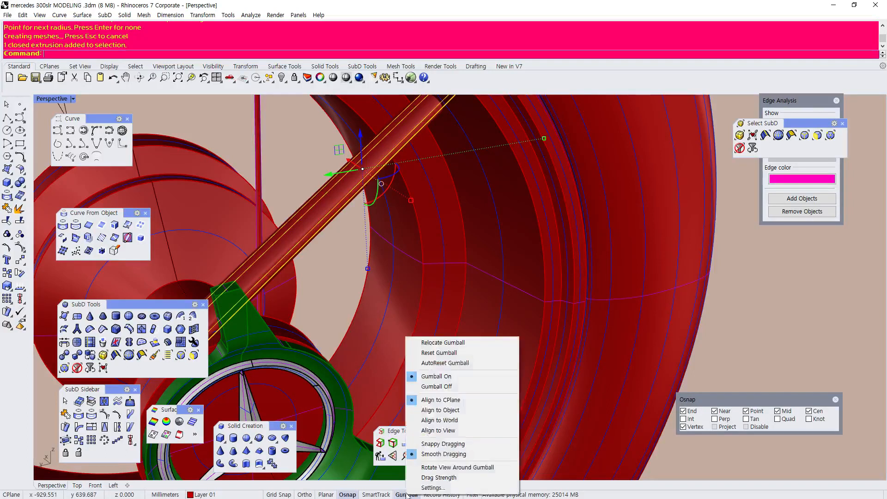
{"action": "left_click", "coordinate": [431, 411]}
{"action": "scroll", "coordinate": [291, 285], "scroll_direction": "down", "scroll_amount": 3}
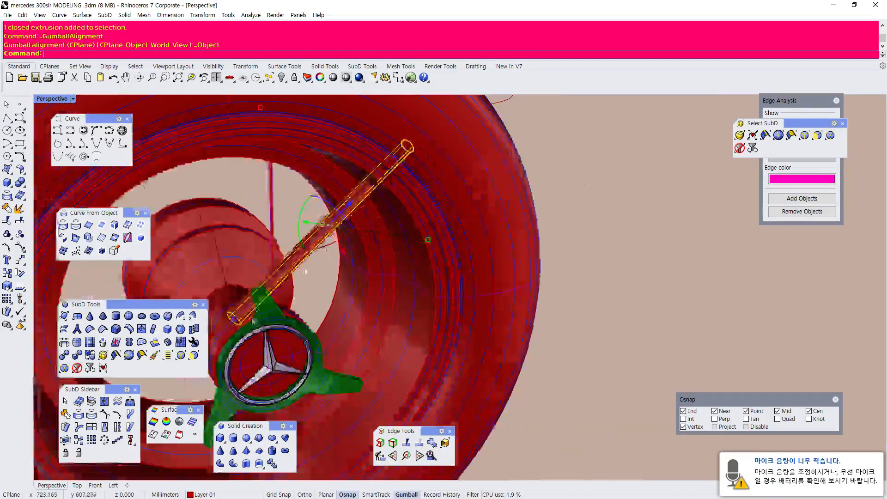
Shorten the thick pipe along its own axis and slide it to the spoke's outer end at the rim as a nipple
{"action": "left_click_drag", "start_coordinate": [235, 319], "coordinate": [319, 236]}
{"action": "scroll", "coordinate": [347, 208], "scroll_direction": "up", "scroll_amount": 4}
{"action": "left_click_drag", "start_coordinate": [346, 209], "coordinate": [388, 165]}
{"action": "scroll", "coordinate": [388, 165], "scroll_direction": "up", "scroll_amount": 2}
{"action": "left_click", "coordinate": [349, 201]}
{"action": "scroll", "coordinate": [349, 202], "scroll_direction": "down", "scroll_amount": 4}
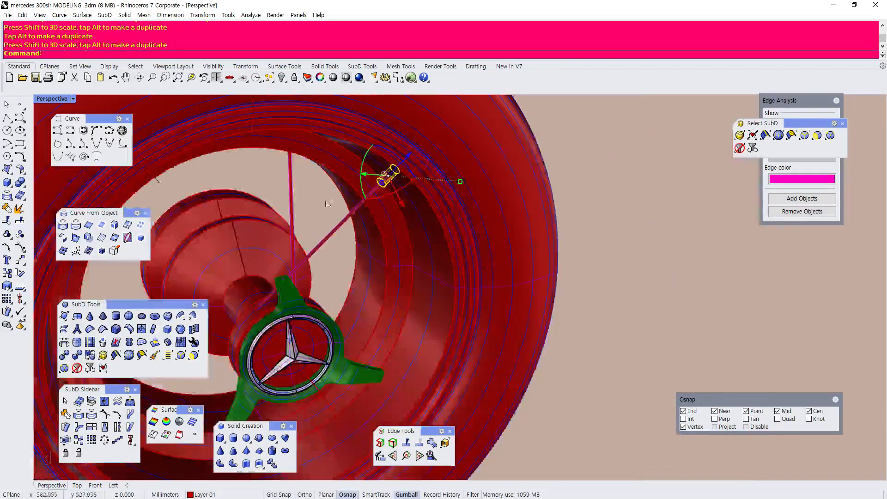
{"action": "scroll", "coordinate": [361, 202], "scroll_direction": "up", "scroll_amount": 3}
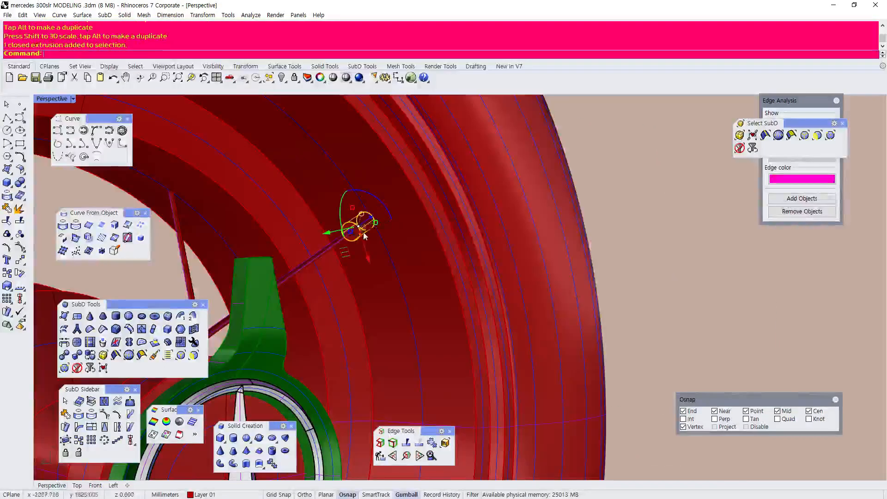
{"action": "scroll", "coordinate": [361, 238], "scroll_direction": "down", "scroll_amount": 3}
{"action": "left_click", "coordinate": [387, 172]}
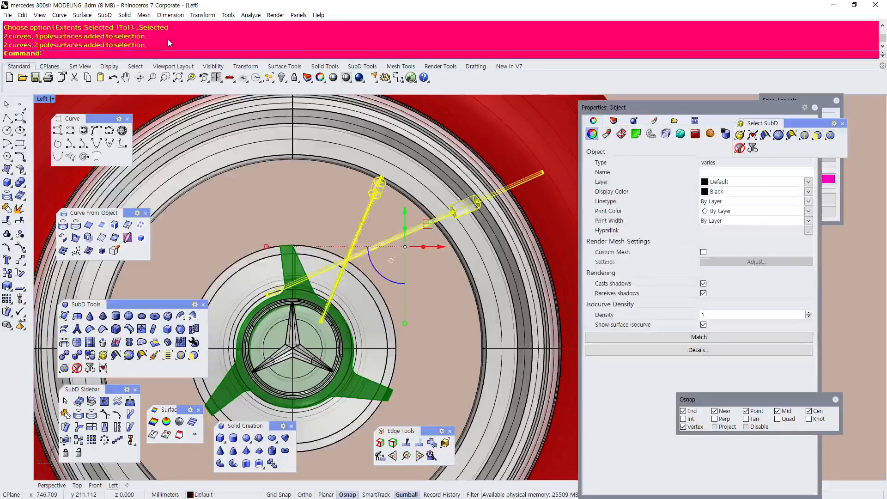
Polar array the two spokes with their nipples around the hub centre in the Left view, 16 items over 360 degrees
{"action": "left_click", "coordinate": [203, 15]}
{"action": "mouse_move", "coordinate": [240, 131]}
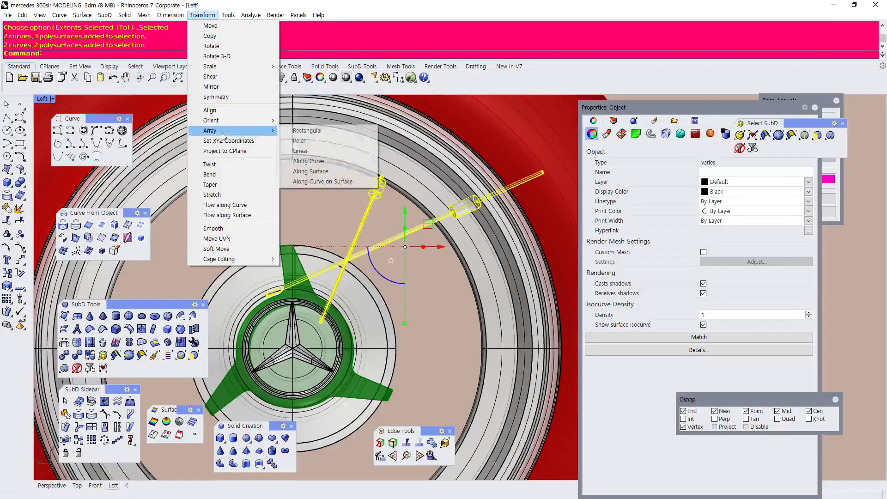
{"action": "left_click", "coordinate": [301, 141]}
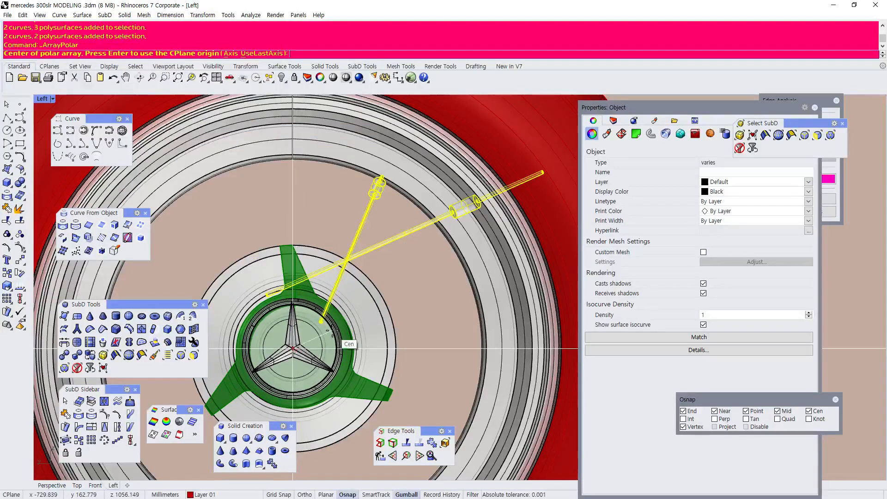
{"action": "left_click", "coordinate": [369, 300]}
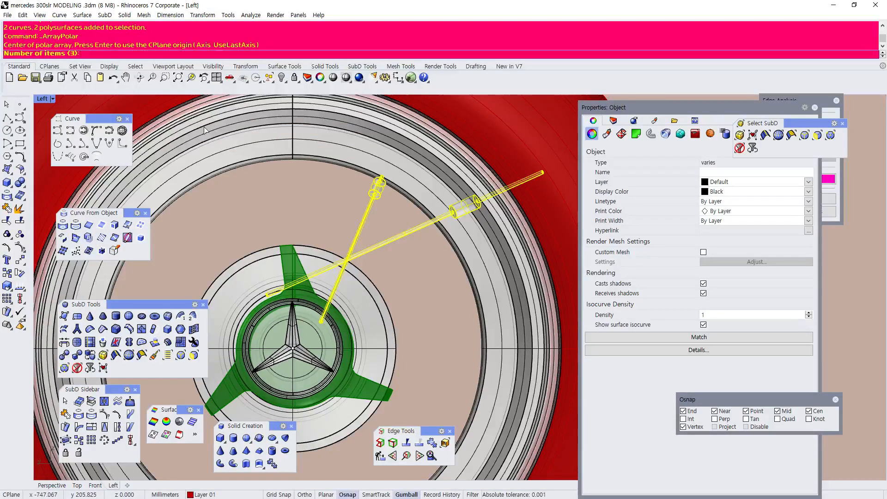
{"action": "type", "text": "16"}
{"action": "key", "text": "Return"}
{"action": "key", "text": "Return"}
{"action": "key", "text": "Return"}
{"action": "scroll", "coordinate": [273, 205], "scroll_direction": "down", "scroll_amount": 3}
{"action": "scroll", "coordinate": [225, 237], "scroll_direction": "up", "scroll_amount": 2}
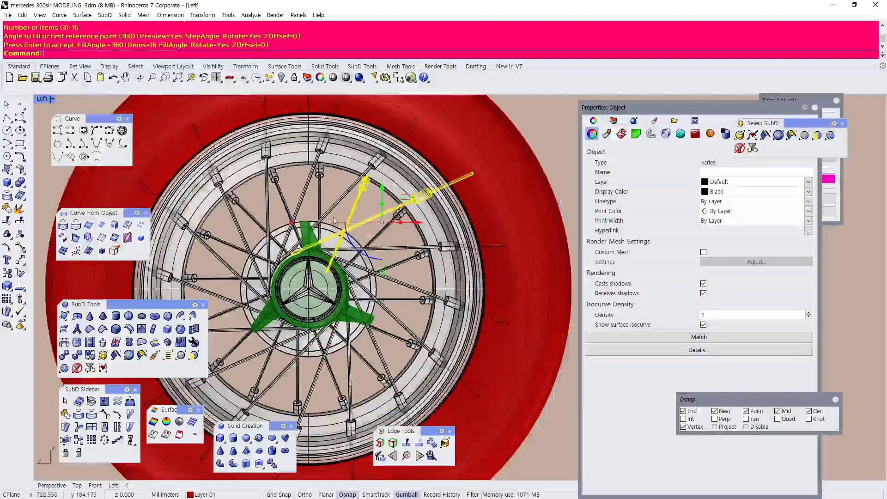
{"action": "double_click", "coordinate": [43, 100]}
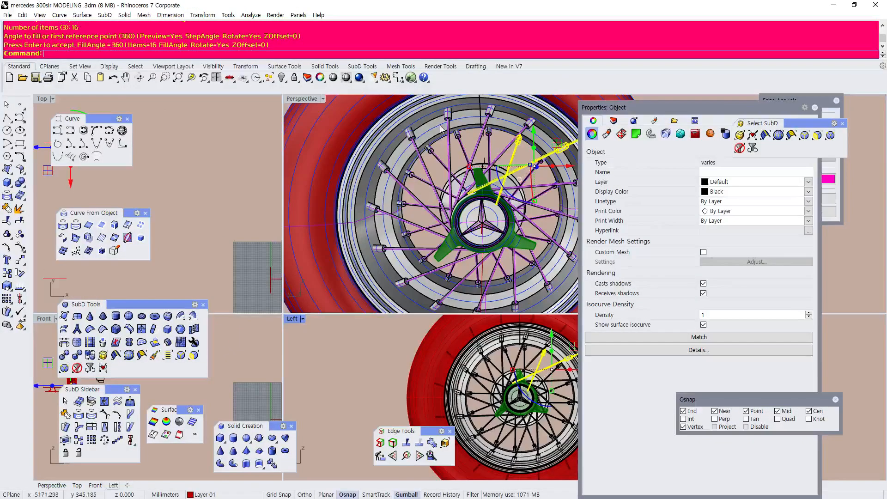
{"action": "double_click", "coordinate": [300, 101]}
{"action": "scroll", "coordinate": [360, 185], "scroll_direction": "down", "scroll_amount": 5}
{"action": "scroll", "coordinate": [369, 184], "scroll_direction": "up", "scroll_amount": 6}
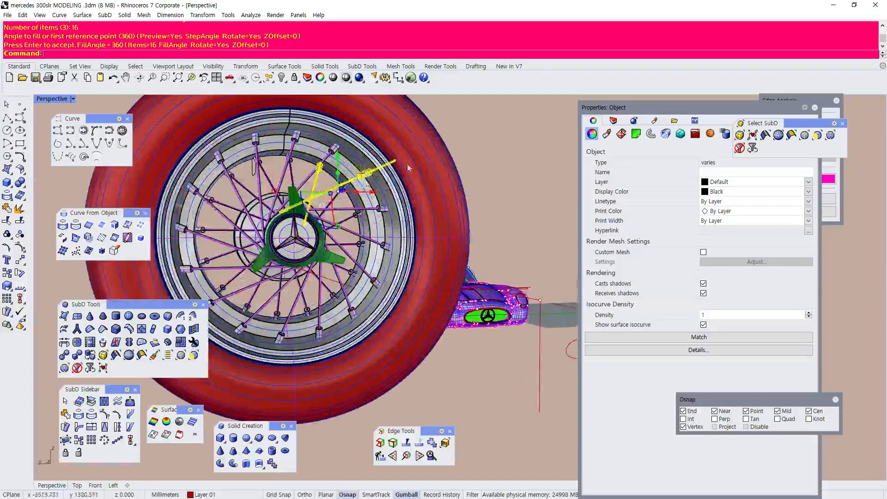
{"action": "key", "text": "Escape"}
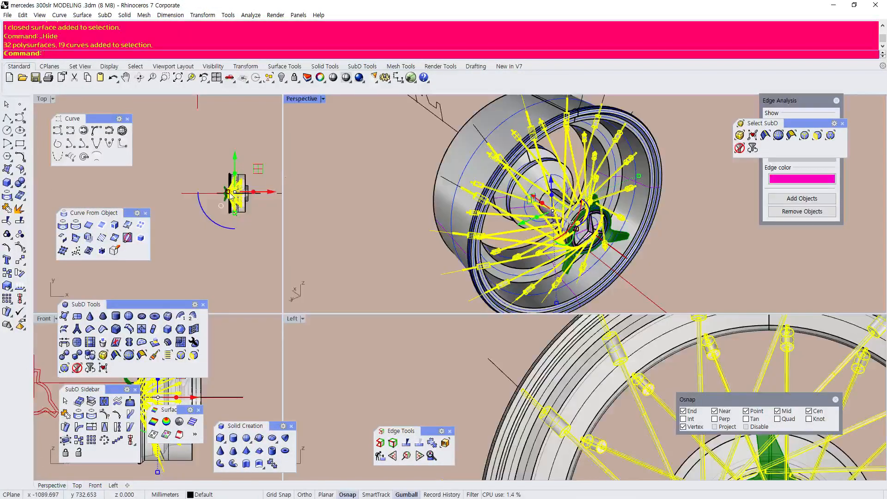
Try to mirror a copy of all the spokes across a plane perpendicular to the axle in the Top view
{"action": "scroll", "coordinate": [234, 203], "scroll_direction": "up", "scroll_amount": 4}
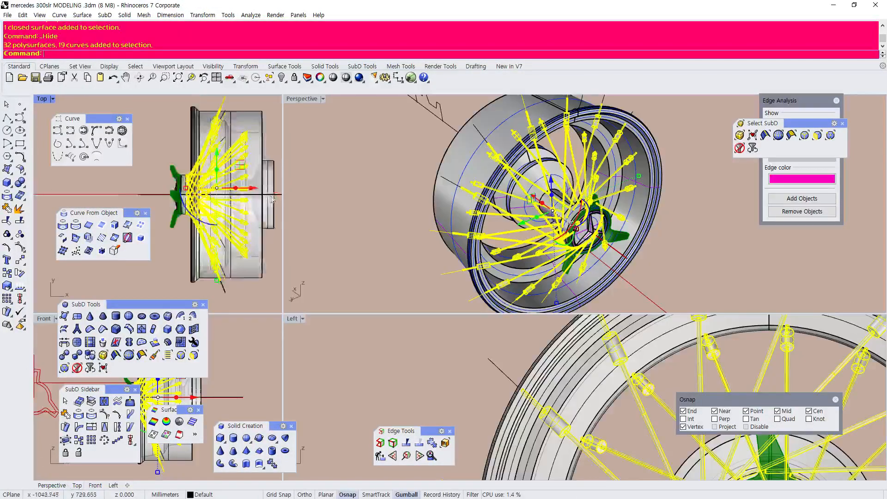
{"action": "left_click", "coordinate": [198, 15]}
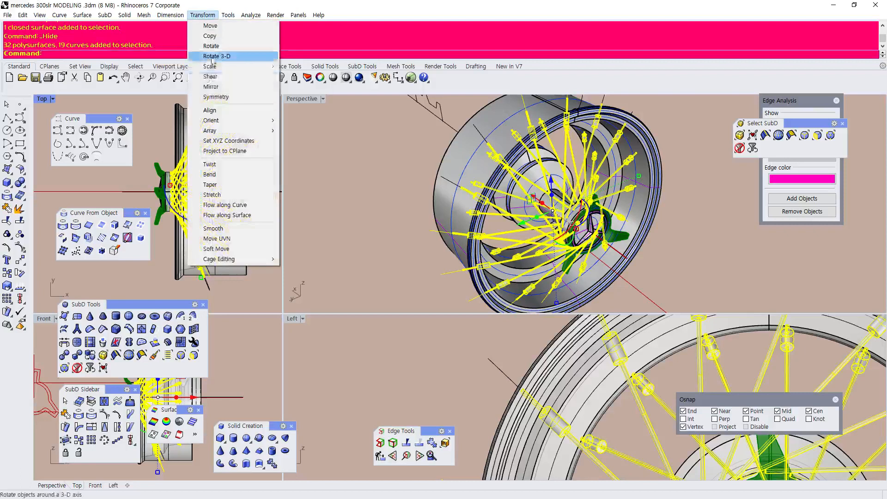
{"action": "left_click", "coordinate": [211, 87]}
{"action": "left_click", "coordinate": [197, 194]}
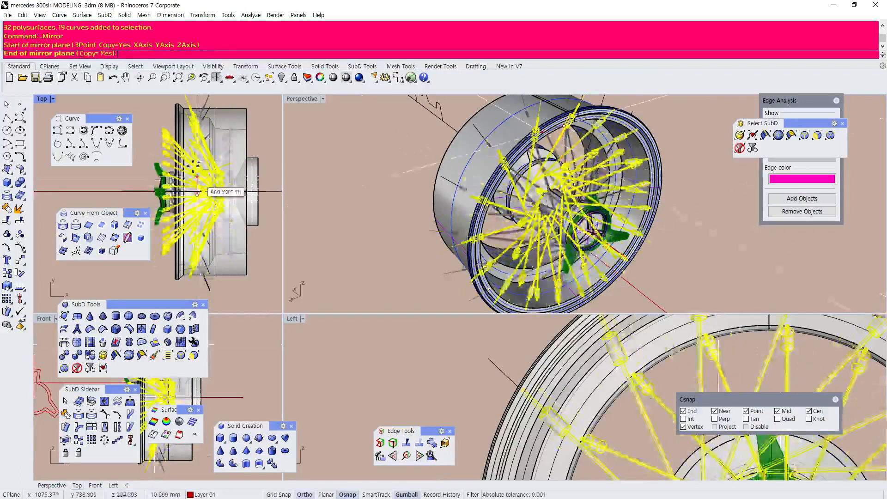
{"action": "left_click", "coordinate": [157, 122]}
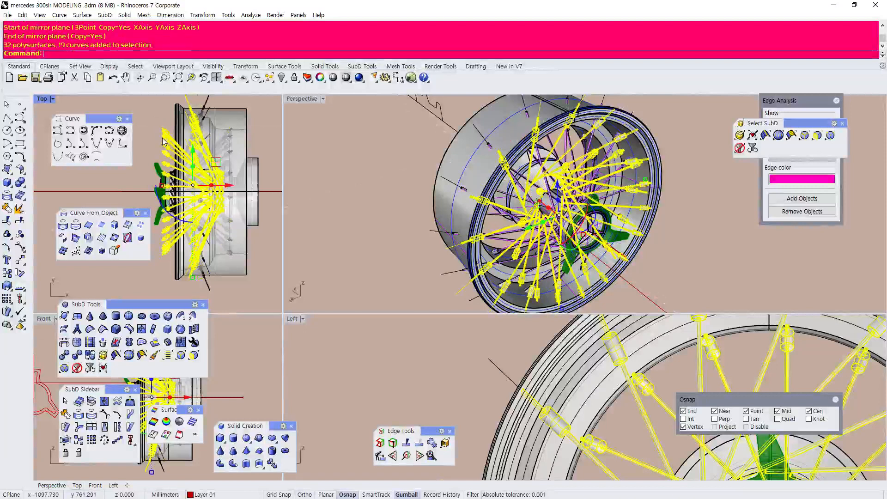
Try moving the mirrored spokes inward along the axle in the Top view, undo the move and deselect them
{"action": "left_click_drag", "start_coordinate": [220, 191], "coordinate": [259, 195]}
{"action": "left_click", "coordinate": [255, 141]}
{"action": "right_click_drag", "start_coordinate": [538, 222], "coordinate": [582, 166]}
{"action": "scroll", "coordinate": [556, 198], "scroll_direction": "up", "scroll_amount": 3}
{"action": "key", "text": "ctrl+z"}
{"action": "key", "text": "ctrl+z"}
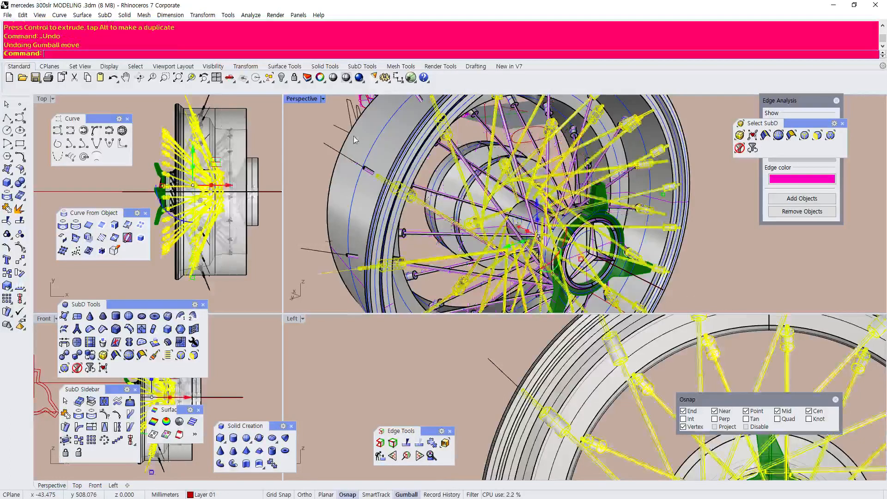
{"action": "key", "text": "Escape"}
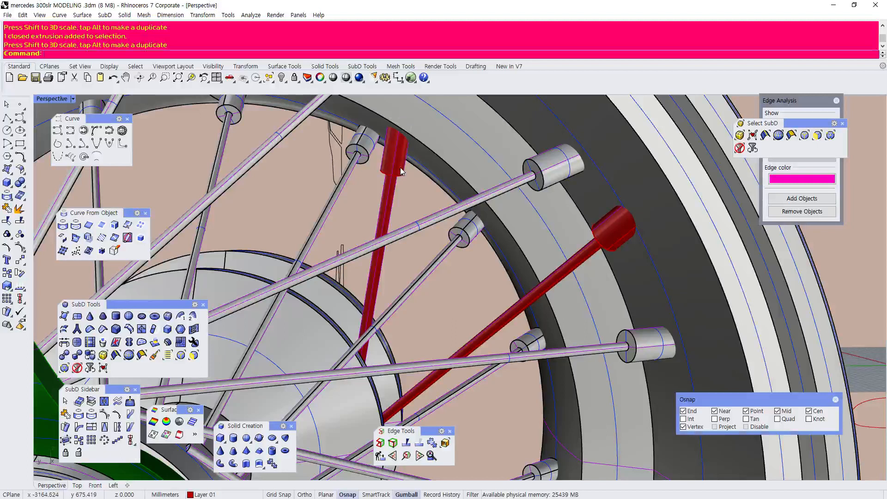
Boolean union each of the two red spokes with the nipple at its outer end
{"action": "left_click", "coordinate": [400, 167]}
{"action": "left_click", "coordinate": [410, 201]}
{"action": "left_click", "coordinate": [125, 15]}
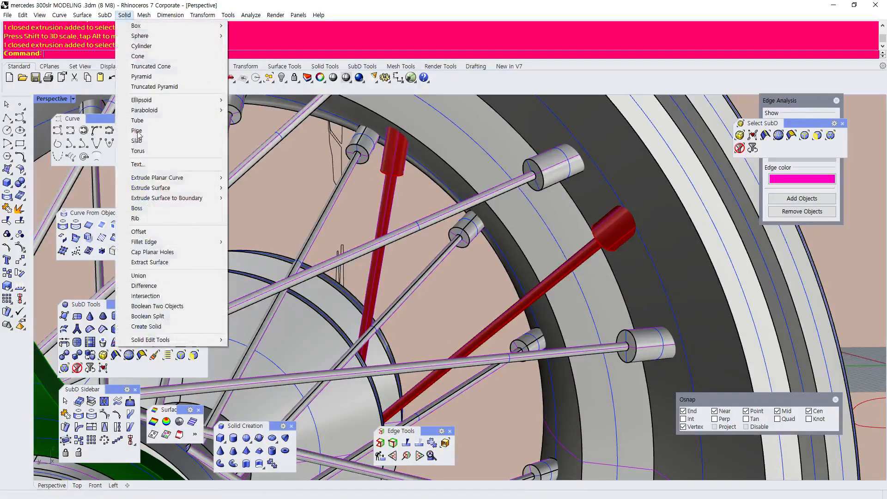
{"action": "left_click", "coordinate": [150, 276]}
{"action": "left_click", "coordinate": [397, 176]}
{"action": "key", "text": "Return"}
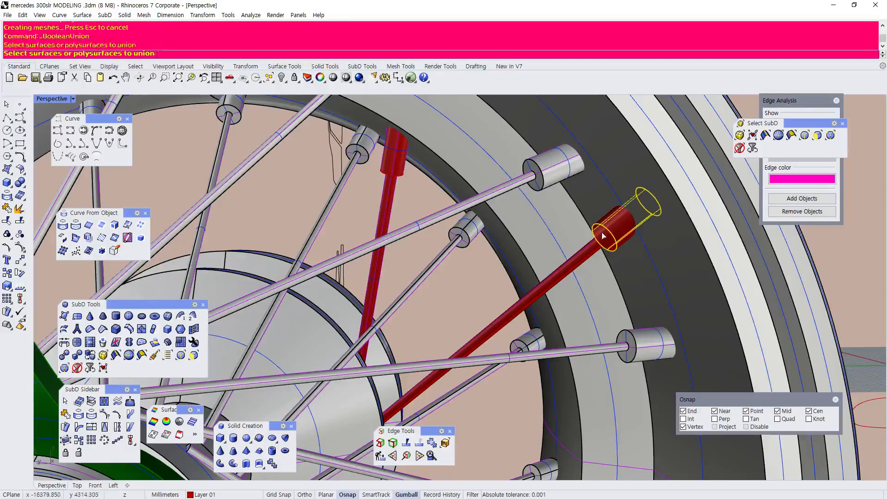
{"action": "left_click", "coordinate": [503, 312]}
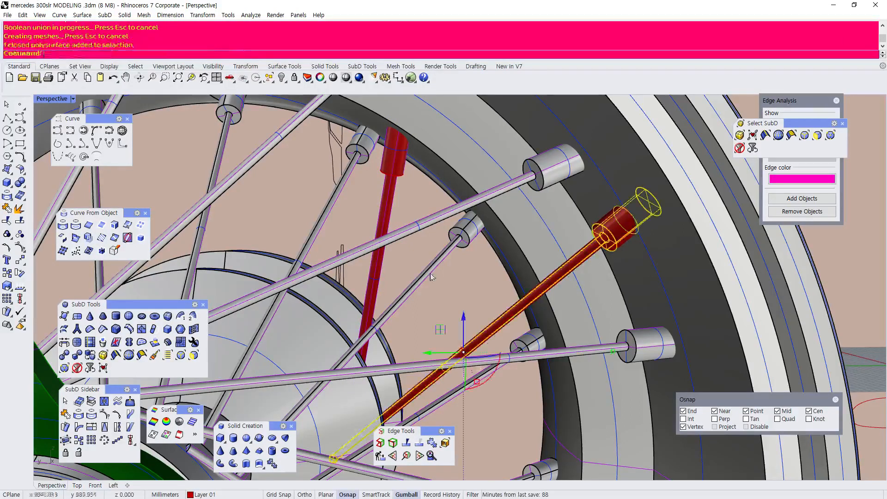
Polar array the two united red spokes around the hub centre in the Left view, 16 items over 360 degrees
{"action": "left_click", "coordinate": [380, 264]}
{"action": "left_click", "coordinate": [405, 292]}
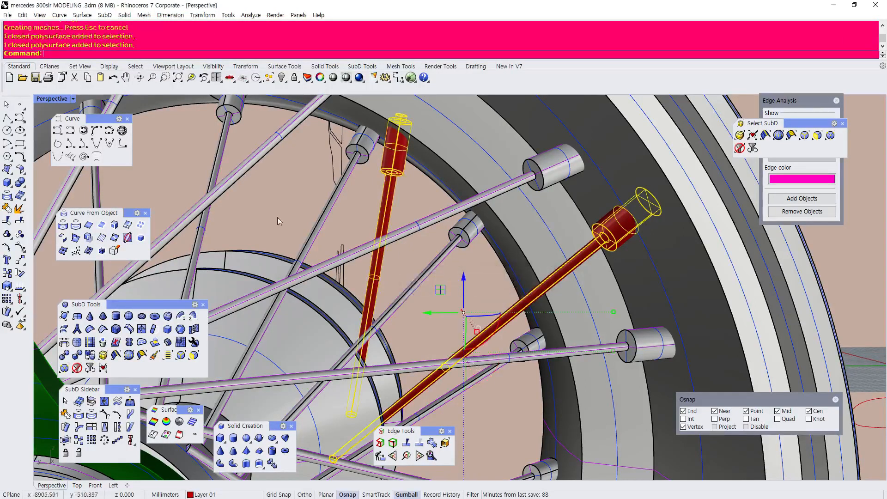
{"action": "double_click", "coordinate": [51, 99]}
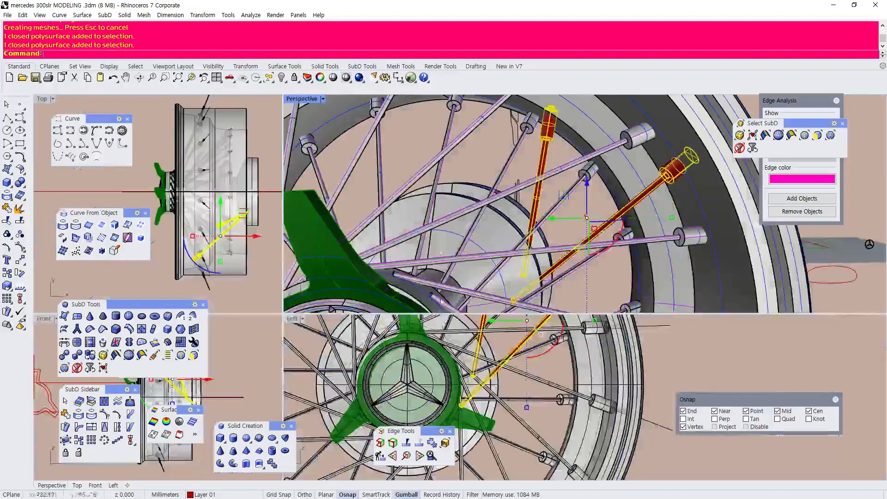
{"action": "double_click", "coordinate": [293, 319]}
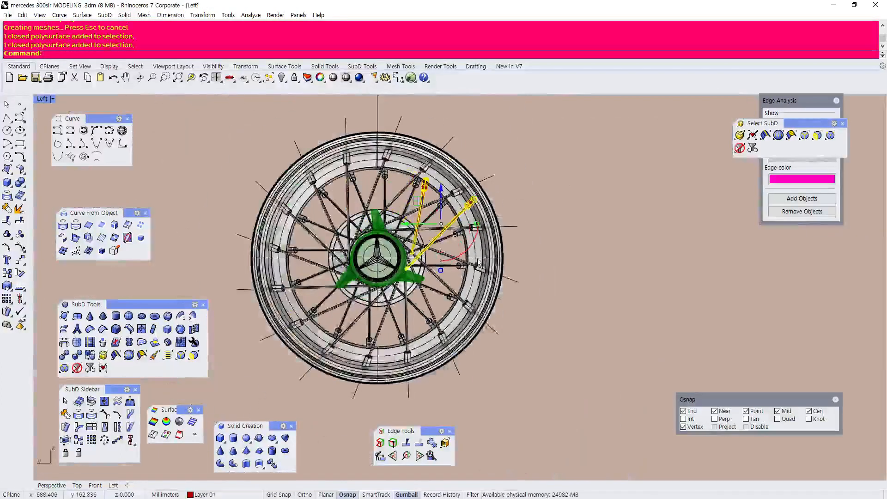
{"action": "left_click", "coordinate": [203, 14]}
{"action": "mouse_move", "coordinate": [220, 131]}
{"action": "left_click", "coordinate": [300, 140]}
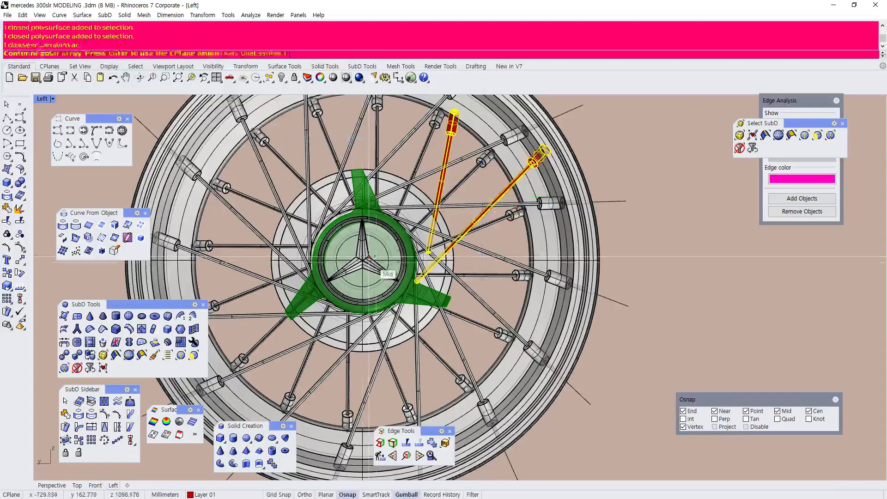
{"action": "left_click", "coordinate": [390, 237]}
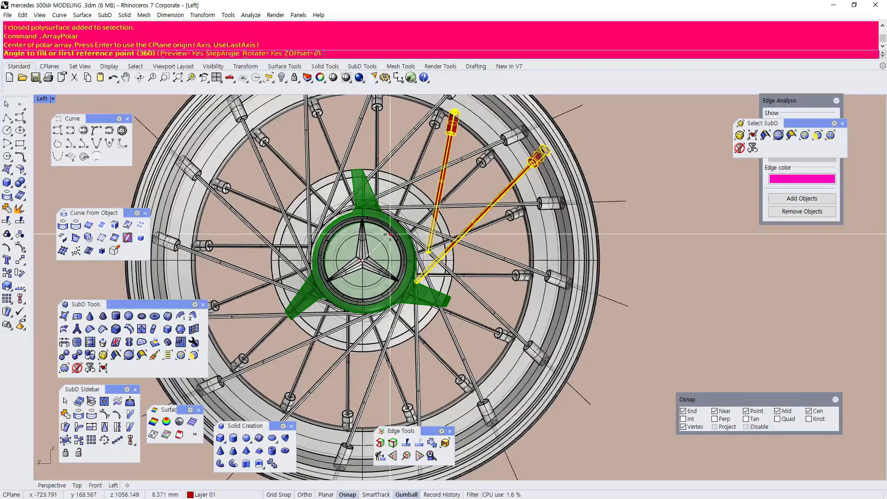
{"action": "key", "text": "Return"}
{"action": "key", "text": "Return"}
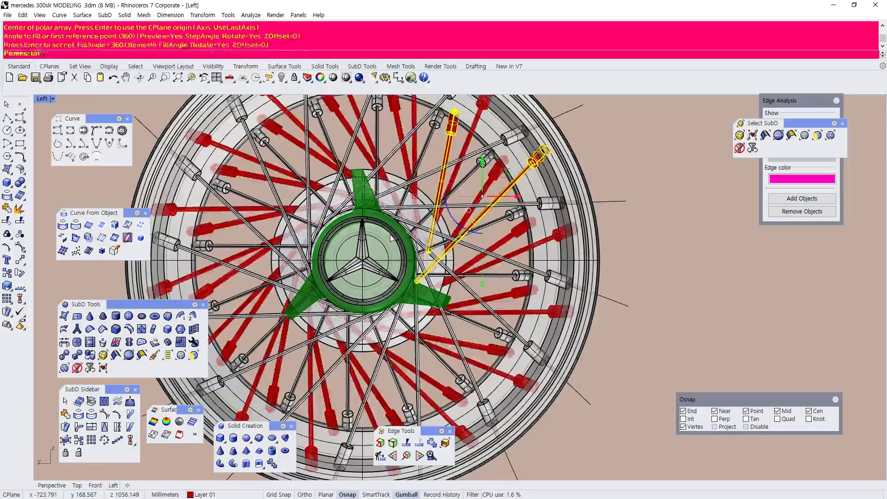
Examine the spoked wheel and its fit in the car's front wheel arch in the maximized Perspective view
{"action": "double_click", "coordinate": [41, 99]}
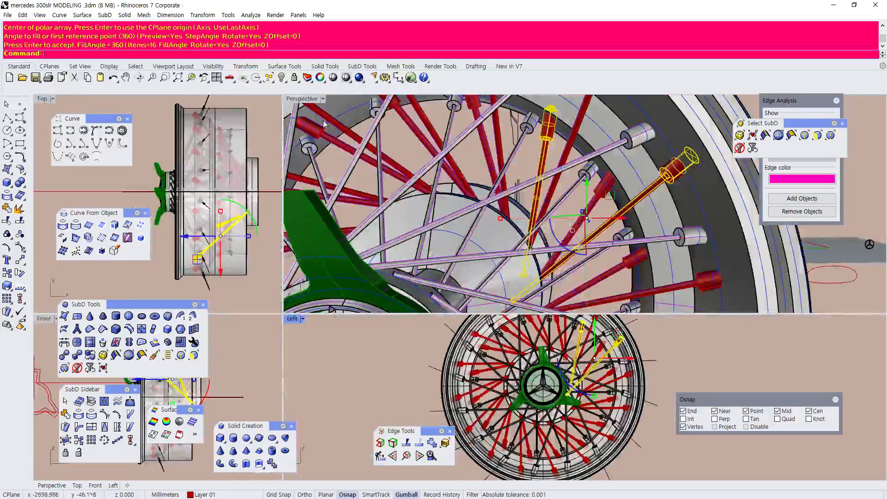
{"action": "double_click", "coordinate": [305, 103]}
{"action": "scroll", "coordinate": [379, 186], "scroll_direction": "down", "scroll_amount": 3}
{"action": "scroll", "coordinate": [379, 186], "scroll_direction": "down", "scroll_amount": 6}
{"action": "right_click_drag", "start_coordinate": [379, 186], "coordinate": [387, 145]}
{"action": "left_click", "coordinate": [574, 167]}
{"action": "scroll", "coordinate": [574, 167], "scroll_direction": "down", "scroll_amount": 5}
{"action": "scroll", "coordinate": [412, 174], "scroll_direction": "up", "scroll_amount": 6}
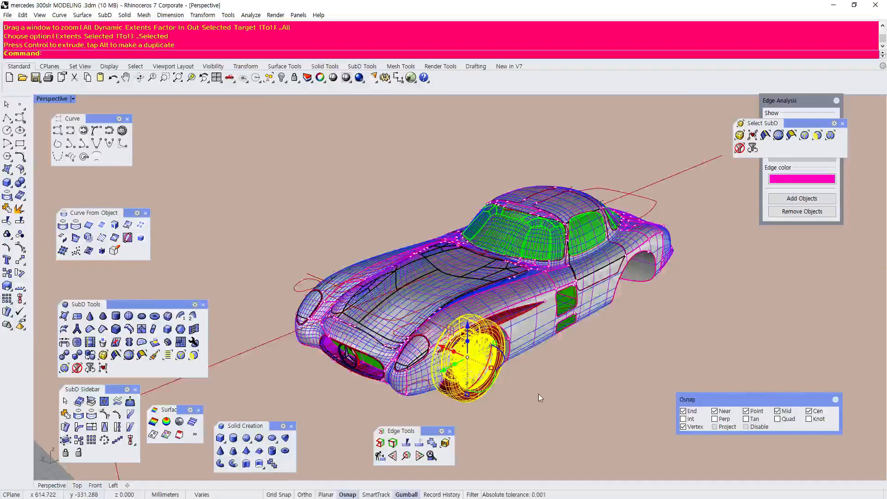
{"action": "scroll", "coordinate": [539, 394], "scroll_direction": "up", "scroll_amount": 6}
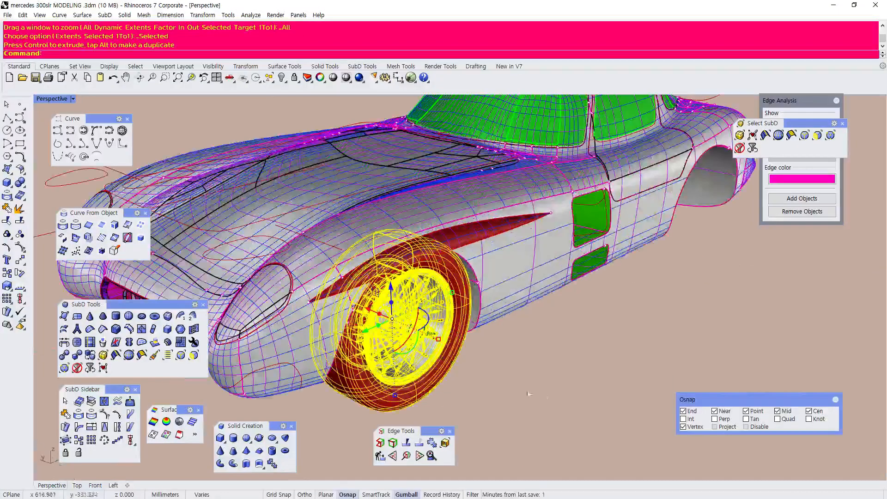
Copy the selected front wheel horizontally along the car into the rear wheel arch in the maximized Front view
{"action": "double_click", "coordinate": [52, 100]}
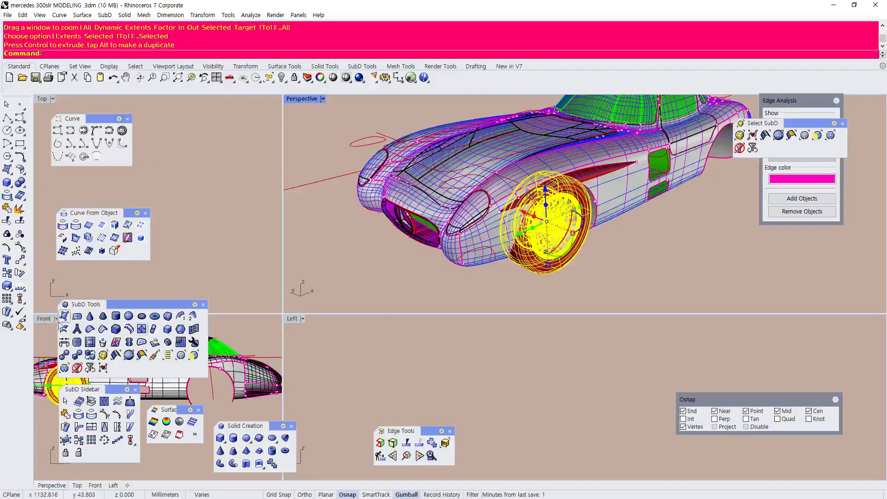
{"action": "double_click", "coordinate": [42, 319]}
{"action": "scroll", "coordinate": [249, 252], "scroll_direction": "up", "scroll_amount": 5}
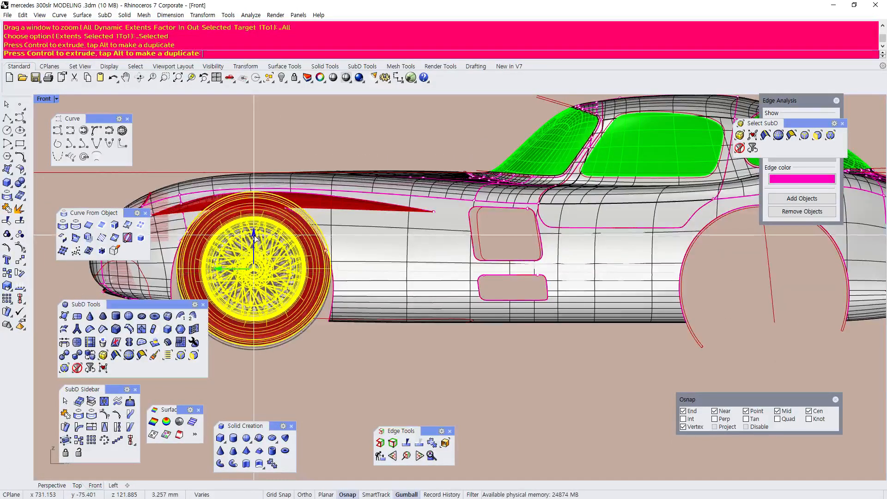
{"action": "left_click", "coordinate": [204, 14]}
{"action": "left_click", "coordinate": [212, 38]}
{"action": "scroll", "coordinate": [289, 303], "scroll_direction": "down", "scroll_amount": 4}
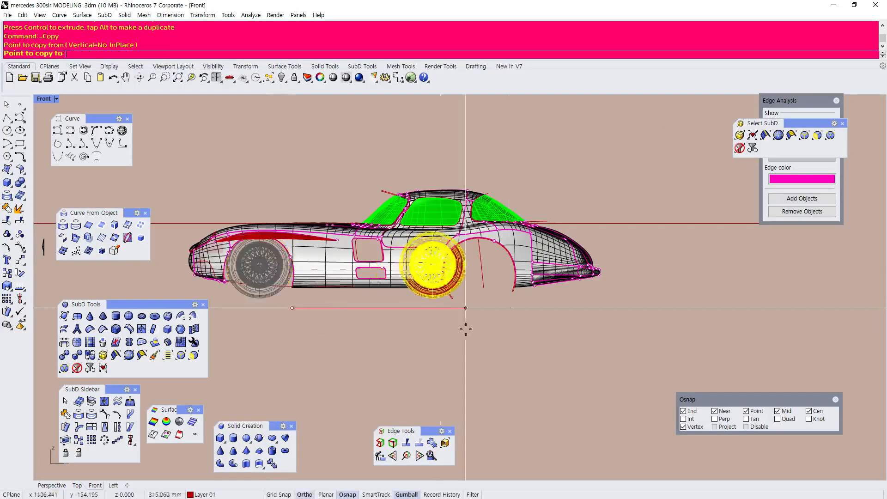
{"action": "right_click", "coordinate": [510, 343]}
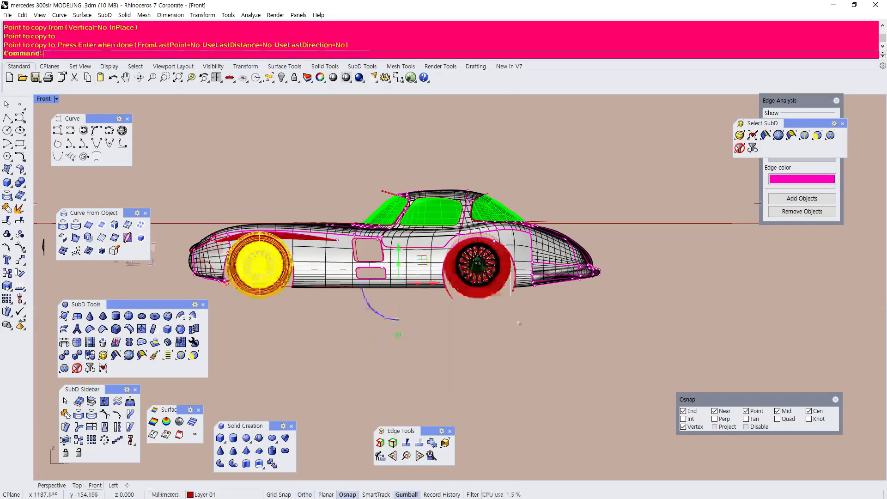
{"action": "scroll", "coordinate": [501, 292], "scroll_direction": "up", "scroll_amount": 10}
{"action": "scroll", "coordinate": [507, 319], "scroll_direction": "down", "scroll_amount": 4}
{"action": "left_click", "coordinate": [507, 317]}
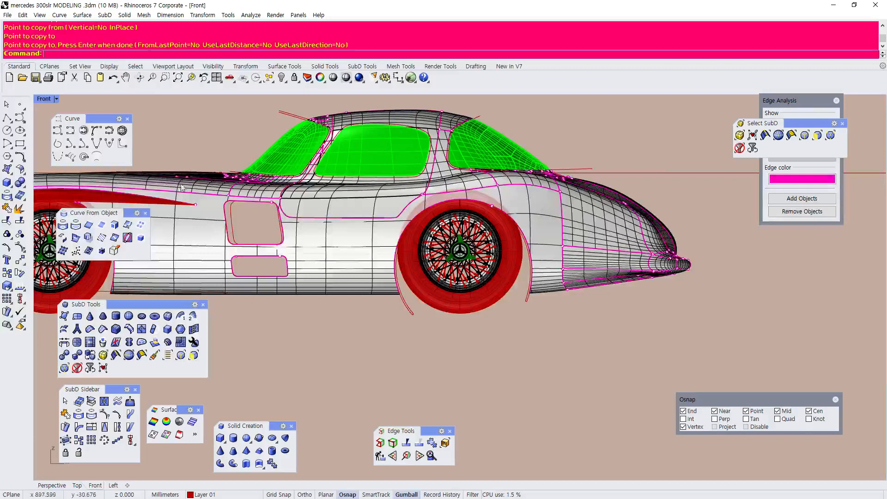
Examine how the front and rear wheels sit in their arches in the maximized Perspective view
{"action": "double_click", "coordinate": [43, 99]}
{"action": "double_click", "coordinate": [301, 101]}
{"action": "scroll", "coordinate": [398, 323], "scroll_direction": "down", "scroll_amount": 3}
{"action": "right_click_drag", "start_coordinate": [490, 355], "coordinate": [596, 283]}
{"action": "scroll", "coordinate": [584, 317], "scroll_direction": "up", "scroll_amount": 10}
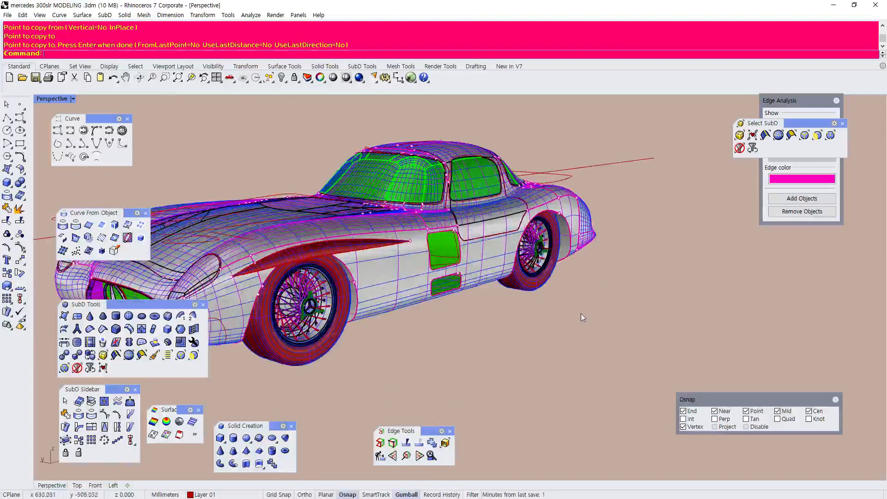
{"action": "left_click_drag", "start_coordinate": [432, 316], "coordinate": [411, 289]}
{"action": "left_click_drag", "start_coordinate": [377, 197], "coordinate": [376, 195]}
{"action": "left_click_drag", "start_coordinate": [410, 312], "coordinate": [379, 207]}
{"action": "left_click", "coordinate": [478, 323]}
{"action": "scroll", "coordinate": [467, 323], "scroll_direction": "down", "scroll_amount": 5}
{"action": "right_click_drag", "start_coordinate": [420, 320], "coordinate": [527, 315]}
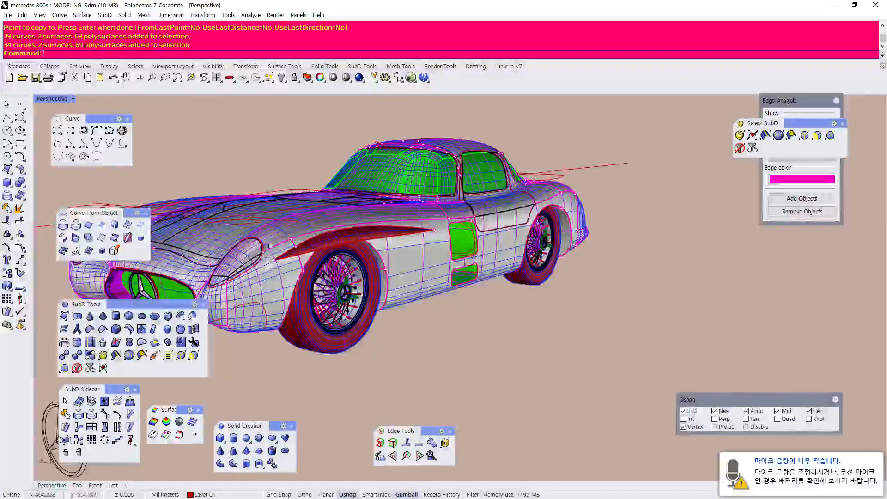
Set the Perspective view to Rendered display and examine the spoked wheels from the front and rear of the car
{"action": "left_click", "coordinate": [52, 99]}
{"action": "left_click", "coordinate": [52, 153]}
{"action": "mouse_move", "coordinate": [516, 328]}
{"action": "right_mouse_down"}
{"action": "mouse_move", "coordinate": [478, 336]}
{"action": "mouse_move", "coordinate": [519, 323]}
{"action": "right_mouse_up"}
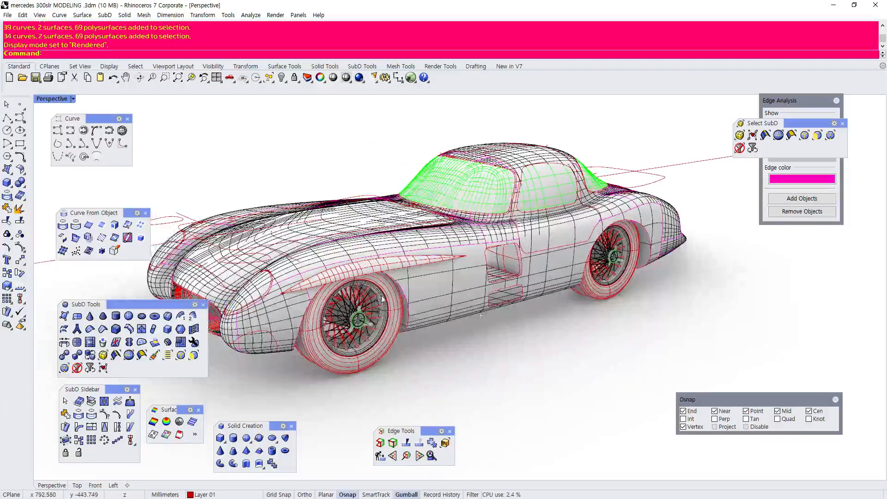
{"action": "scroll", "coordinate": [347, 318], "scroll_direction": "up", "scroll_amount": 3}
{"action": "scroll", "coordinate": [347, 320], "scroll_direction": "up", "scroll_amount": 3}
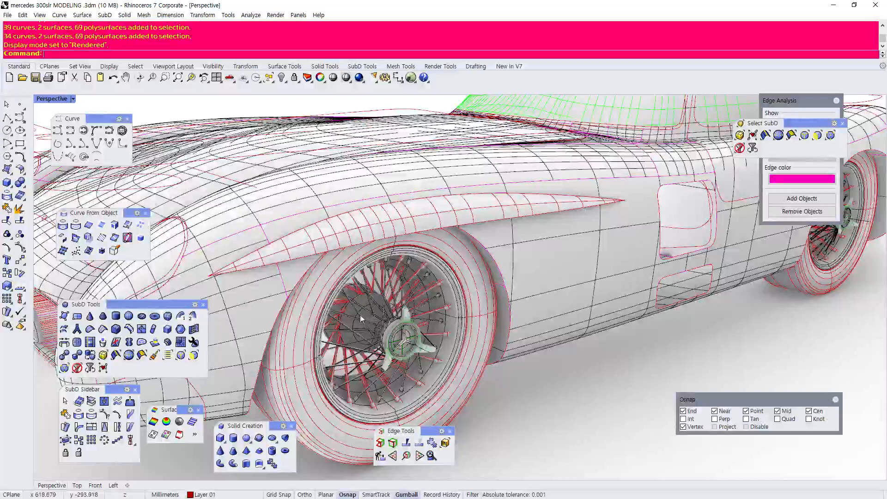
{"action": "scroll", "coordinate": [361, 319], "scroll_direction": "down", "scroll_amount": 6}
{"action": "right_click_drag", "start_coordinate": [426, 324], "coordinate": [241, 323]}
{"action": "scroll", "coordinate": [600, 332], "scroll_direction": "down", "scroll_amount": 2}
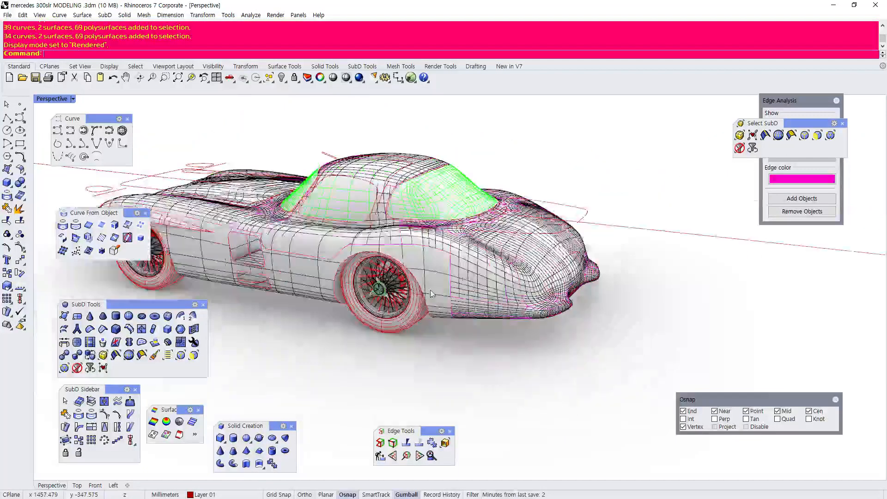
{"action": "scroll", "coordinate": [344, 247], "scroll_direction": "down", "scroll_amount": 2}
{"action": "scroll", "coordinate": [329, 248], "scroll_direction": "up", "scroll_amount": 8}
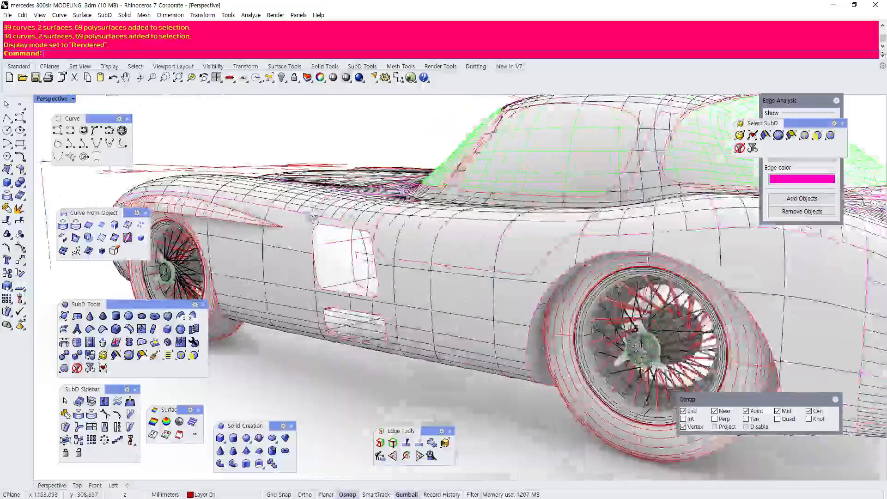
{"action": "right_click_drag", "start_coordinate": [314, 217], "coordinate": [453, 225]}
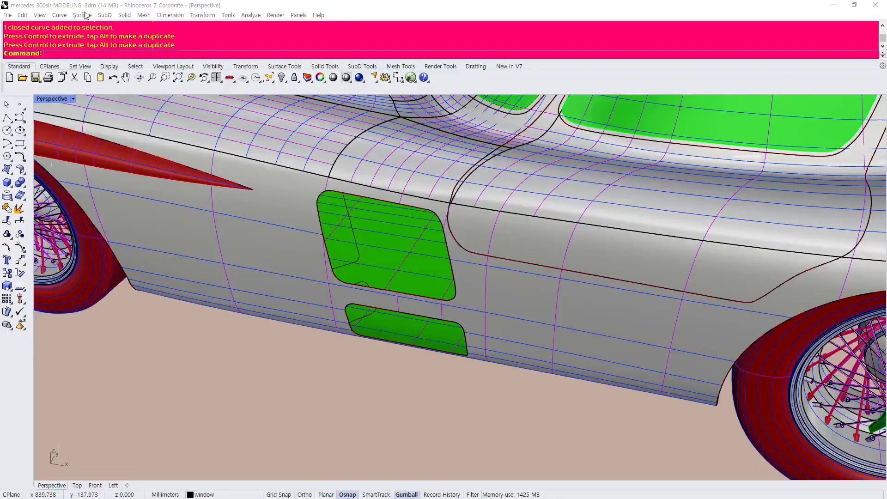
Loft a surface between the outer and inner closed outlines of the upper side vent
{"action": "left_click", "coordinate": [82, 15]}
{"action": "left_click", "coordinate": [95, 88]}
{"action": "scroll", "coordinate": [351, 257], "scroll_direction": "up", "scroll_amount": 4}
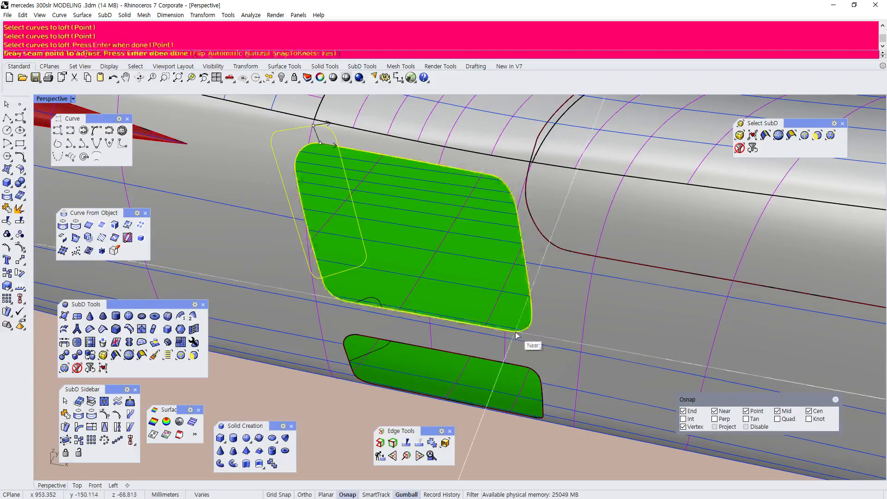
{"action": "key", "text": "Return"}
{"action": "key", "text": "Return"}
{"action": "left_click", "coordinate": [185, 421]}
Loft a surface between the outer and inner closed outlines of the lower side vent
{"action": "right_click_drag", "start_coordinate": [332, 344], "coordinate": [394, 315]}
{"action": "scroll", "coordinate": [392, 305], "scroll_direction": "down", "scroll_amount": 5}
{"action": "scroll", "coordinate": [410, 320], "scroll_direction": "up", "scroll_amount": 5}
{"action": "right_click", "coordinate": [393, 315]}
{"action": "left_click", "coordinate": [378, 317]}
{"action": "left_click", "coordinate": [519, 354]}
{"action": "left_click", "coordinate": [519, 355]}
{"action": "right_click", "coordinate": [519, 354]}
{"action": "right_click", "coordinate": [519, 355]}
{"action": "left_click", "coordinate": [191, 424]}
{"action": "right_click_drag", "start_coordinate": [277, 327], "coordinate": [378, 308]}
{"action": "right_click_drag", "start_coordinate": [518, 312], "coordinate": [427, 370]}
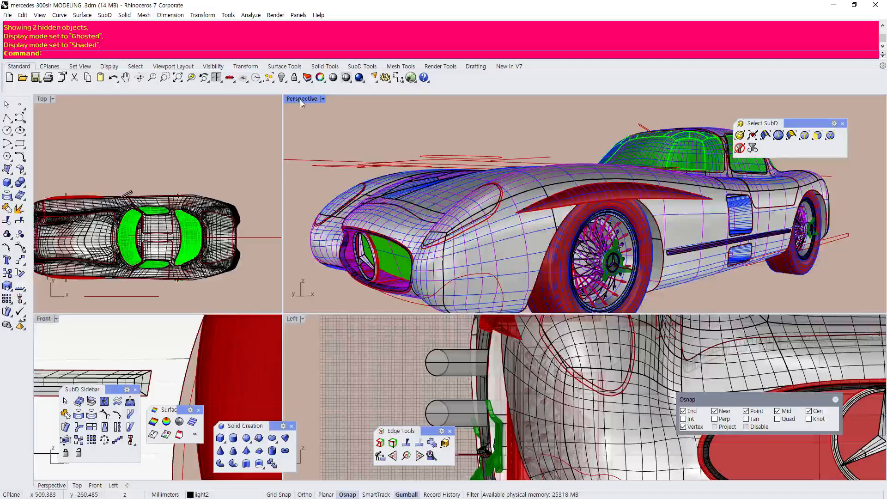
Examine the side vents, side trim strip and wheels around the car in the maximized Perspective view
{"action": "double_click", "coordinate": [300, 101]}
{"action": "scroll", "coordinate": [367, 170], "scroll_direction": "down", "scroll_amount": 4}
{"action": "right_click_drag", "start_coordinate": [365, 197], "coordinate": [388, 160]}
{"action": "scroll", "coordinate": [397, 161], "scroll_direction": "down", "scroll_amount": 4}
{"action": "right_click_drag", "start_coordinate": [461, 198], "coordinate": [185, 215]}
{"action": "scroll", "coordinate": [407, 205], "scroll_direction": "up", "scroll_amount": 5}
{"action": "scroll", "coordinate": [369, 222], "scroll_direction": "down", "scroll_amount": 3}
{"action": "right_click_drag", "start_coordinate": [517, 240], "coordinate": [134, 247]}
{"action": "right_click_drag", "start_coordinate": [712, 291], "coordinate": [260, 170]}
{"action": "scroll", "coordinate": [260, 168], "scroll_direction": "down", "scroll_amount": 4}
{"action": "scroll", "coordinate": [259, 168], "scroll_direction": "up", "scroll_amount": 4}
{"action": "right_click_drag", "start_coordinate": [499, 201], "coordinate": [338, 231]}
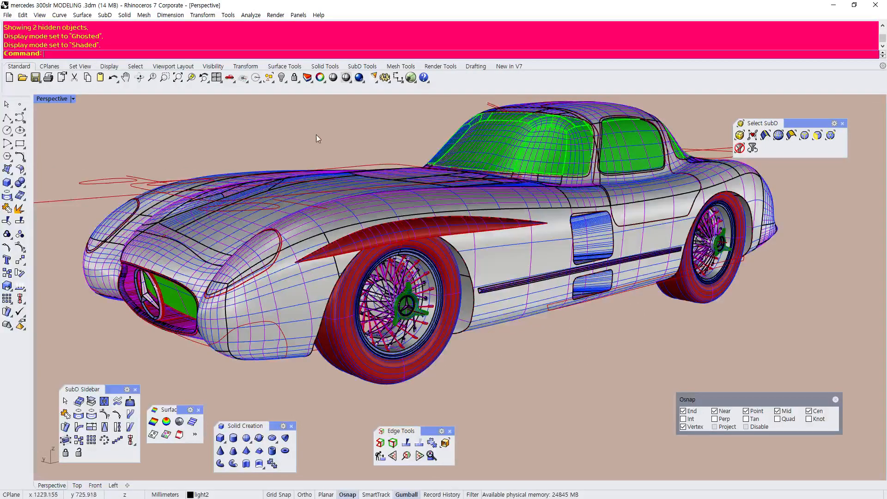
{"action": "right_click_drag", "start_coordinate": [352, 166], "coordinate": [479, 162]}
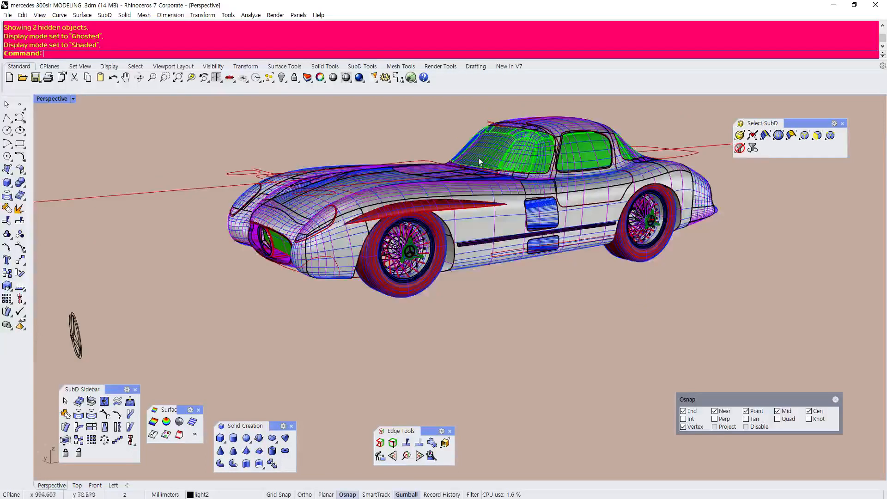
{"action": "scroll", "coordinate": [479, 162], "scroll_direction": "up", "scroll_amount": 3}
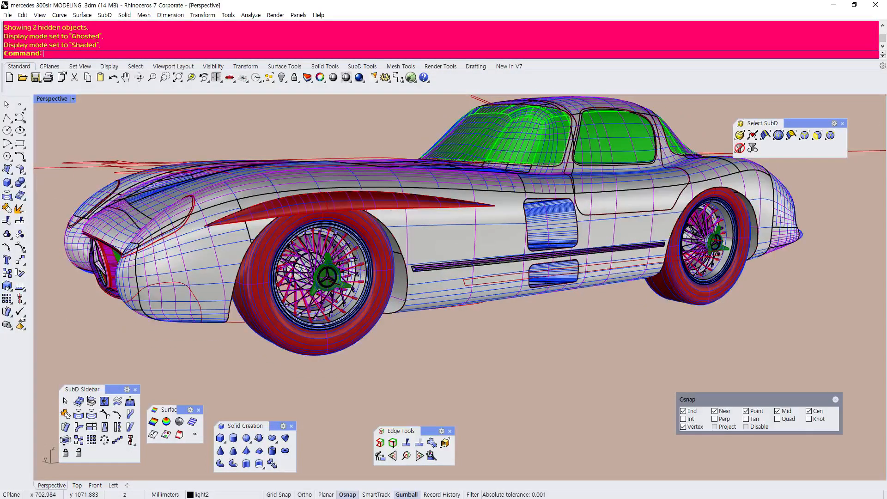
Switch to the browser to view the 1955 Mercedes 300 SLR Uhlenhaut coupe reference photo, and minimize it to return to the model
{"action": "key", "text": "alt+Tab"}
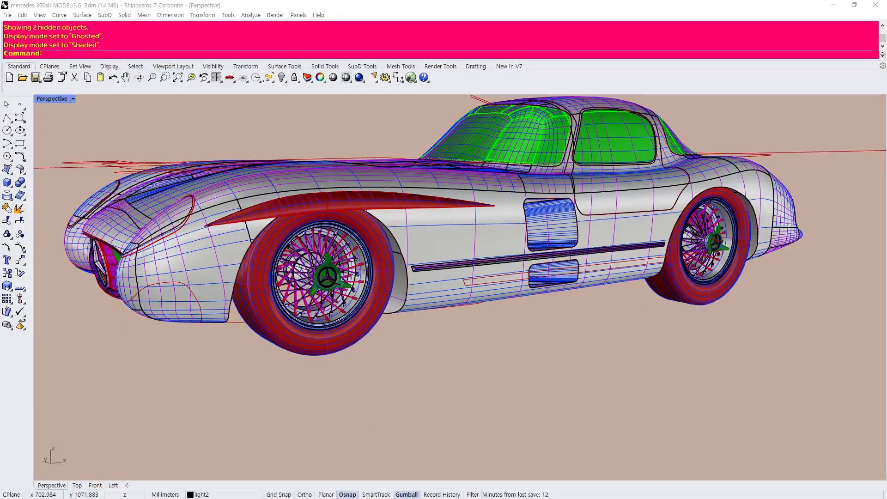
{"action": "left_click_drag", "start_coordinate": [1, 240], "coordinate": [586, 55]}
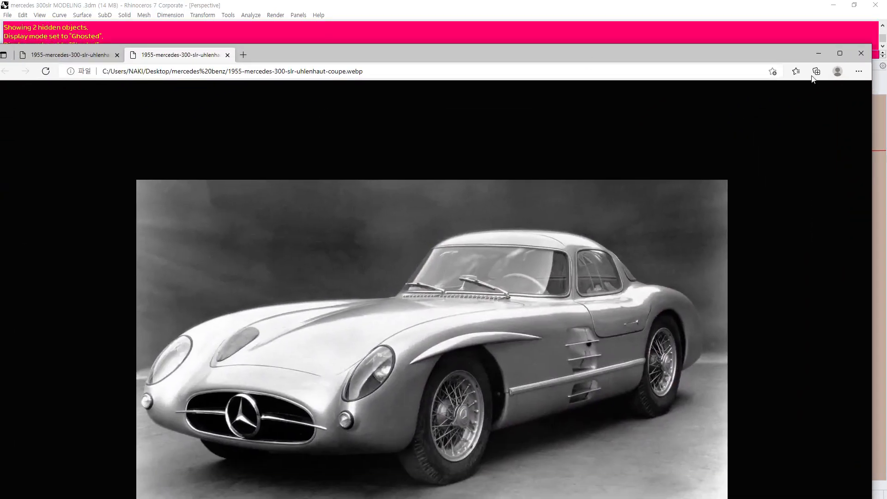
{"action": "left_click", "coordinate": [819, 52]}
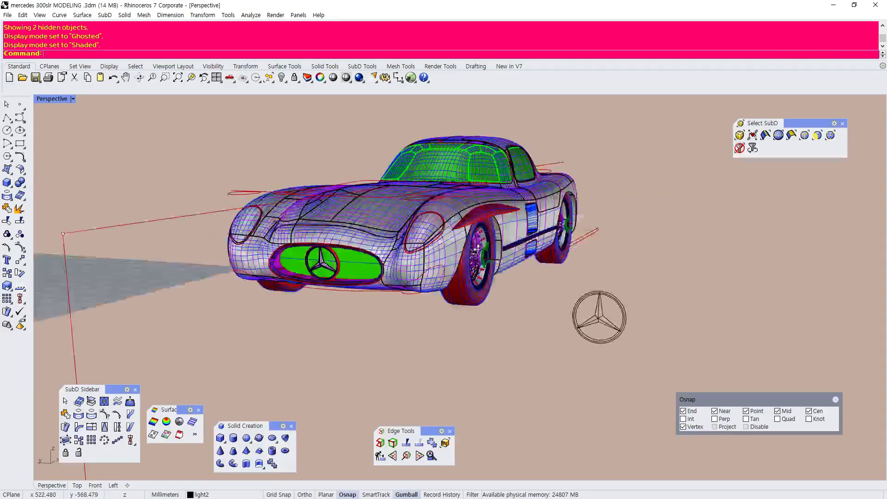
Examine the front fog lamps, grille bar and side vent louvres in the maximized Perspective view
{"action": "scroll", "coordinate": [326, 280], "scroll_direction": "up", "scroll_amount": 4}
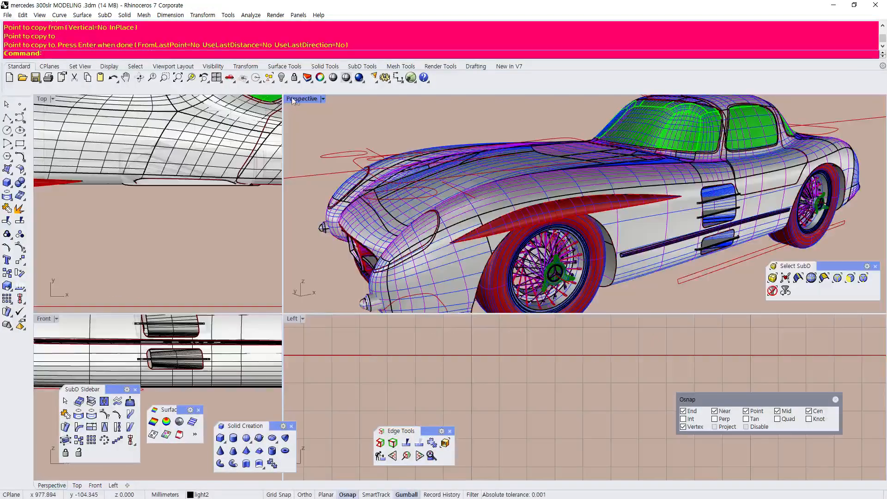
{"action": "double_click", "coordinate": [296, 97]}
{"action": "right_click_drag", "start_coordinate": [413, 175], "coordinate": [414, 148]}
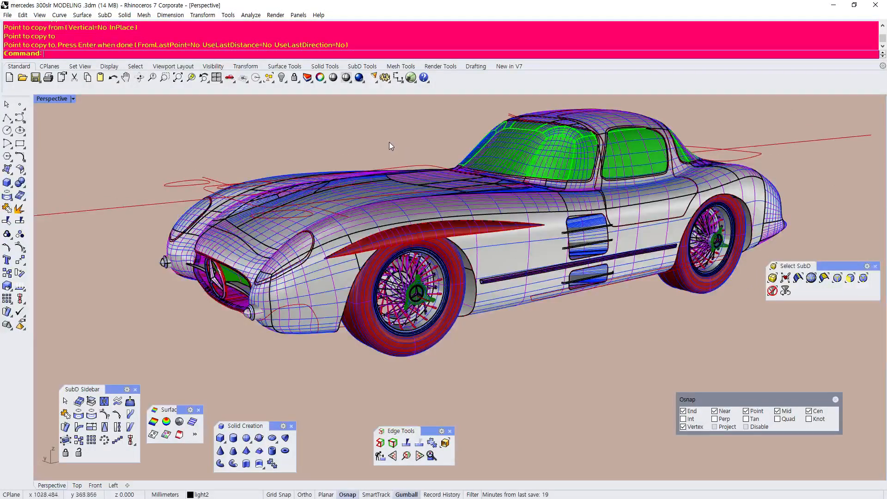
{"action": "scroll", "coordinate": [403, 137], "scroll_direction": "up", "scroll_amount": 3}
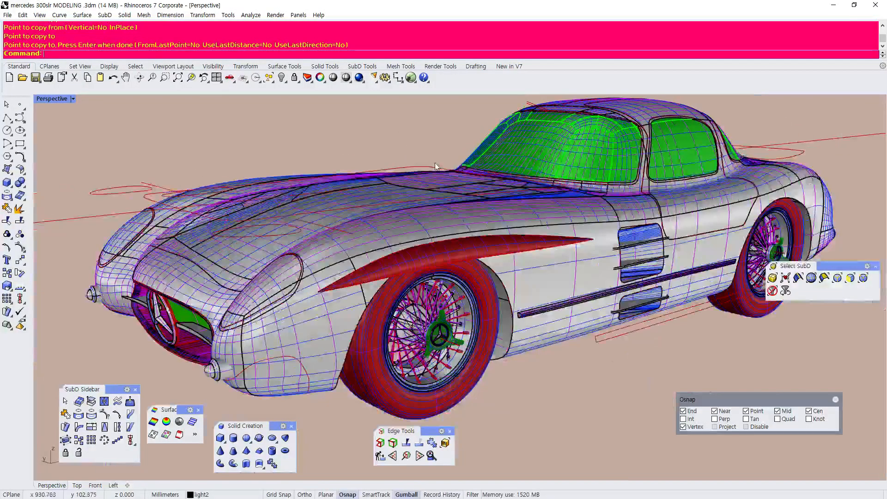
{"action": "right_click_drag", "start_coordinate": [436, 167], "coordinate": [493, 261]}
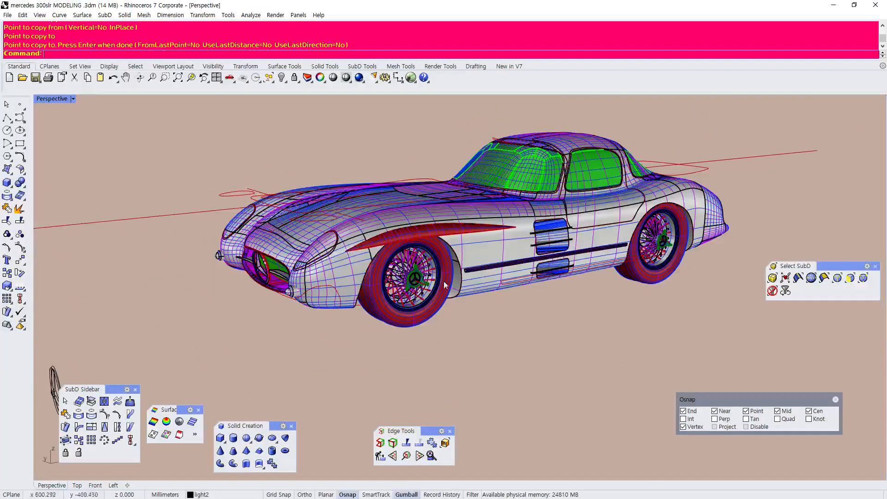
Hide the cover of the car's left headlight to inspect the lamp behind it, and undo the hiding
{"action": "right_click_drag", "start_coordinate": [414, 323], "coordinate": [450, 308]}
{"action": "left_click", "coordinate": [281, 77]}
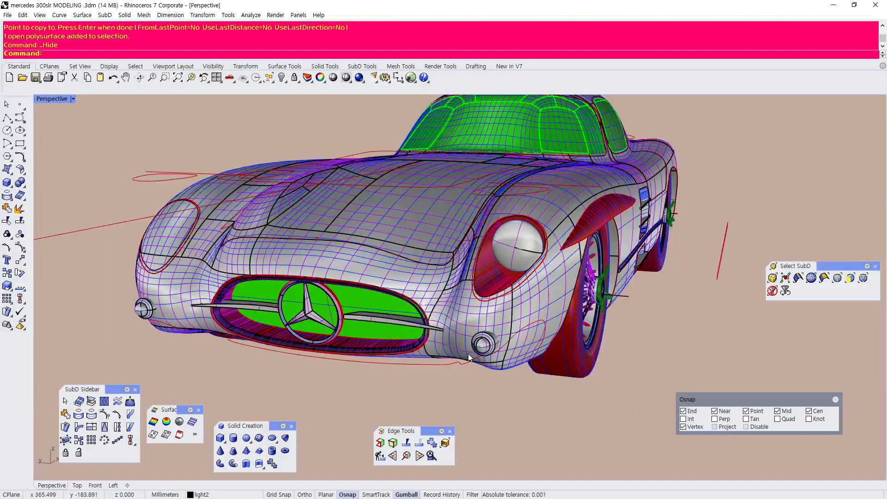
{"action": "key", "text": "ctrl+z"}
{"action": "right_click_drag", "start_coordinate": [402, 346], "coordinate": [449, 227]}
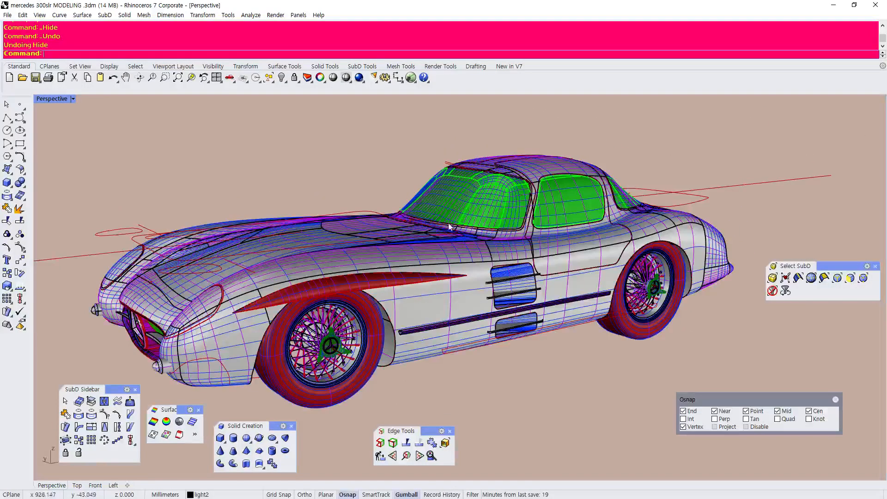
Examine the whole car from the rear, the front three-quarter and the grille side
{"action": "right_click_drag", "start_coordinate": [377, 213], "coordinate": [388, 262]}
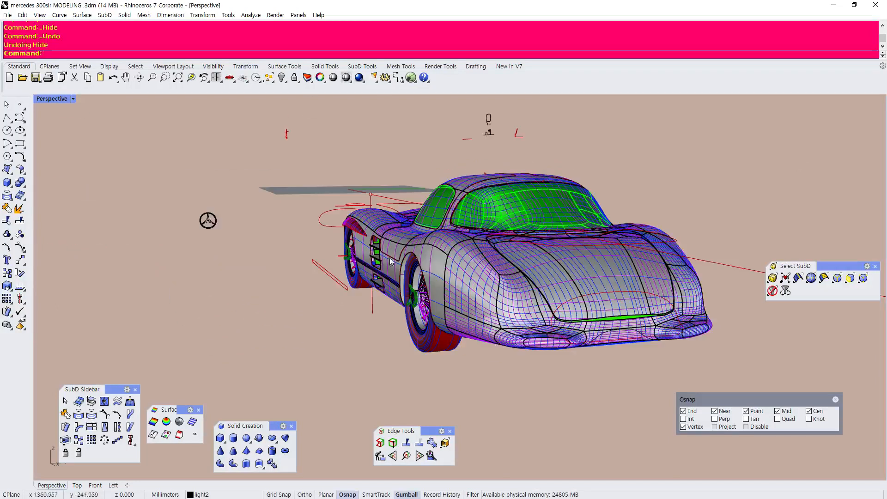
{"action": "right_click_drag", "start_coordinate": [487, 296], "coordinate": [200, 280]}
{"action": "scroll", "coordinate": [335, 205], "scroll_direction": "up", "scroll_amount": 2}
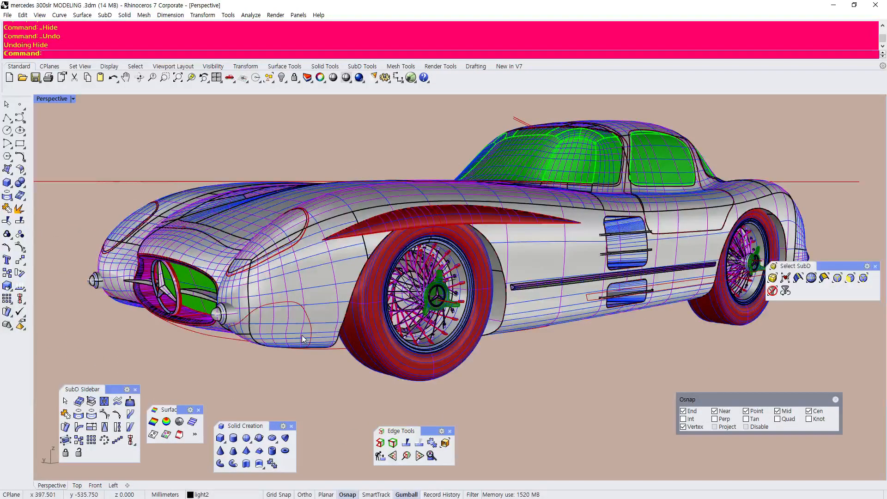
{"action": "scroll", "coordinate": [304, 338], "scroll_direction": "down", "scroll_amount": 2}
{"action": "right_click_drag", "start_coordinate": [293, 268], "coordinate": [257, 302]}
{"action": "scroll", "coordinate": [247, 303], "scroll_direction": "down", "scroll_amount": 2}
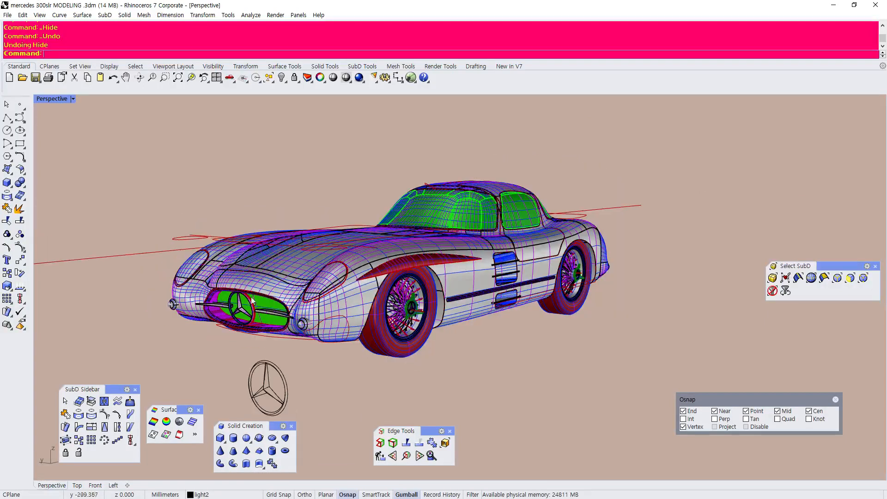
{"action": "right_click_drag", "start_coordinate": [325, 216], "coordinate": [460, 234]}
{"action": "scroll", "coordinate": [330, 214], "scroll_direction": "up", "scroll_amount": 2}
{"action": "scroll", "coordinate": [343, 194], "scroll_direction": "down", "scroll_amount": 2}
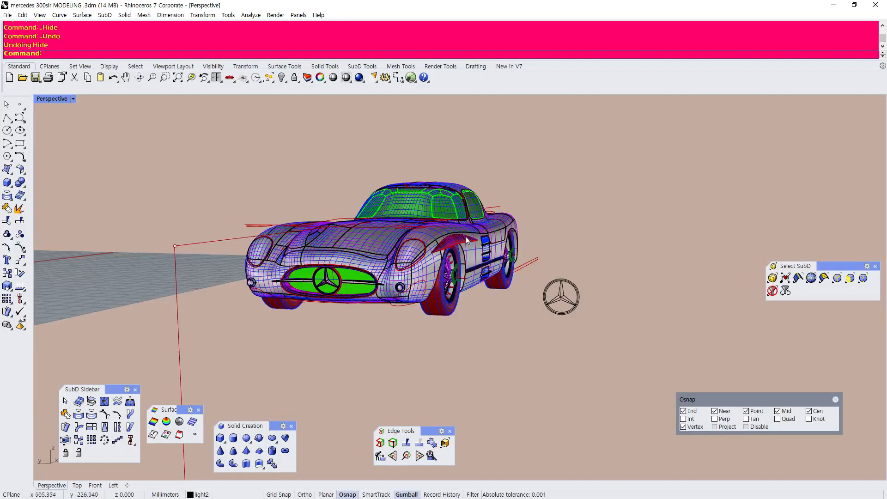
{"action": "right_click_drag", "start_coordinate": [416, 283], "coordinate": [550, 256]}
Examine the side exhaust pipes, vent louvres, rear wheel and tail from the side and rear
{"action": "scroll", "coordinate": [559, 232], "scroll_direction": "up", "scroll_amount": 4}
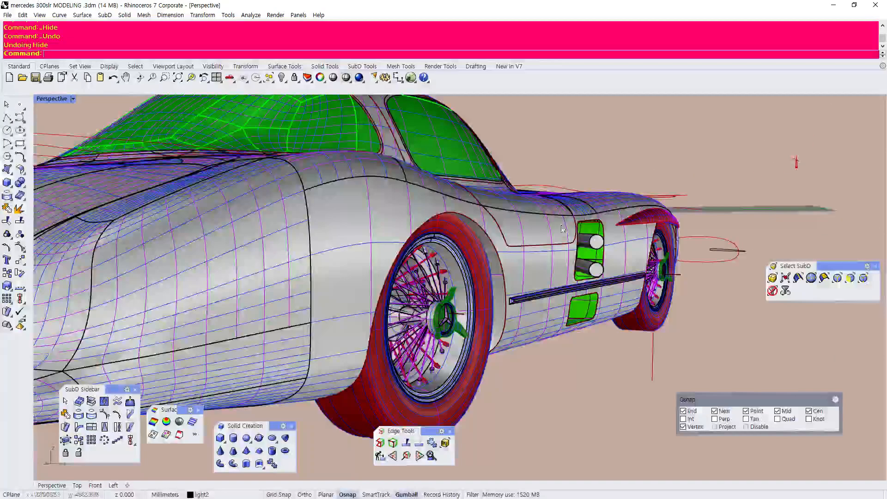
{"action": "scroll", "coordinate": [571, 207], "scroll_direction": "down", "scroll_amount": 2}
{"action": "scroll", "coordinate": [555, 156], "scroll_direction": "down", "scroll_amount": 2}
{"action": "right_click_drag", "start_coordinate": [556, 157], "coordinate": [342, 212]}
{"action": "scroll", "coordinate": [542, 160], "scroll_direction": "up", "scroll_amount": 3}
{"action": "scroll", "coordinate": [361, 161], "scroll_direction": "up", "scroll_amount": 4}
{"action": "right_click_drag", "start_coordinate": [360, 160], "coordinate": [257, 233]}
{"action": "scroll", "coordinate": [257, 232], "scroll_direction": "down", "scroll_amount": 3}
{"action": "scroll", "coordinate": [318, 222], "scroll_direction": "up", "scroll_amount": 5}
{"action": "right_click_drag", "start_coordinate": [319, 227], "coordinate": [381, 195]}
{"action": "scroll", "coordinate": [351, 195], "scroll_direction": "down", "scroll_amount": 5}
{"action": "scroll", "coordinate": [561, 239], "scroll_direction": "up", "scroll_amount": 4}
{"action": "right_click_drag", "start_coordinate": [560, 239], "coordinate": [381, 188]}
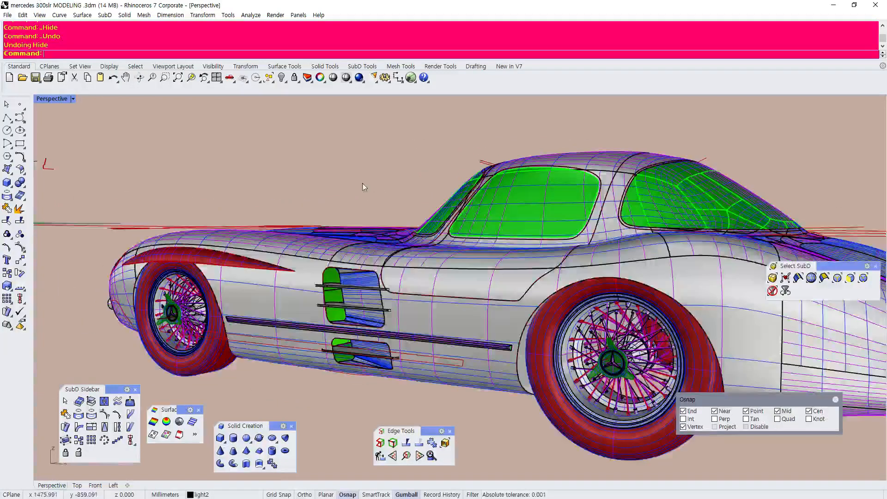
{"action": "scroll", "coordinate": [374, 174], "scroll_direction": "down", "scroll_amount": 5}
{"action": "scroll", "coordinate": [591, 198], "scroll_direction": "up", "scroll_amount": 5}
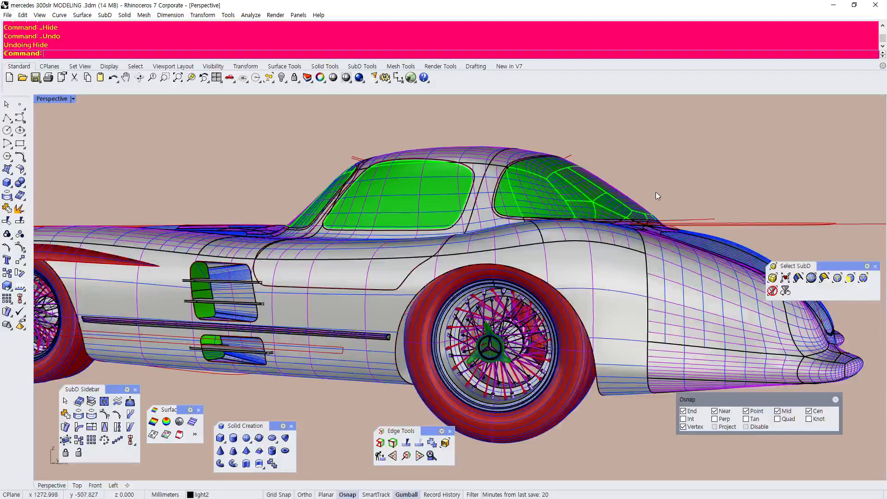
{"action": "right_click_drag", "start_coordinate": [651, 194], "coordinate": [506, 195]}
{"action": "scroll", "coordinate": [346, 186], "scroll_direction": "down", "scroll_amount": 3}
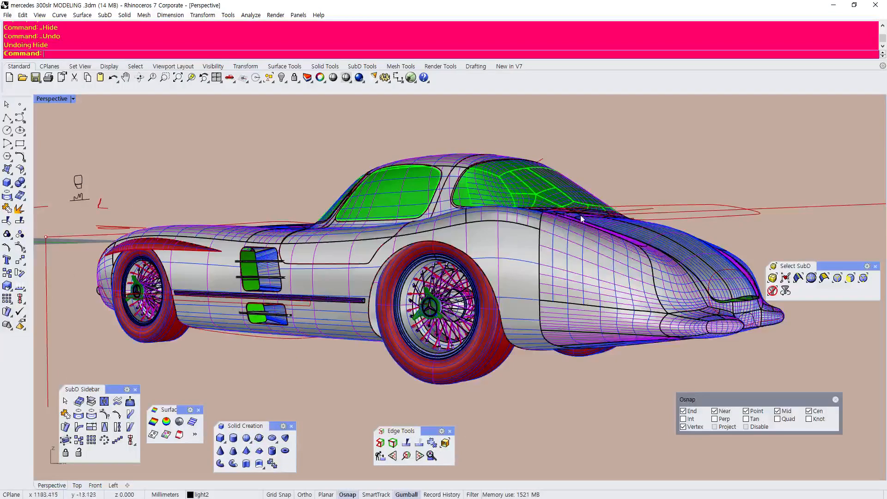
Examine the whole shaded car from the front three-quarter, looking over the grille, hood, front wheel and side vents
{"action": "left_click", "coordinate": [51, 99]}
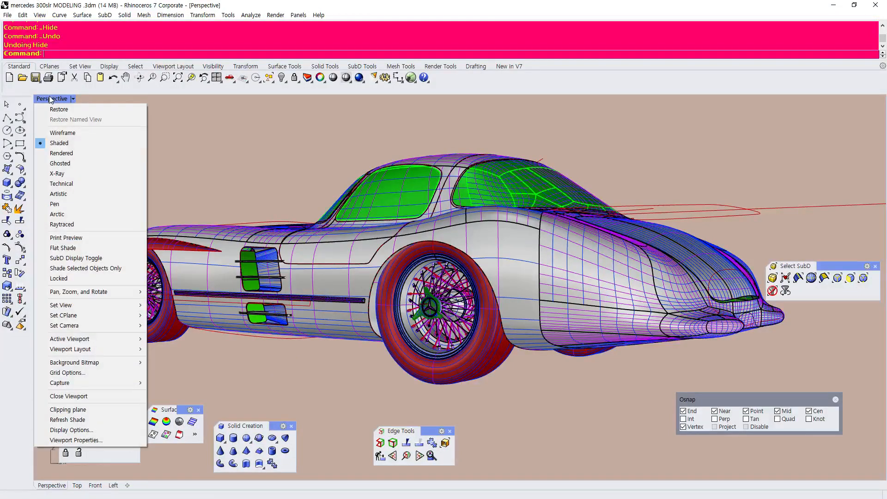
{"action": "left_click", "coordinate": [206, 155]}
{"action": "right_click_drag", "start_coordinate": [206, 154], "coordinate": [532, 170]}
{"action": "scroll", "coordinate": [160, 170], "scroll_direction": "up", "scroll_amount": 2}
{"action": "right_click_drag", "start_coordinate": [257, 196], "coordinate": [310, 216]}
{"action": "scroll", "coordinate": [348, 322], "scroll_direction": "up", "scroll_amount": 3}
{"action": "right_click_drag", "start_coordinate": [349, 323], "coordinate": [360, 317]}
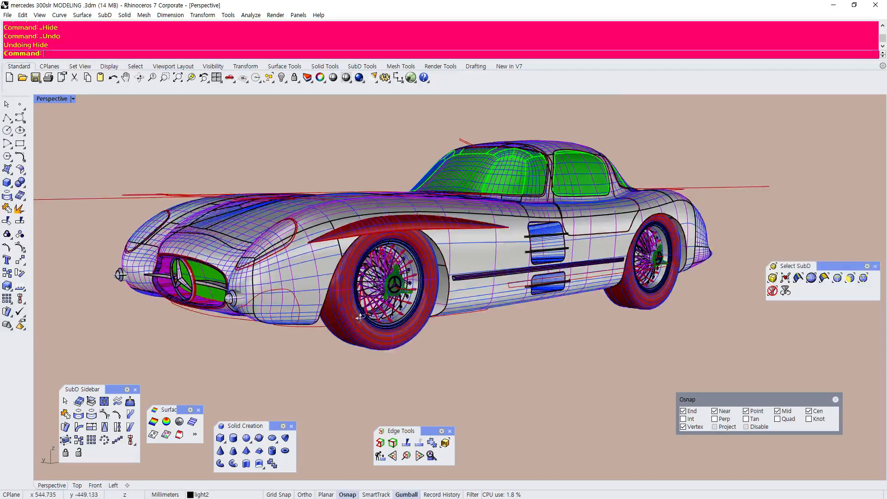
{"action": "right_click_drag", "start_coordinate": [303, 181], "coordinate": [321, 166]}
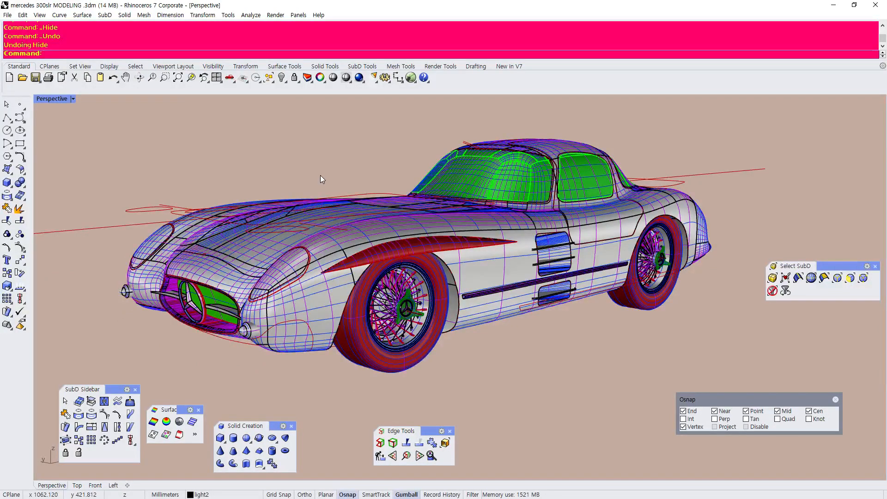
{"action": "right_click_drag", "start_coordinate": [378, 229], "coordinate": [367, 194]}
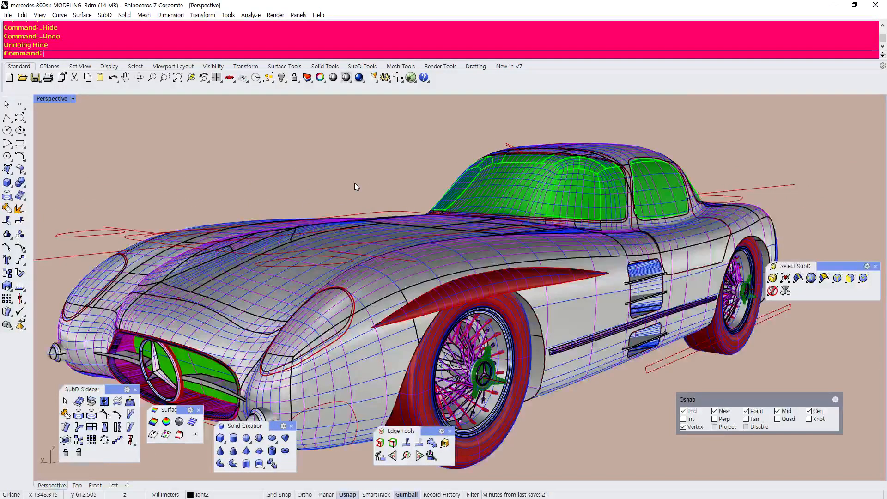
{"action": "scroll", "coordinate": [354, 187], "scroll_direction": "down", "scroll_amount": 2}
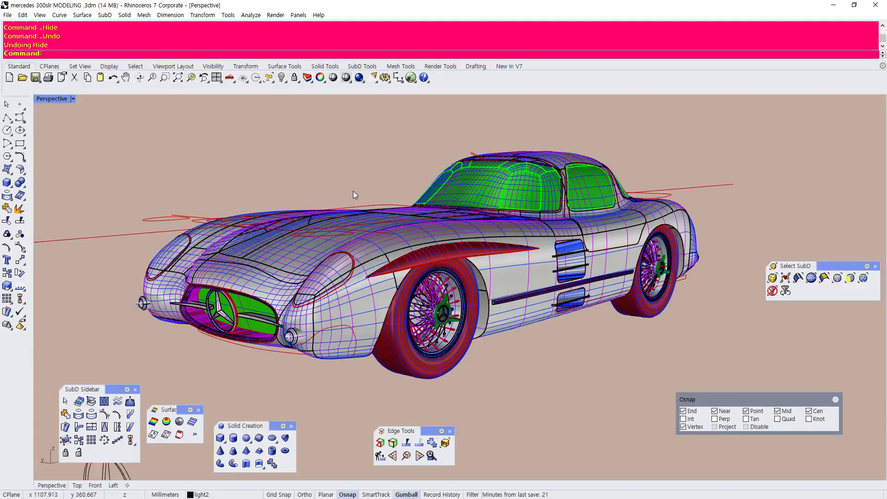
{"action": "right_click_drag", "start_coordinate": [354, 194], "coordinate": [495, 196]}
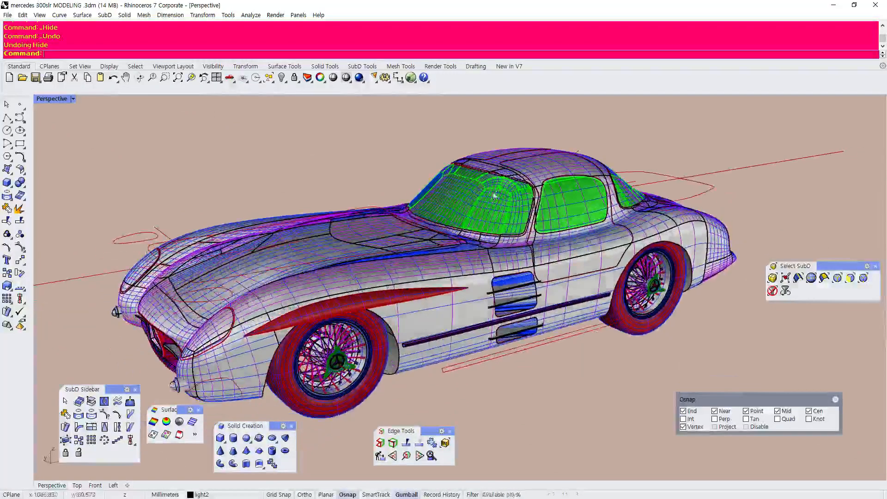
Preview the whole car in Rendered display mode and return the viewport to Shaded display
{"action": "left_click", "coordinate": [51, 100]}
{"action": "left_click", "coordinate": [56, 156]}
{"action": "mouse_move", "coordinate": [172, 191]}
{"action": "right_mouse_down"}
{"action": "mouse_move", "coordinate": [178, 164]}
{"action": "mouse_move", "coordinate": [260, 168]}
{"action": "right_mouse_up"}
{"action": "scroll", "coordinate": [176, 174], "scroll_direction": "up", "scroll_amount": 3}
{"action": "scroll", "coordinate": [177, 175], "scroll_direction": "down", "scroll_amount": 3}
{"action": "left_click", "coordinate": [51, 100]}
{"action": "left_click", "coordinate": [58, 143]}
{"action": "scroll", "coordinate": [292, 182], "scroll_direction": "up", "scroll_amount": 3}
{"action": "scroll", "coordinate": [290, 182], "scroll_direction": "down", "scroll_amount": 3}
Pick the left door's outline curve and the door panel polysurface to examine the door's shape on the body
{"action": "right_click_drag", "start_coordinate": [291, 180], "coordinate": [343, 152]}
{"action": "scroll", "coordinate": [328, 157], "scroll_direction": "up", "scroll_amount": 3}
{"action": "scroll", "coordinate": [329, 156], "scroll_direction": "up", "scroll_amount": 2}
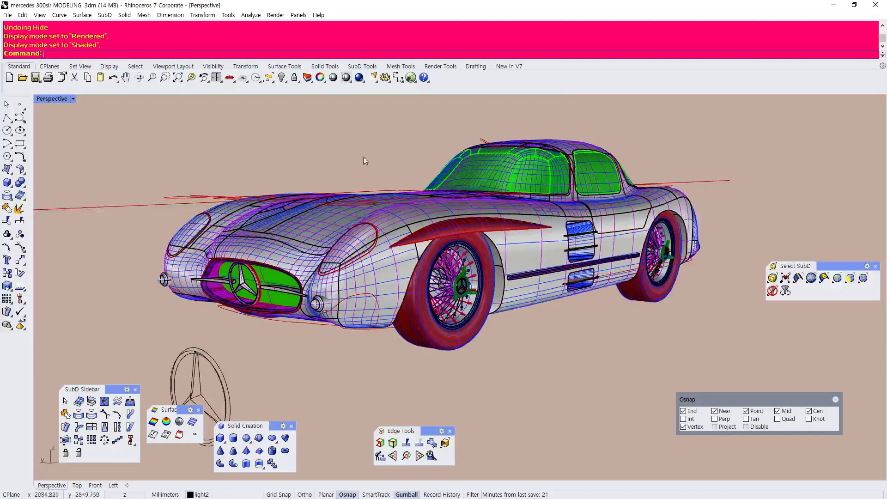
{"action": "scroll", "coordinate": [407, 176], "scroll_direction": "up", "scroll_amount": 3}
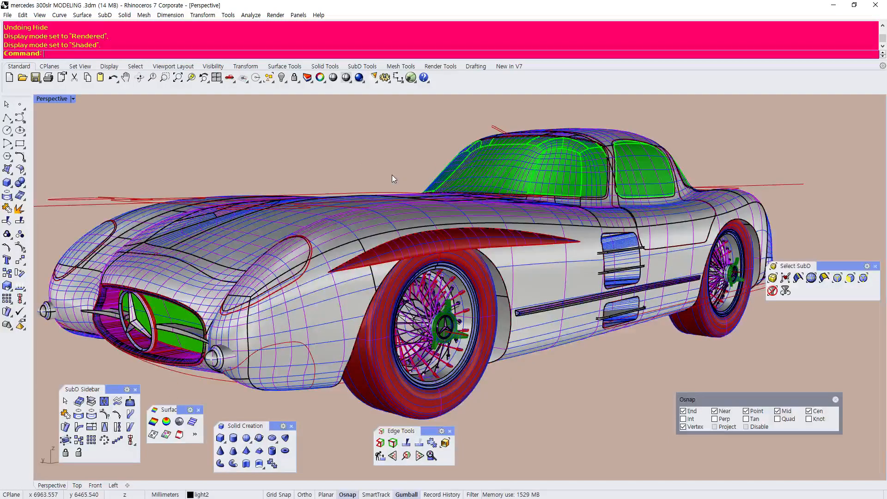
{"action": "right_click_drag", "start_coordinate": [373, 175], "coordinate": [381, 287]}
{"action": "scroll", "coordinate": [383, 293], "scroll_direction": "up", "scroll_amount": 6}
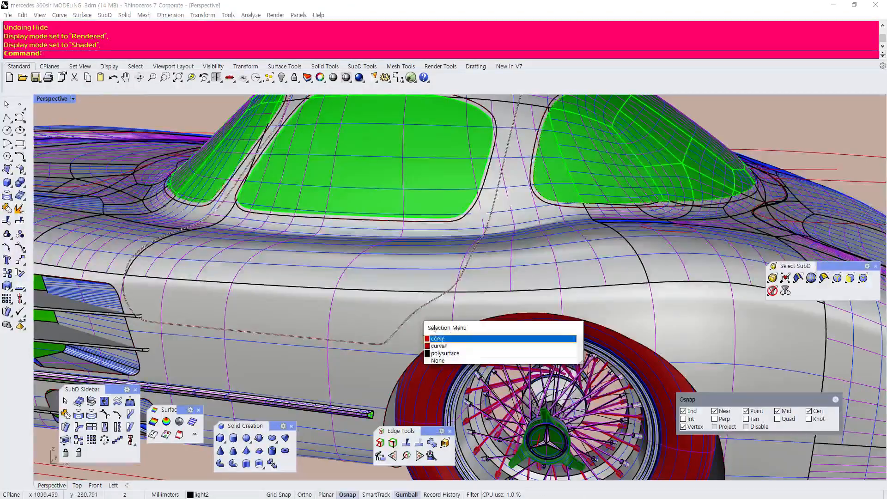
{"action": "left_click", "coordinate": [437, 339]}
{"action": "scroll", "coordinate": [310, 355], "scroll_direction": "down", "scroll_amount": 5}
{"action": "right_click_drag", "start_coordinate": [275, 341], "coordinate": [393, 358]}
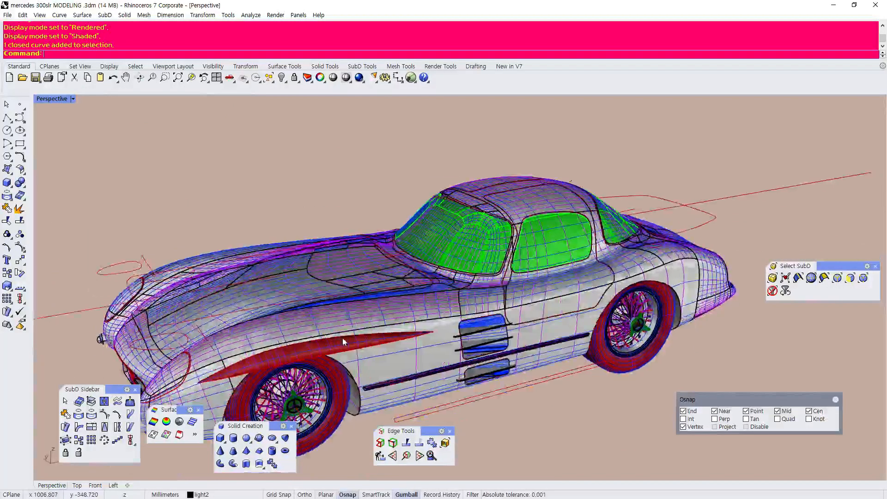
{"action": "scroll", "coordinate": [554, 318], "scroll_direction": "up", "scroll_amount": 9}
{"action": "left_click", "coordinate": [553, 321]}
{"action": "scroll", "coordinate": [553, 321], "scroll_direction": "down", "scroll_amount": 8}
{"action": "right_click_drag", "start_coordinate": [384, 305], "coordinate": [343, 263]}
{"action": "scroll", "coordinate": [406, 277], "scroll_direction": "up", "scroll_amount": 3}
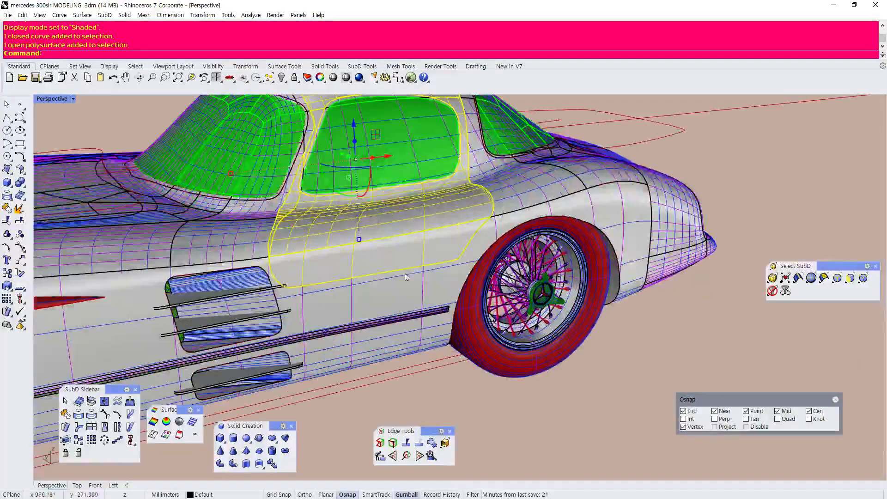
Inspect the door, side vents and front end in Rendered display, and return the viewport to Shaded
{"action": "left_click", "coordinate": [52, 99]}
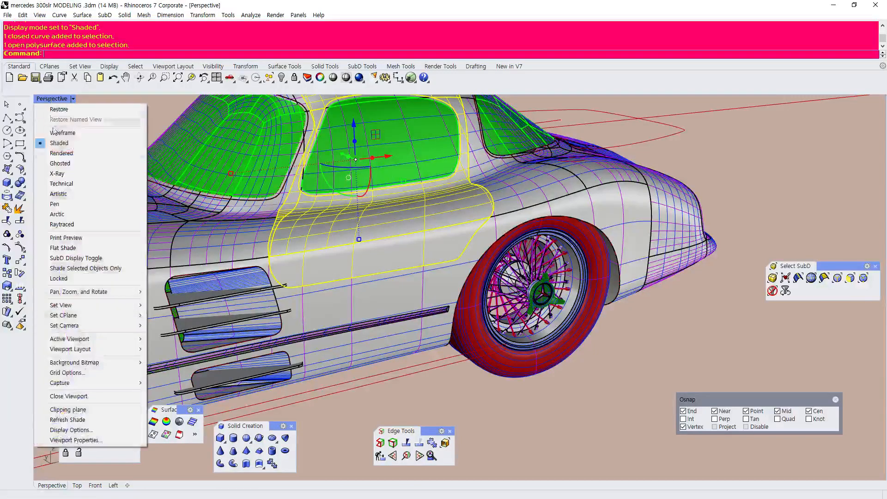
{"action": "left_click", "coordinate": [52, 154]}
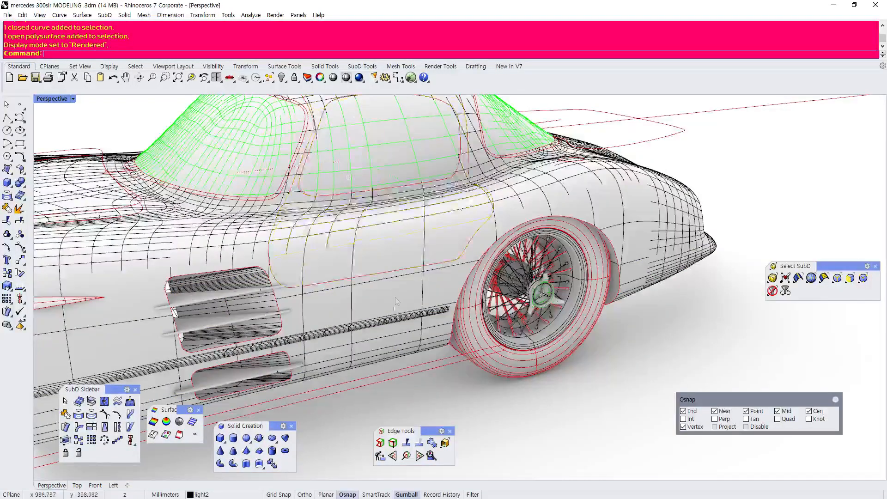
{"action": "scroll", "coordinate": [400, 294], "scroll_direction": "up", "scroll_amount": 2}
{"action": "scroll", "coordinate": [455, 261], "scroll_direction": "up", "scroll_amount": 3}
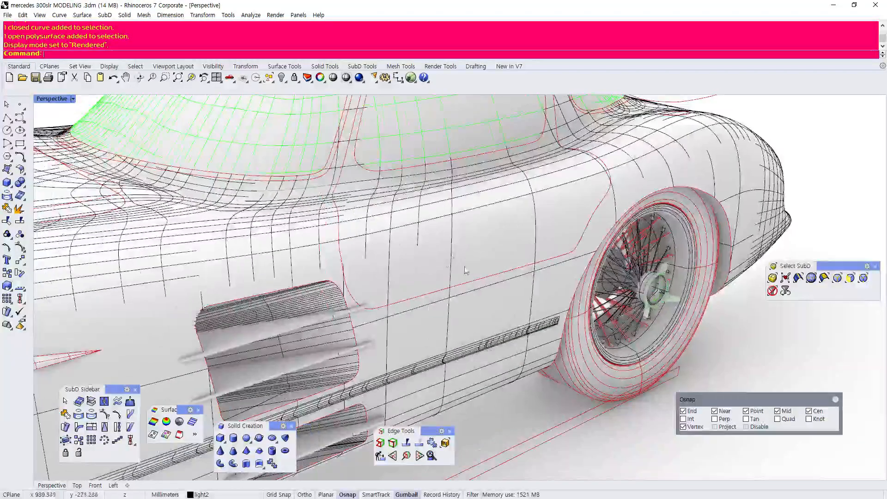
{"action": "scroll", "coordinate": [471, 273], "scroll_direction": "down", "scroll_amount": 6}
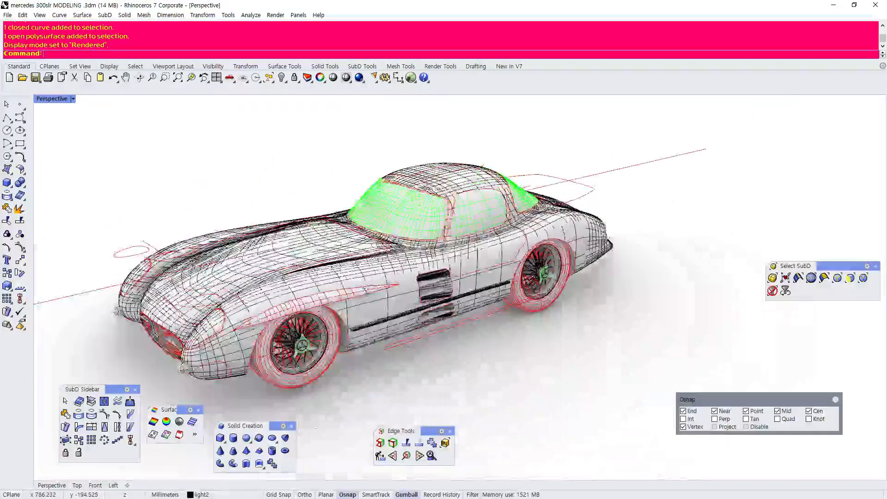
{"action": "right_click_drag", "start_coordinate": [384, 288], "coordinate": [413, 293]}
{"action": "scroll", "coordinate": [370, 301], "scroll_direction": "up", "scroll_amount": 2}
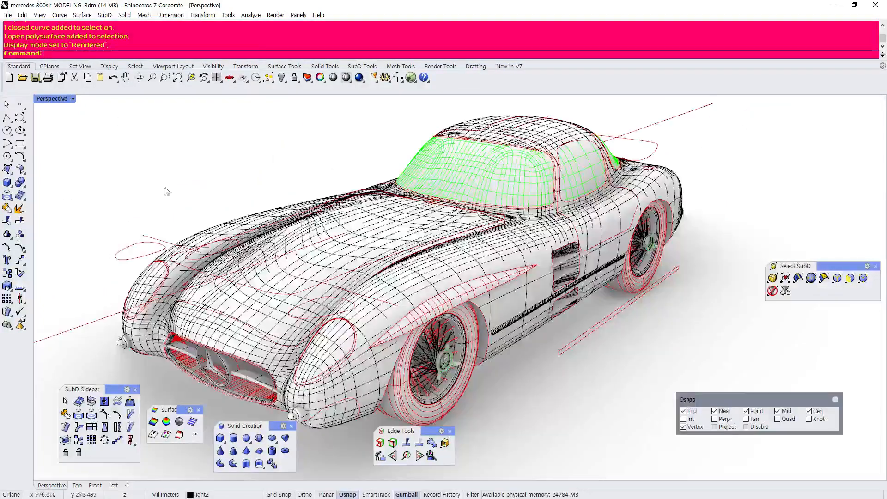
{"action": "left_click", "coordinate": [48, 101]}
{"action": "left_click", "coordinate": [59, 143]}
Move the hood panel straight up off the body to uncover the engine bay, and clear the selection
{"action": "scroll", "coordinate": [277, 277], "scroll_direction": "up", "scroll_amount": 4}
{"action": "left_click", "coordinate": [273, 333]}
{"action": "left_click_drag", "start_coordinate": [400, 192], "coordinate": [399, 118]}
{"action": "left_click", "coordinate": [261, 111]}
{"action": "scroll", "coordinate": [254, 227], "scroll_direction": "up", "scroll_amount": 10}
{"action": "left_click", "coordinate": [253, 226]}
{"action": "scroll", "coordinate": [253, 226], "scroll_direction": "down", "scroll_amount": 10}
{"action": "key", "text": "Escape"}
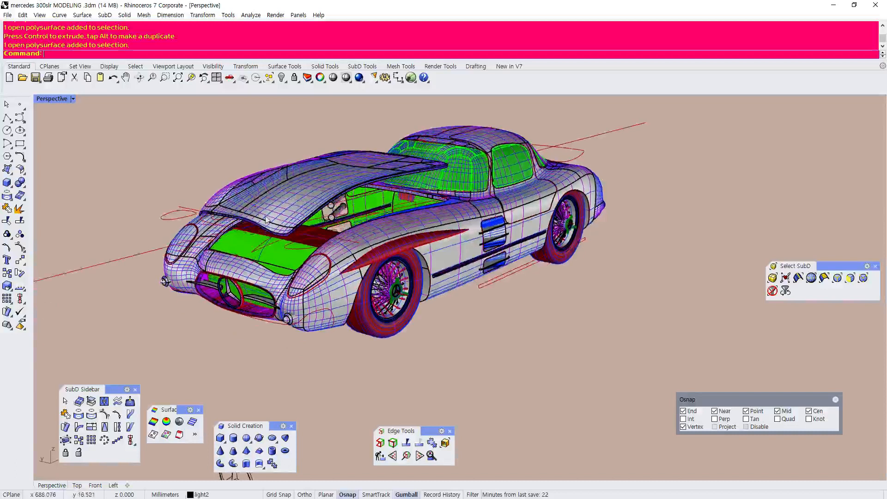
Inspect the raised hood's thickened edge from below and hide the hood panel
{"action": "scroll", "coordinate": [238, 176], "scroll_direction": "down", "scroll_amount": 4}
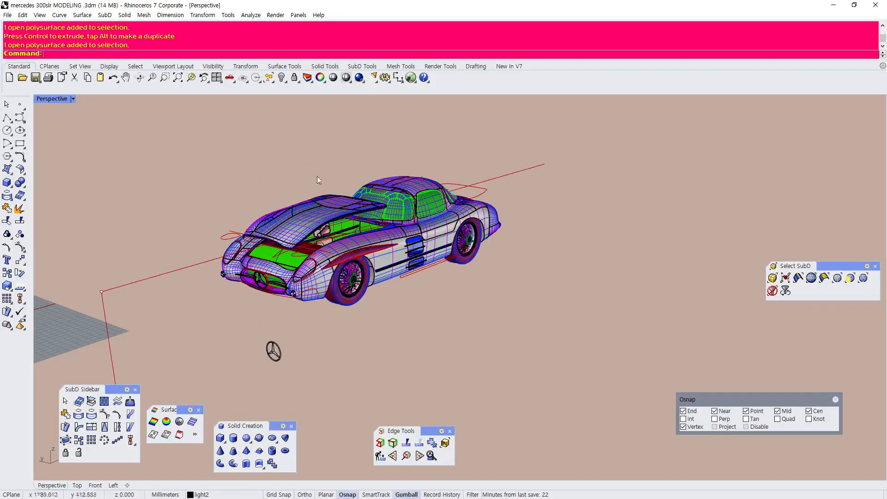
{"action": "scroll", "coordinate": [269, 183], "scroll_direction": "up", "scroll_amount": 7}
{"action": "right_click_drag", "start_coordinate": [550, 236], "coordinate": [516, 127]}
{"action": "scroll", "coordinate": [517, 128], "scroll_direction": "up", "scroll_amount": 6}
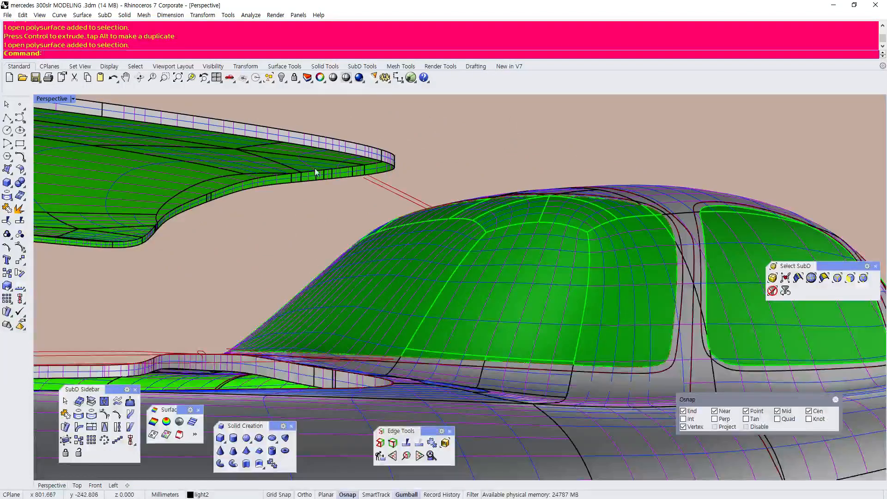
{"action": "right_click_drag", "start_coordinate": [304, 199], "coordinate": [319, 266]}
{"action": "left_click", "coordinate": [325, 184]}
{"action": "left_click", "coordinate": [329, 204]}
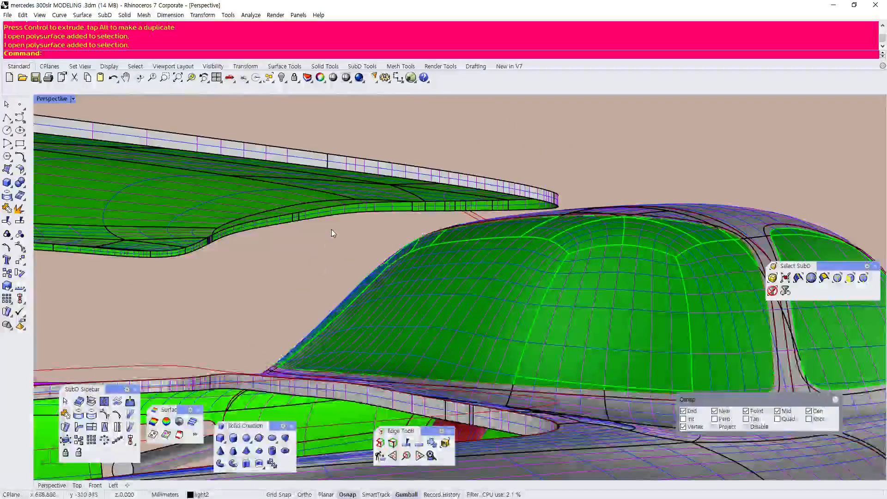
{"action": "scroll", "coordinate": [331, 230], "scroll_direction": "down", "scroll_amount": 5}
{"action": "right_click_drag", "start_coordinate": [332, 229], "coordinate": [300, 287]}
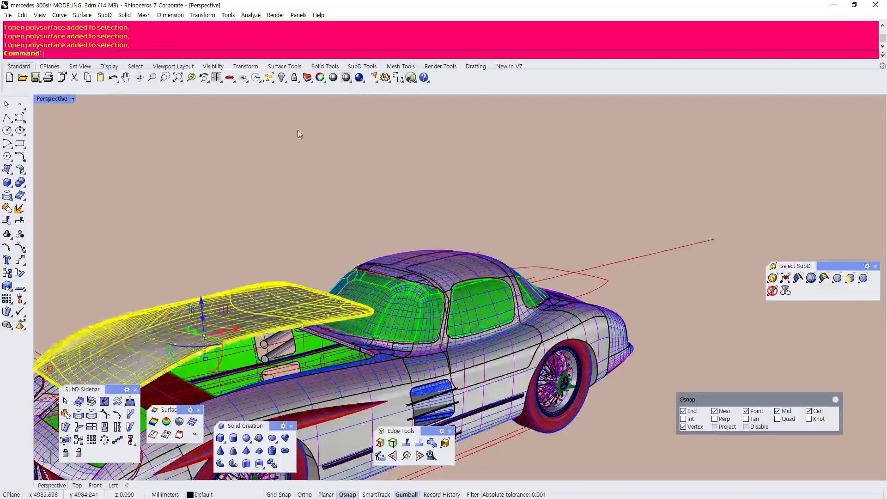
{"action": "left_click", "coordinate": [285, 79]}
Examine the open engine bay from the front left, including the exhaust pipes, cross panel and bay rim
{"action": "scroll", "coordinate": [214, 253], "scroll_direction": "down", "scroll_amount": 5}
{"action": "right_click_drag", "start_coordinate": [334, 166], "coordinate": [281, 287]}
{"action": "scroll", "coordinate": [281, 287], "scroll_direction": "up", "scroll_amount": 6}
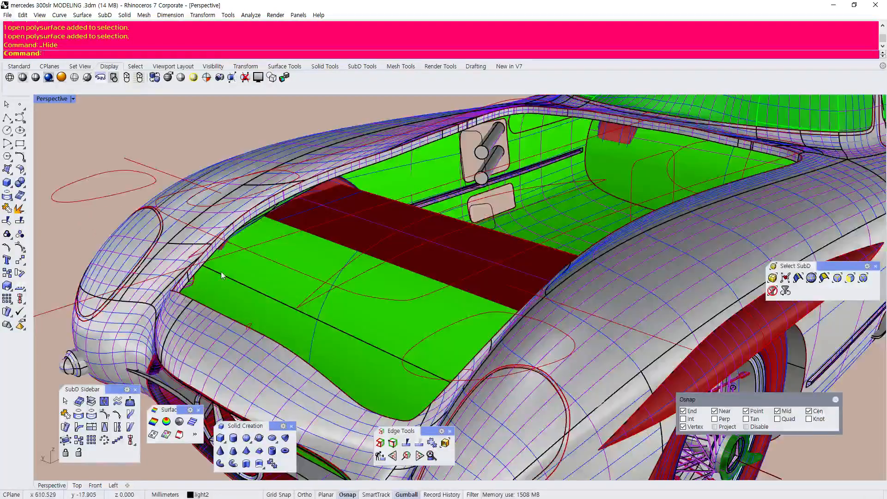
{"action": "scroll", "coordinate": [227, 263], "scroll_direction": "down", "scroll_amount": 5}
{"action": "scroll", "coordinate": [242, 246], "scroll_direction": "up", "scroll_amount": 5}
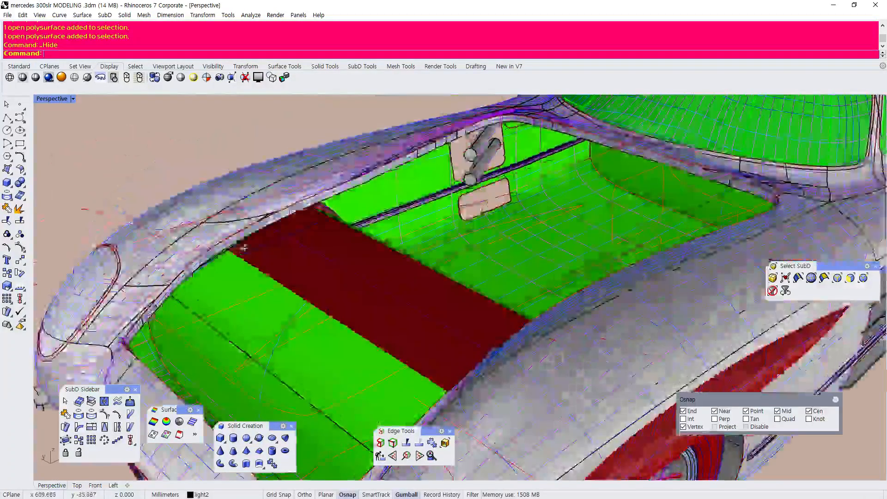
{"action": "scroll", "coordinate": [242, 246], "scroll_direction": "down", "scroll_amount": 5}
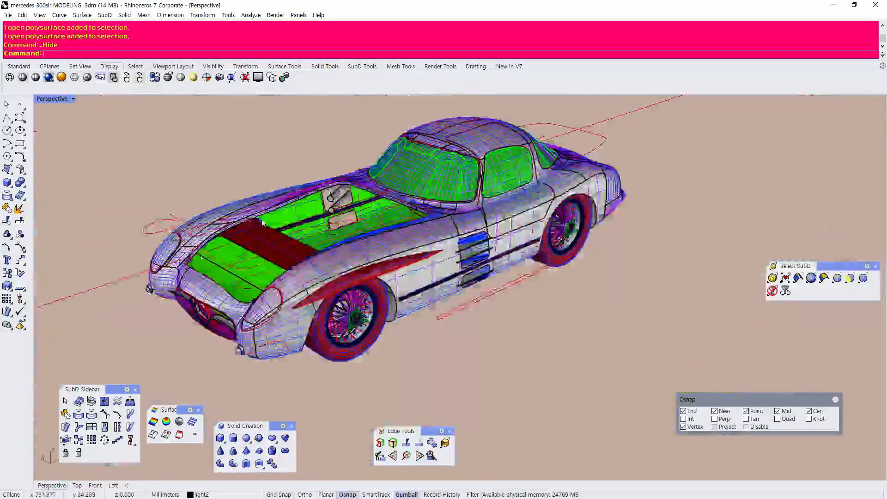
{"action": "scroll", "coordinate": [442, 155], "scroll_direction": "up", "scroll_amount": 3}
{"action": "scroll", "coordinate": [443, 156], "scroll_direction": "up", "scroll_amount": 2}
{"action": "scroll", "coordinate": [415, 199], "scroll_direction": "down", "scroll_amount": 5}
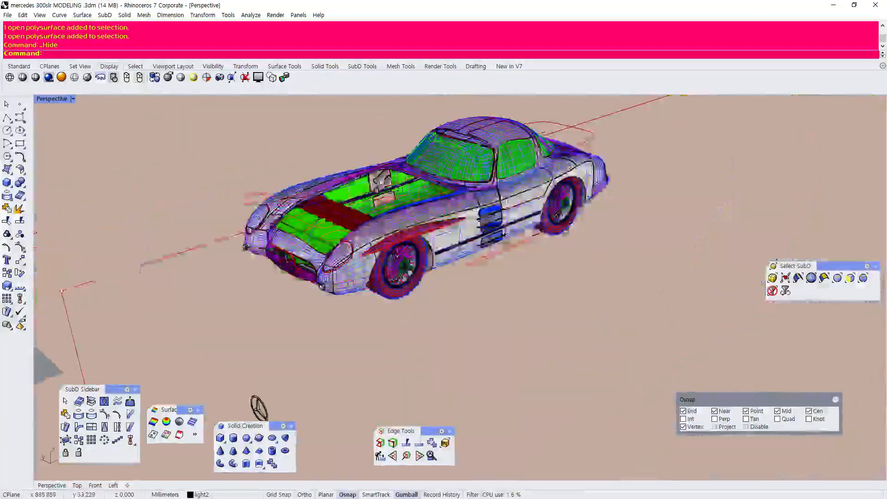
Examine the engine bay from the car's right side, including the inner ends of the left side vent louvres
{"action": "right_click_drag", "start_coordinate": [415, 198], "coordinate": [587, 227]}
{"action": "scroll", "coordinate": [550, 203], "scroll_direction": "down", "scroll_amount": 5}
{"action": "scroll", "coordinate": [546, 204], "scroll_direction": "up", "scroll_amount": 6}
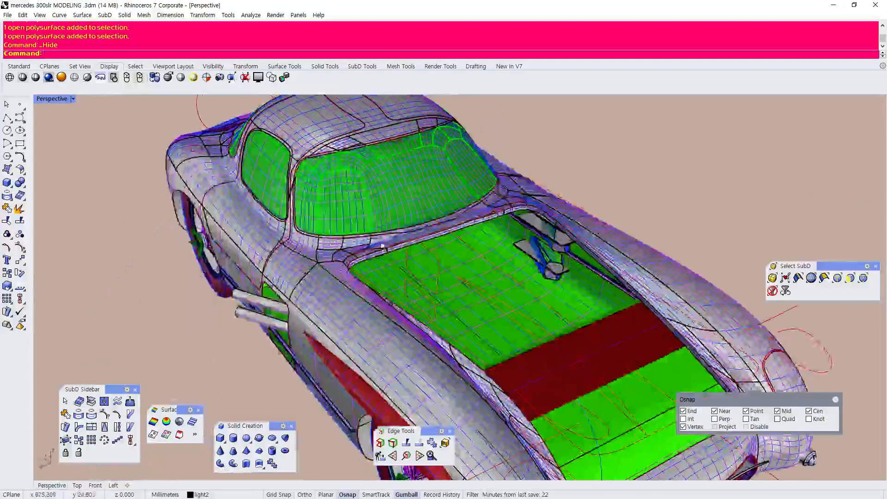
{"action": "scroll", "coordinate": [660, 250], "scroll_direction": "up", "scroll_amount": 6}
{"action": "right_click_drag", "start_coordinate": [412, 170], "coordinate": [429, 169]}
{"action": "scroll", "coordinate": [393, 169], "scroll_direction": "down", "scroll_amount": 4}
{"action": "scroll", "coordinate": [393, 170], "scroll_direction": "up", "scroll_amount": 6}
{"action": "left_click", "coordinate": [410, 171]}
{"action": "right_click_drag", "start_coordinate": [525, 128], "coordinate": [412, 155]}
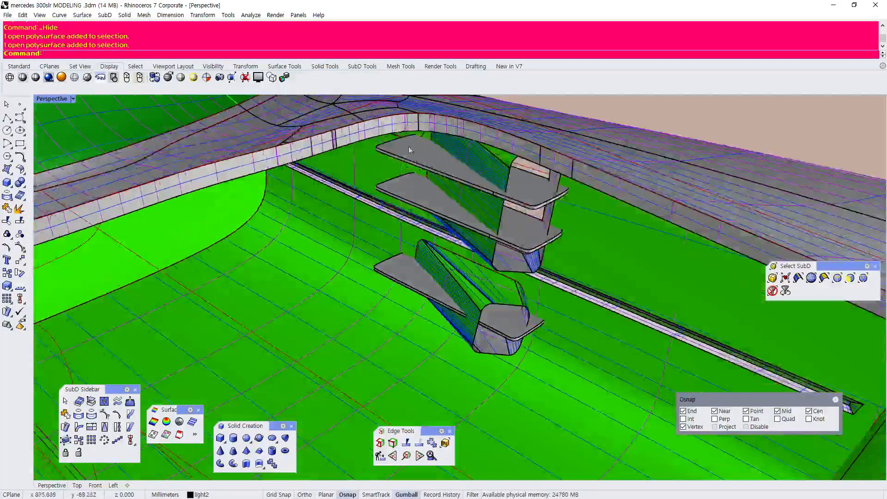
{"action": "scroll", "coordinate": [369, 134], "scroll_direction": "down", "scroll_amount": 8}
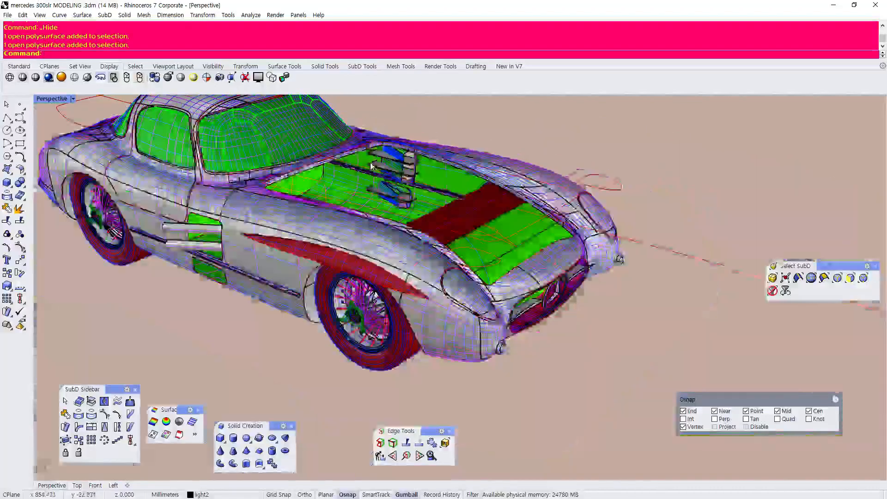
Inspect the exhaust pipe inside the bay and the nose around the grille, and show the hidden hood again
{"action": "scroll", "coordinate": [670, 160], "scroll_direction": "up", "scroll_amount": 5}
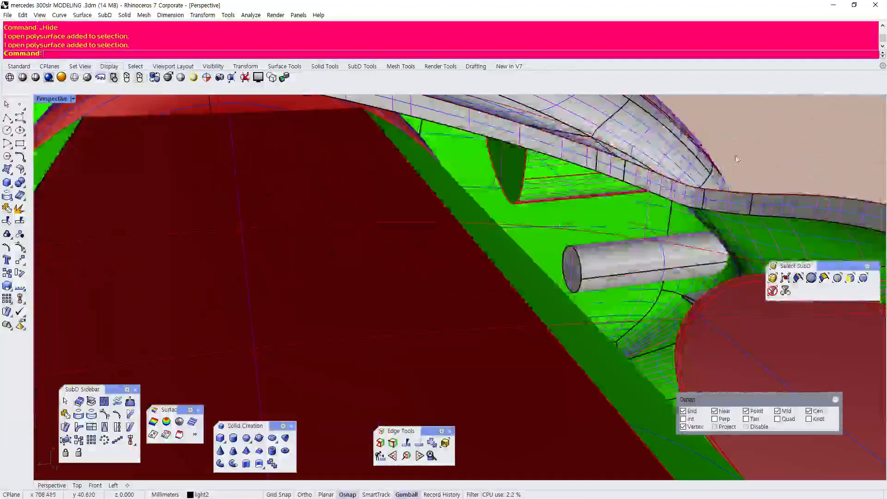
{"action": "right_click_drag", "start_coordinate": [660, 205], "coordinate": [423, 222]}
{"action": "scroll", "coordinate": [596, 212], "scroll_direction": "down", "scroll_amount": 3}
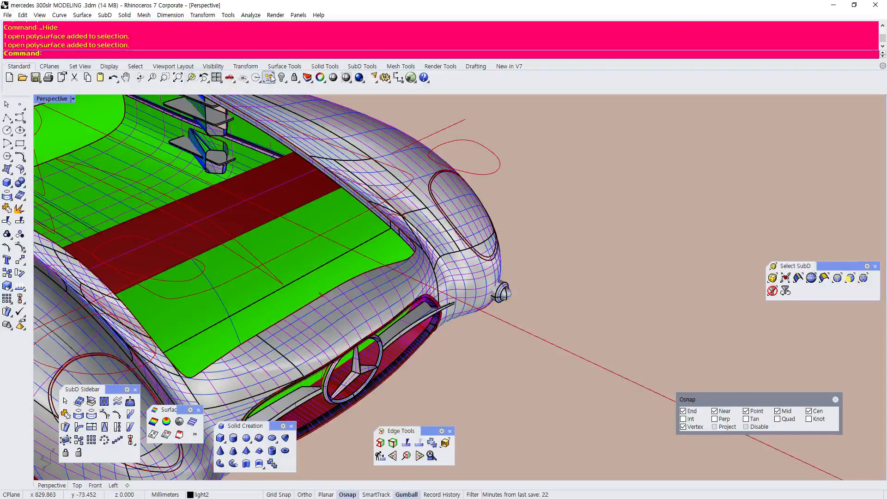
{"action": "right_click", "coordinate": [284, 81]}
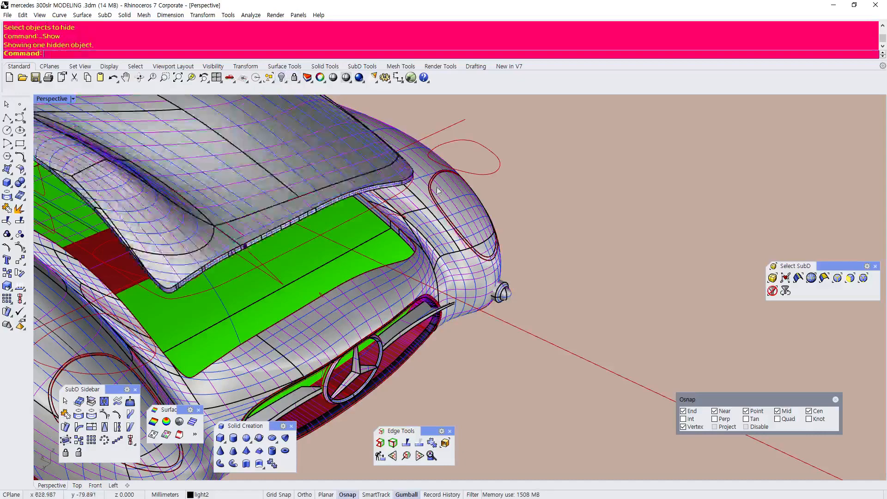
Move the left side window glass outward away from the door opening, and deselect it
{"action": "scroll", "coordinate": [522, 241], "scroll_direction": "down", "scroll_amount": 5}
{"action": "right_click_drag", "start_coordinate": [522, 232], "coordinate": [325, 303]}
{"action": "scroll", "coordinate": [532, 217], "scroll_direction": "up", "scroll_amount": 10}
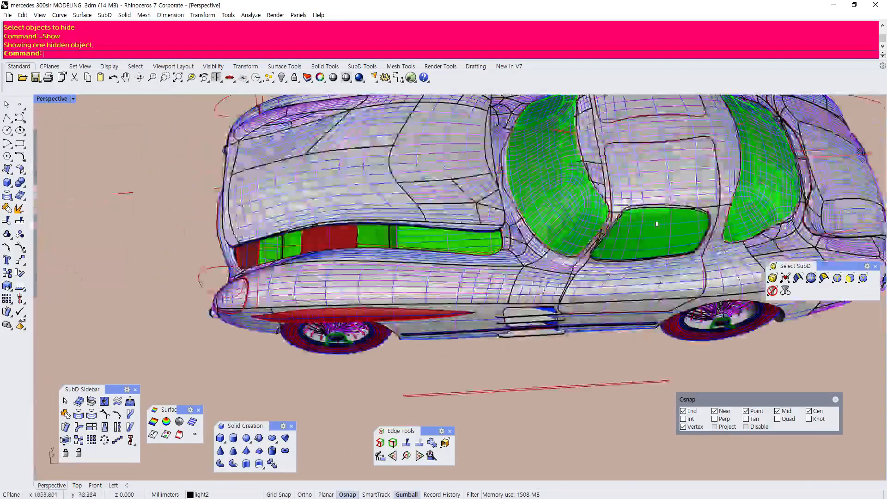
{"action": "right_click_drag", "start_coordinate": [675, 240], "coordinate": [474, 253]}
{"action": "scroll", "coordinate": [474, 252], "scroll_direction": "down", "scroll_amount": 3}
{"action": "scroll", "coordinate": [533, 186], "scroll_direction": "up", "scroll_amount": 5}
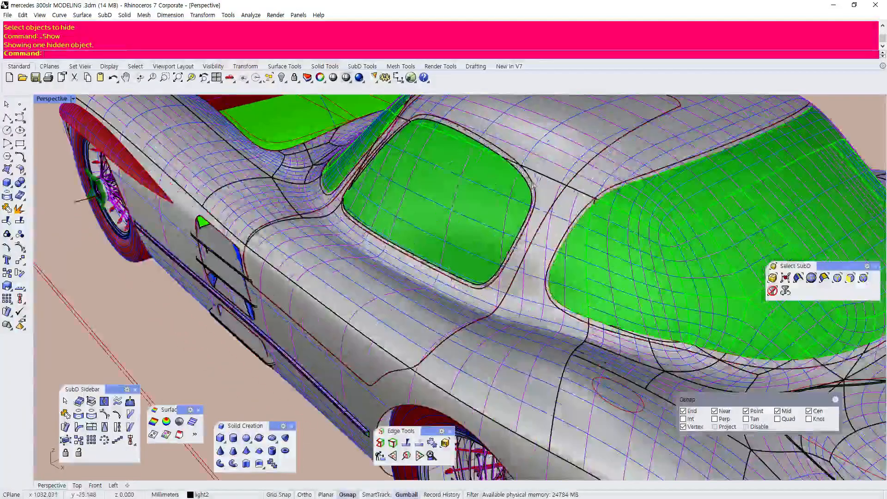
{"action": "scroll", "coordinate": [443, 240], "scroll_direction": "down", "scroll_amount": 5}
{"action": "scroll", "coordinate": [444, 241], "scroll_direction": "up", "scroll_amount": 4}
{"action": "left_click", "coordinate": [294, 299]}
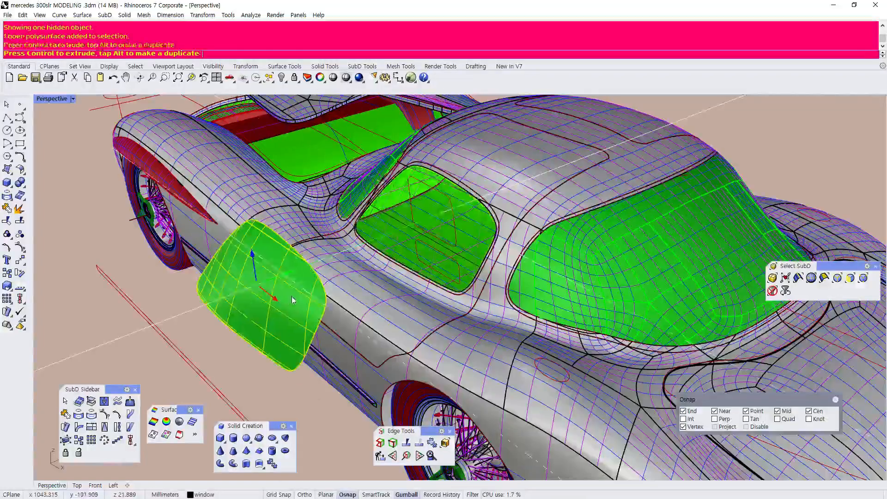
{"action": "left_click", "coordinate": [147, 349]}
Undo the move of the left side window glass to put it back in the door opening, and deselect it
{"action": "right_click_drag", "start_coordinate": [319, 295], "coordinate": [565, 218]}
{"action": "scroll", "coordinate": [467, 169], "scroll_direction": "up", "scroll_amount": 6}
{"action": "scroll", "coordinate": [508, 191], "scroll_direction": "down", "scroll_amount": 6}
{"action": "scroll", "coordinate": [565, 220], "scroll_direction": "up", "scroll_amount": 4}
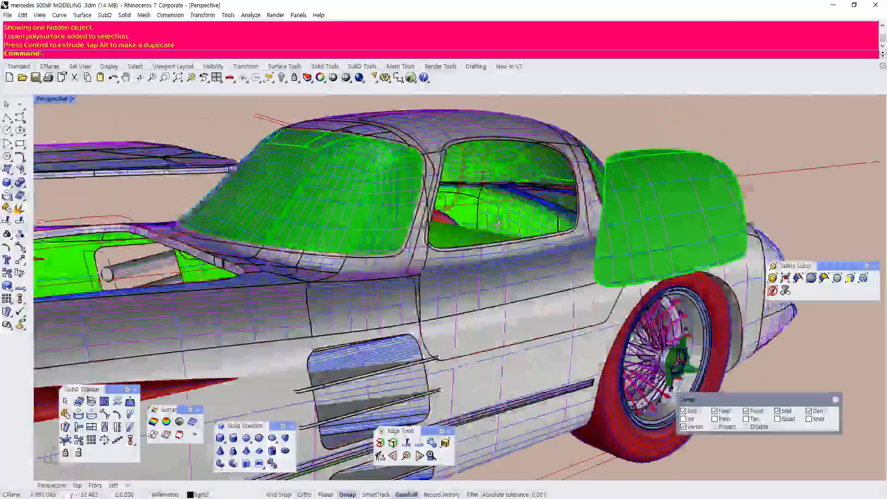
{"action": "left_click_drag", "start_coordinate": [565, 224], "coordinate": [647, 212]}
{"action": "key", "text": "ctrl+z"}
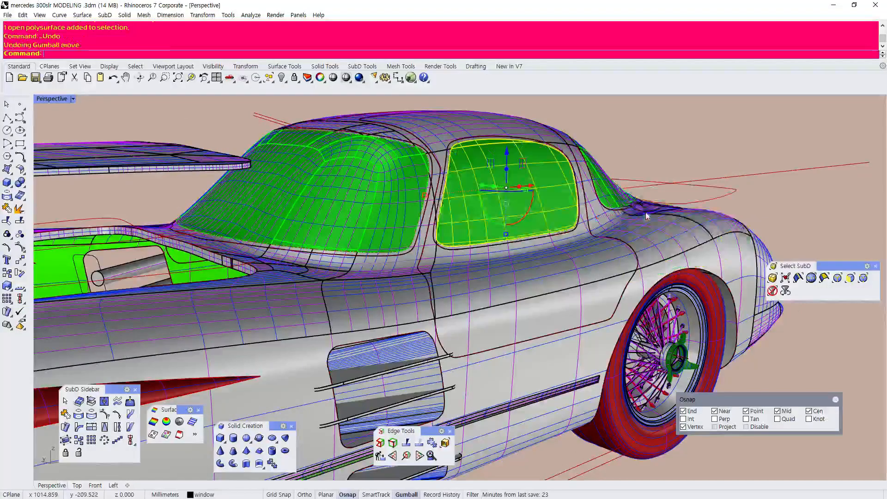
{"action": "left_click", "coordinate": [695, 151]}
Examine the left side window glass and its surrounding frame and pillars
{"action": "right_click_drag", "start_coordinate": [594, 222], "coordinate": [553, 209]}
{"action": "scroll", "coordinate": [553, 209], "scroll_direction": "down", "scroll_amount": 5}
{"action": "scroll", "coordinate": [553, 208], "scroll_direction": "up", "scroll_amount": 5}
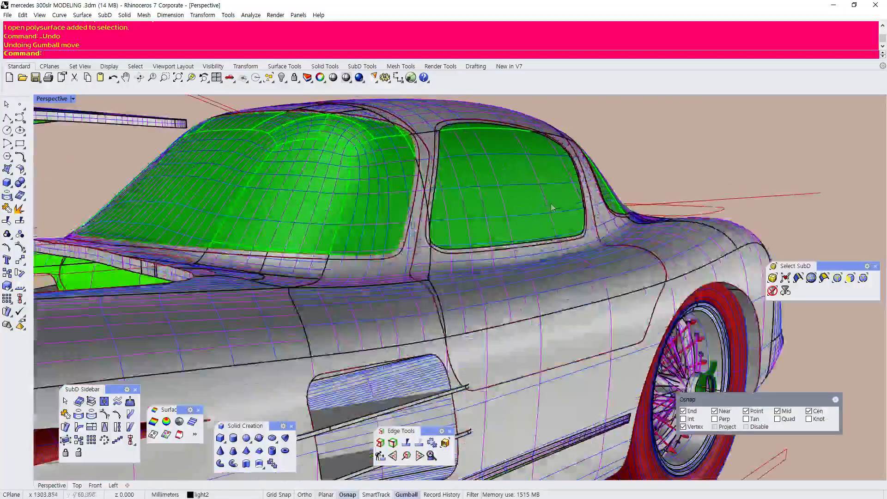
{"action": "scroll", "coordinate": [494, 166], "scroll_direction": "down", "scroll_amount": 4}
{"action": "left_click", "coordinate": [619, 160]}
{"action": "right_click_drag", "start_coordinate": [614, 166], "coordinate": [386, 208]}
{"action": "scroll", "coordinate": [454, 203], "scroll_direction": "up", "scroll_amount": 6}
{"action": "scroll", "coordinate": [398, 208], "scroll_direction": "down", "scroll_amount": 5}
{"action": "scroll", "coordinate": [551, 215], "scroll_direction": "up", "scroll_amount": 4}
{"action": "right_click_drag", "start_coordinate": [551, 216], "coordinate": [519, 198]}
{"action": "left_click", "coordinate": [553, 182]}
{"action": "key", "text": "Escape"}
Inspect the left door outline below the side window, next to the vent louvres
{"action": "scroll", "coordinate": [580, 164], "scroll_direction": "down", "scroll_amount": 4}
{"action": "left_click", "coordinate": [581, 166]}
{"action": "scroll", "coordinate": [582, 166], "scroll_direction": "up", "scroll_amount": 2}
{"action": "right_click_drag", "start_coordinate": [581, 165], "coordinate": [605, 161]}
{"action": "scroll", "coordinate": [604, 165], "scroll_direction": "down", "scroll_amount": 3}
{"action": "left_click", "coordinate": [604, 164]}
{"action": "right_click_drag", "start_coordinate": [554, 194], "coordinate": [534, 250]}
{"action": "scroll", "coordinate": [534, 250], "scroll_direction": "up", "scroll_amount": 2}
{"action": "scroll", "coordinate": [536, 249], "scroll_direction": "down", "scroll_amount": 3}
{"action": "scroll", "coordinate": [545, 245], "scroll_direction": "up", "scroll_amount": 6}
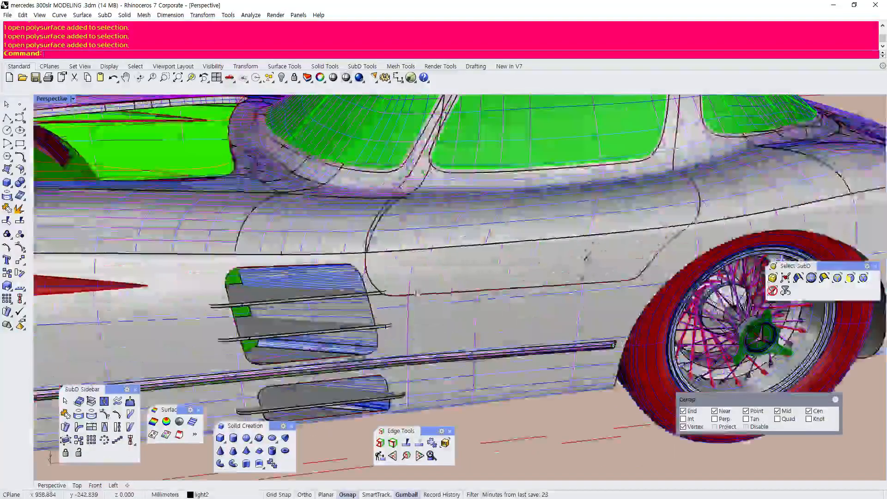
Select the left door panel and examine its outline from the sill up to the roof
{"action": "scroll", "coordinate": [561, 239], "scroll_direction": "up", "scroll_amount": 6}
{"action": "left_click", "coordinate": [455, 273]}
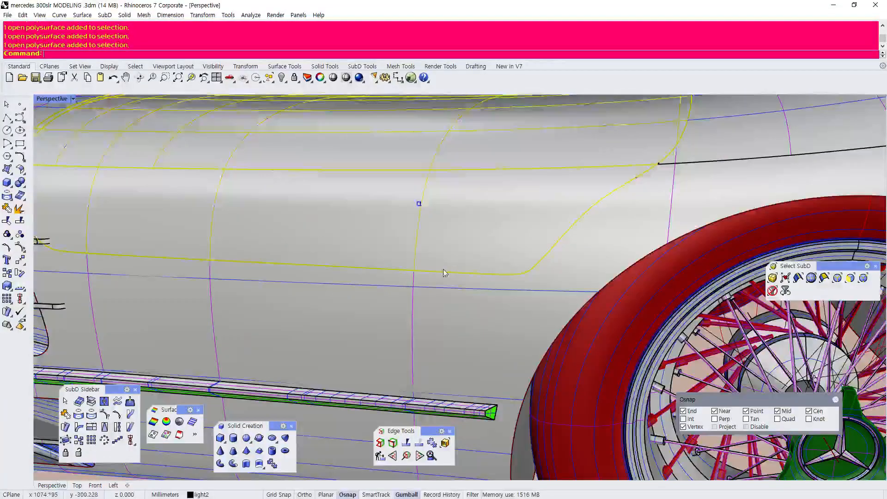
{"action": "scroll", "coordinate": [452, 272], "scroll_direction": "down", "scroll_amount": 6}
{"action": "scroll", "coordinate": [450, 259], "scroll_direction": "down", "scroll_amount": 5}
{"action": "scroll", "coordinate": [323, 185], "scroll_direction": "up", "scroll_amount": 7}
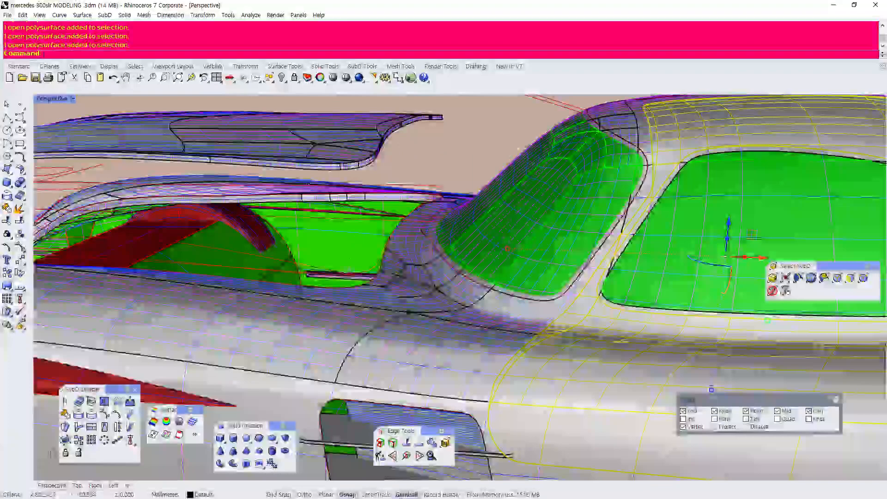
{"action": "right_click_drag", "start_coordinate": [337, 272], "coordinate": [365, 345]}
{"action": "scroll", "coordinate": [365, 346], "scroll_direction": "down", "scroll_amount": 5}
{"action": "scroll", "coordinate": [609, 214], "scroll_direction": "up", "scroll_amount": 4}
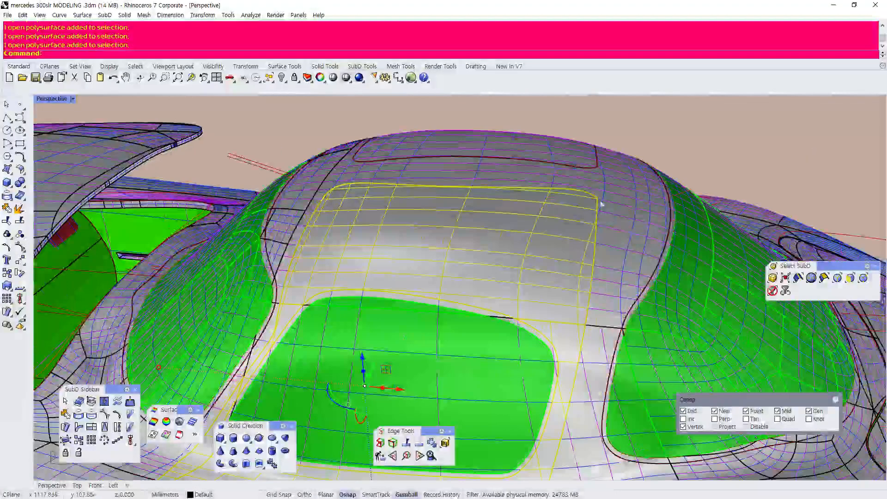
{"action": "scroll", "coordinate": [305, 214], "scroll_direction": "down", "scroll_amount": 3}
{"action": "scroll", "coordinate": [293, 253], "scroll_direction": "down", "scroll_amount": 5}
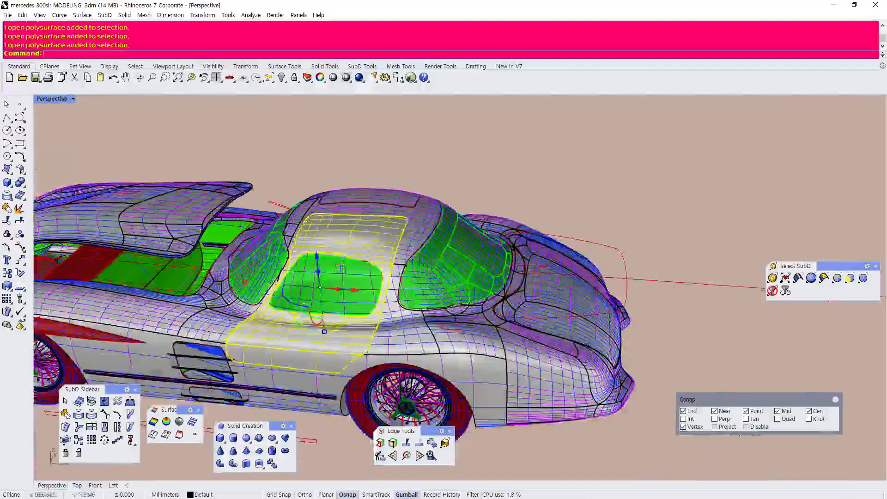
Inspect the gap around the trunk lid at its front left corner, behind the rear window
{"action": "scroll", "coordinate": [517, 249], "scroll_direction": "up", "scroll_amount": 7}
{"action": "right_click_drag", "start_coordinate": [516, 340], "coordinate": [268, 300]}
{"action": "scroll", "coordinate": [272, 232], "scroll_direction": "up", "scroll_amount": 10}
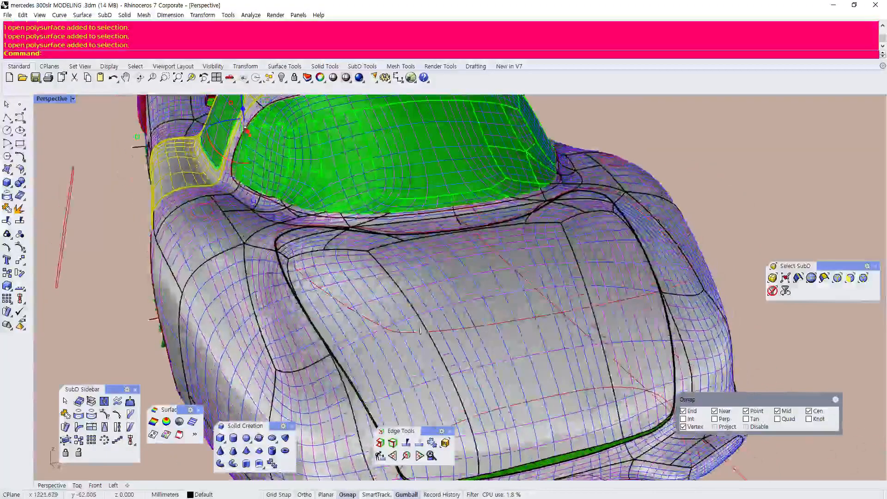
{"action": "scroll", "coordinate": [273, 231], "scroll_direction": "up", "scroll_amount": 3}
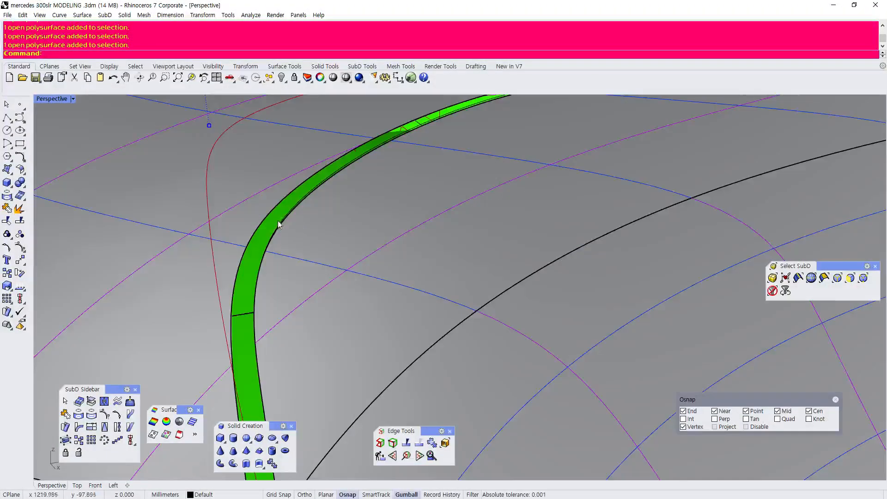
{"action": "scroll", "coordinate": [287, 207], "scroll_direction": "down", "scroll_amount": 9}
{"action": "scroll", "coordinate": [285, 229], "scroll_direction": "up", "scroll_amount": 6}
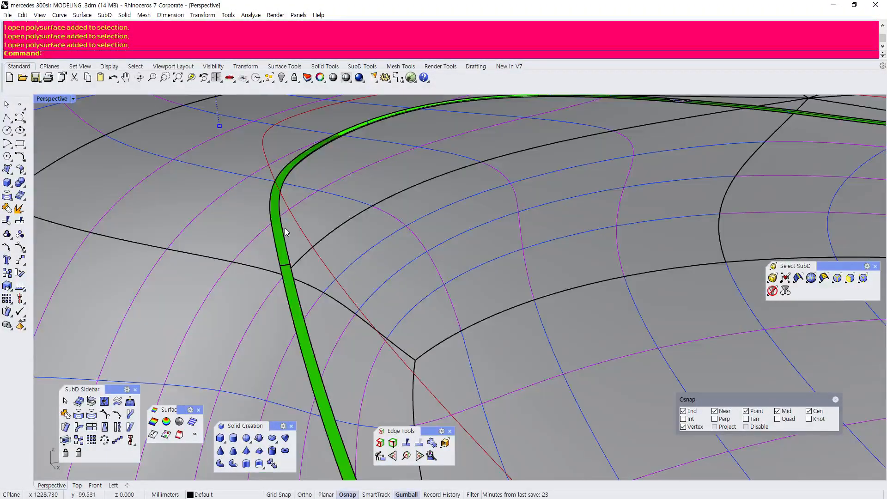
{"action": "scroll", "coordinate": [285, 228], "scroll_direction": "down", "scroll_amount": 6}
{"action": "right_click_drag", "start_coordinate": [284, 228], "coordinate": [261, 181]}
{"action": "scroll", "coordinate": [250, 217], "scroll_direction": "down", "scroll_amount": 7}
{"action": "scroll", "coordinate": [262, 181], "scroll_direction": "down", "scroll_amount": 5}
{"action": "scroll", "coordinate": [279, 289], "scroll_direction": "down", "scroll_amount": 3}
Inspect the trunk lid gap at the front right corner, below the rear window
{"action": "right_click_drag", "start_coordinate": [643, 204], "coordinate": [433, 269]}
{"action": "scroll", "coordinate": [433, 269], "scroll_direction": "up", "scroll_amount": 3}
{"action": "scroll", "coordinate": [433, 268], "scroll_direction": "up", "scroll_amount": 6}
{"action": "scroll", "coordinate": [421, 212], "scroll_direction": "down", "scroll_amount": 2}
{"action": "scroll", "coordinate": [439, 212], "scroll_direction": "up", "scroll_amount": 4}
{"action": "scroll", "coordinate": [424, 209], "scroll_direction": "down", "scroll_amount": 6}
{"action": "scroll", "coordinate": [425, 210], "scroll_direction": "up", "scroll_amount": 7}
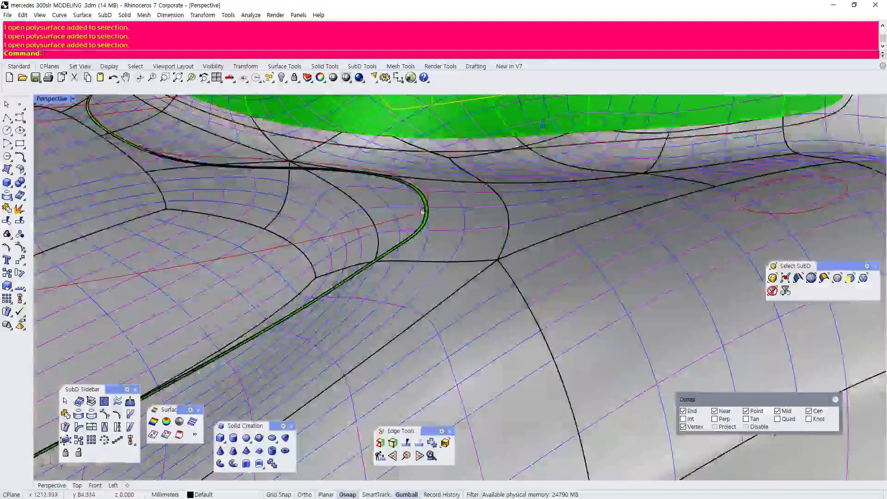
{"action": "scroll", "coordinate": [425, 210], "scroll_direction": "down", "scroll_amount": 2}
{"action": "scroll", "coordinate": [426, 210], "scroll_direction": "down", "scroll_amount": 6}
Examine the car's right side, including the rear window edge, door outline and exhaust pipe opening
{"action": "right_click_drag", "start_coordinate": [425, 211], "coordinate": [338, 220]}
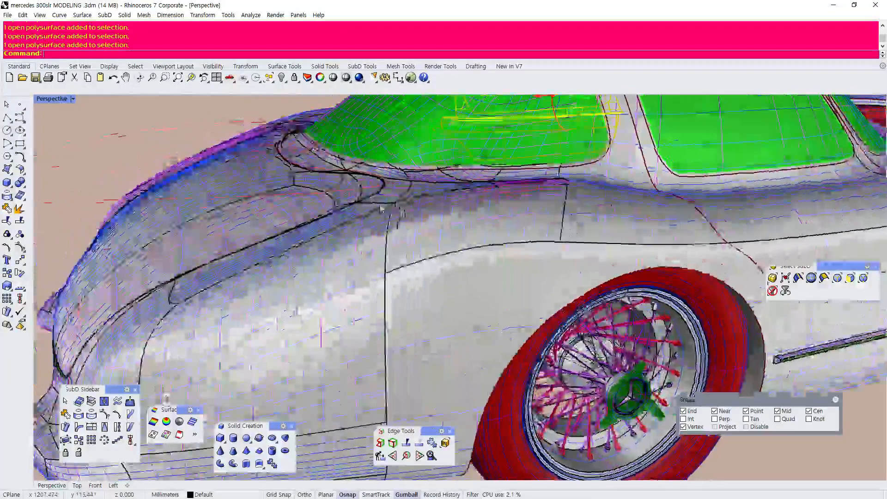
{"action": "scroll", "coordinate": [337, 220], "scroll_direction": "down", "scroll_amount": 3}
{"action": "scroll", "coordinate": [464, 152], "scroll_direction": "up", "scroll_amount": 5}
{"action": "scroll", "coordinate": [362, 244], "scroll_direction": "up", "scroll_amount": 3}
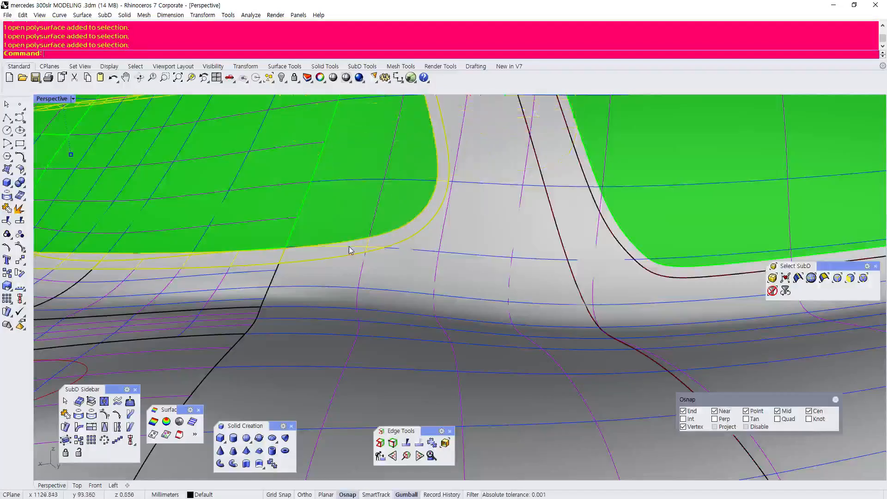
{"action": "scroll", "coordinate": [350, 250], "scroll_direction": "down", "scroll_amount": 6}
{"action": "scroll", "coordinate": [331, 164], "scroll_direction": "up", "scroll_amount": 5}
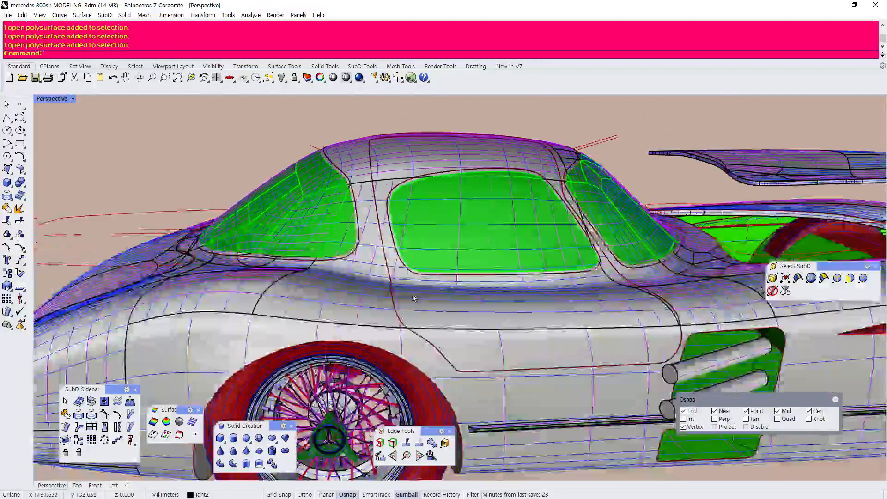
{"action": "scroll", "coordinate": [521, 336], "scroll_direction": "up", "scroll_amount": 2}
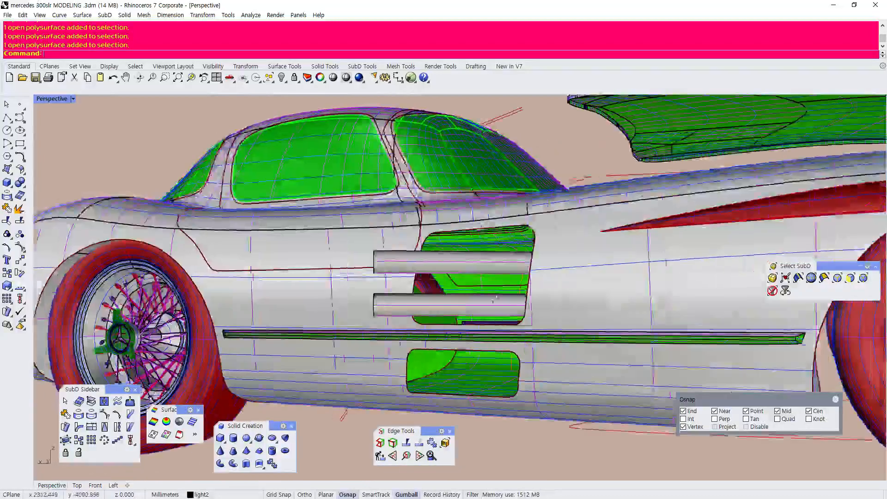
{"action": "scroll", "coordinate": [457, 302], "scroll_direction": "down", "scroll_amount": 2}
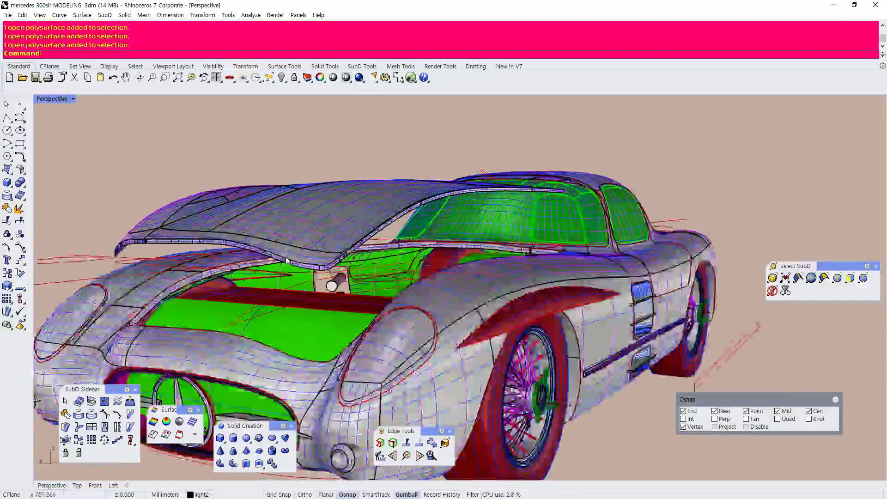
Select the raised hood and examine its edges and rear corner against the engine bay opening
{"action": "scroll", "coordinate": [287, 261], "scroll_direction": "up", "scroll_amount": 3}
{"action": "left_click", "coordinate": [284, 264]}
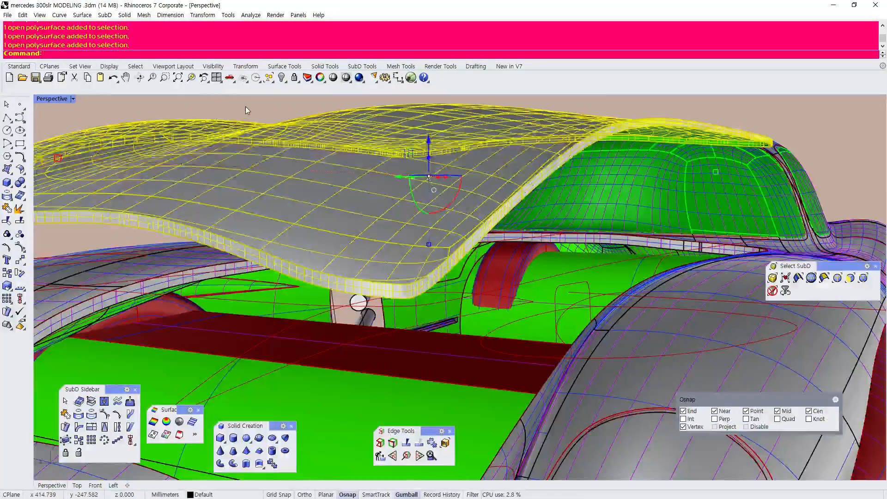
{"action": "left_click", "coordinate": [248, 110]}
{"action": "scroll", "coordinate": [369, 176], "scroll_direction": "down", "scroll_amount": 5}
{"action": "scroll", "coordinate": [315, 196], "scroll_direction": "up", "scroll_amount": 7}
{"action": "scroll", "coordinate": [315, 196], "scroll_direction": "down", "scroll_amount": 4}
{"action": "scroll", "coordinate": [462, 241], "scroll_direction": "up", "scroll_amount": 8}
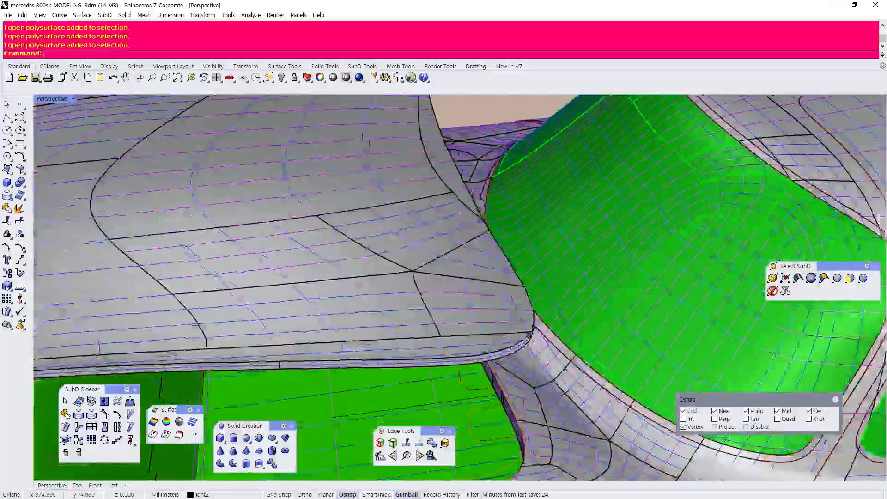
{"action": "scroll", "coordinate": [396, 258], "scroll_direction": "down", "scroll_amount": 2}
{"action": "left_click", "coordinate": [409, 263]}
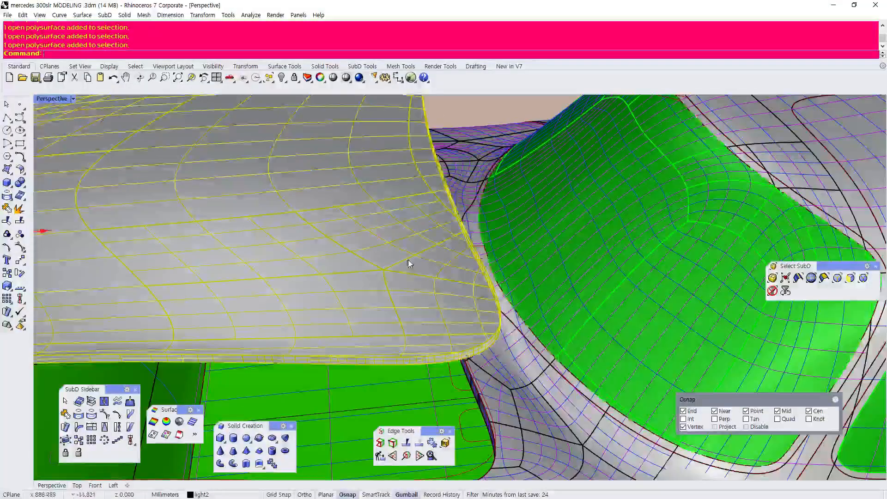
{"action": "scroll", "coordinate": [411, 263], "scroll_direction": "down", "scroll_amount": 5}
{"action": "scroll", "coordinate": [424, 292], "scroll_direction": "up", "scroll_amount": 6}
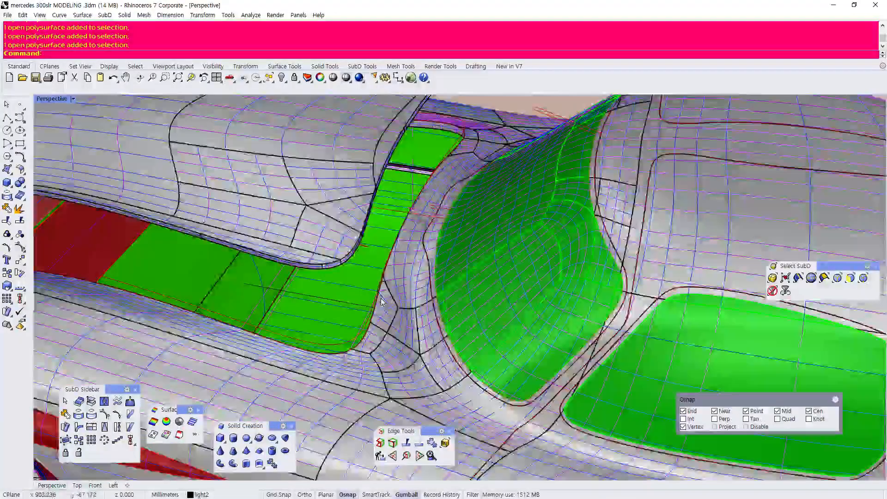
{"action": "scroll", "coordinate": [330, 205], "scroll_direction": "down", "scroll_amount": 6}
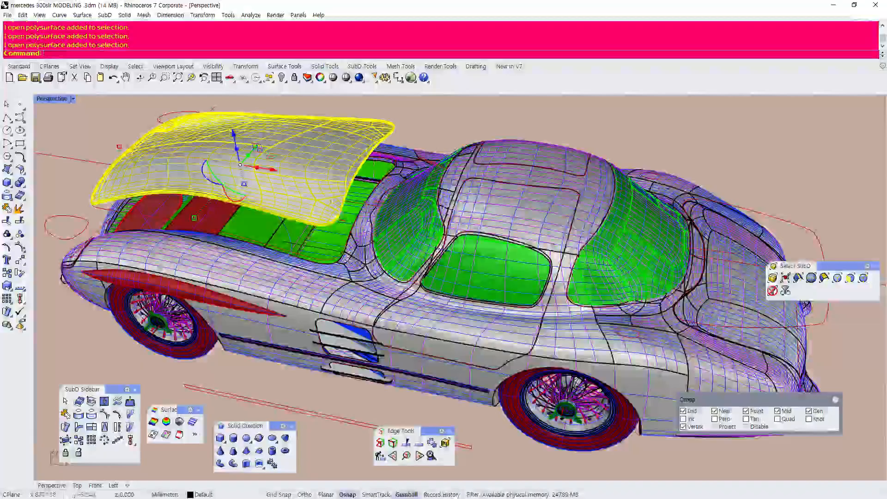
Inspect the thickness of the raised hood's rear edge and the matching rim in front of the windshield
{"action": "scroll", "coordinate": [347, 139], "scroll_direction": "up", "scroll_amount": 4}
{"action": "scroll", "coordinate": [353, 120], "scroll_direction": "down", "scroll_amount": 4}
{"action": "scroll", "coordinate": [353, 120], "scroll_direction": "up", "scroll_amount": 8}
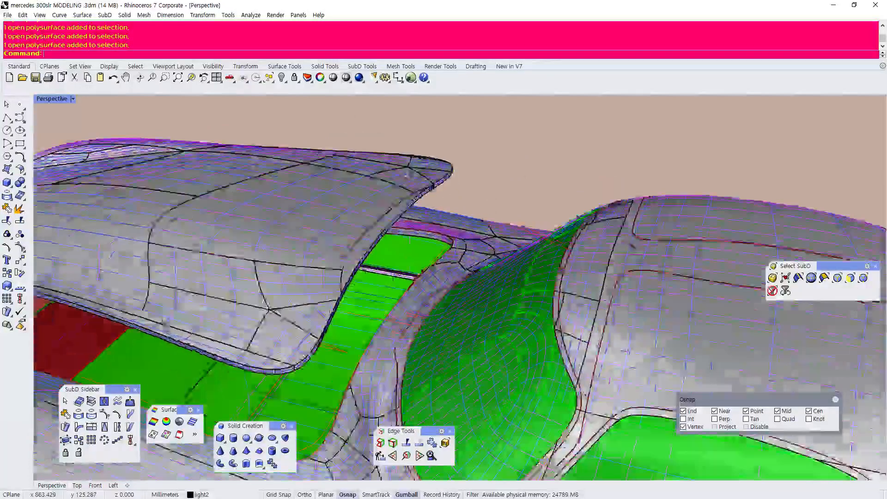
{"action": "scroll", "coordinate": [353, 229], "scroll_direction": "down", "scroll_amount": 3}
{"action": "scroll", "coordinate": [347, 296], "scroll_direction": "up", "scroll_amount": 4}
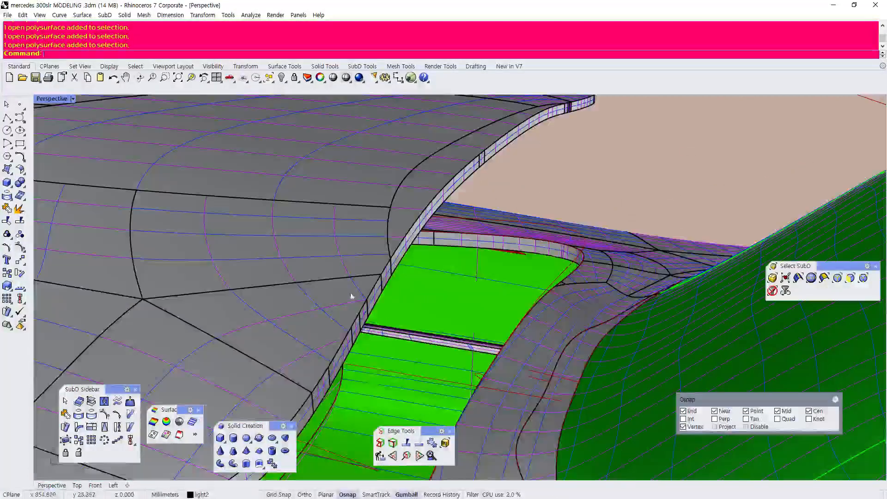
{"action": "scroll", "coordinate": [334, 252], "scroll_direction": "down", "scroll_amount": 4}
{"action": "scroll", "coordinate": [312, 279], "scroll_direction": "up", "scroll_amount": 4}
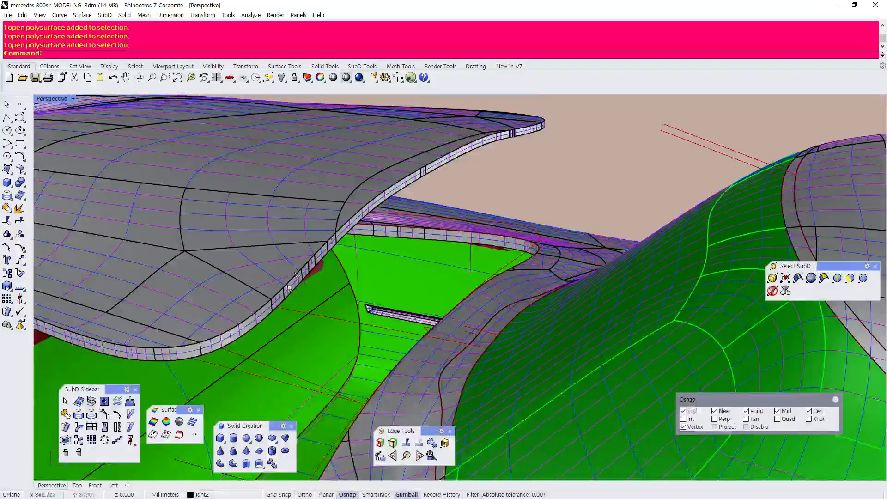
{"action": "scroll", "coordinate": [360, 207], "scroll_direction": "down", "scroll_amount": 4}
{"action": "scroll", "coordinate": [346, 240], "scroll_direction": "up", "scroll_amount": 4}
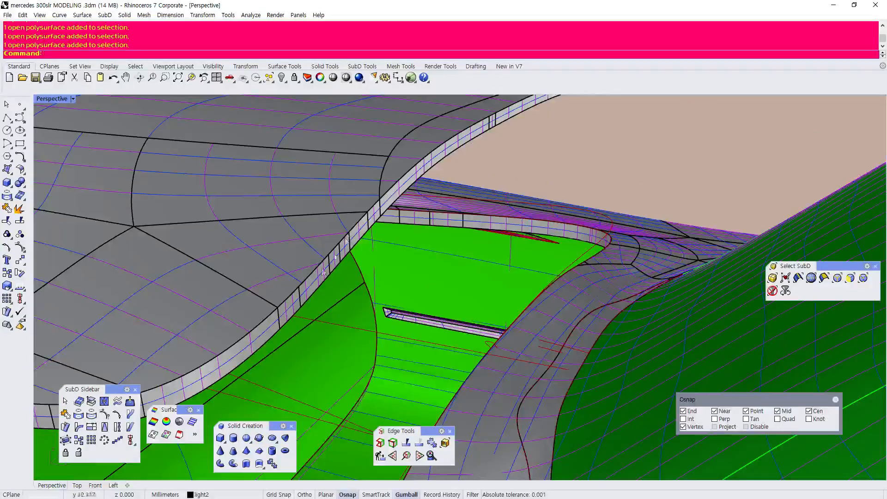
{"action": "scroll", "coordinate": [369, 242], "scroll_direction": "down", "scroll_amount": 4}
{"action": "right_click_drag", "start_coordinate": [499, 189], "coordinate": [521, 176]}
{"action": "scroll", "coordinate": [521, 176], "scroll_direction": "up", "scroll_amount": 4}
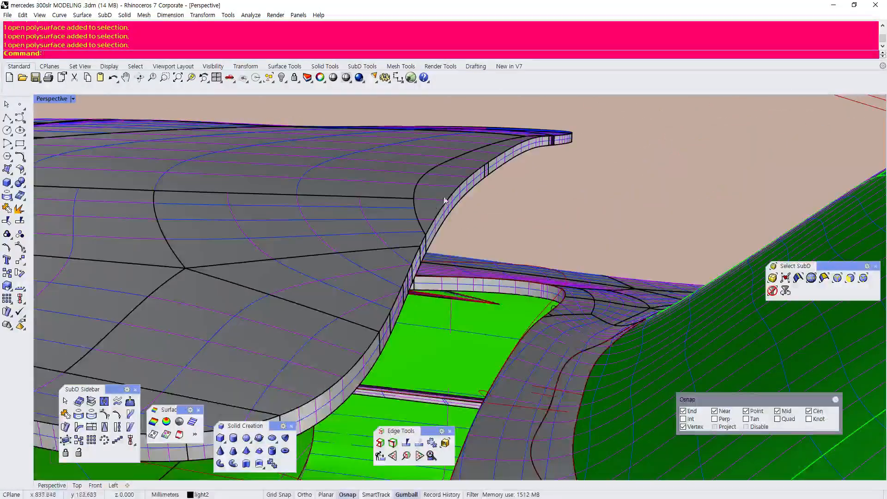
{"action": "scroll", "coordinate": [450, 199], "scroll_direction": "down", "scroll_amount": 4}
{"action": "scroll", "coordinate": [459, 191], "scroll_direction": "up", "scroll_amount": 3}
{"action": "scroll", "coordinate": [476, 194], "scroll_direction": "down", "scroll_amount": 7}
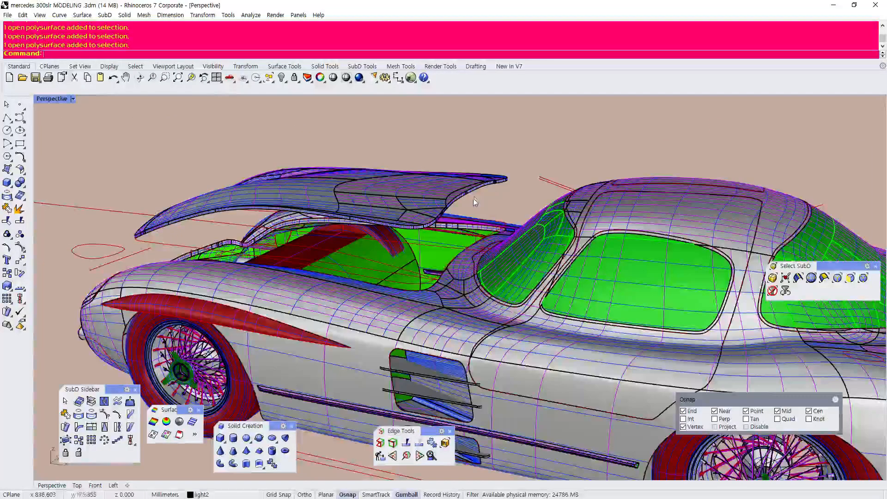
Look over the car from the right rear and inspect the top surface of the hood
{"action": "right_click_drag", "start_coordinate": [435, 218], "coordinate": [240, 217]}
{"action": "scroll", "coordinate": [455, 211], "scroll_direction": "down", "scroll_amount": 4}
{"action": "scroll", "coordinate": [231, 225], "scroll_direction": "up", "scroll_amount": 5}
{"action": "scroll", "coordinate": [231, 228], "scroll_direction": "down", "scroll_amount": 3}
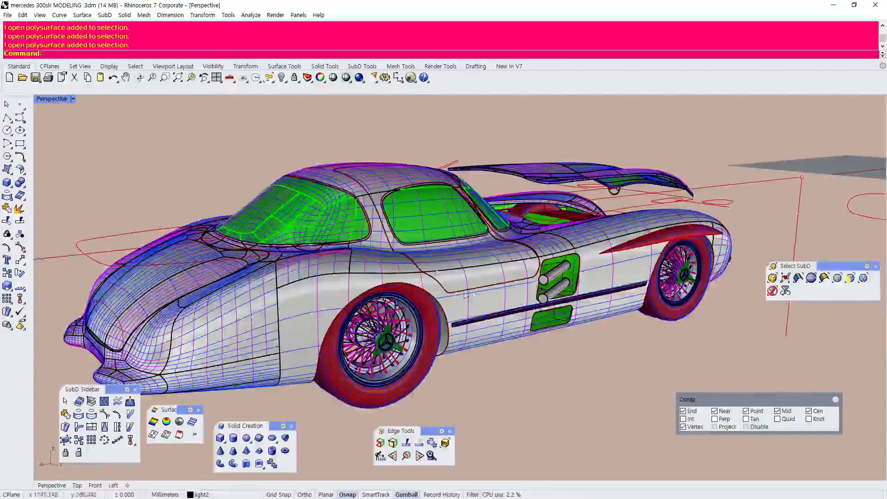
{"action": "scroll", "coordinate": [458, 285], "scroll_direction": "up", "scroll_amount": 6}
{"action": "right_click_drag", "start_coordinate": [458, 285], "coordinate": [287, 307]}
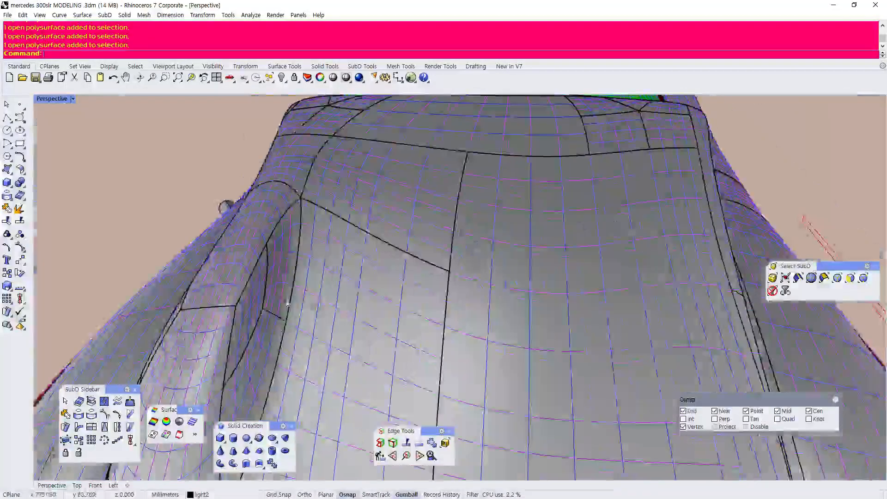
Undo the hood's hiding and its move to put it back over the engine bay
{"action": "scroll", "coordinate": [287, 307], "scroll_direction": "down", "scroll_amount": 5}
{"action": "right_click_drag", "start_coordinate": [437, 311], "coordinate": [384, 302]}
{"action": "key", "text": "ctrl+z"}
{"action": "key", "text": "ctrl+z"}
{"action": "key", "text": "ctrl+z"}
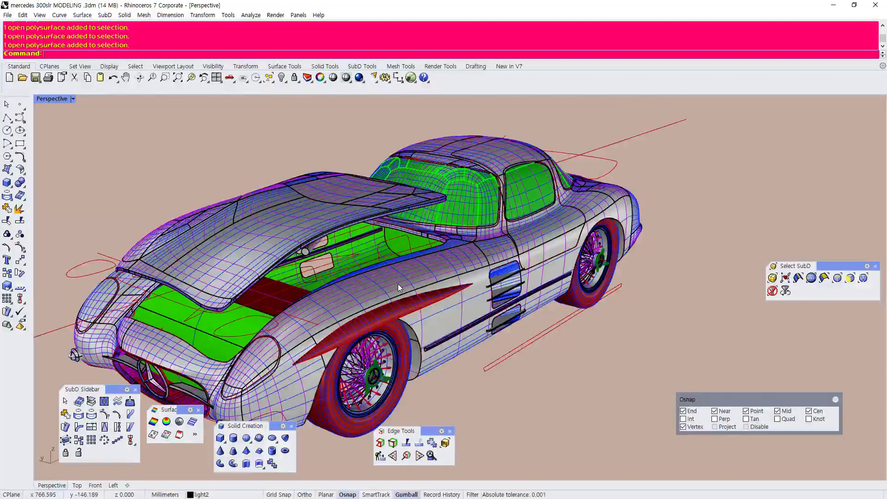
{"action": "key", "text": "ctrl+z"}
{"action": "left_click", "coordinate": [267, 177]}
Select the whole car and apply Zebra analysis to it
{"action": "scroll", "coordinate": [342, 240], "scroll_direction": "down", "scroll_amount": 6}
{"action": "scroll", "coordinate": [348, 244], "scroll_direction": "up", "scroll_amount": 6}
{"action": "scroll", "coordinate": [347, 246], "scroll_direction": "down", "scroll_amount": 3}
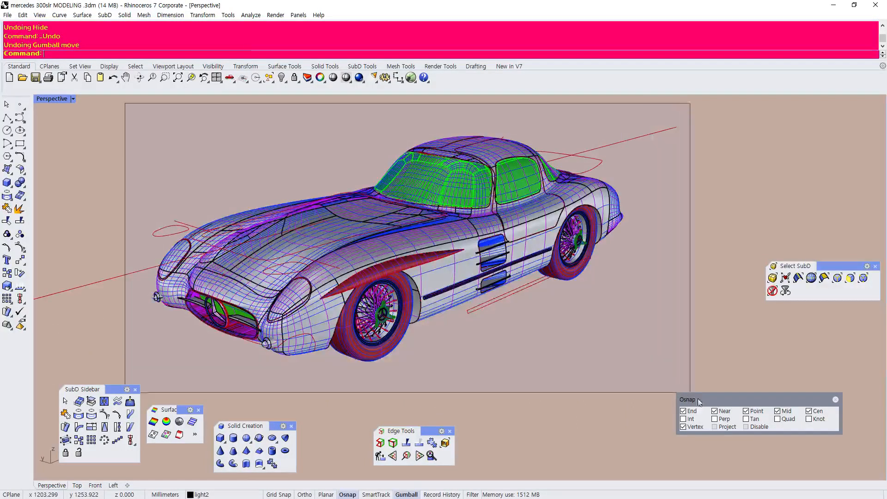
{"action": "left_click_drag", "start_coordinate": [686, 388], "coordinate": [685, 389]}
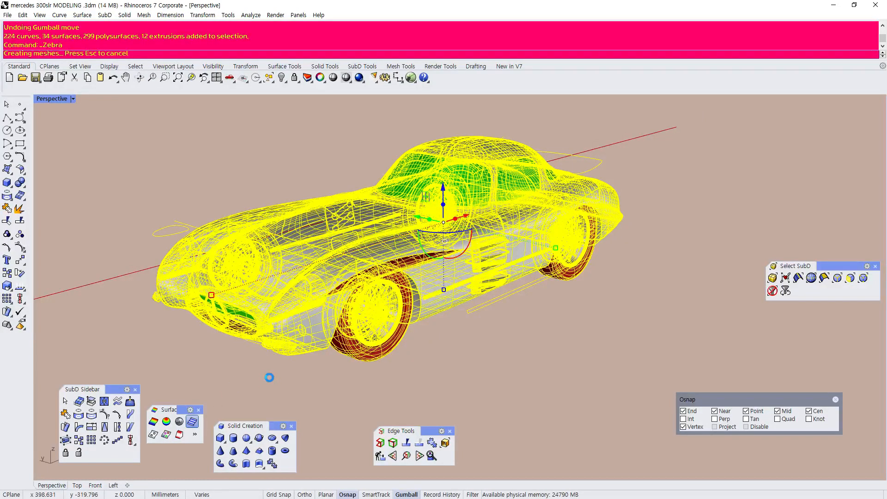
Examine the zebra stripes on the front fender, body side and hood to judge surface continuity
{"action": "right_click_drag", "start_coordinate": [270, 378], "coordinate": [164, 257]}
{"action": "scroll", "coordinate": [317, 234], "scroll_direction": "up", "scroll_amount": 5}
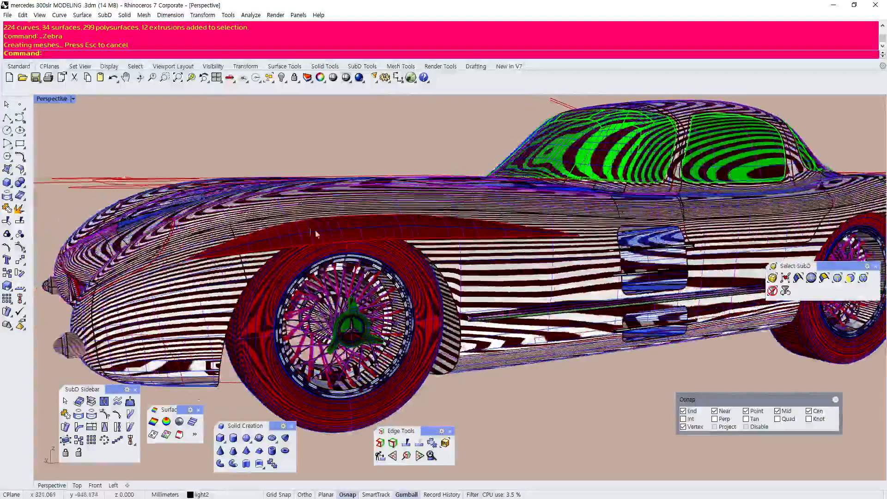
{"action": "scroll", "coordinate": [405, 305], "scroll_direction": "up", "scroll_amount": 5}
{"action": "scroll", "coordinate": [394, 338], "scroll_direction": "up", "scroll_amount": 6}
{"action": "scroll", "coordinate": [362, 286], "scroll_direction": "down", "scroll_amount": 17}
{"action": "right_click_drag", "start_coordinate": [295, 234], "coordinate": [353, 326]}
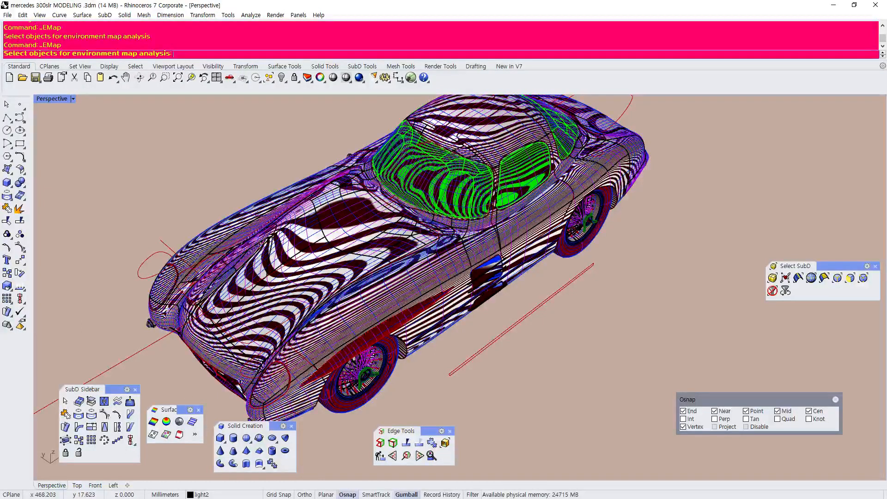
{"action": "scroll", "coordinate": [383, 255], "scroll_direction": "down", "scroll_amount": 2}
{"action": "scroll", "coordinate": [384, 255], "scroll_direction": "down", "scroll_amount": 3}
{"action": "left_click", "coordinate": [383, 255]}
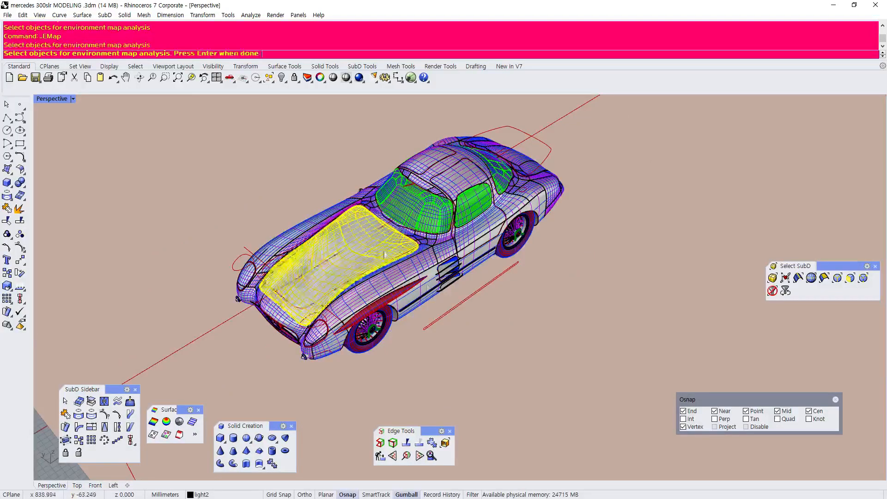
{"action": "right_click_drag", "start_coordinate": [517, 307], "coordinate": [561, 322]}
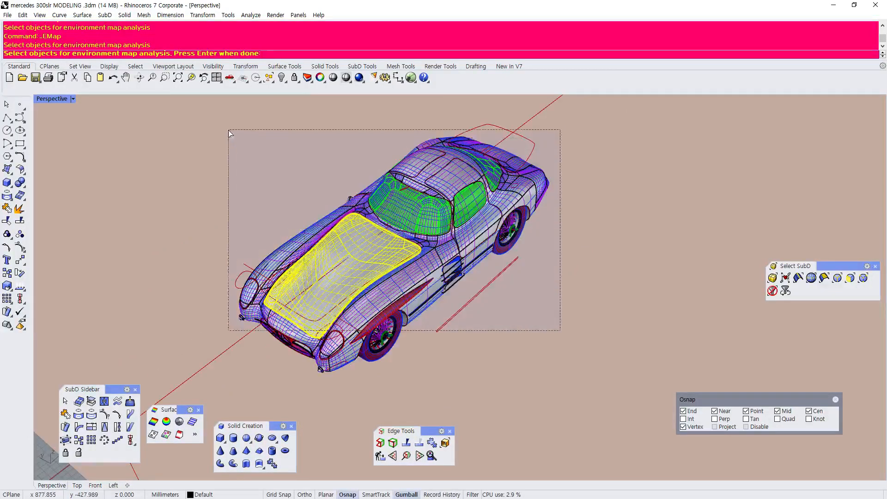
{"action": "left_click_drag", "start_coordinate": [232, 135], "coordinate": [231, 134]}
Select the whole car and apply environment map analysis to it
{"action": "left_click", "coordinate": [180, 423]}
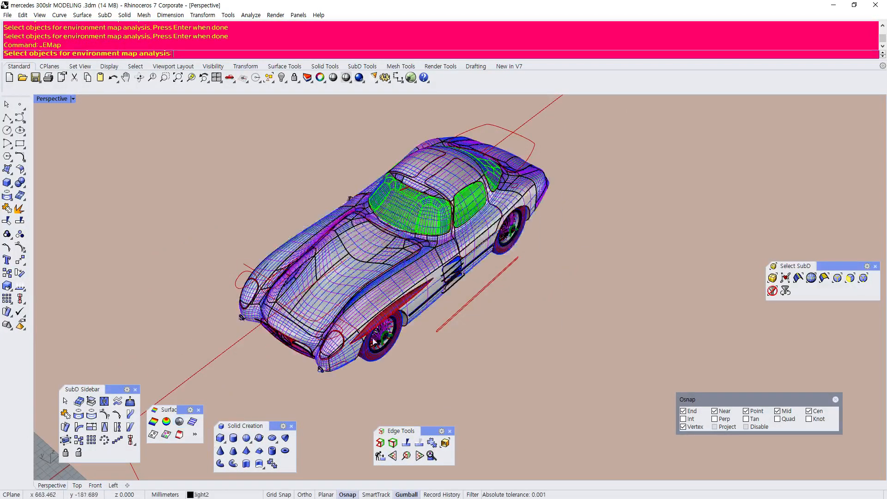
{"action": "right_click_drag", "start_coordinate": [443, 343], "coordinate": [390, 242]}
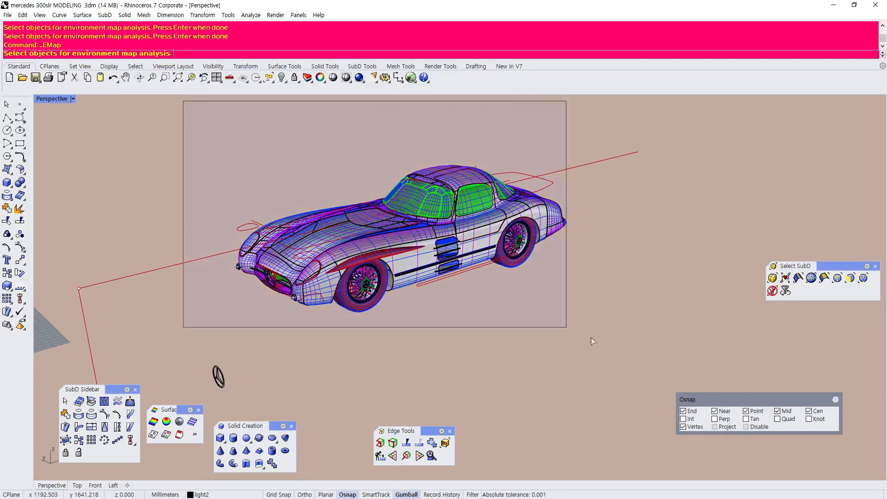
{"action": "left_click_drag", "start_coordinate": [547, 320], "coordinate": [583, 330]}
{"action": "scroll", "coordinate": [402, 194], "scroll_direction": "up", "scroll_amount": 5}
{"action": "key", "text": "Return"}
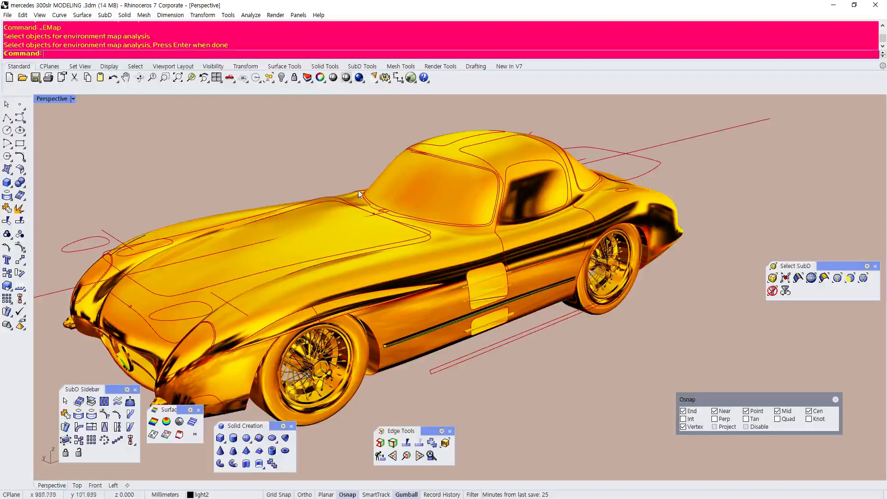
Examine the environment map reflections along the hood, front fender and body side from high and low angles to judge surface continuity
{"action": "scroll", "coordinate": [349, 173], "scroll_direction": "down", "scroll_amount": 3}
{"action": "right_click_drag", "start_coordinate": [349, 174], "coordinate": [316, 183]}
{"action": "scroll", "coordinate": [314, 193], "scroll_direction": "up", "scroll_amount": 5}
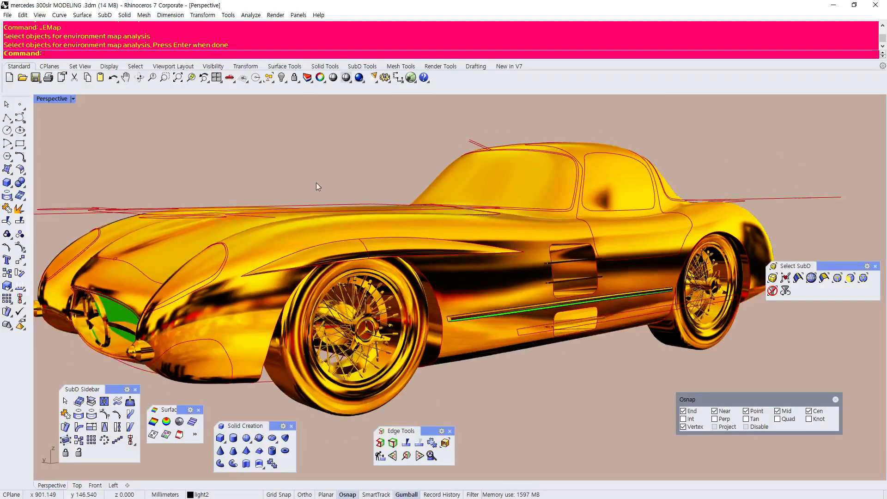
{"action": "right_click_drag", "start_coordinate": [550, 201], "coordinate": [405, 192]}
{"action": "right_click_drag", "start_coordinate": [292, 210], "coordinate": [453, 194]}
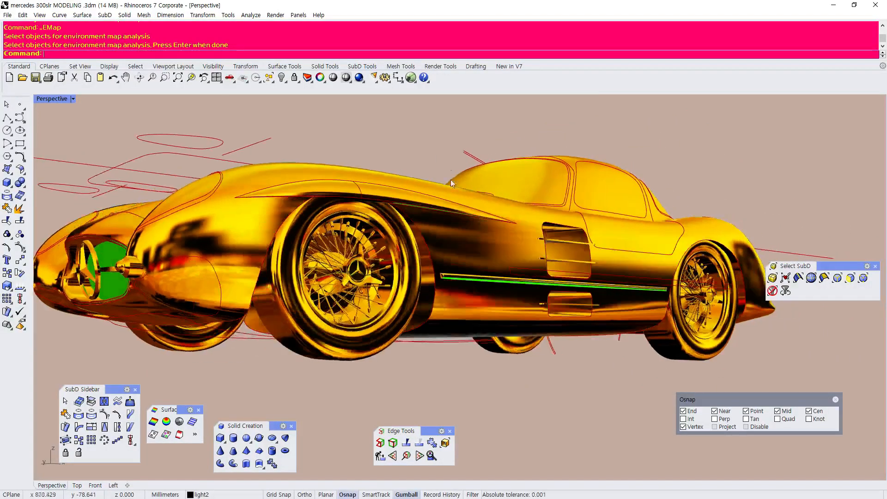
{"action": "right_click_drag", "start_coordinate": [442, 157], "coordinate": [441, 214]}
{"action": "right_click_drag", "start_coordinate": [342, 240], "coordinate": [581, 227]}
{"action": "scroll", "coordinate": [233, 258], "scroll_direction": "down", "scroll_amount": 5}
{"action": "scroll", "coordinate": [232, 257], "scroll_direction": "down", "scroll_amount": 2}
{"action": "right_click_drag", "start_coordinate": [375, 254], "coordinate": [427, 280]}
{"action": "scroll", "coordinate": [479, 260], "scroll_direction": "up", "scroll_amount": 4}
{"action": "scroll", "coordinate": [558, 285], "scroll_direction": "down", "scroll_amount": 4}
{"action": "scroll", "coordinate": [467, 287], "scroll_direction": "up", "scroll_amount": 4}
{"action": "right_click_drag", "start_coordinate": [245, 183], "coordinate": [336, 297]}
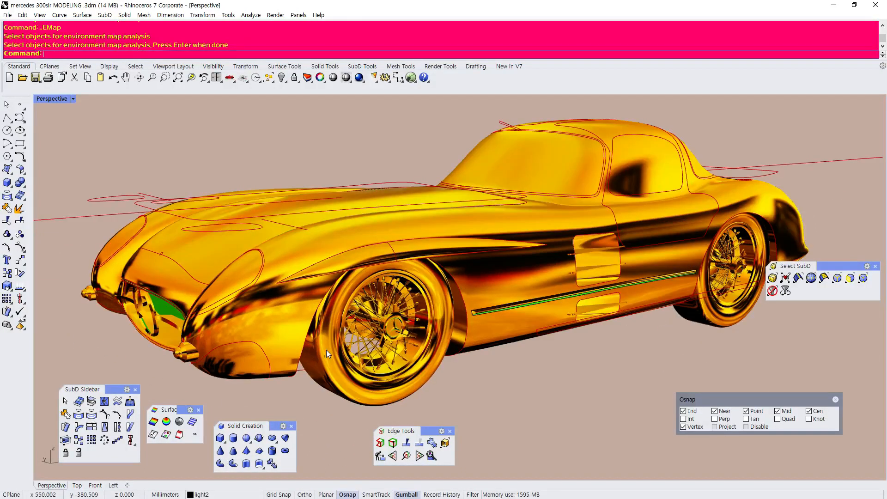